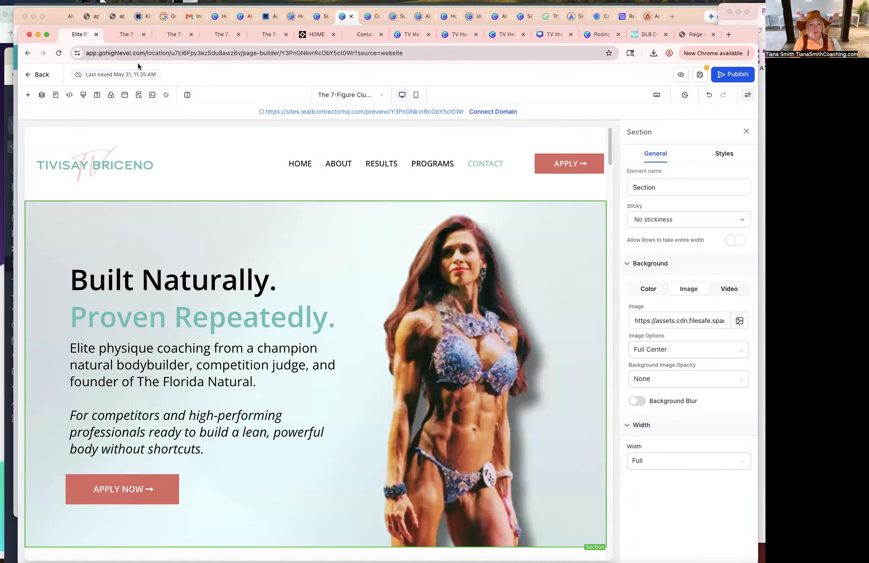
Save the page, exit the page builder, and open the Forms builder.
click(699, 75)
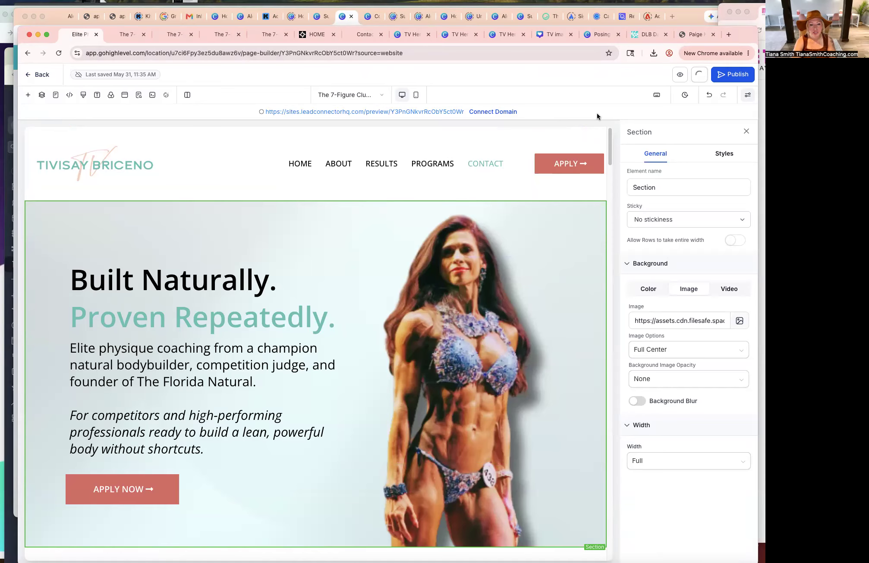
click(41, 75)
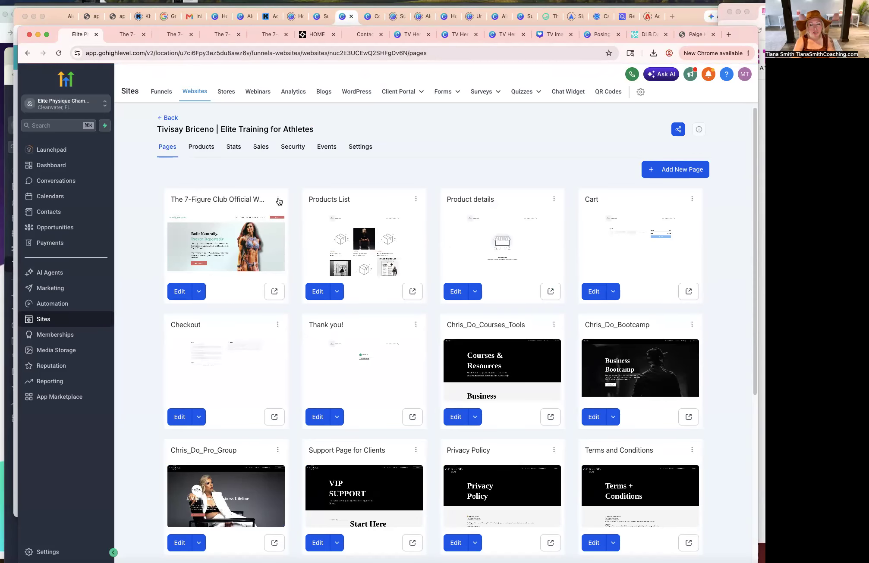
mouse_move(440, 101)
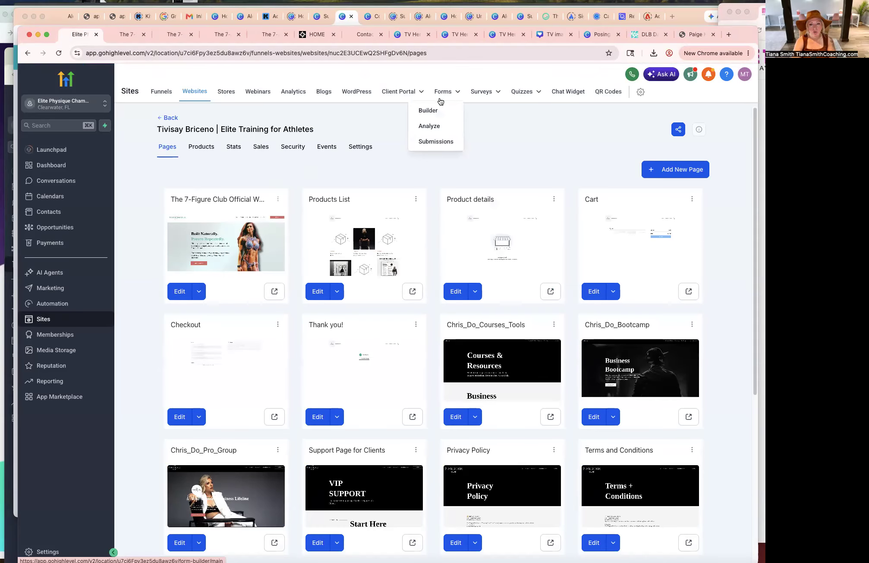
click(428, 110)
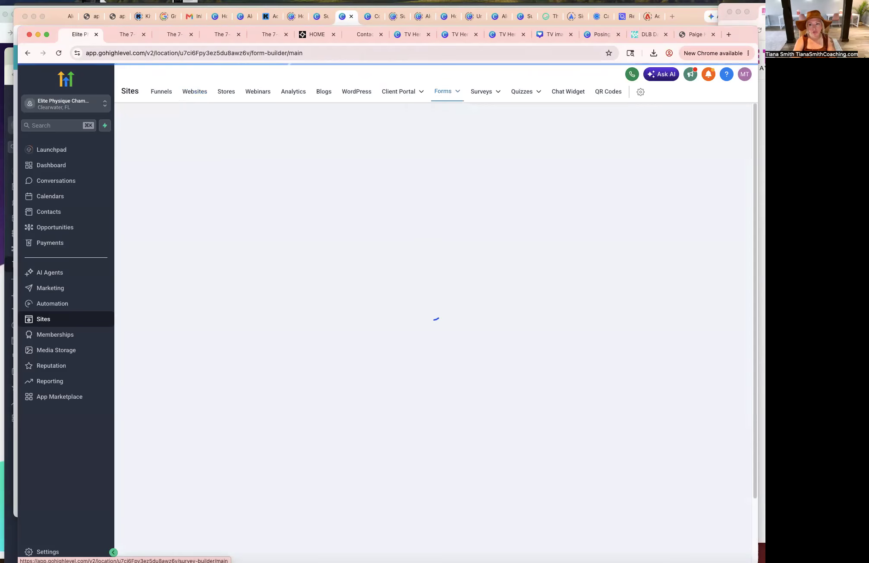
Bring the website questionnaire window forward and review its existing questions.
drag(559, 92, 523, 72)
drag(595, 71, 386, 64)
scroll(313, 292, down, 12)
scroll(222, 274, down, 5)
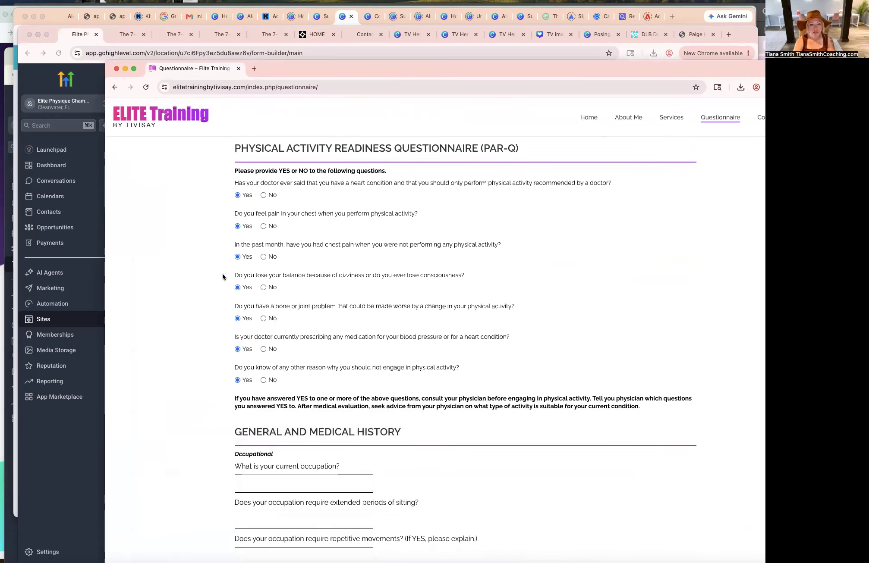
scroll(322, 360, down, 15)
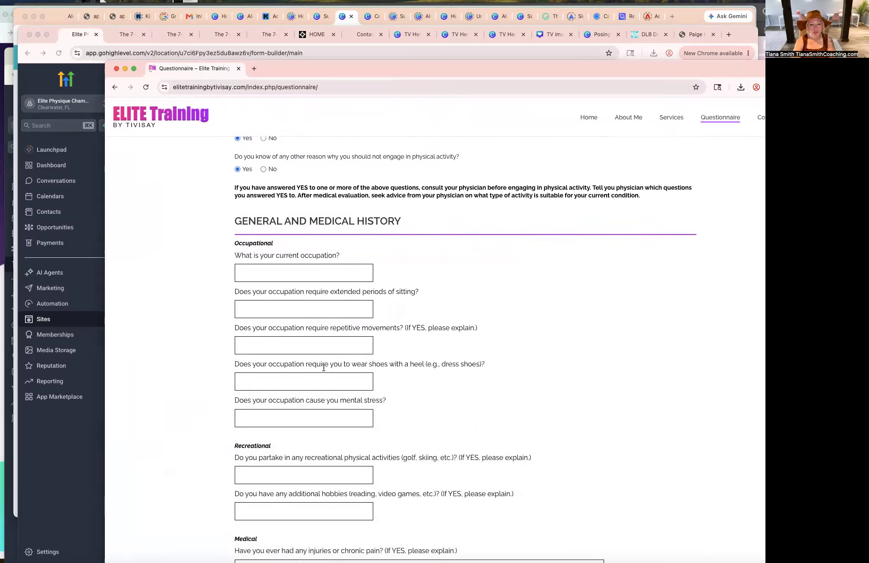
scroll(357, 378, up, 20)
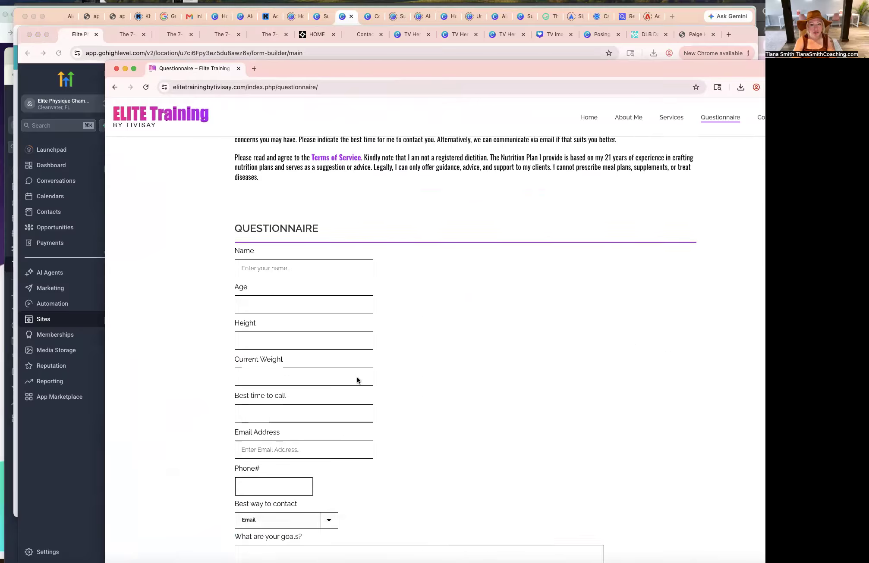
scroll(357, 378, down, 10)
scroll(357, 378, down, 7)
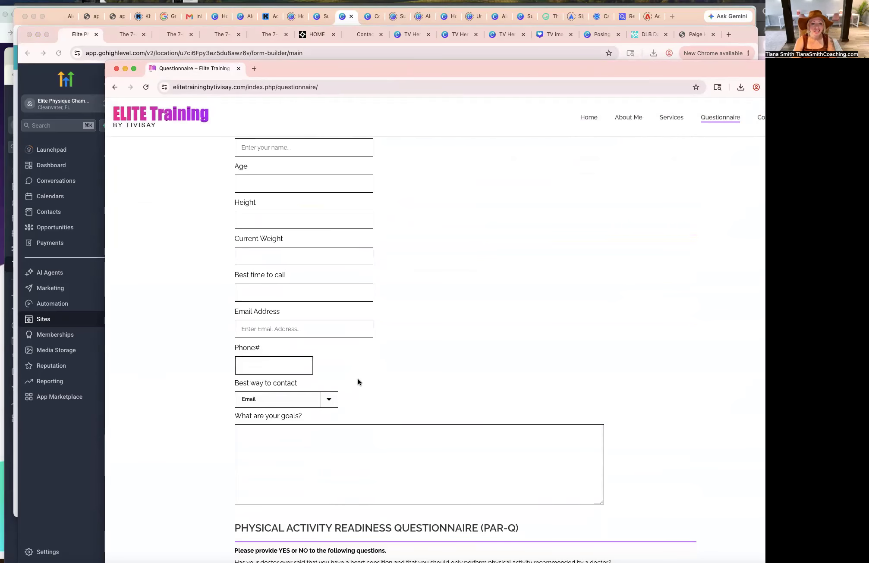
scroll(456, 270, up, 3)
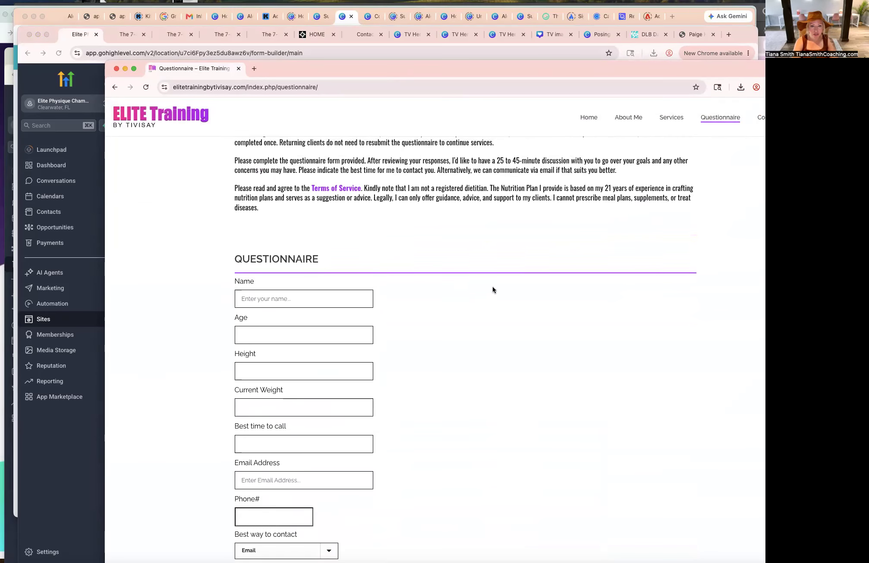
scroll(652, 326, down, 2)
Capture screenshots of the questionnaire's sections, from the contact fields through the medical history questions.
key(super+shift+4)
drag(186, 139, 759, 562)
scroll(740, 540, down, 5)
scroll(739, 540, down, 3)
key(super+shift+4)
drag(171, 210, 766, 549)
scroll(733, 494, down, 5)
scroll(734, 497, down, 5)
scroll(733, 497, up, 5)
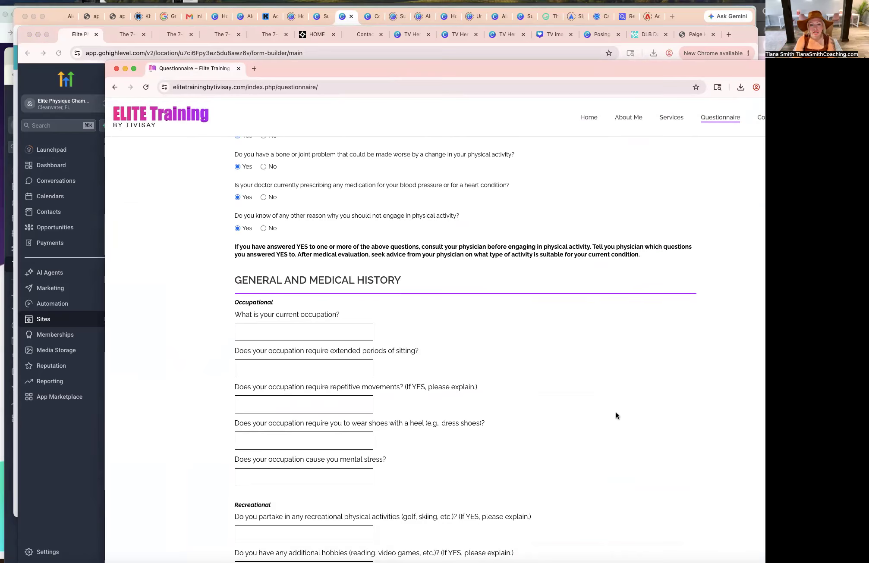
scroll(616, 413, down, 9)
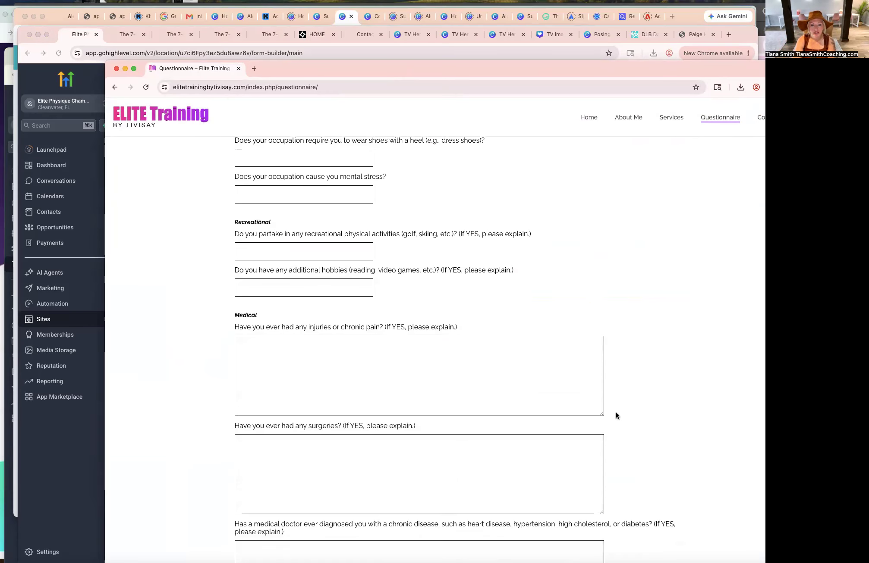
key(super+shift+4)
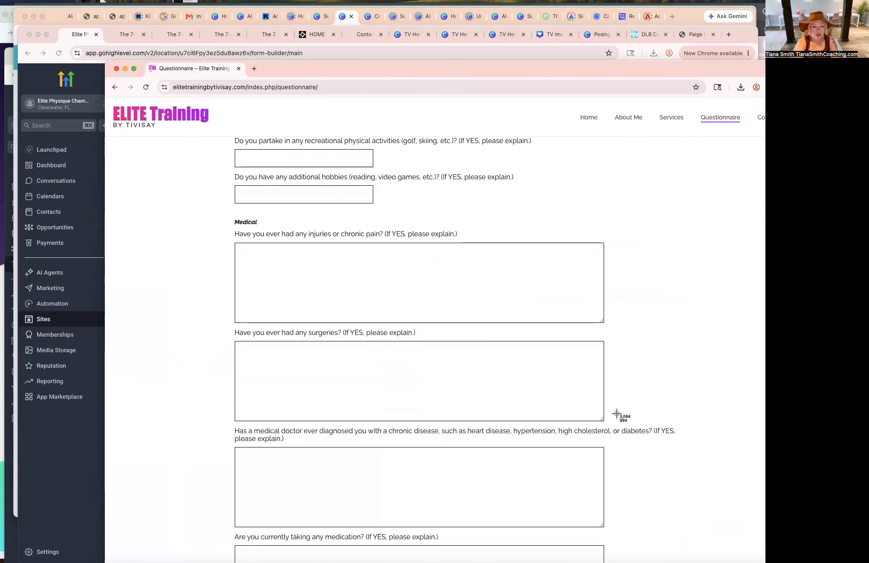
drag(259, 229, 744, 562)
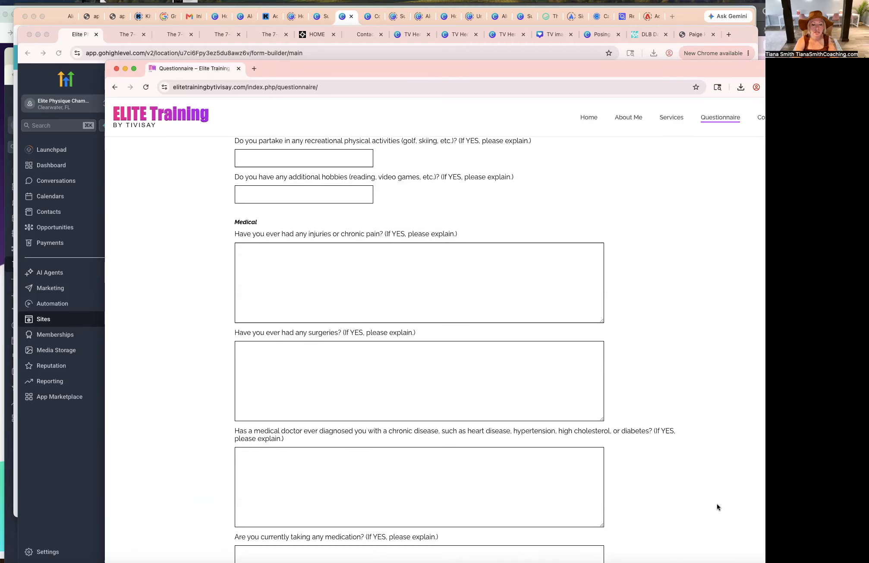
Open the Tiana Chrome profile window and switch to the Tivisay ChatGPT conversation.
right_click(11, 562)
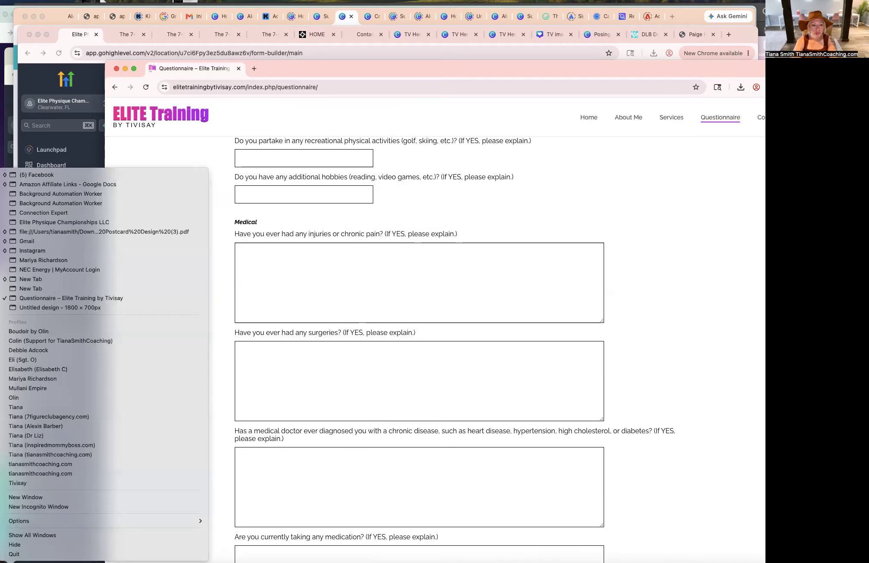
click(31, 411)
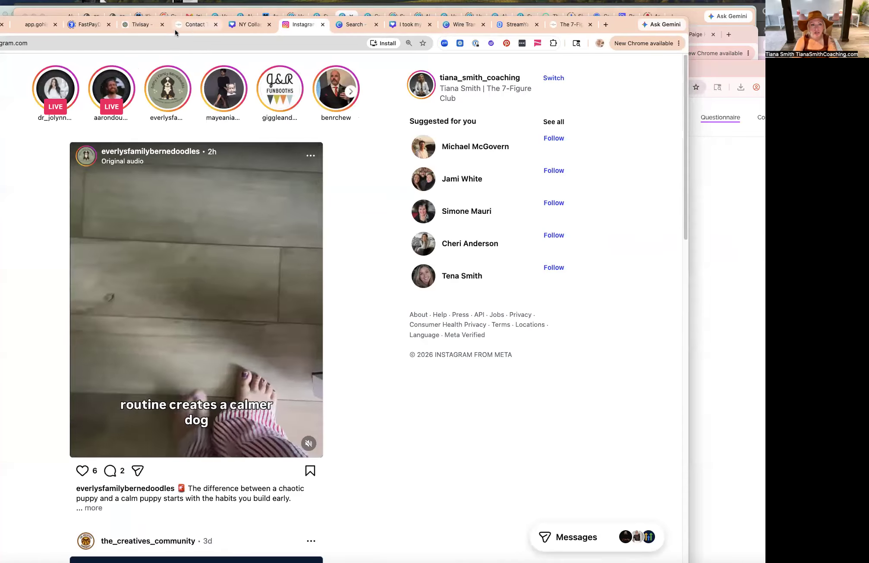
click(171, 26)
click(135, 24)
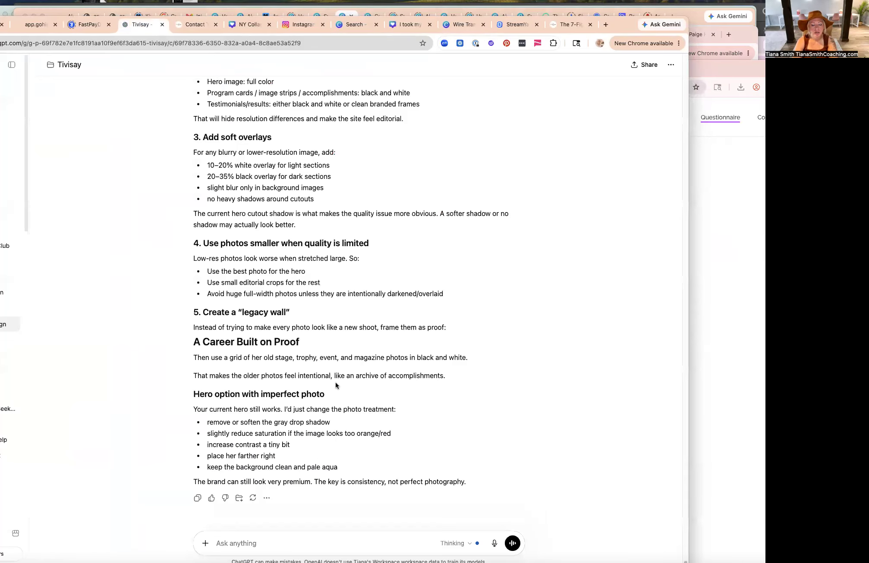
Ask ChatGPT for 10 or fewer better questions for potential applicants instead of the long-form questionnaire, and send it.
click(263, 539)
text(wga)
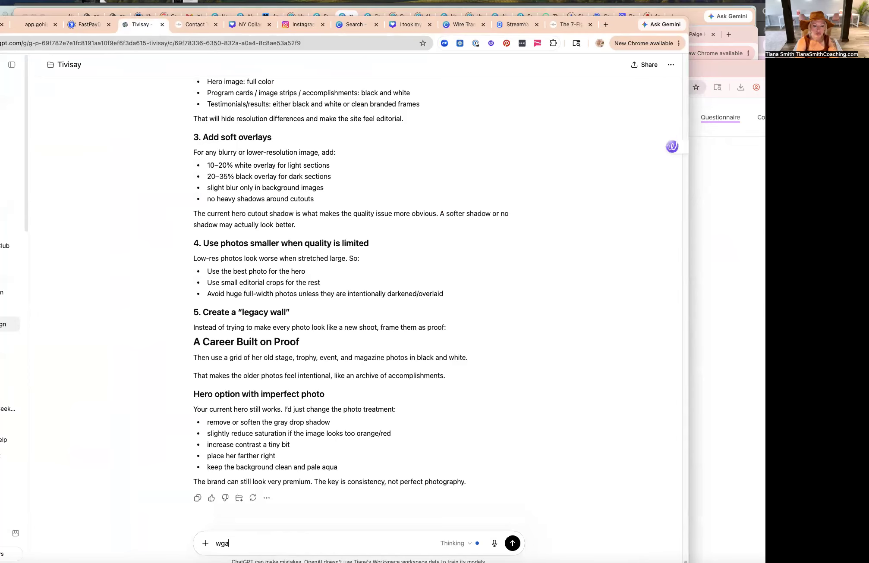
key(BackSpace)
text(here's her a)
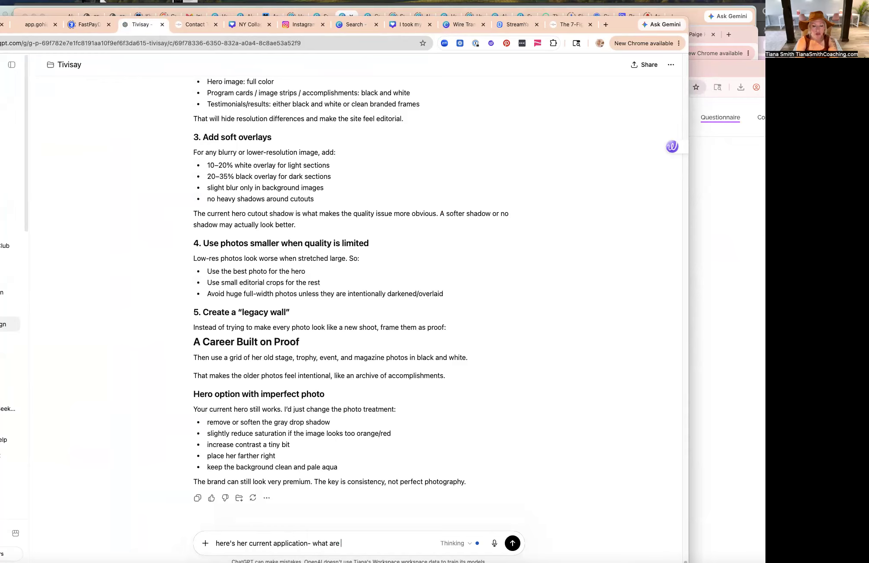
text(uestions 10 or)
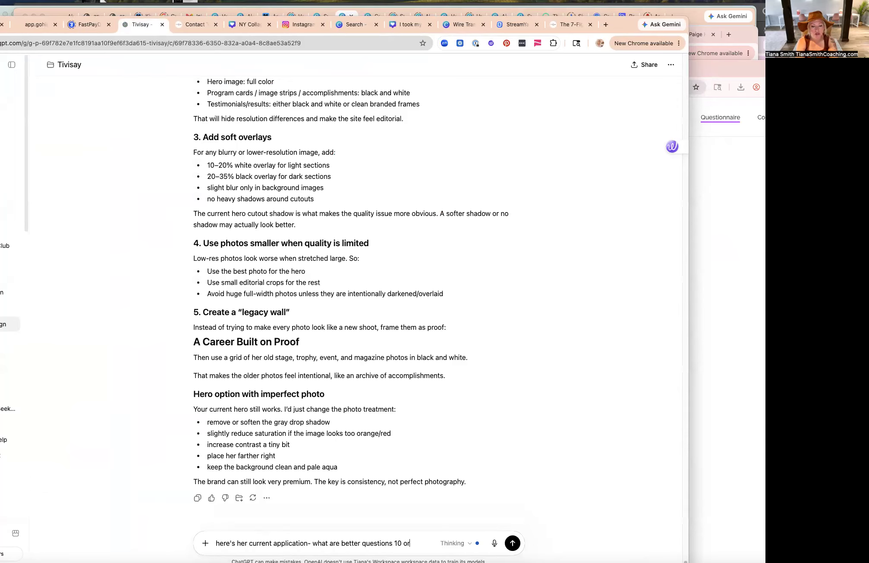
text( under questions for a potential applicant rather than this)
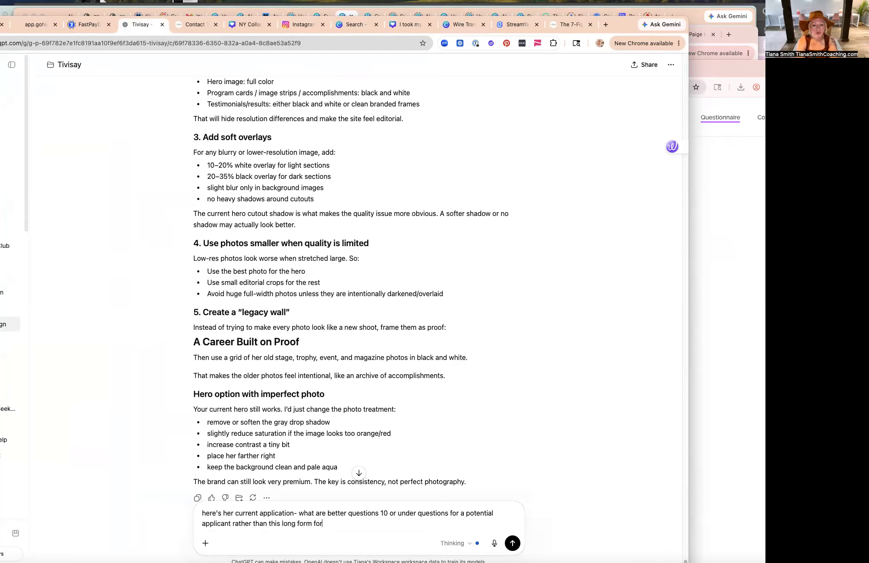
text( long form for if theyh're already her client)
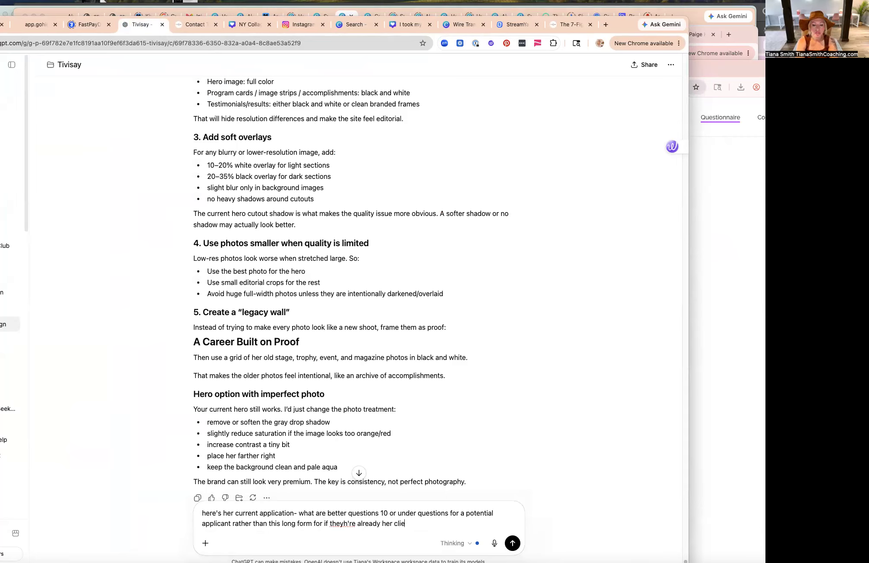
click(511, 545)
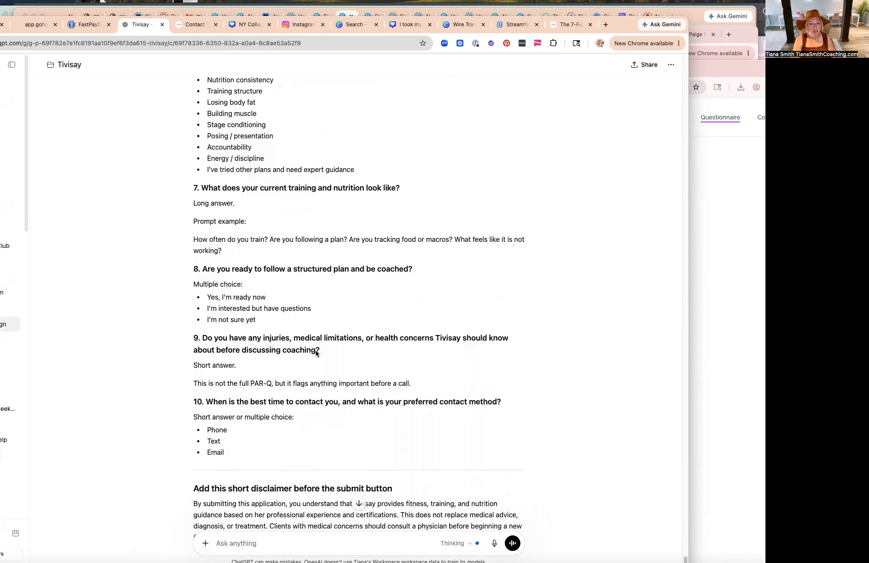
Ask ChatGPT to include a financial investment question with ranges 1-3k, 3-5k, 5-10k, 10k+.
scroll(316, 350, up, 5)
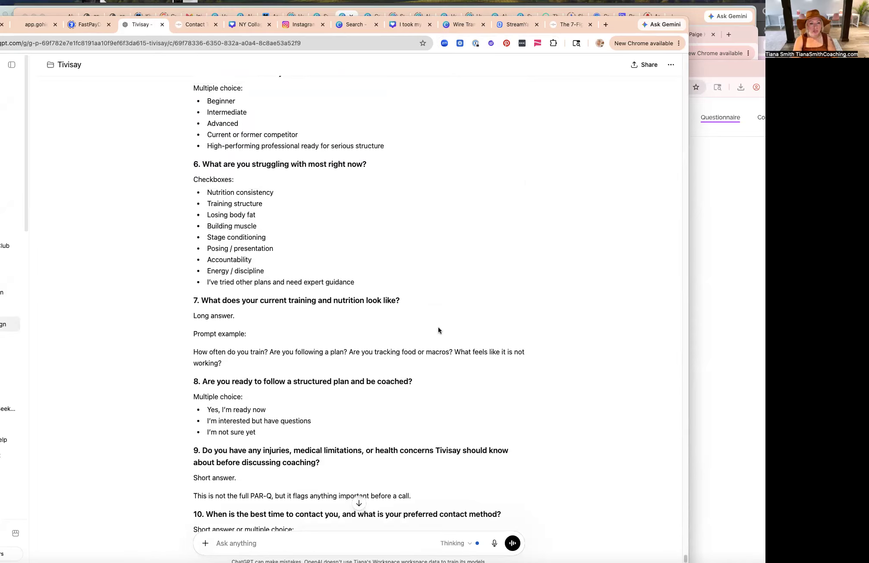
click(301, 544)
text(please include questions about the financial investment- an)
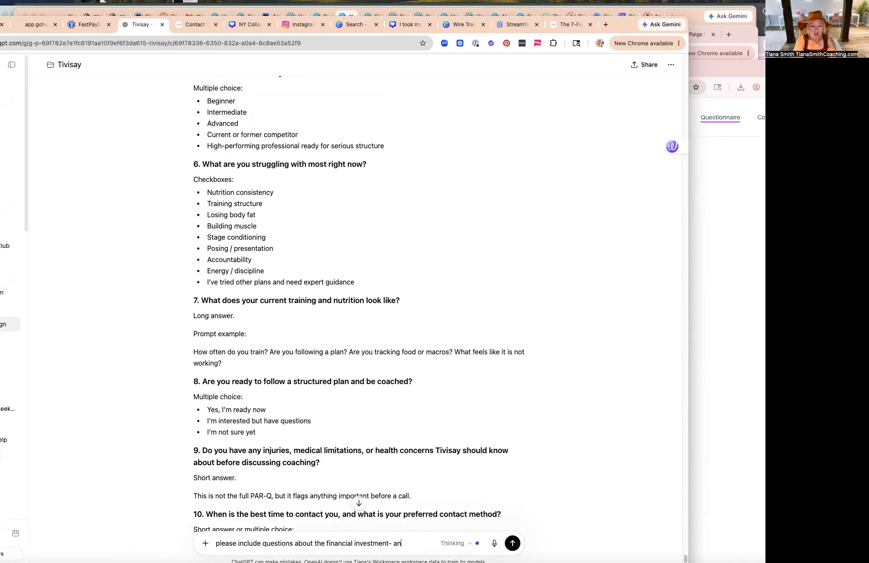
text(3k,)
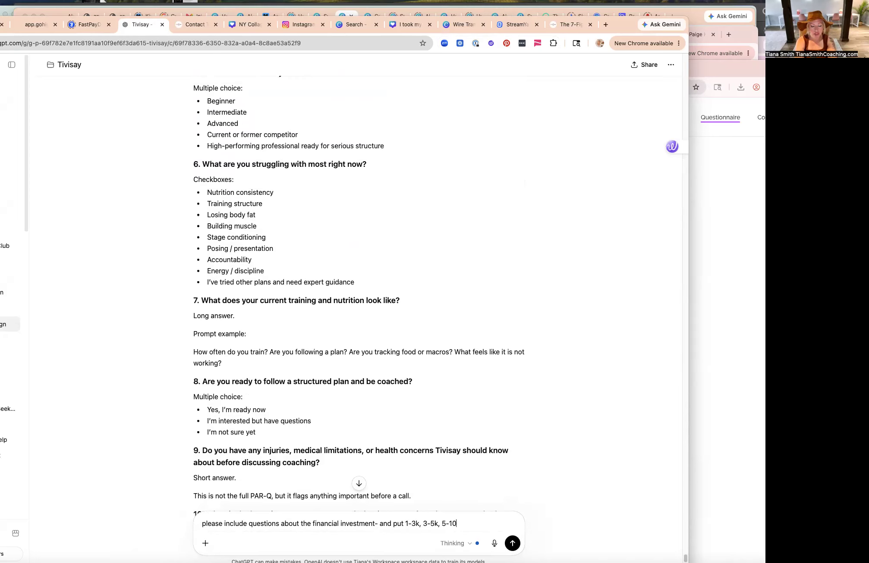
text(3-5k, 5-10k, 10k+)
key(Return)
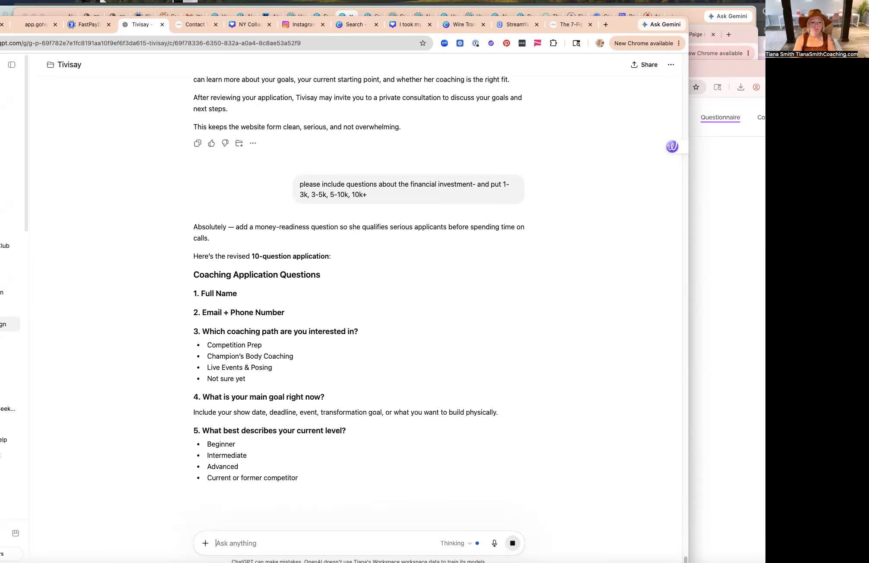
Read through the revised 10-question application.
scroll(442, 426, down, 3)
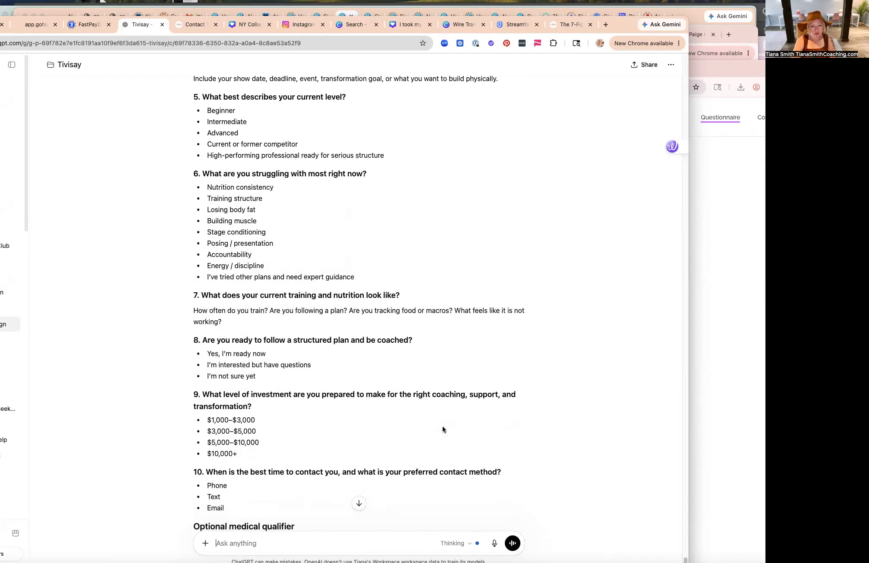
scroll(442, 431, down, 3)
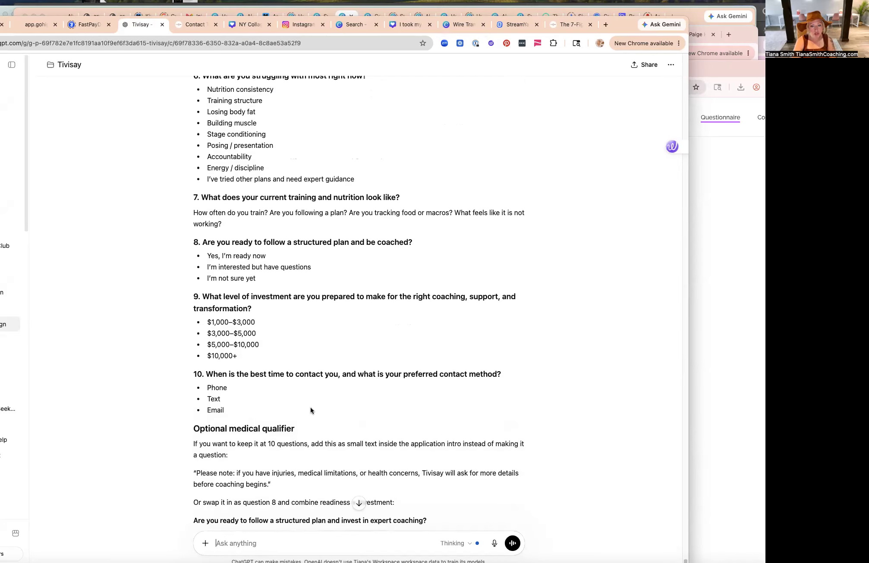
scroll(249, 405, up, 1)
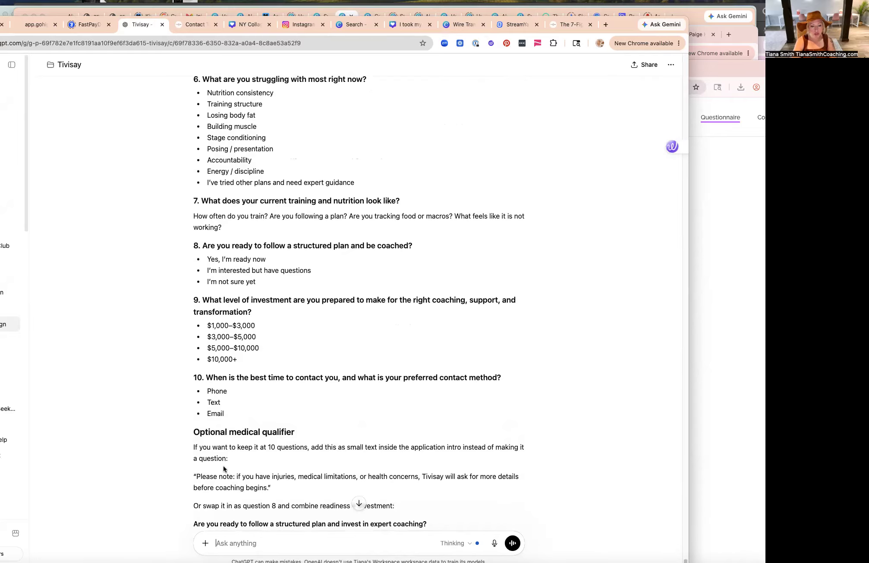
scroll(321, 446, up, 8)
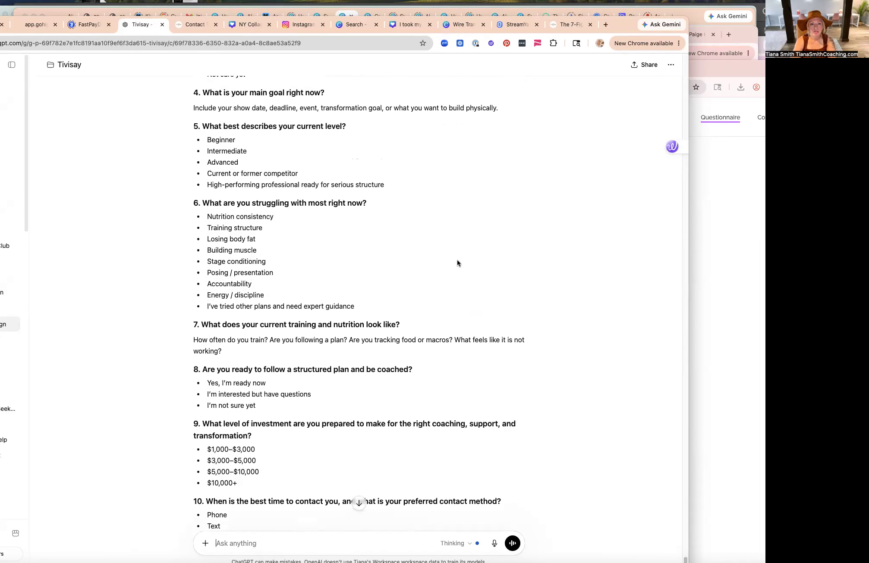
Arrange the ChatGPT window beside the GoHighLevel forms window.
drag(129, 24, 763, 90)
key(super+m)
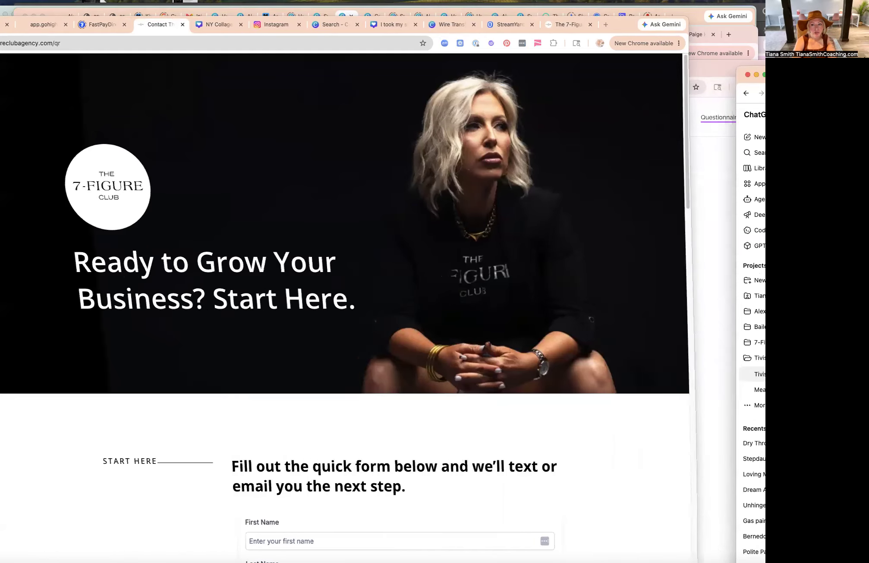
drag(466, 72, 797, 104)
key(super+m)
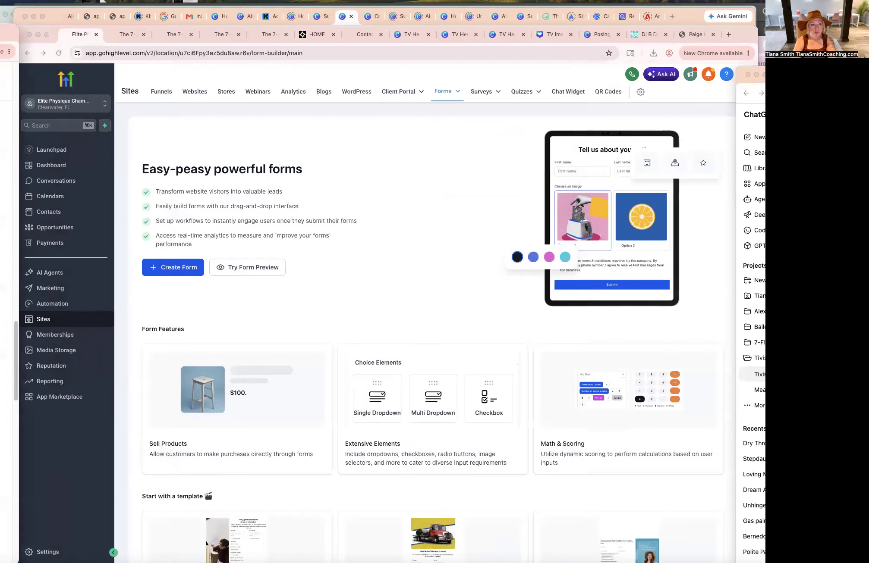
mouse_move(867, 71)
mouse_down()
mouse_move(570, 64)
mouse_move(299, 26)
mouse_move(867, 90)
mouse_move(866, 60)
mouse_up()
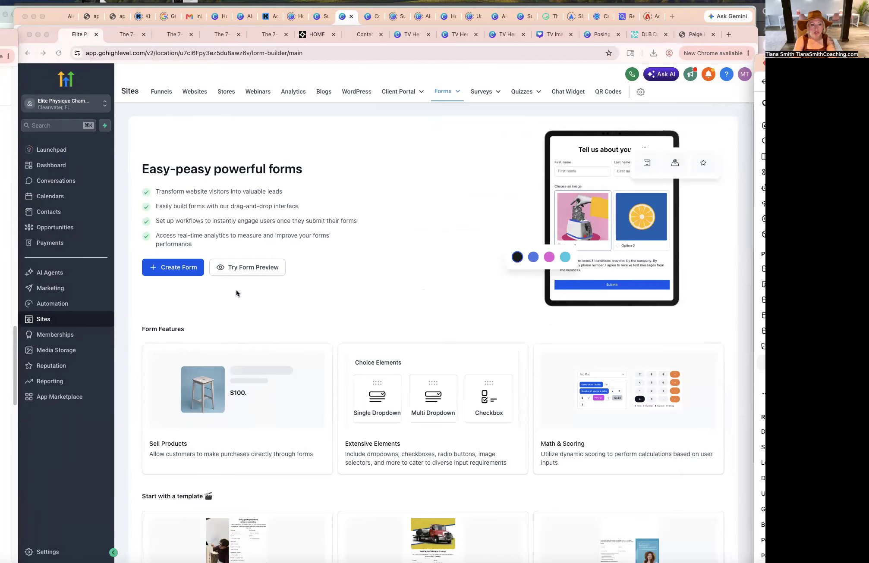
Create a new form, close the element panel, and select the consent checkbox block.
click(173, 270)
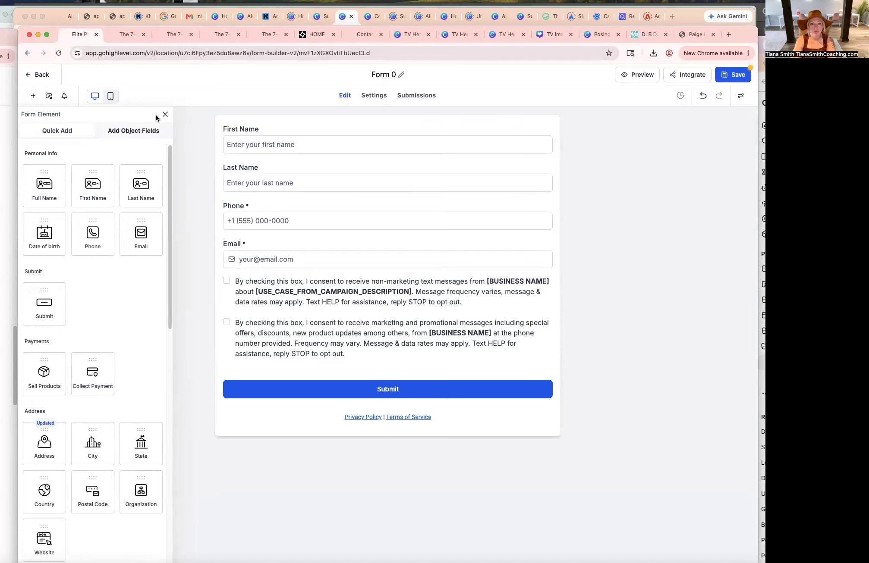
click(164, 114)
click(490, 281)
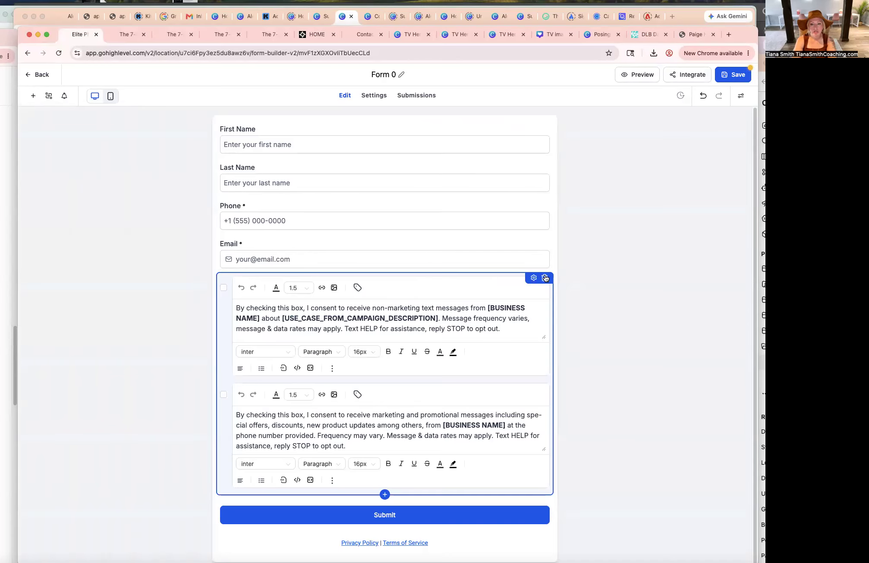
Delete the consent text block and rename the form to TV Application Form.
click(545, 279)
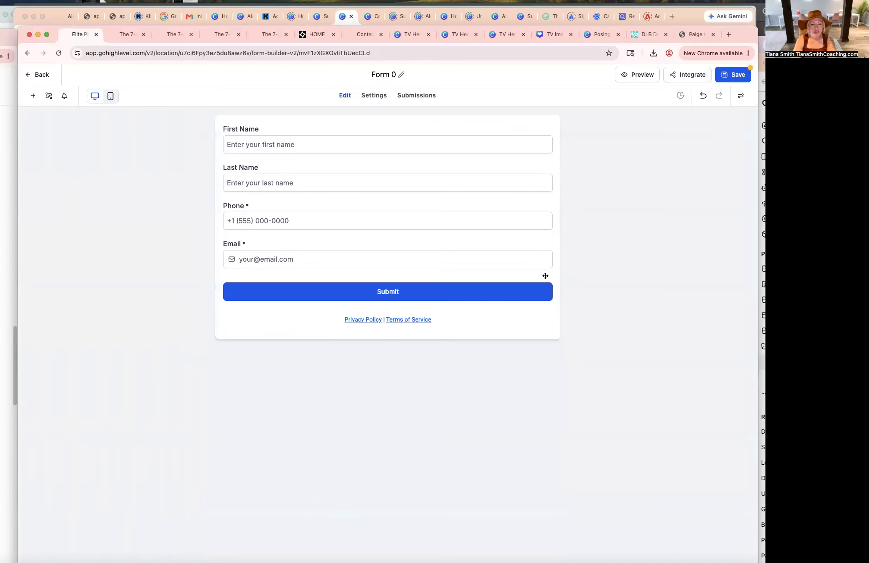
double_click(382, 75)
click(382, 76)
triple_click(383, 76)
text(TV p)
key(BackSpace)
text(A)
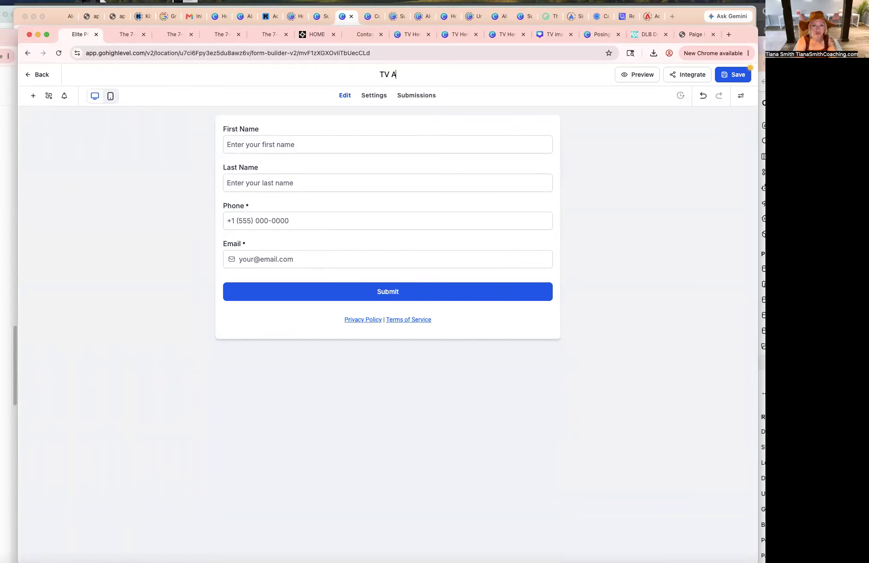
text(pplication Form)
click(392, 136)
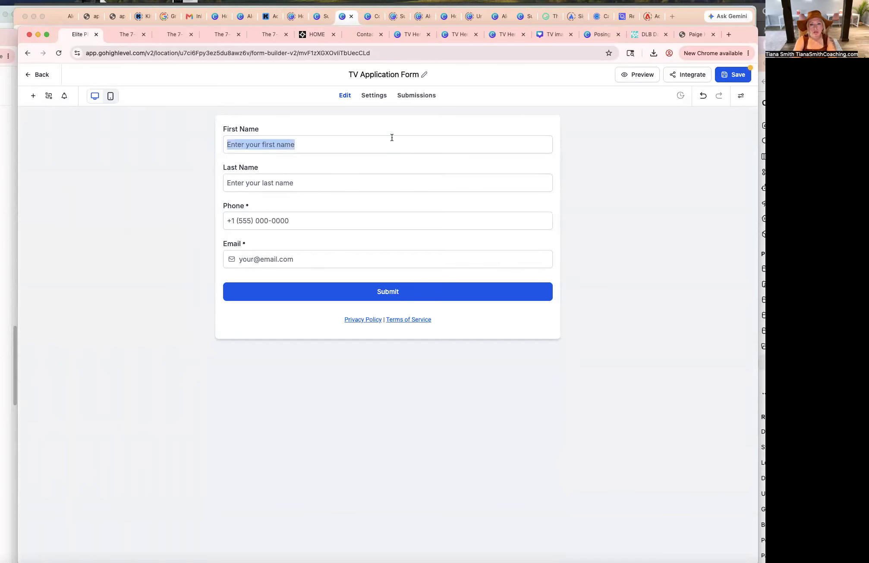
Open the Submit button's style settings and expand its colors and background options.
click(384, 114)
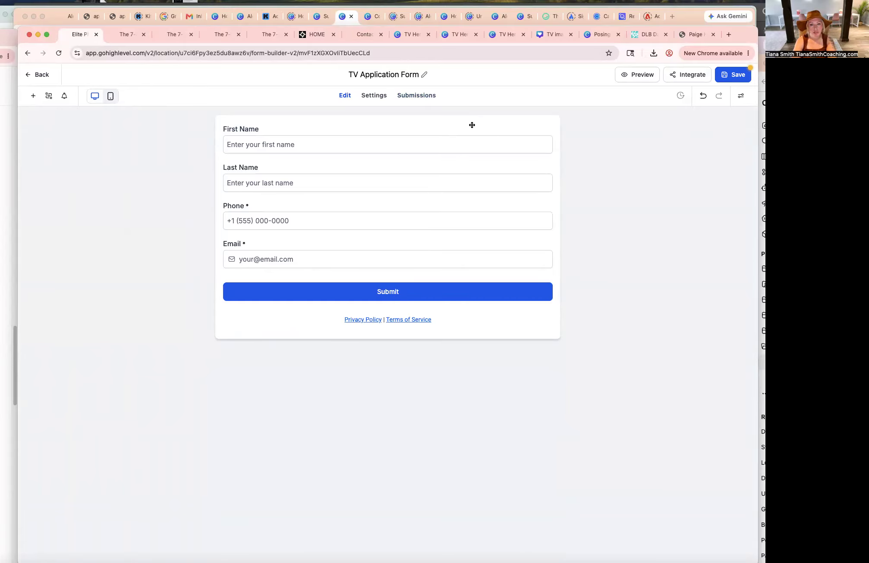
drag(744, 29, 747, 31)
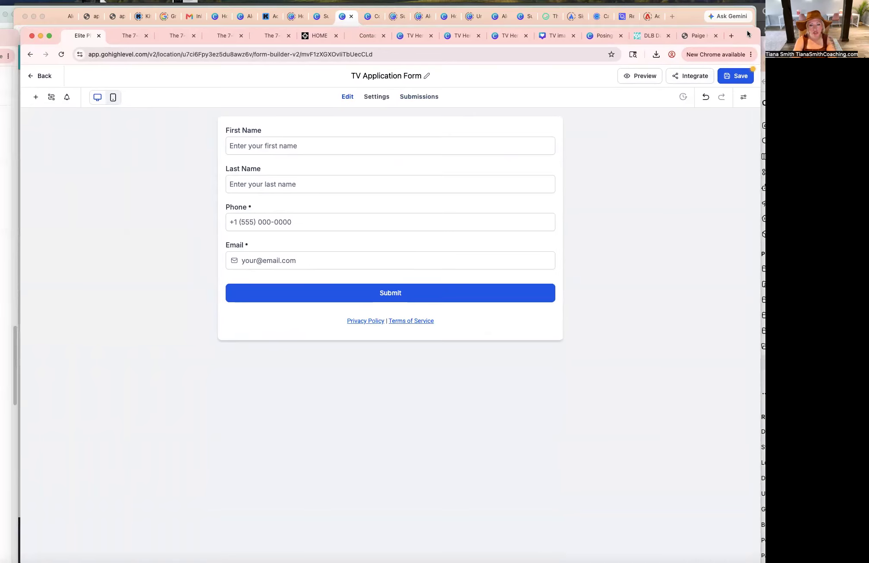
click(424, 293)
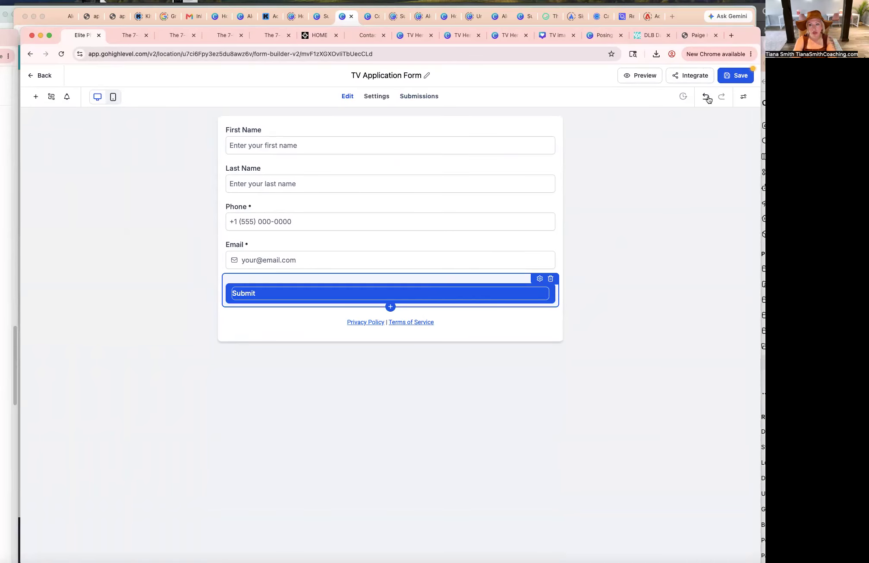
click(743, 97)
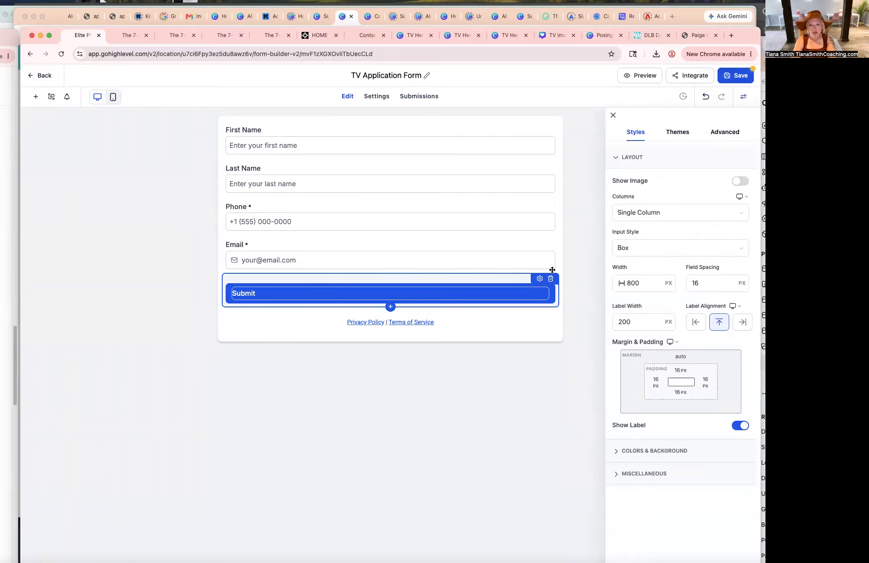
click(539, 278)
click(737, 171)
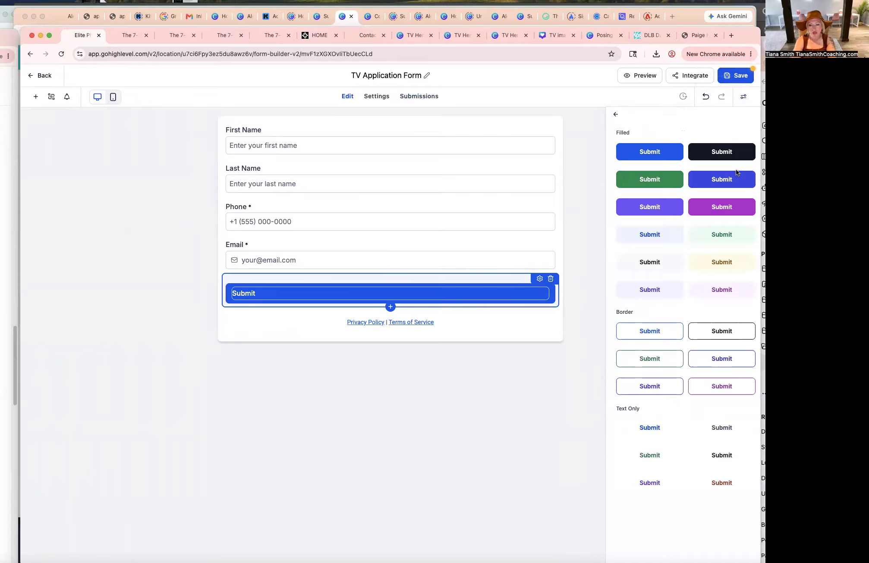
click(615, 114)
scroll(673, 371, down, 2)
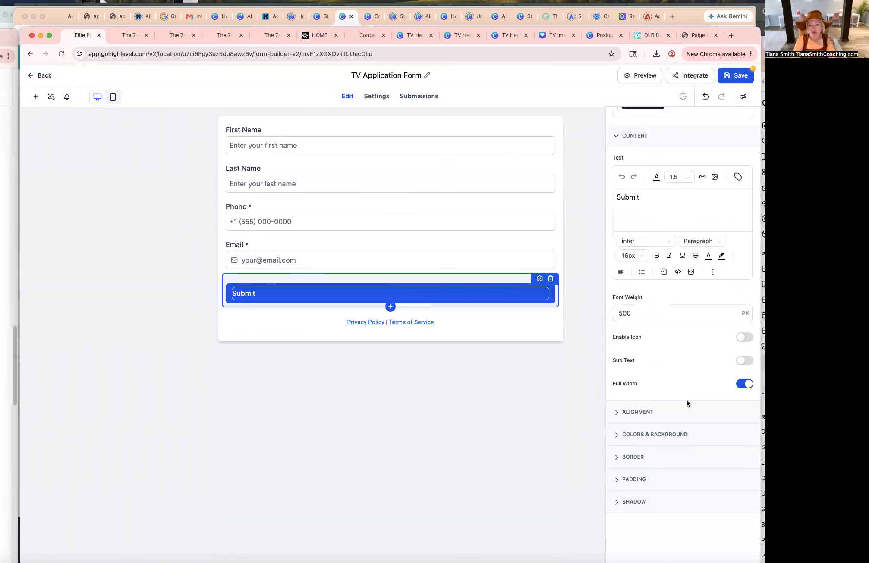
click(621, 435)
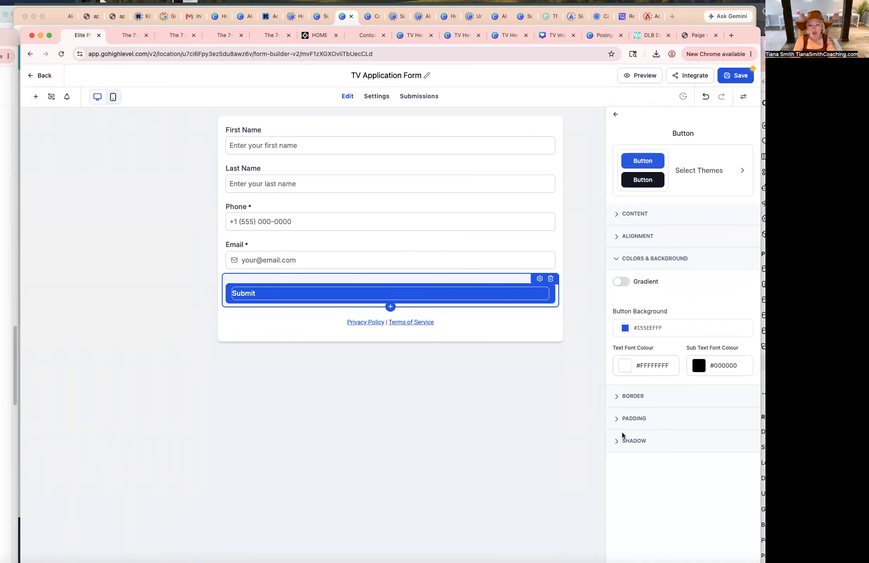
Switch to Canva and look up the hex code of the brand palette's pink color.
click(407, 37)
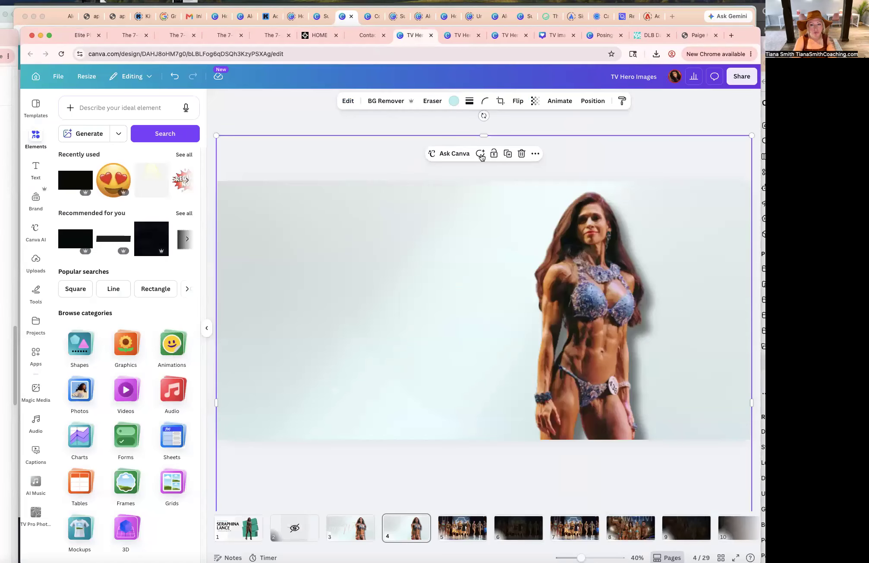
click(456, 36)
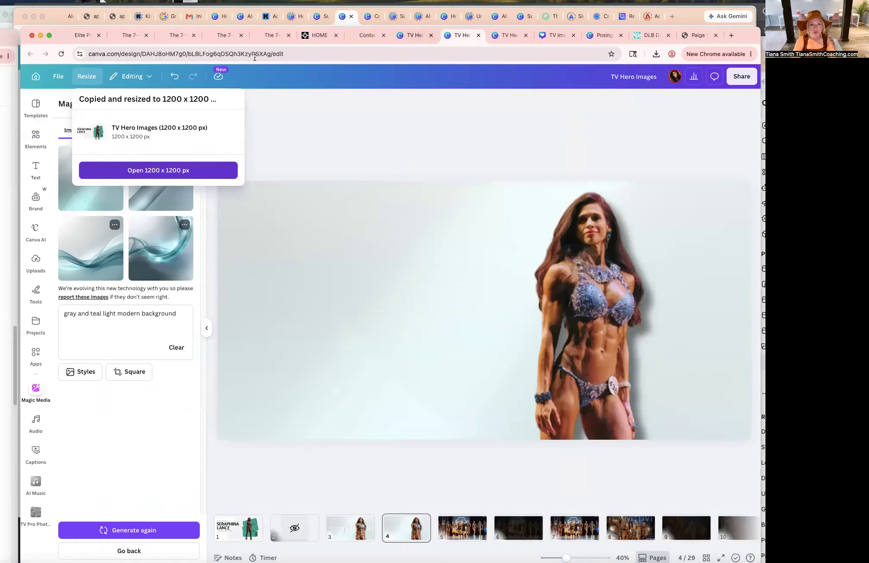
click(28, 191)
click(36, 206)
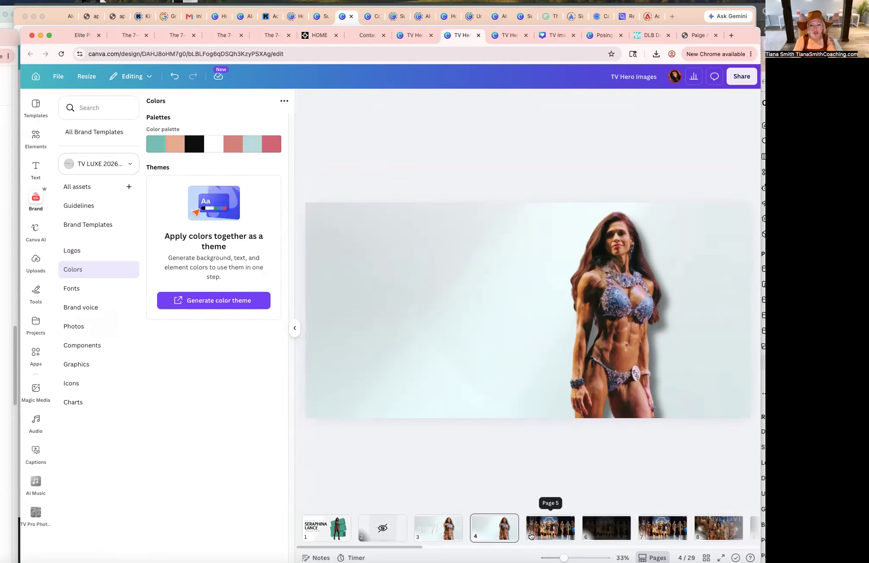
click(494, 529)
click(438, 529)
click(478, 273)
drag(452, 268, 455, 246)
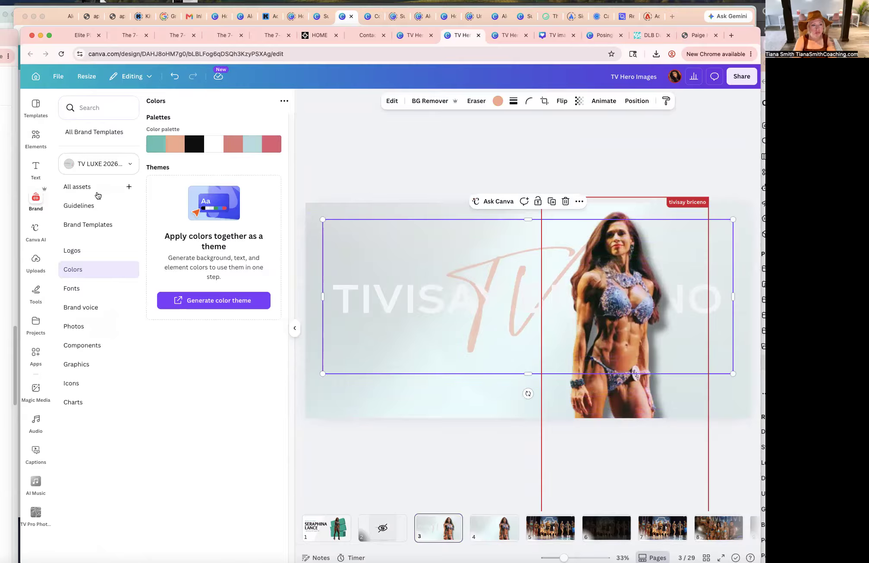
click(36, 137)
click(77, 181)
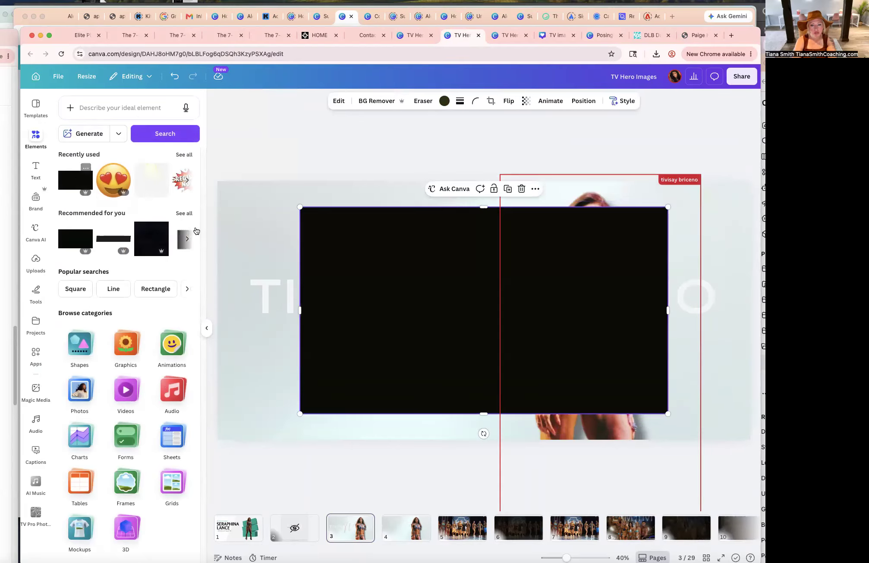
click(440, 101)
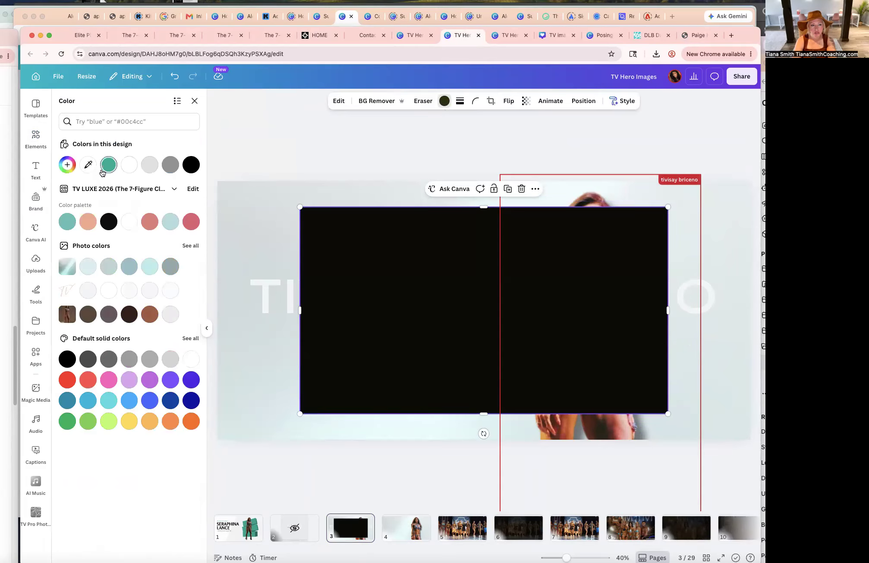
click(68, 226)
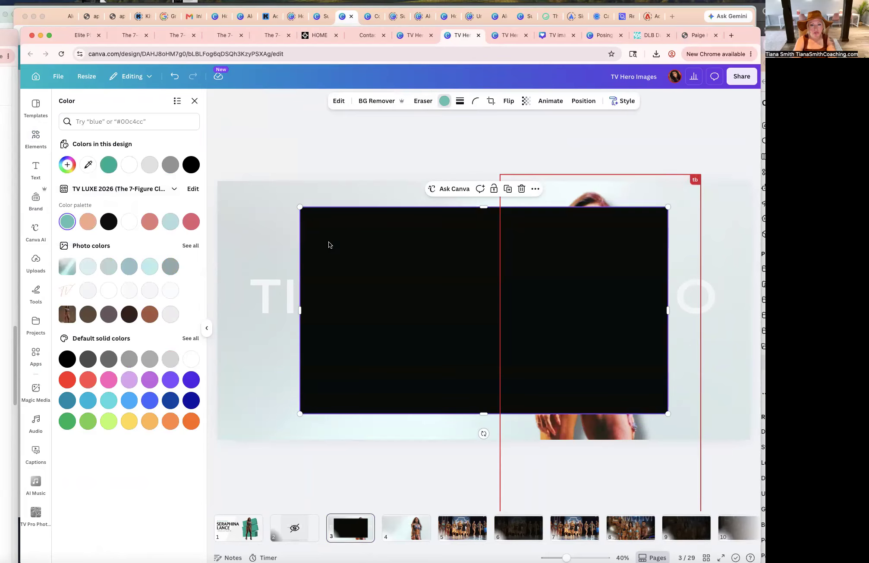
click(190, 245)
drag(367, 213, 365, 262)
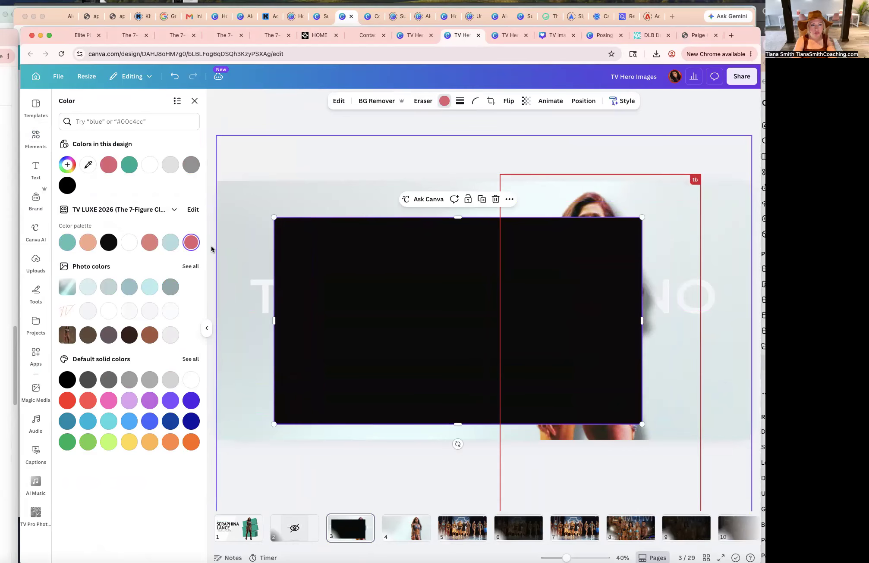
click(192, 210)
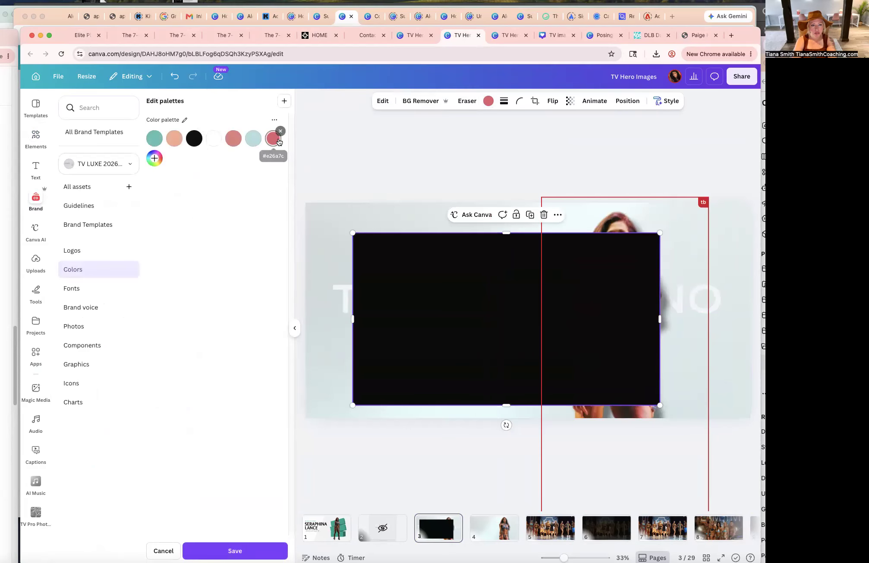
click(273, 138)
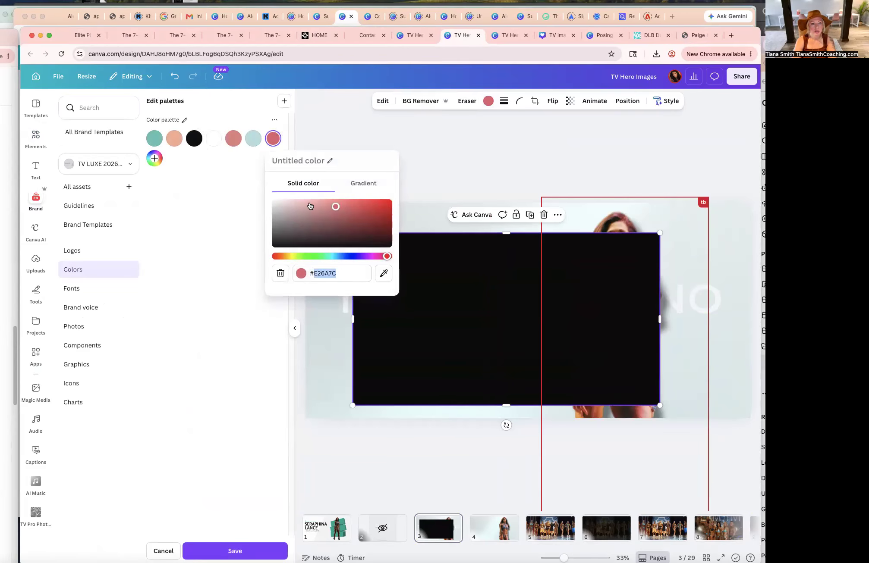
Try to set the Submit button background color to e26a7c.
click(80, 35)
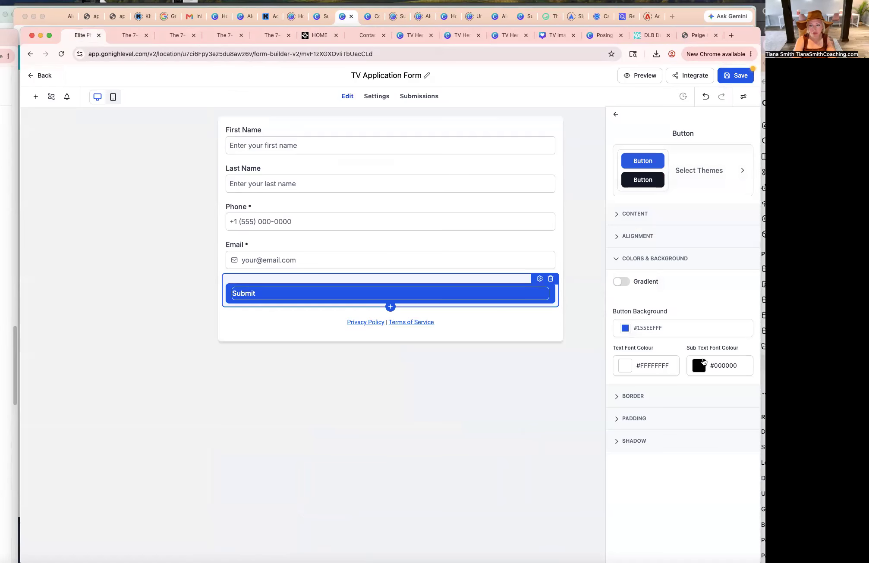
click(626, 328)
click(637, 445)
drag(653, 445, 621, 445)
text(e26a7c)
click(580, 289)
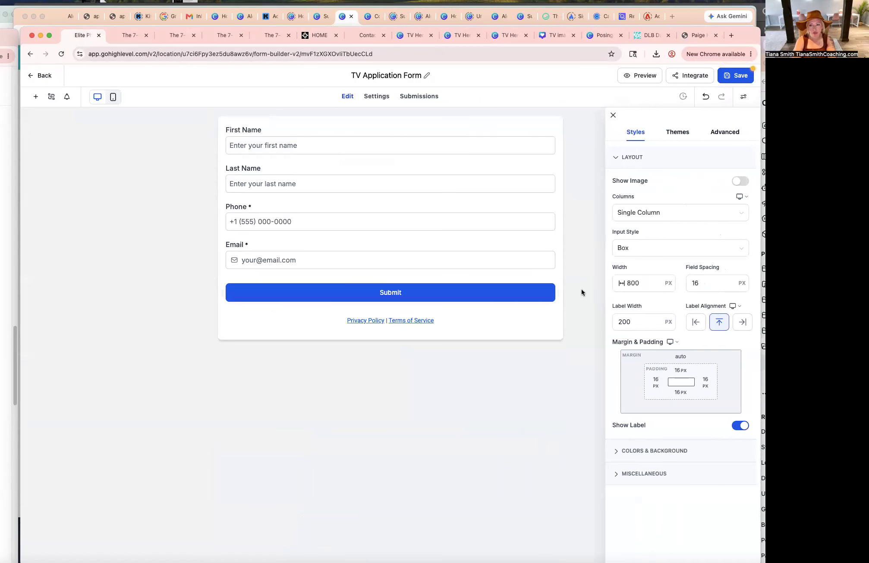
Try again to paste e26a7c into the Submit button's background hex field.
double_click(393, 296)
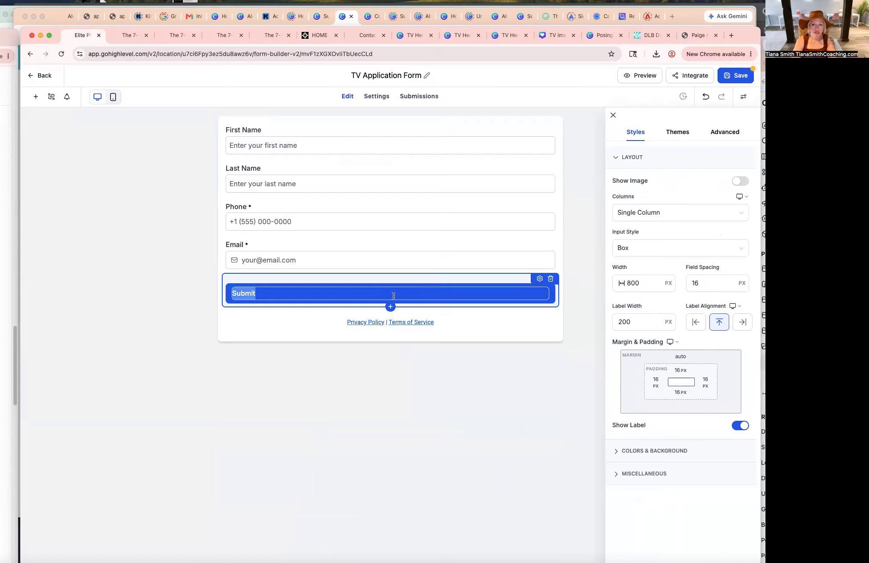
click(540, 279)
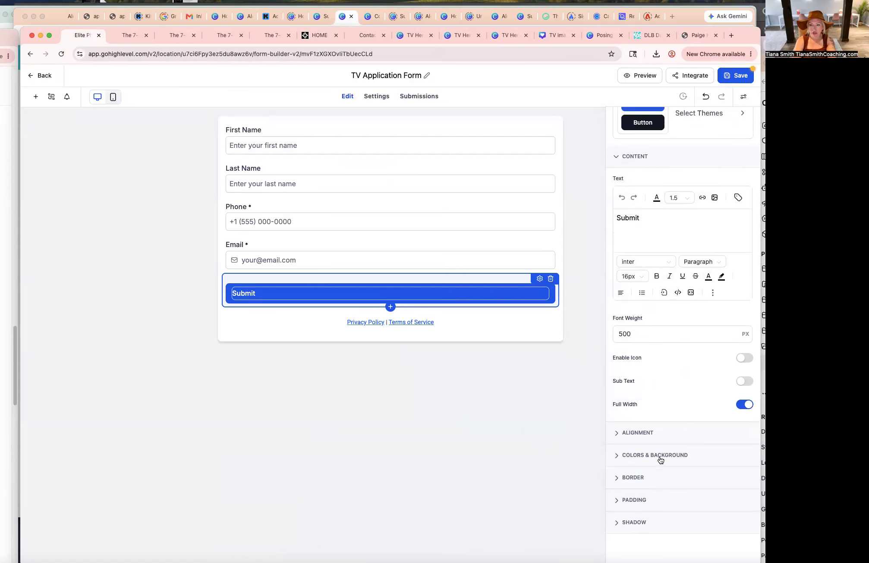
click(646, 459)
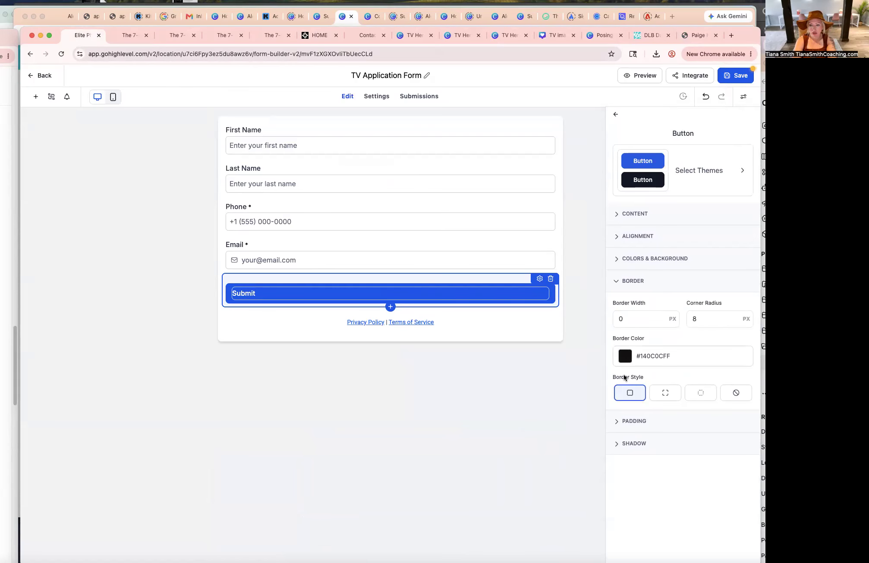
click(623, 258)
click(624, 328)
click(633, 445)
text(e26a7cEEFFF)
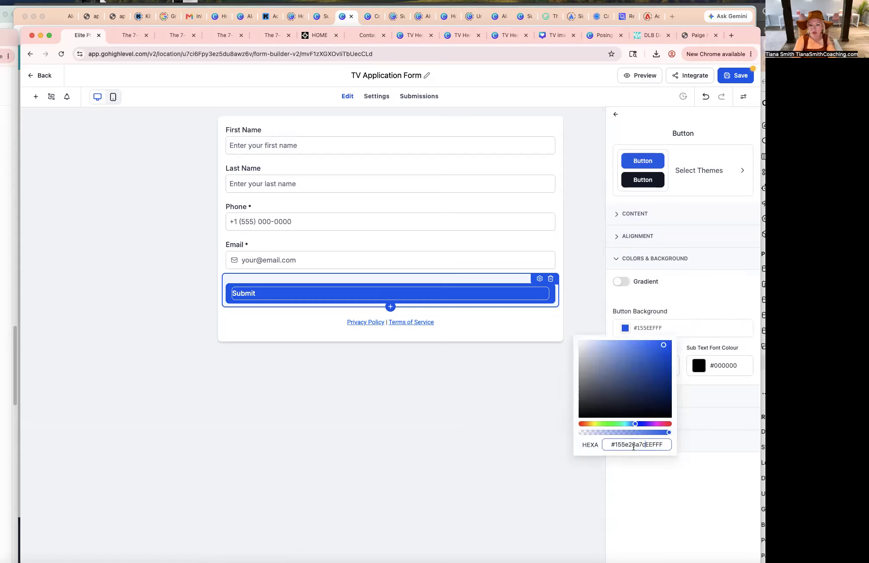
key(super+a)
text(e26a7c)
click(650, 478)
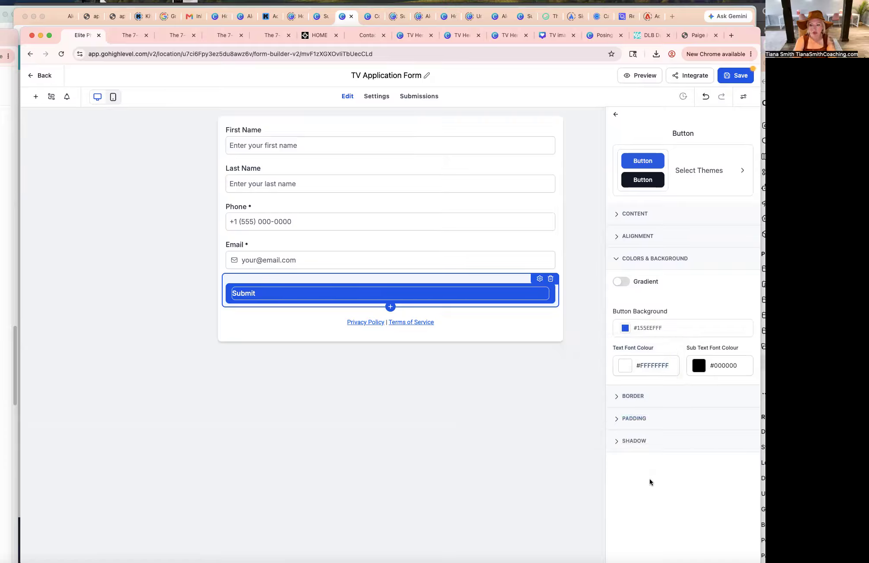
Set the Submit button background color to #e26a7c.
click(632, 330)
click(635, 445)
key(super+a)
text(e26a7c)
click(628, 444)
text(#)
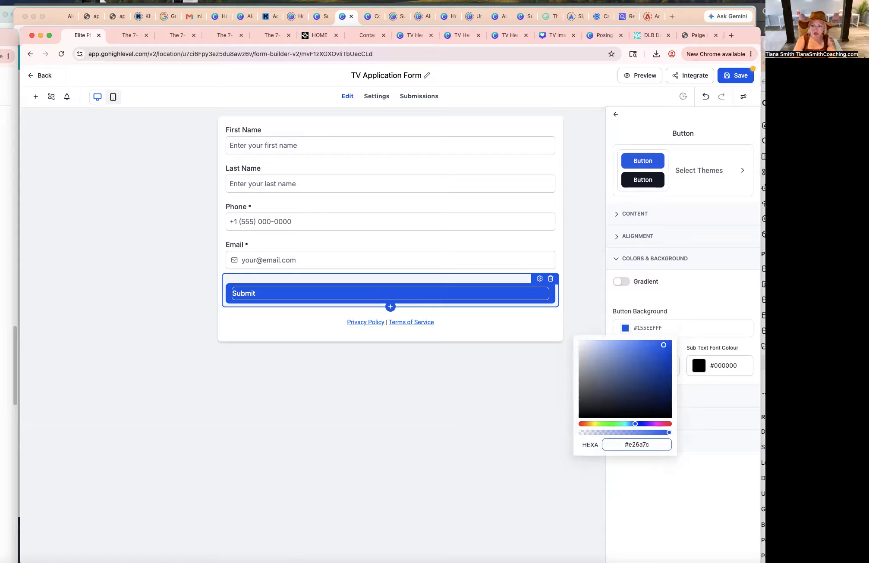
key(Return)
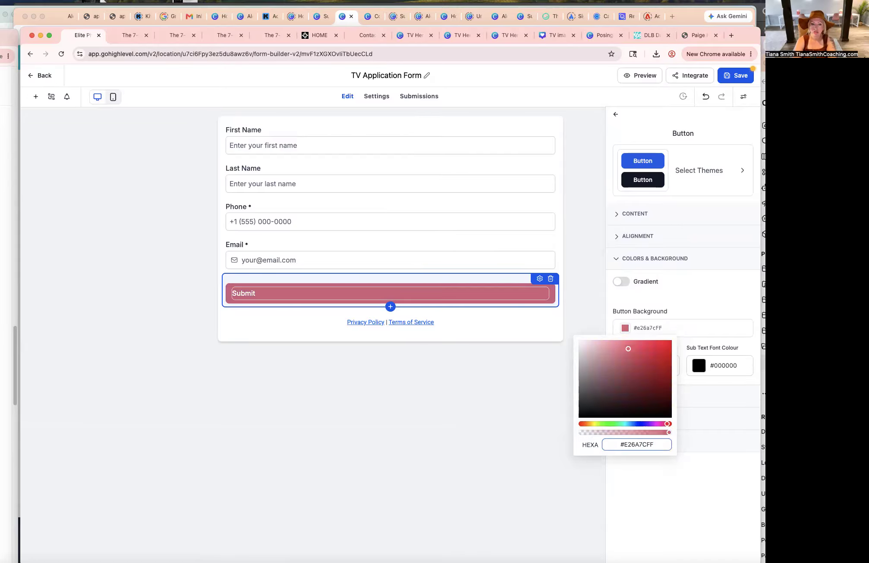
click(699, 313)
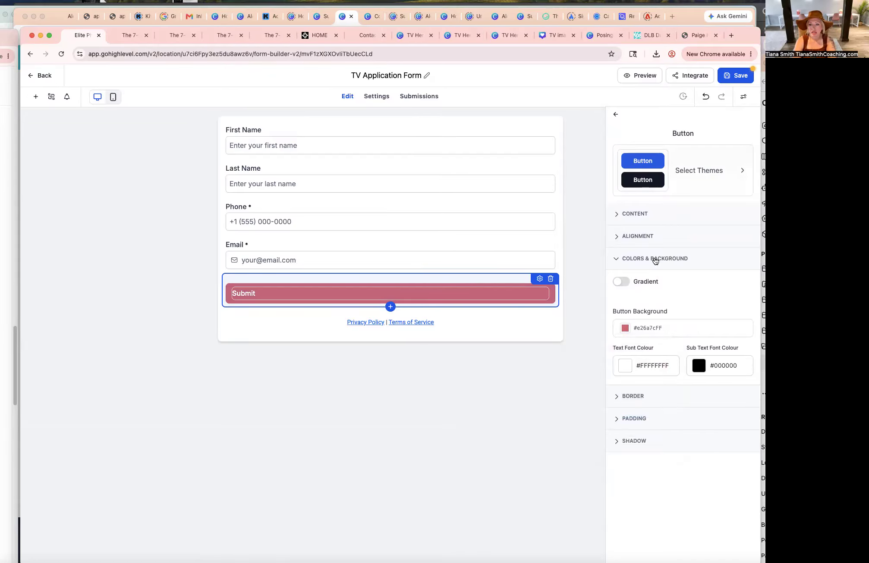
Change the button label text to SUBMIT.
click(622, 214)
drag(646, 277, 600, 274)
text(SUBMIT)
key(super+a)
Set the button label font size to 20px.
click(629, 336)
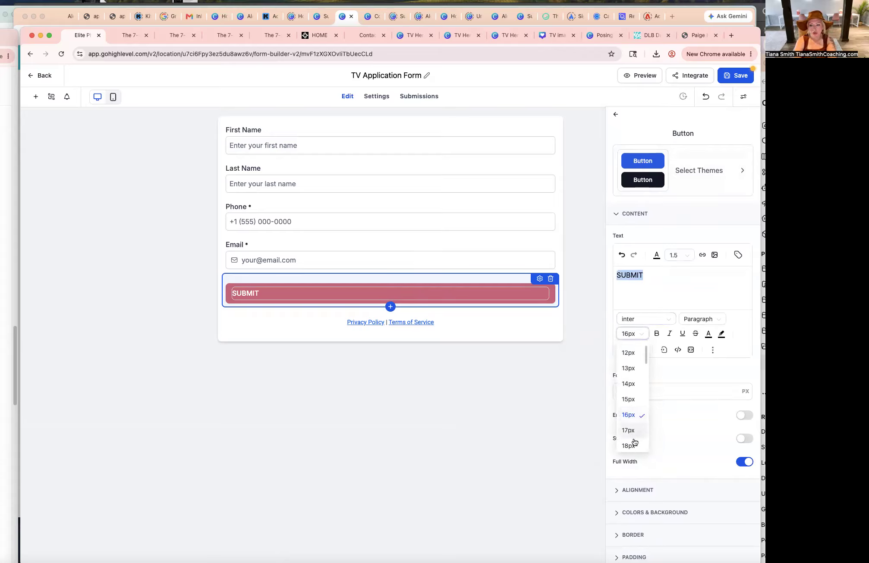
click(632, 446)
click(637, 282)
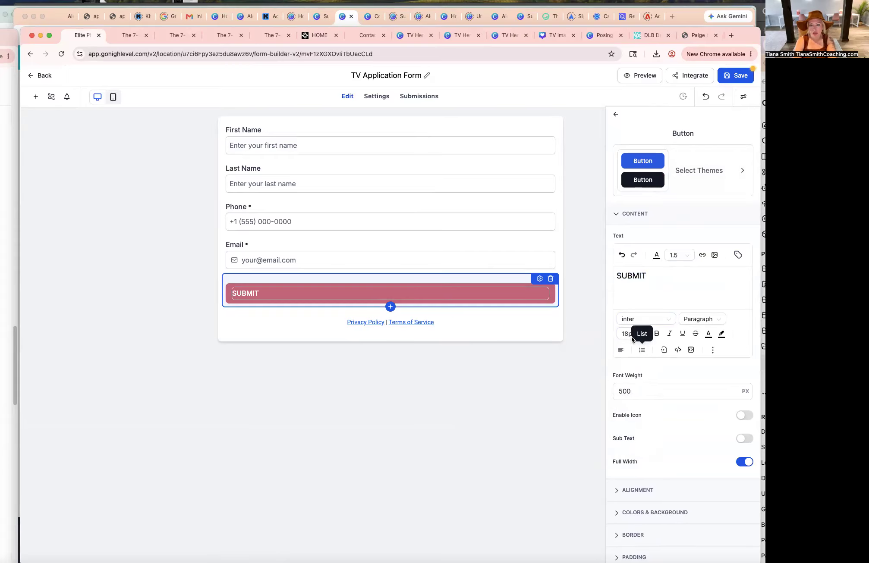
click(632, 336)
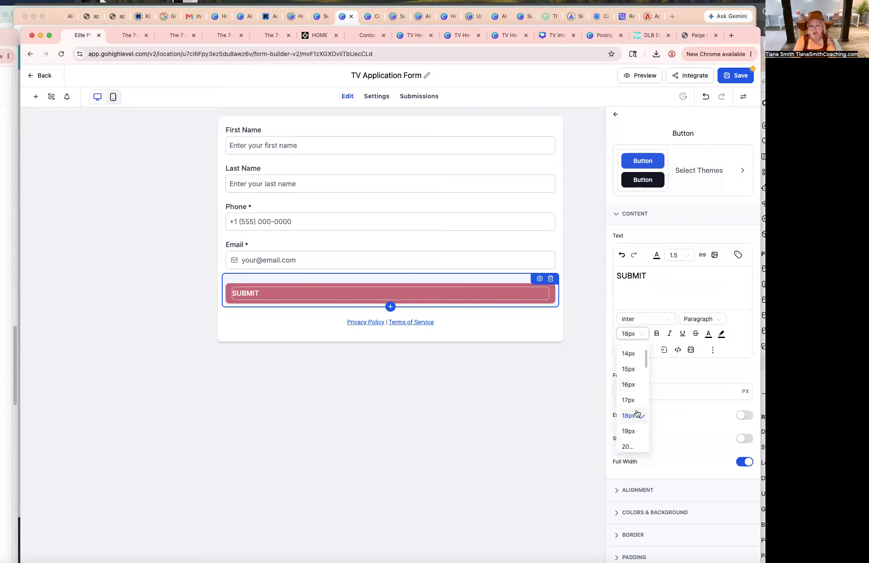
click(631, 446)
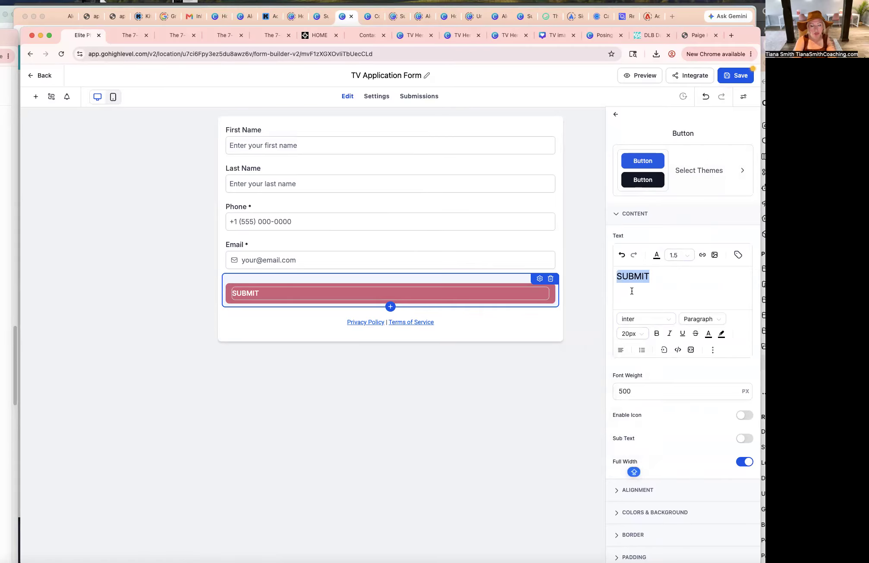
click(392, 265)
click(411, 304)
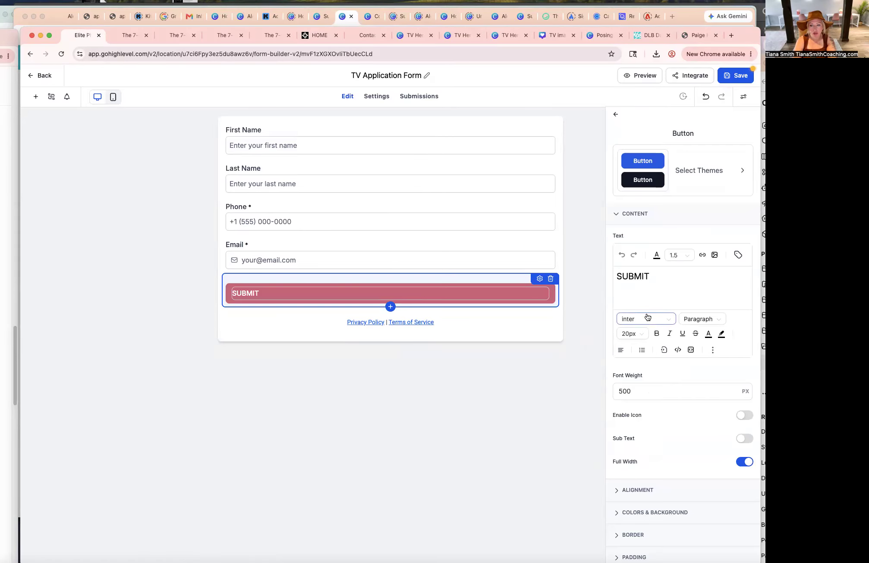
Set the Submit button label font size to 18px.
click(634, 333)
click(631, 414)
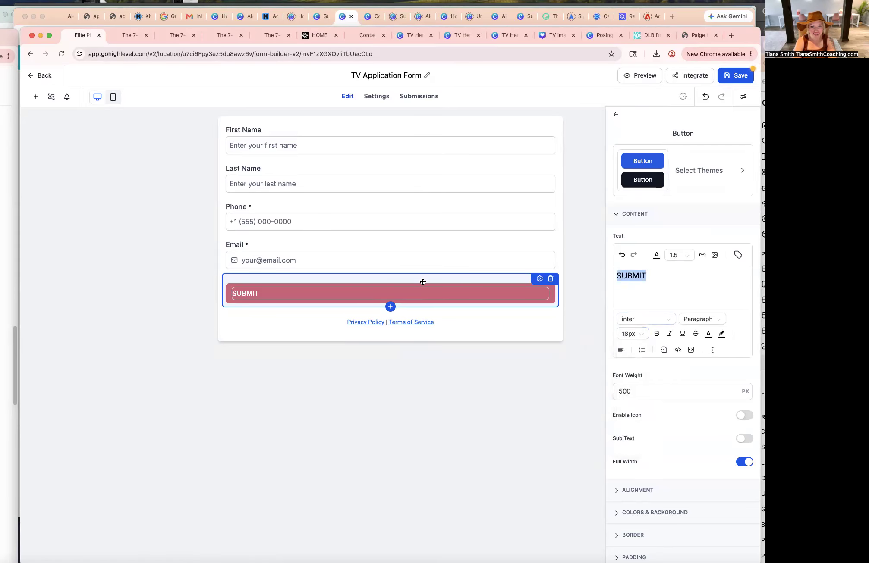
click(450, 273)
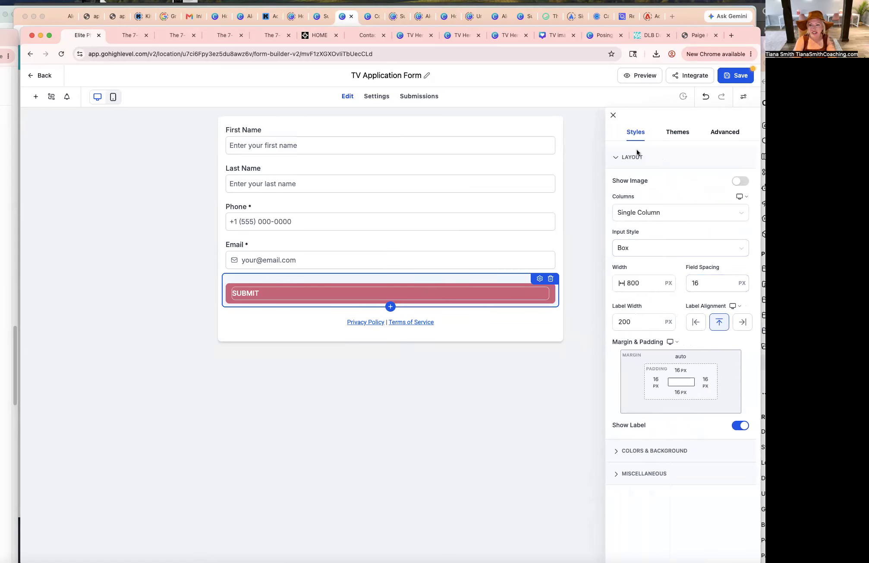
Open the form's Colors & Background style settings.
click(617, 157)
click(616, 158)
double_click(458, 292)
click(653, 450)
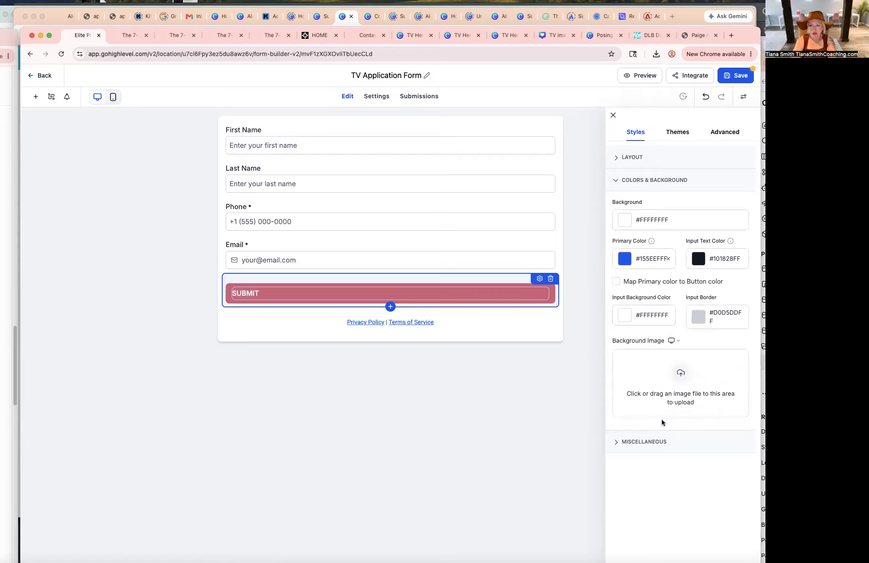
click(395, 224)
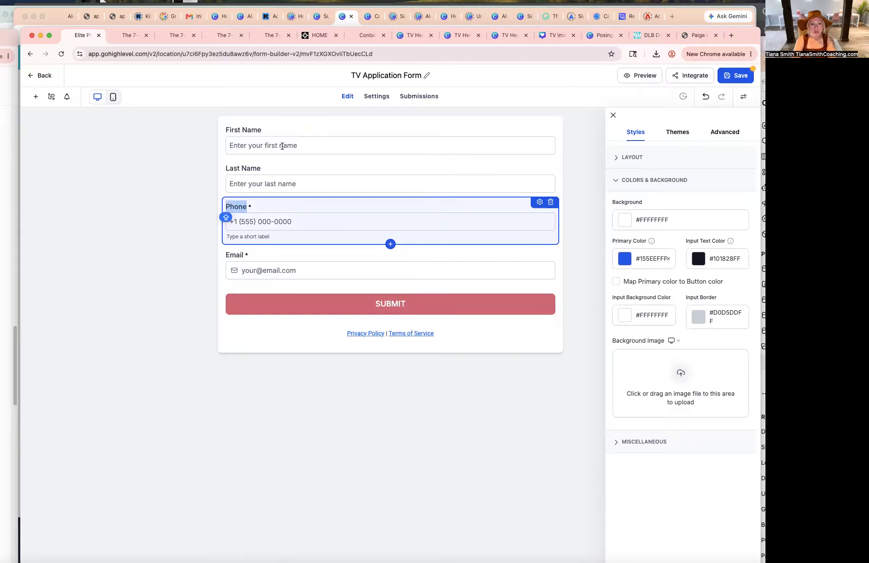
Review the revised 10-question coaching application in the ChatGPT window.
drag(868, 65, 212, 64)
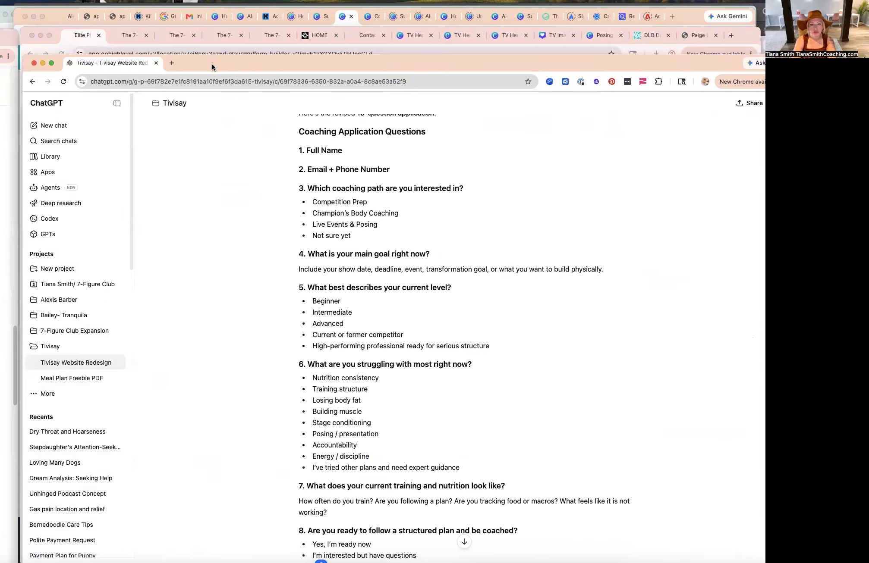
scroll(390, 265, up, 1)
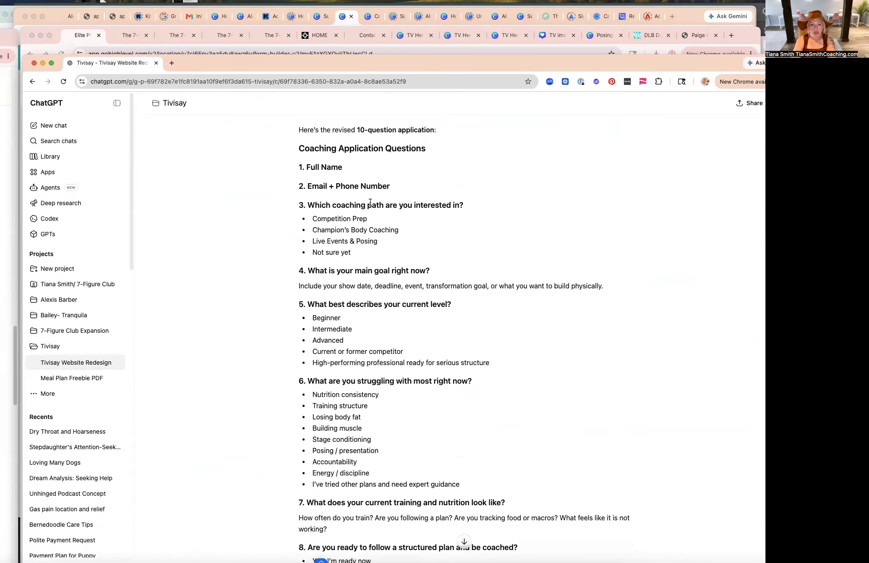
drag(482, 61, 868, 71)
Rename the Phone field's label to Cell.
click(325, 198)
click(319, 161)
click(293, 134)
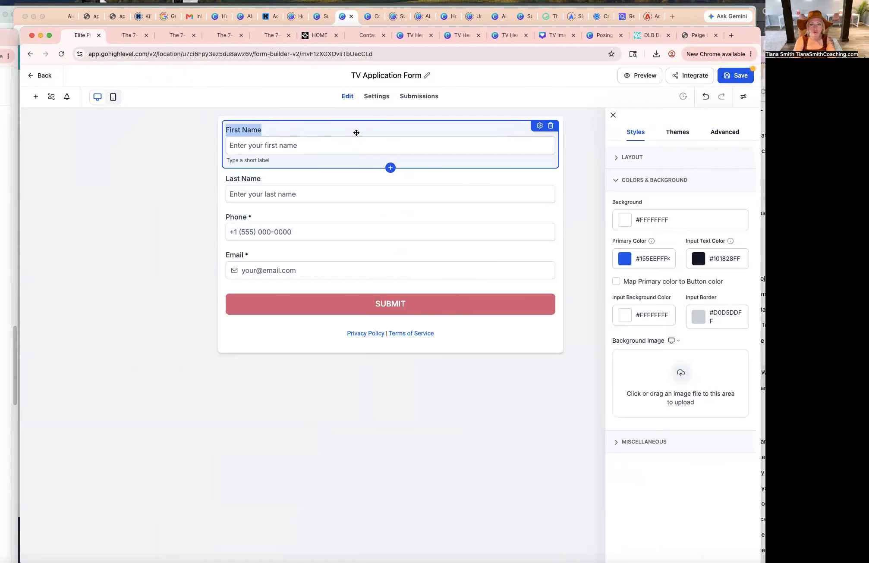
click(540, 126)
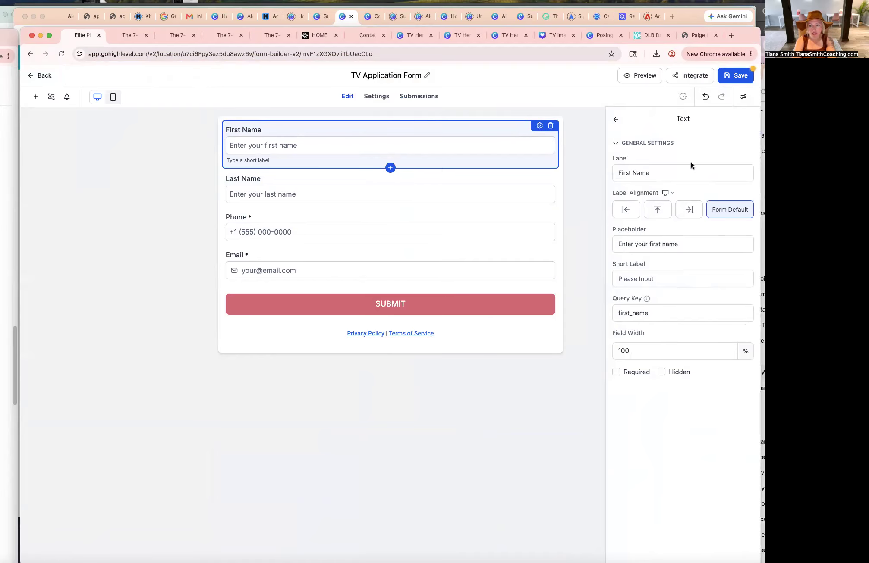
click(265, 192)
click(281, 239)
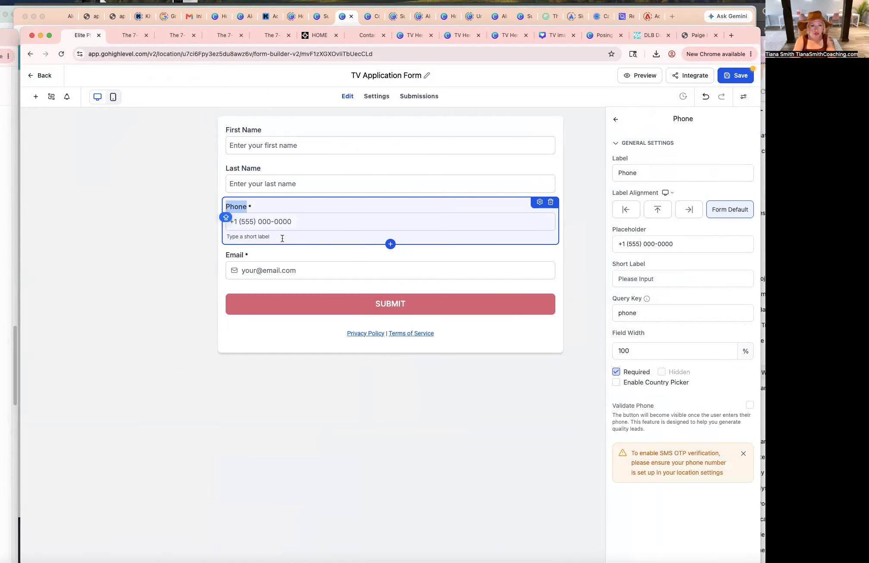
click(637, 172)
double_click(638, 172)
text(CEL)
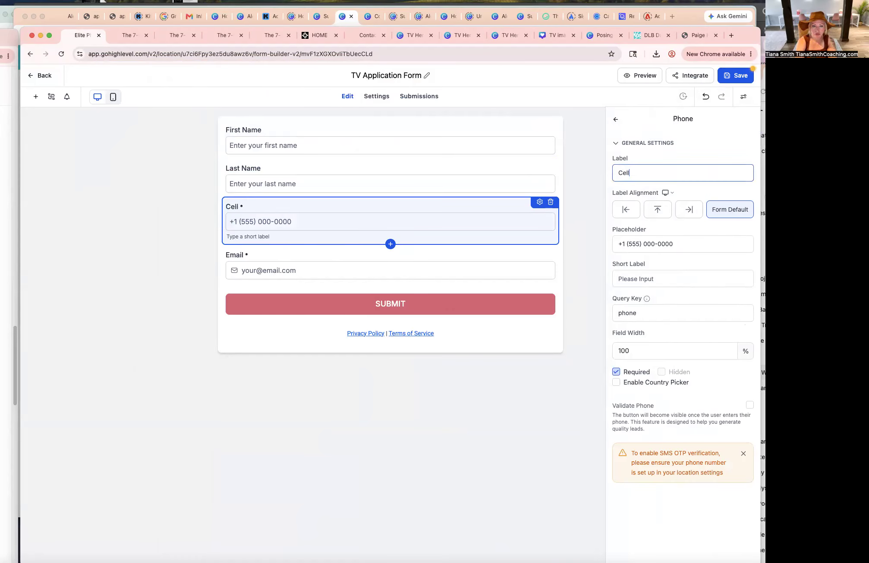
Copy the question "Which coaching path are you interested in?" from the ChatGPT answer.
click(310, 274)
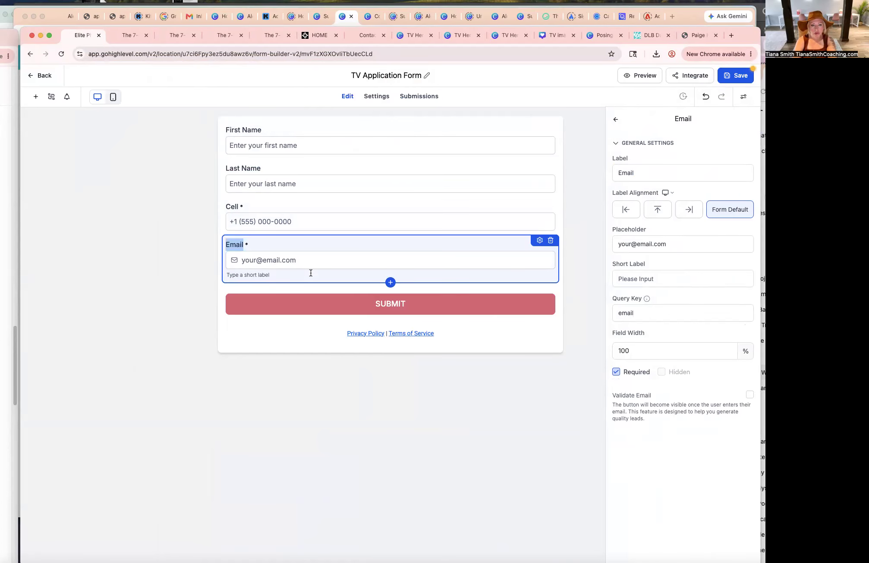
drag(765, 77, 306, 342)
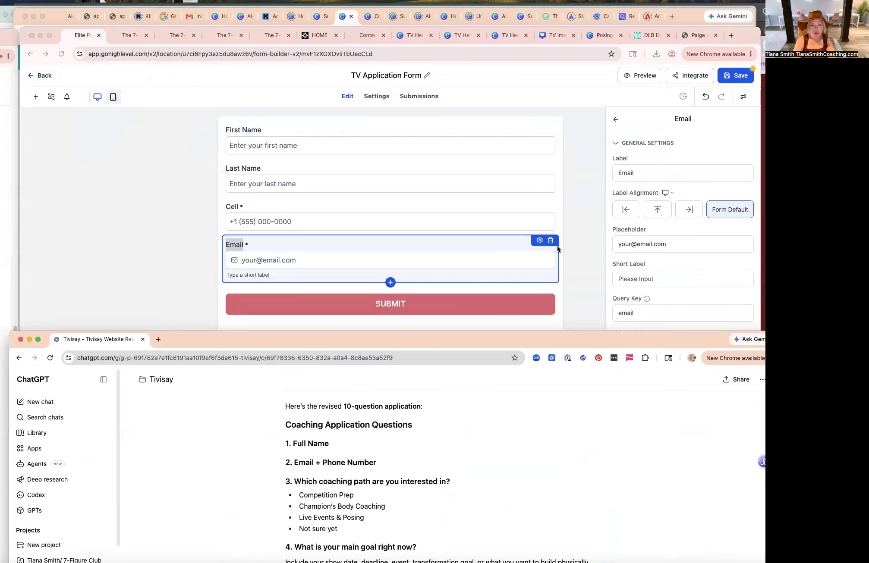
scroll(461, 488, down, 1)
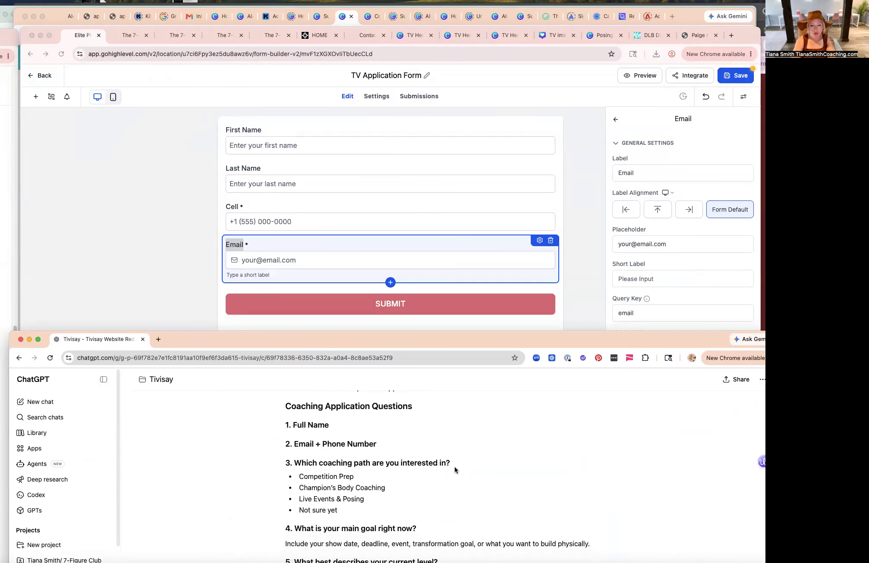
drag(444, 458, 295, 462)
key(super+c)
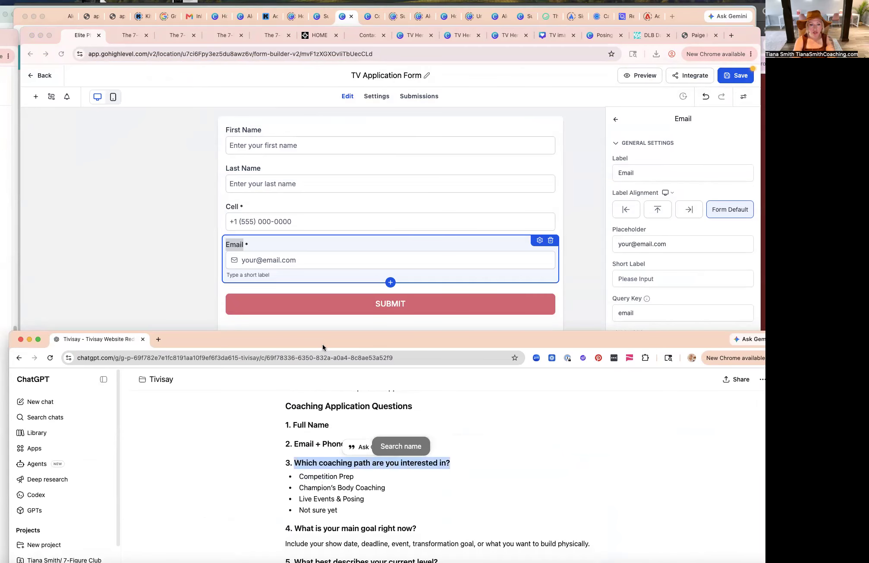
click(386, 198)
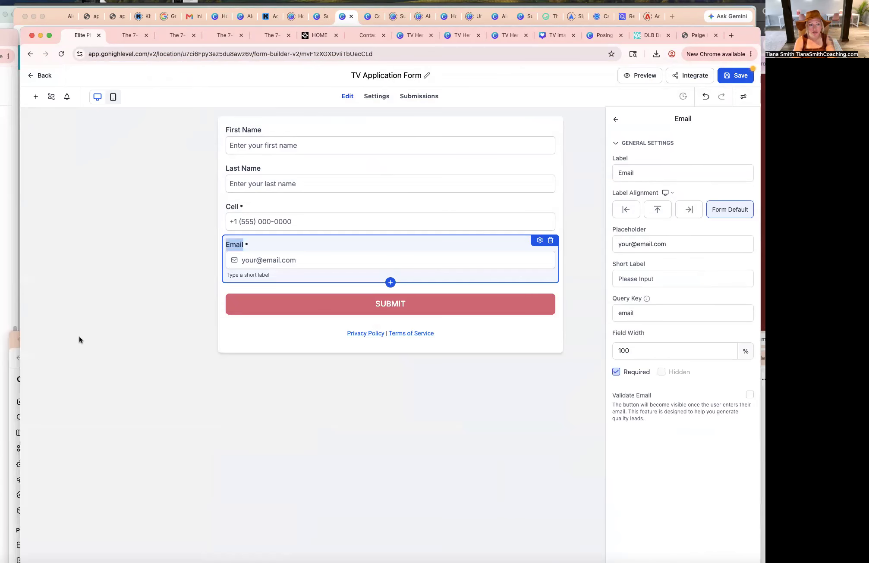
Add a Checkbox field below Email labelled "Which coaching path are you most interested in?".
click(35, 97)
scroll(102, 358, down, 7)
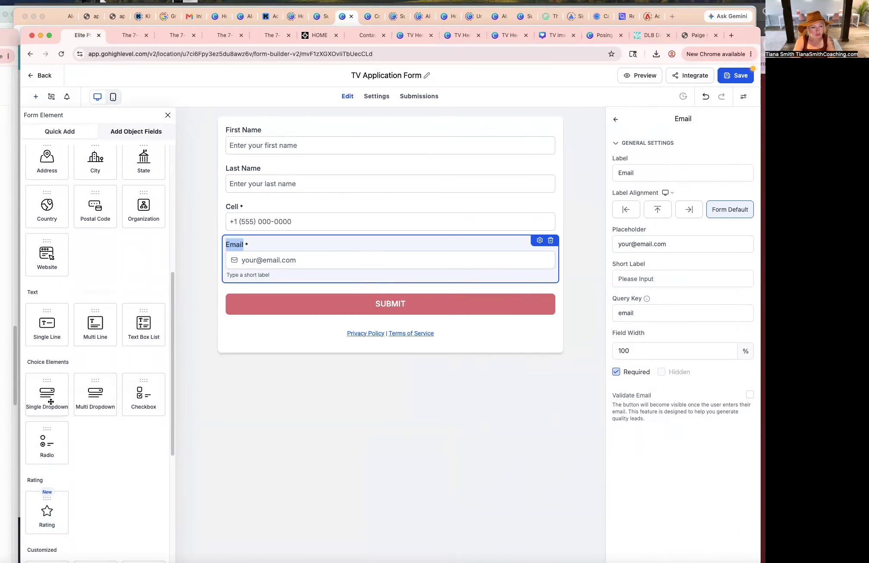
drag(147, 400, 242, 317)
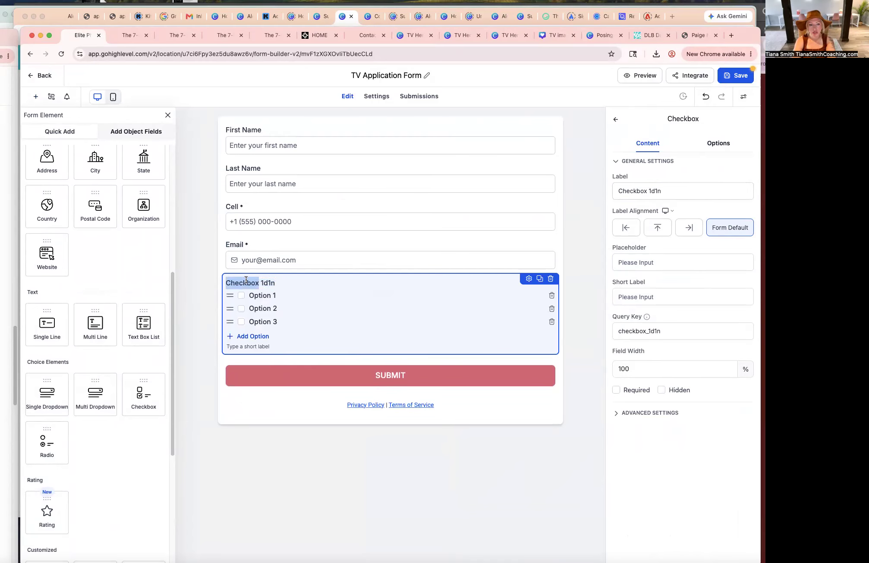
triple_click(655, 191)
click(250, 284)
key(super+v)
click(323, 283)
text(most)
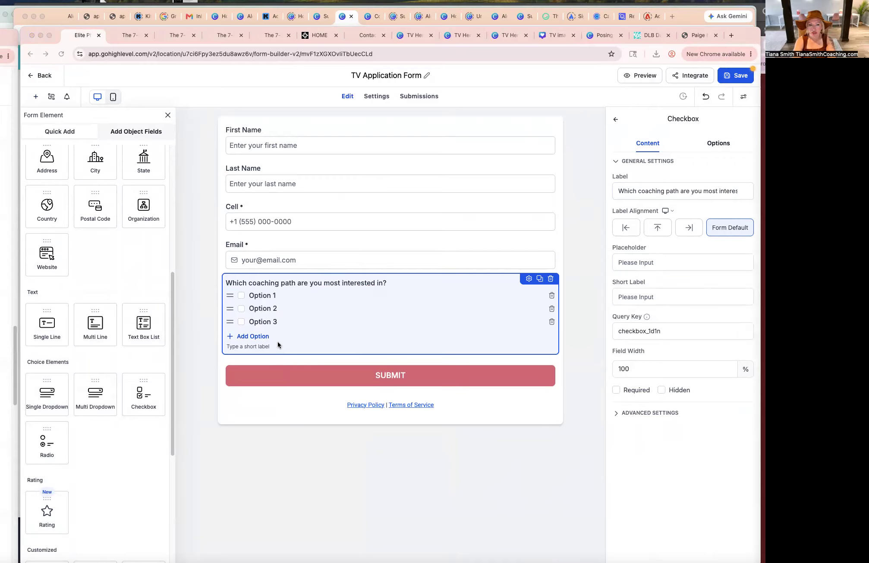
Set the first two checkbox options to Competition Prep and Champion's Body Coaching.
click(252, 296)
triple_click(252, 297)
text(Competition Prep Champion’s Body Coaching Live Events & Posing Not sure yet)
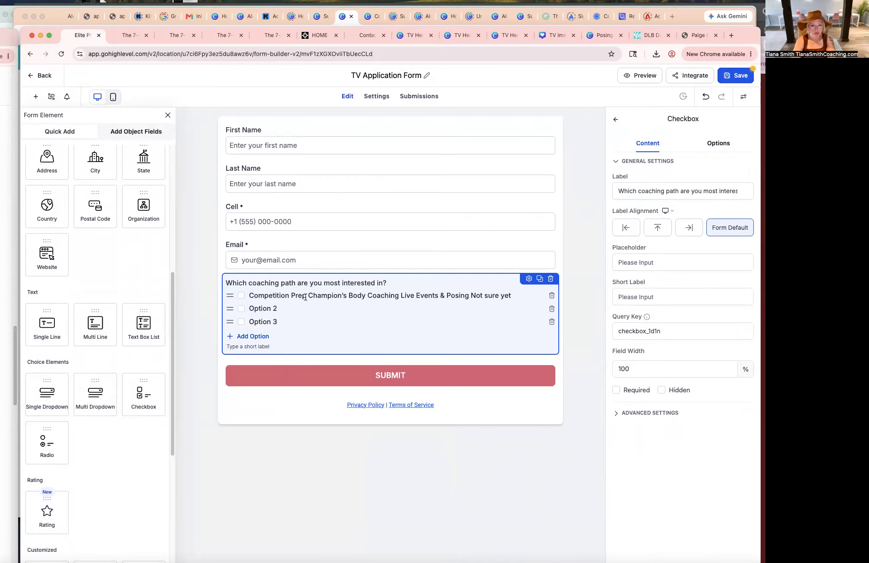
drag(309, 297, 523, 296)
key(super+c)
key(BackSpace)
triple_click(252, 308)
key(super+v)
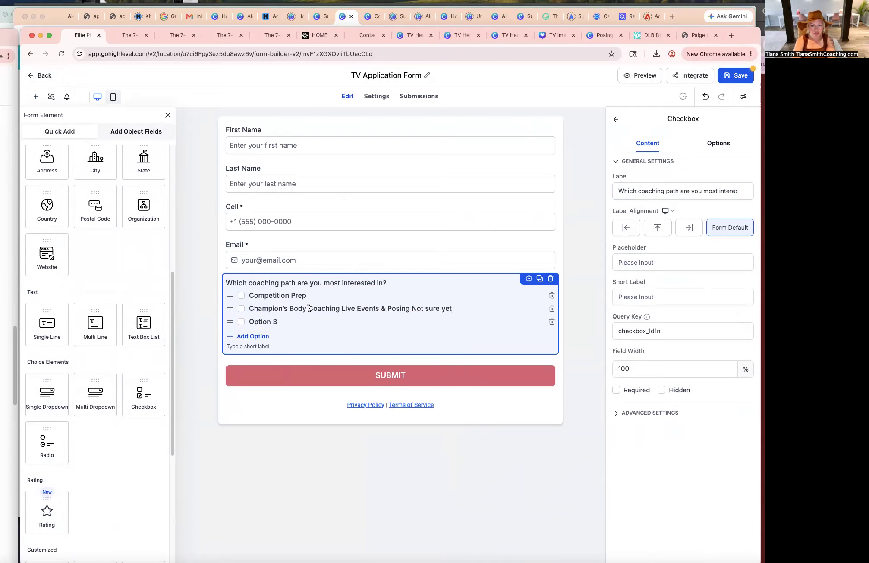
double_click(307, 308)
click(341, 308)
drag(341, 309, 500, 309)
key(super+c)
key(BackSpace)
Set the third option to Live Events & Posing and add a fourth option, Not sure yet.
triple_click(276, 325)
key(super+v)
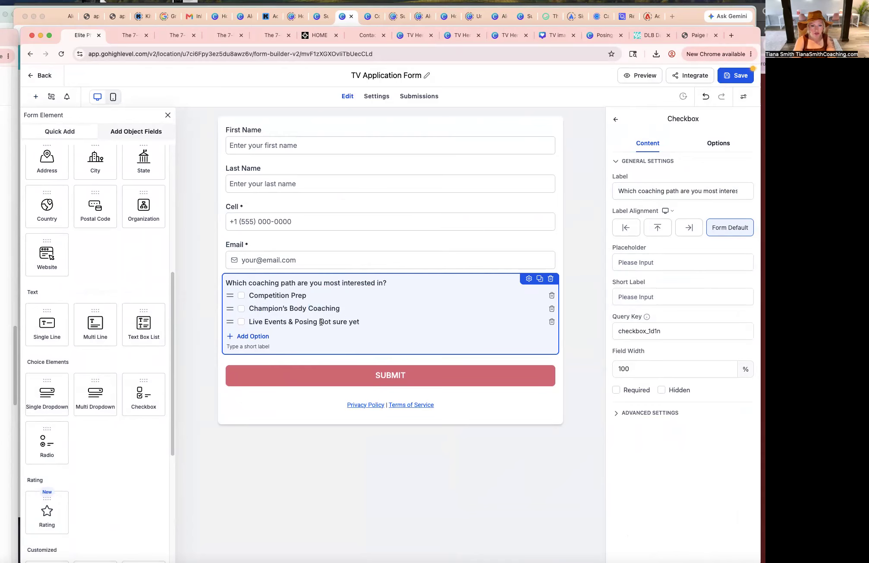
drag(384, 323, 319, 324)
key(super+c)
key(BackSpace)
click(258, 336)
key(super+v)
Mark the coaching-path checkbox field as required.
click(436, 258)
click(416, 300)
click(616, 390)
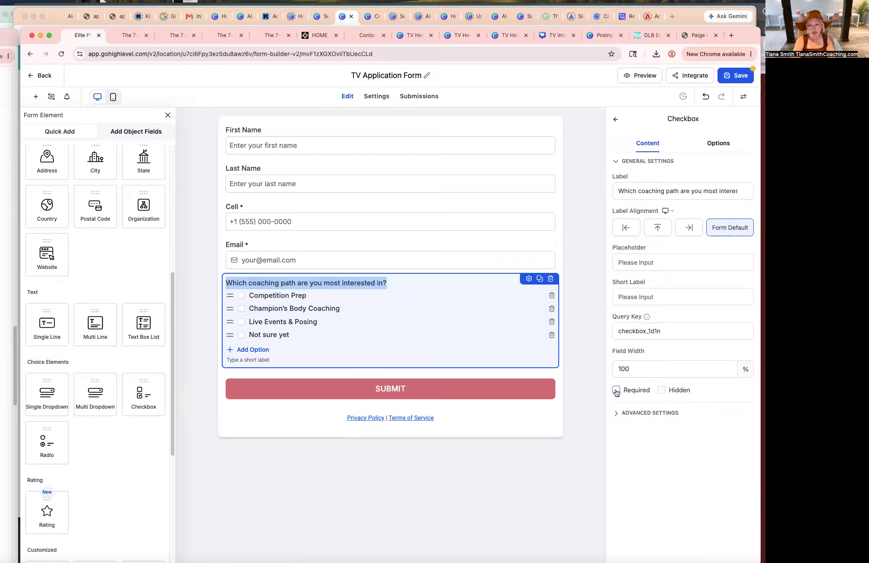
click(379, 260)
click(452, 326)
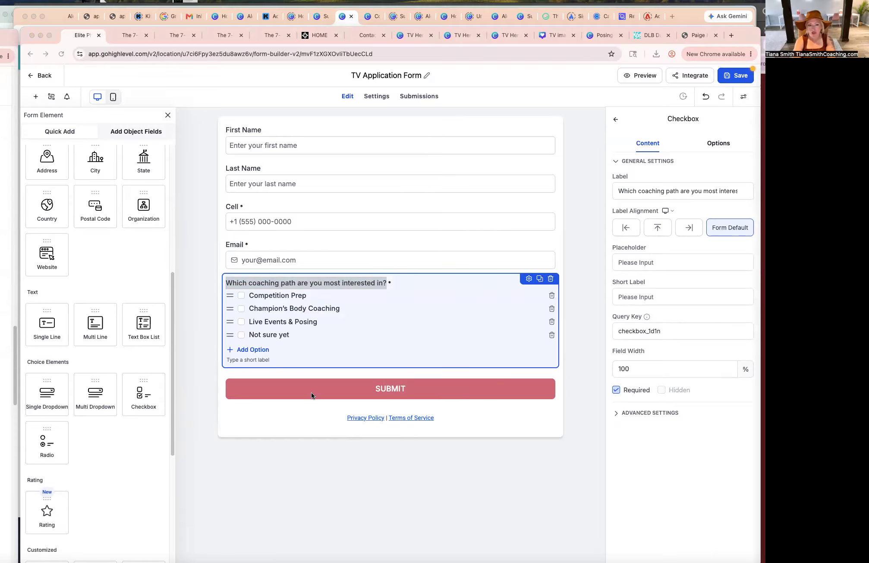
Add a Single Line field below the checkbox field labelled "What is your main goal right now?".
scroll(105, 391, down, 3)
click(53, 211)
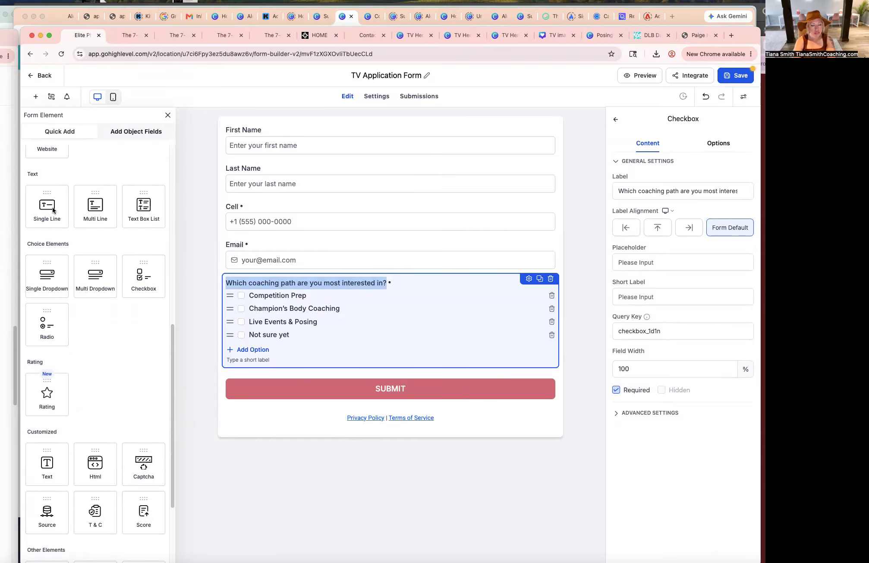
drag(46, 214, 264, 352)
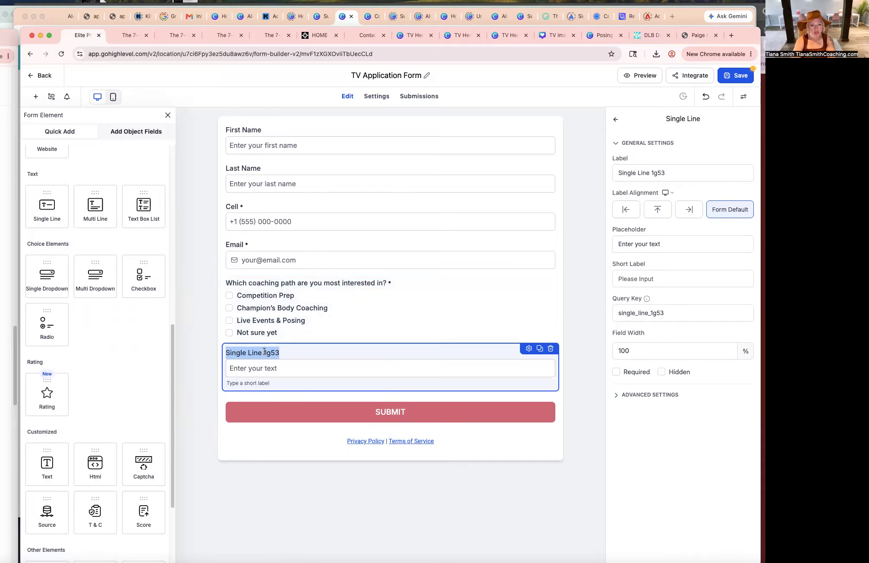
text(What is your main goal right now?)
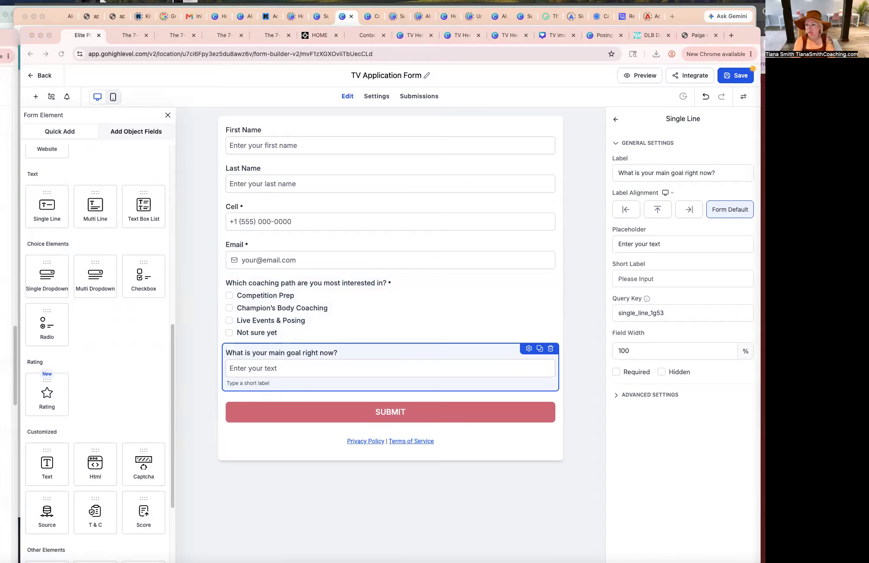
Append "(Include your show date, deadline, event, transformation goal, or what you want to build physically.)" to the goal label and make it required.
click(345, 351)
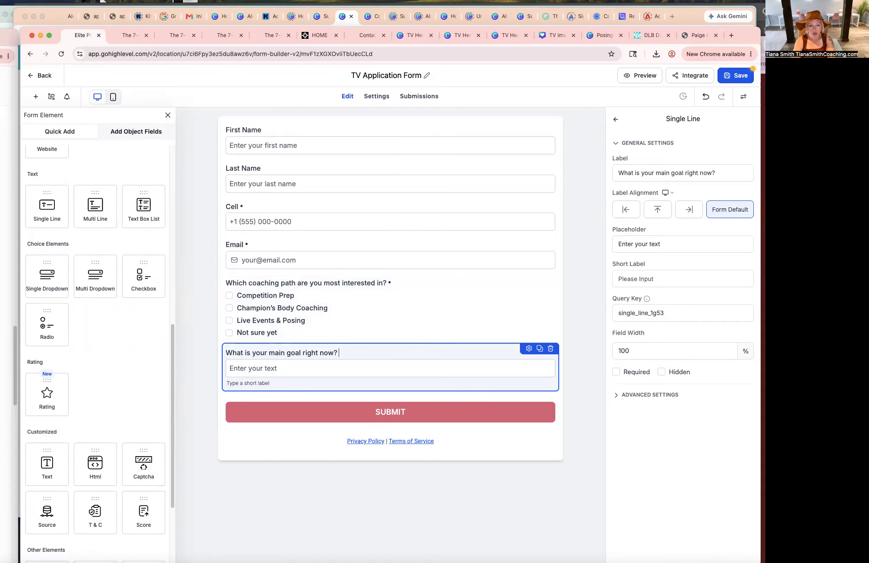
text(Include your show date, deadline, event, transformation goal, or what you want to build physically.)
key(super+a)
click(378, 371)
click(341, 352)
click(339, 352)
text(()
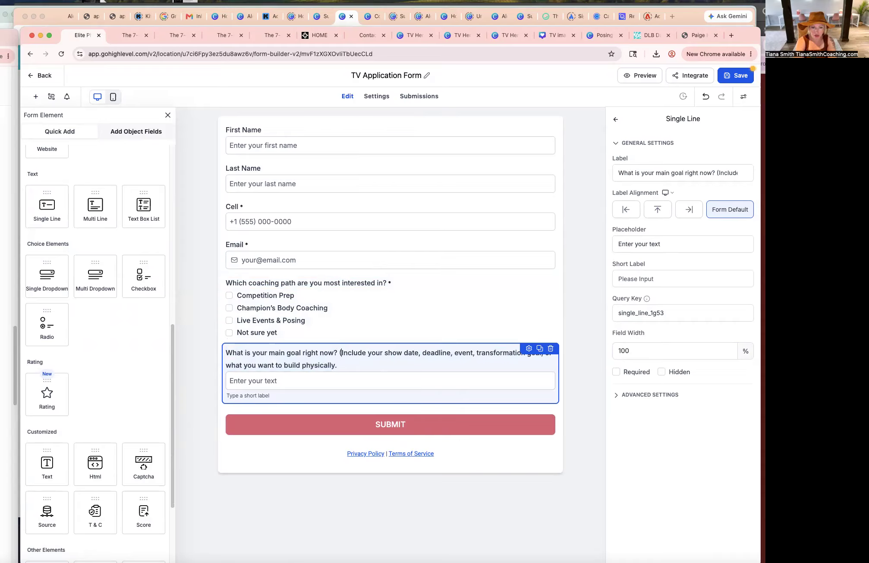
key(super+a)
click(337, 365)
drag(701, 173, 730, 173)
click(739, 173)
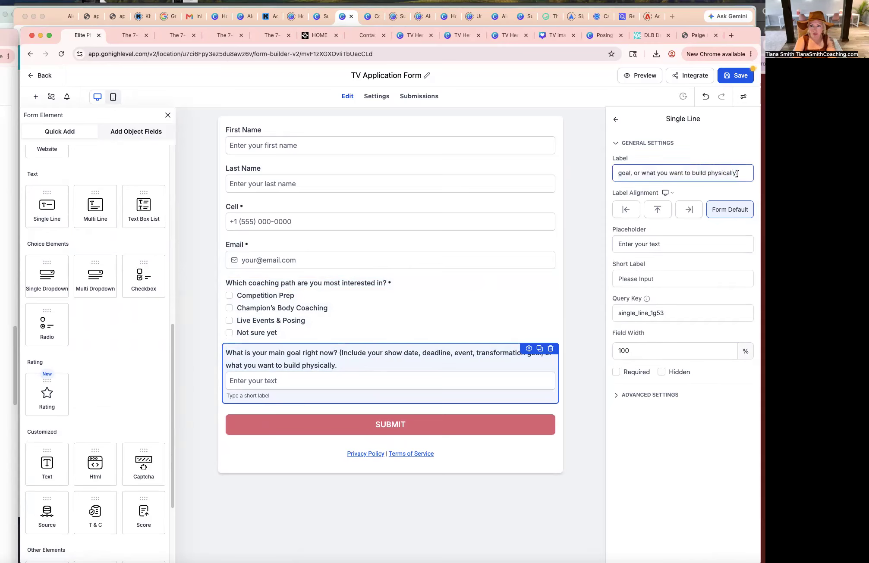
text())
key(BackSpace)
text())
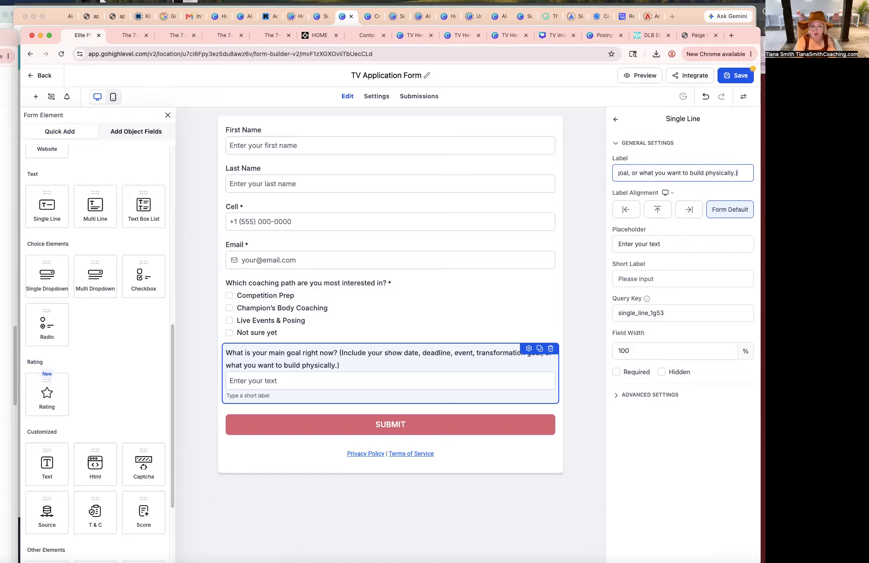
click(299, 380)
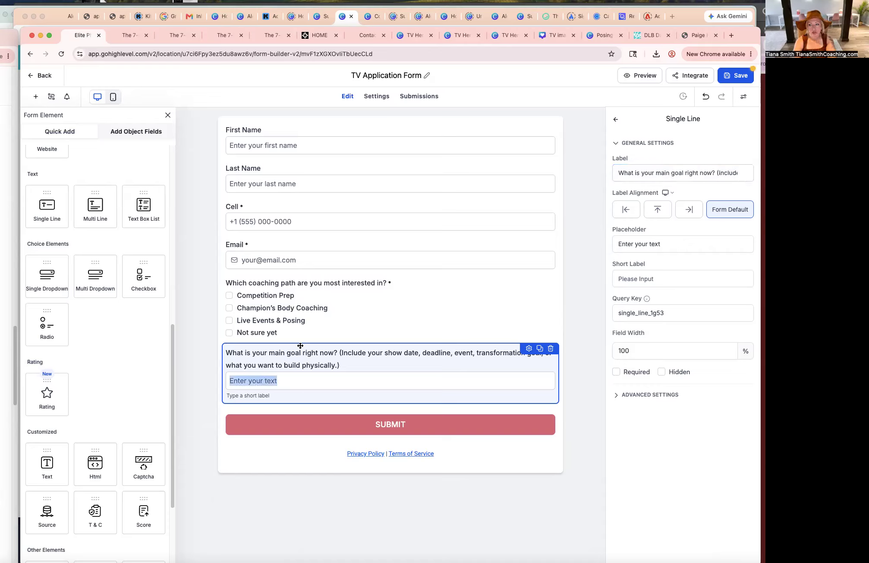
click(616, 372)
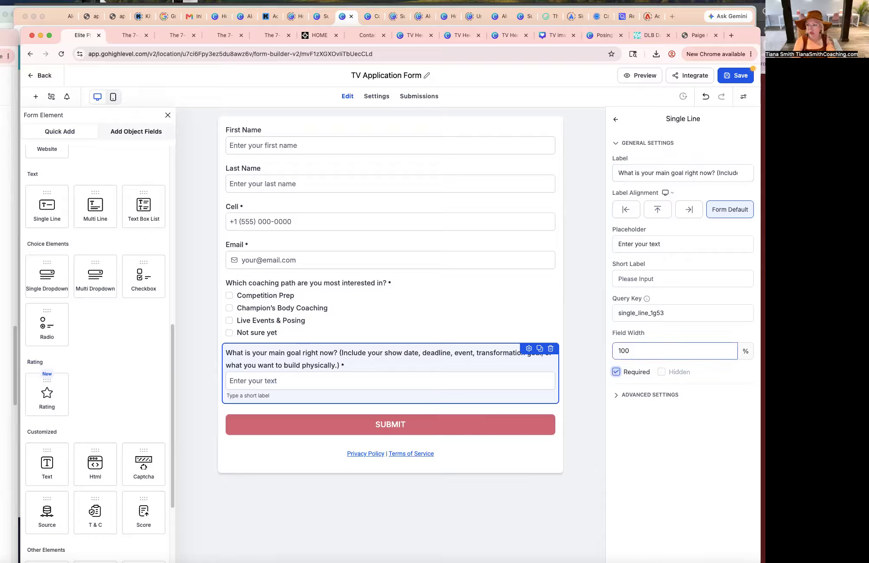
Duplicate the coaching-path checkbox field.
key(super+Tab)
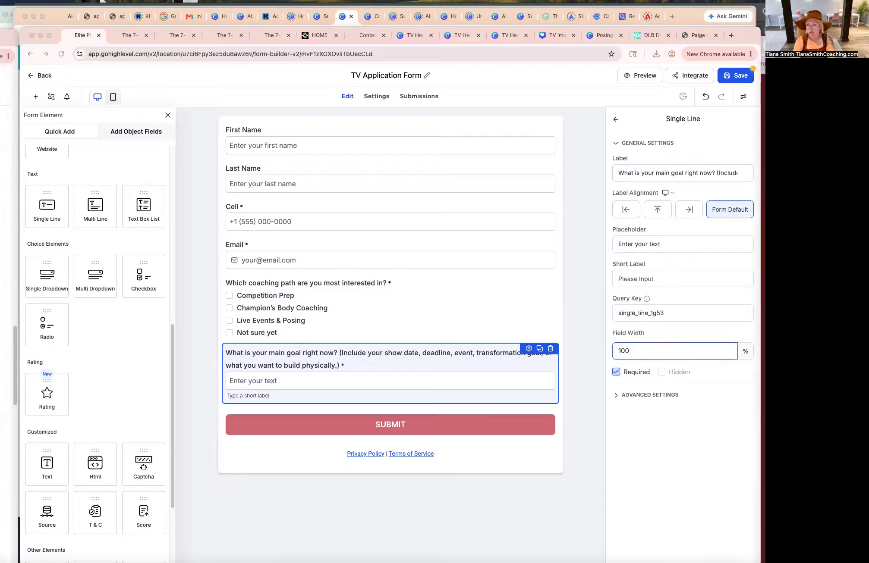
click(456, 323)
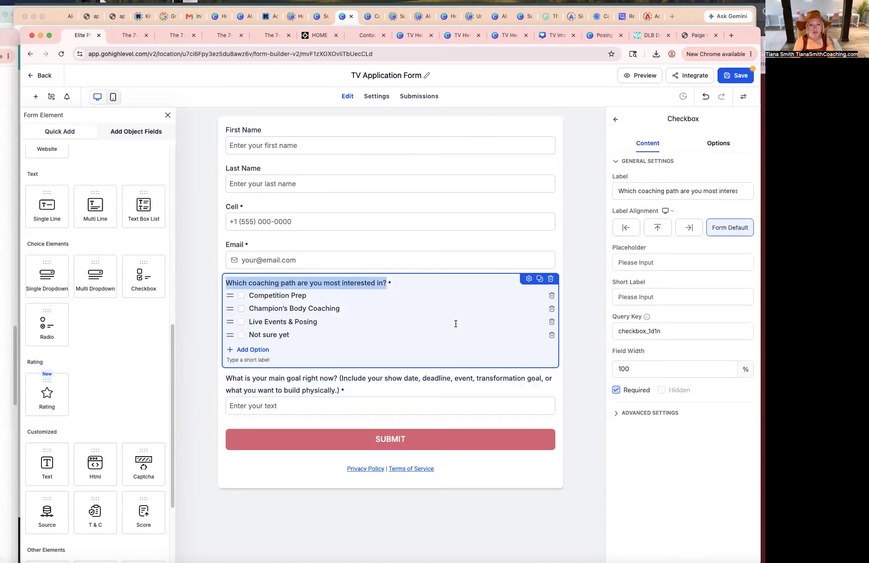
click(539, 279)
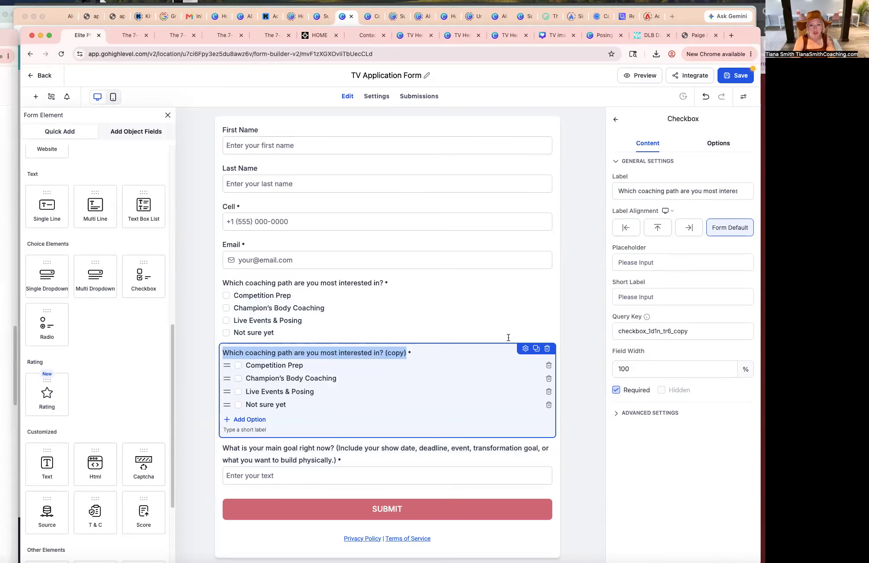
Relabel the duplicated checkbox field as "What best describes your current fitness level?".
drag(505, 348, 493, 451)
text(What best describes your current level?)
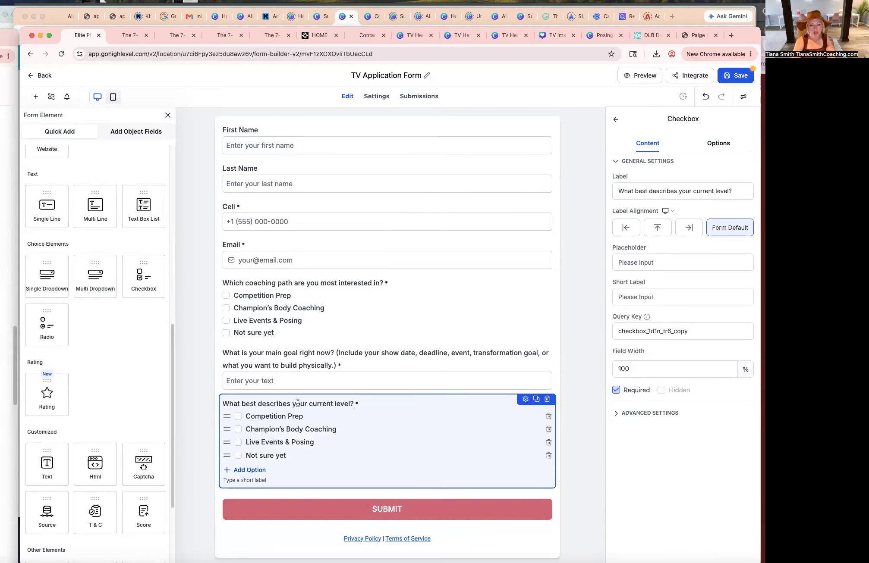
click(332, 403)
text(fitness)
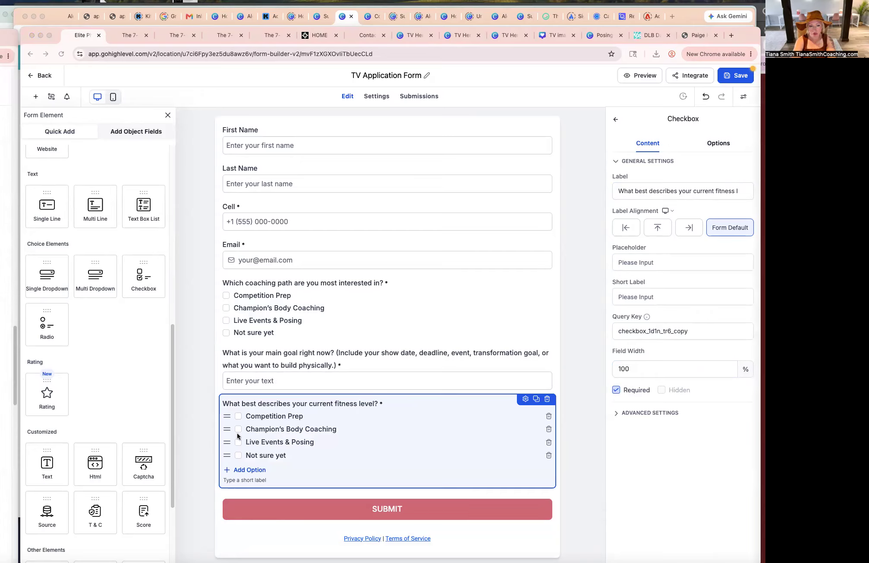
Replace the first option of the fitness level field with "Beginner".
triple_click(252, 417)
click(244, 417)
triple_click(245, 417)
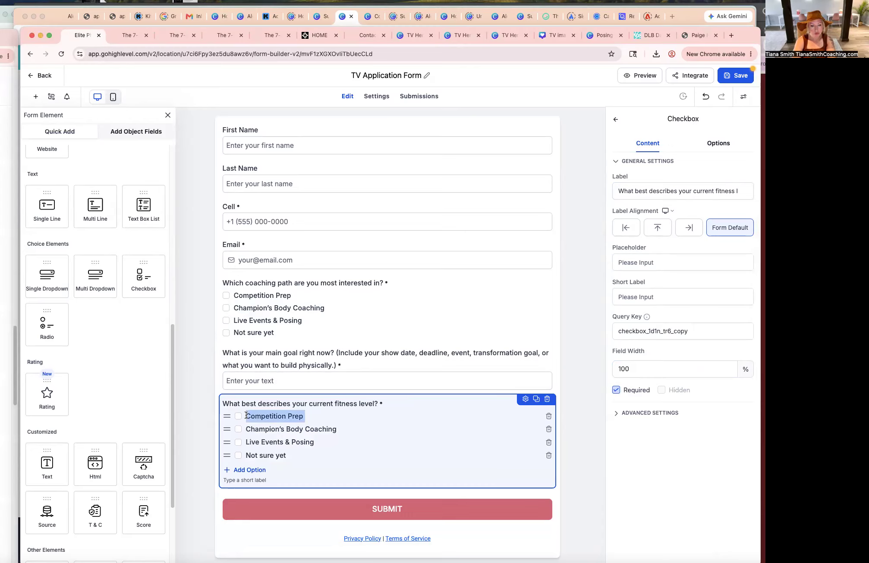
text(Beginner Intermediate Advanced Current or former competitor High-performing professional ready for serious structure)
drag(273, 417, 416, 432)
key(super+c)
key(BackSpace)
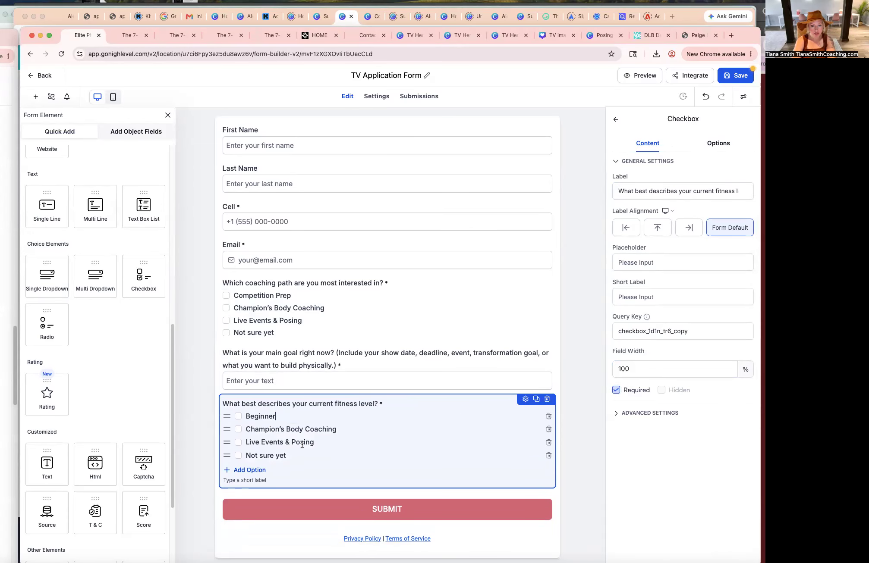
Replace the second option of the fitness level field with "Intermediate", undoing a stray edit along the way.
triple_click(245, 428)
key(super+v)
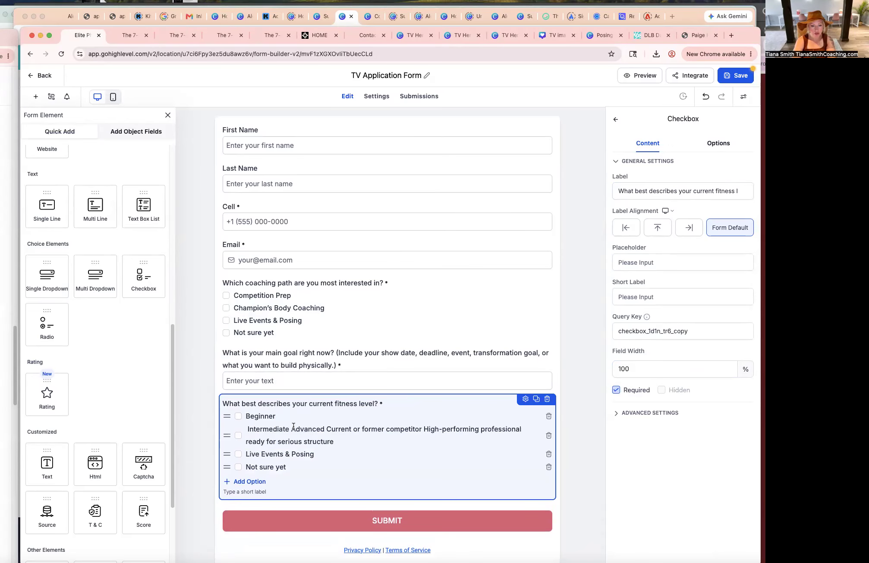
drag(291, 430, 557, 436)
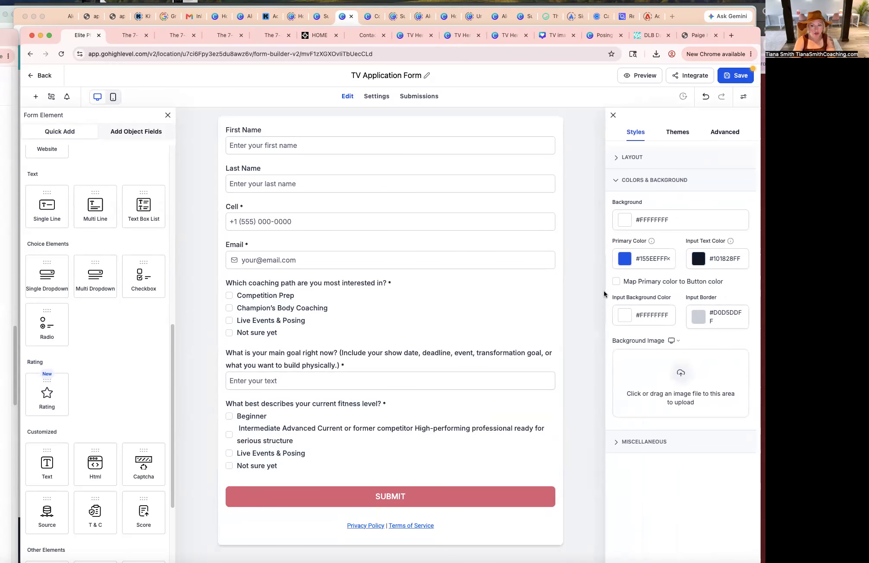
click(352, 429)
click(292, 431)
drag(292, 429, 521, 429)
text(x)
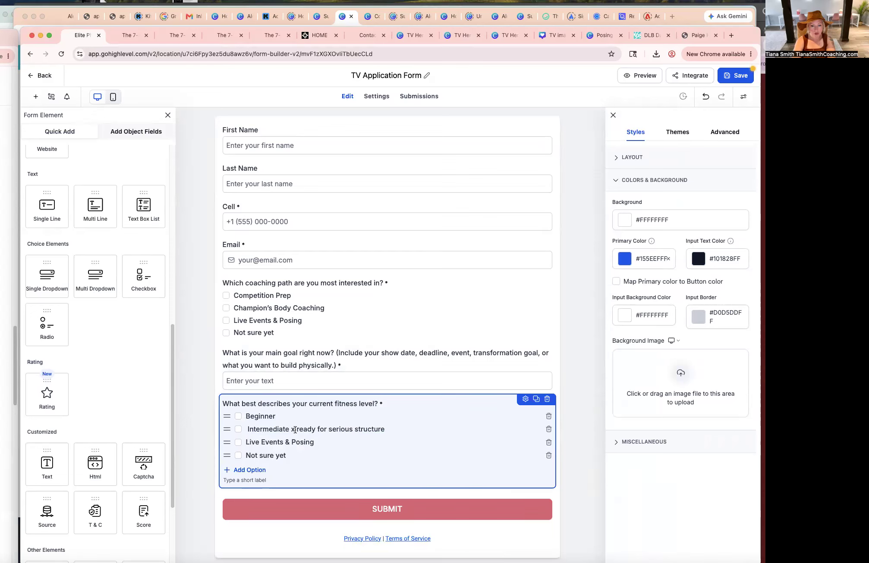
key(super+z)
key(super+z)
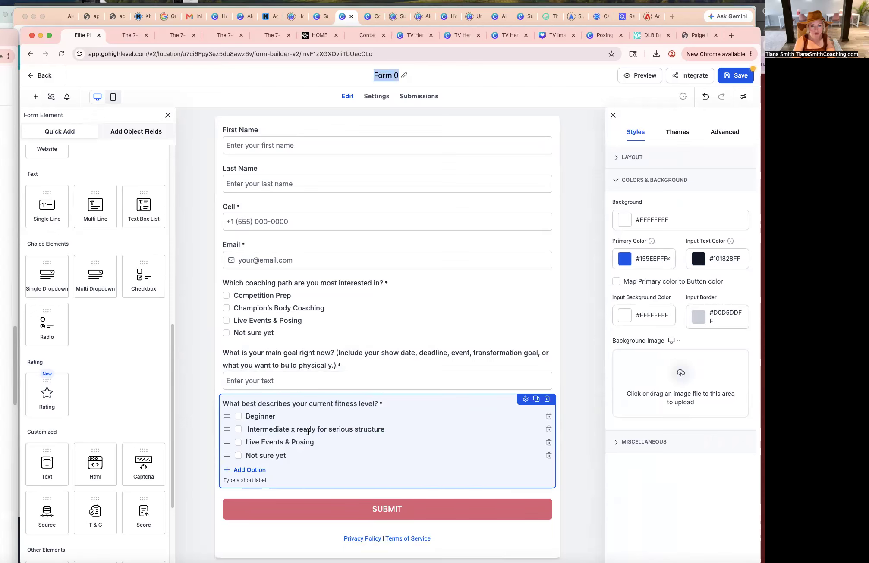
triple_click(292, 432)
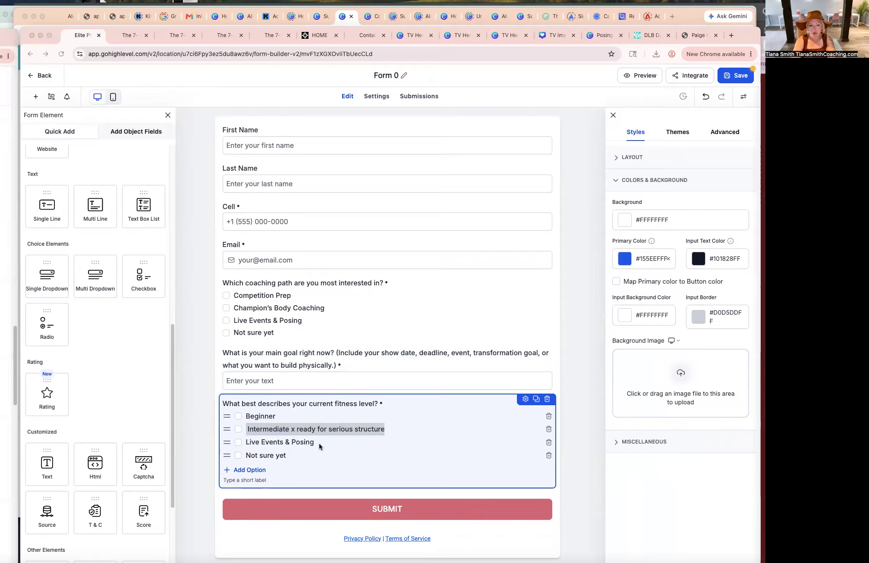
click(291, 430)
drag(290, 430, 400, 431)
key(BackSpace)
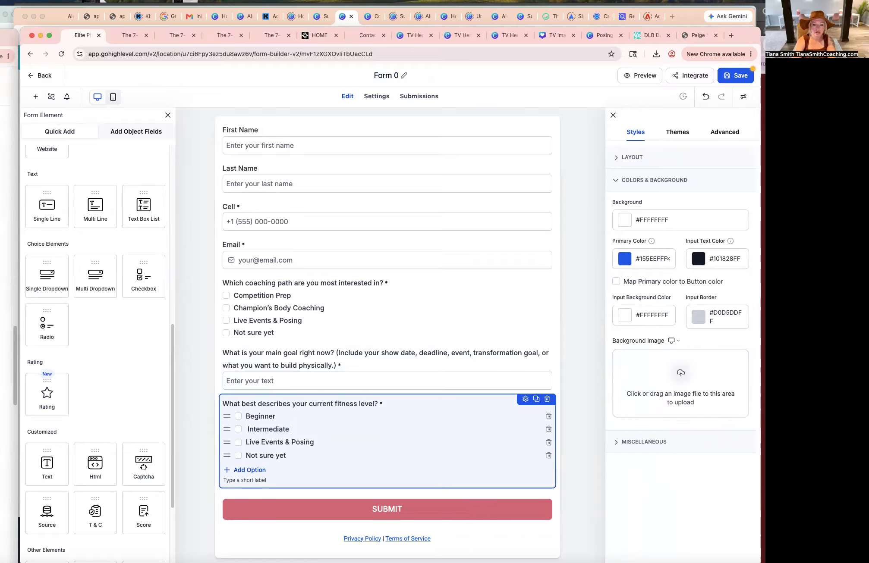
click(247, 430)
key(BackSpace)
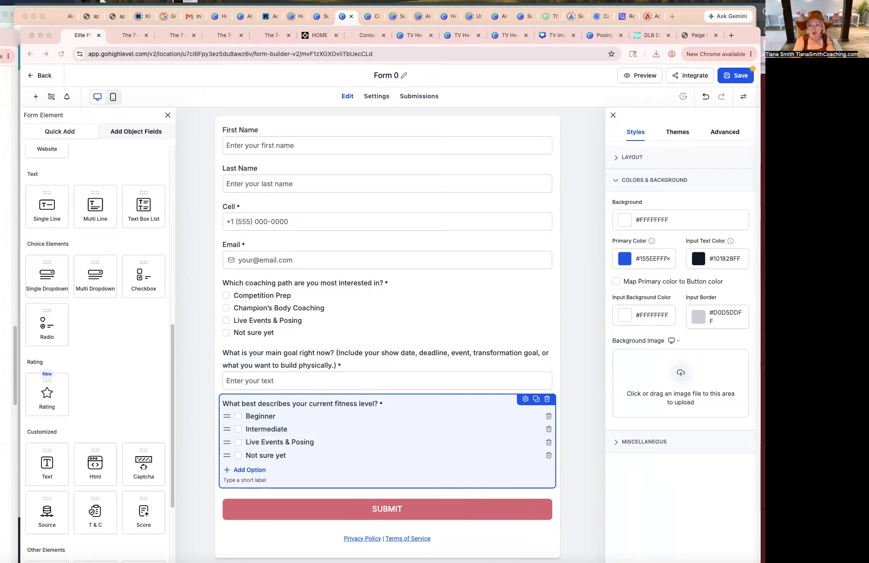
Paste the remaining levels into the third option and set the fourth option to "High-performing professional ready for serious structure".
triple_click(260, 446)
text(Advanced Current or former competitor High-performing professional ready for serious structure)
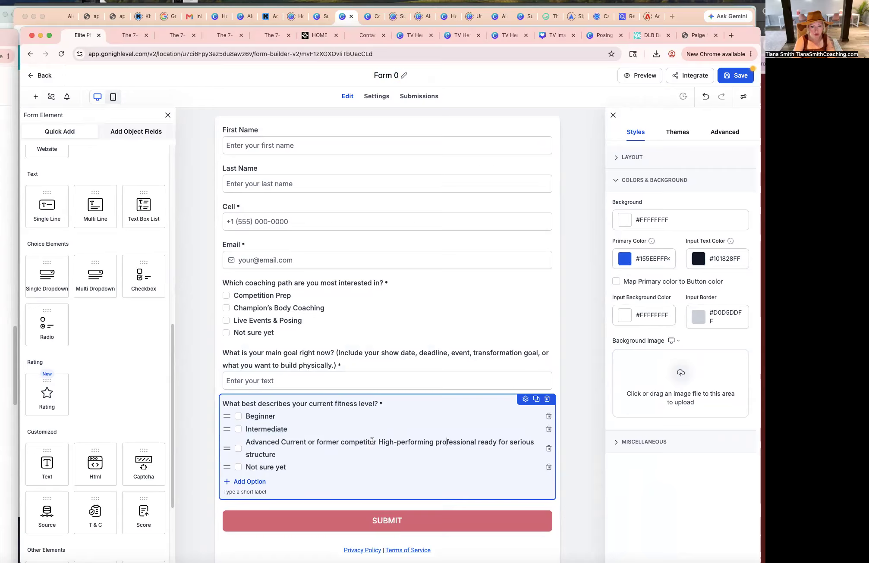
drag(378, 443, 555, 444)
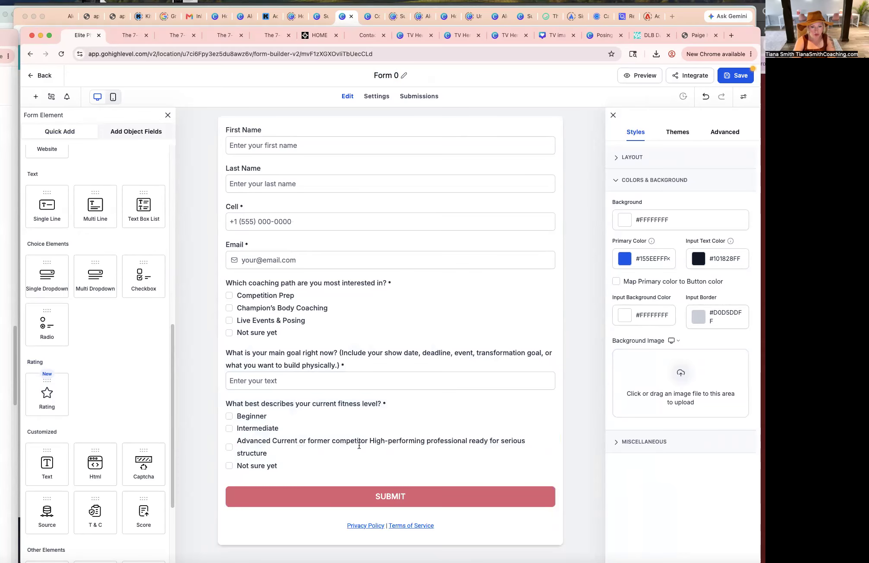
click(364, 444)
click(382, 440)
mouse_move(379, 442)
mouse_down()
mouse_move(392, 444)
mouse_move(375, 454)
mouse_up()
key(cmd+c)
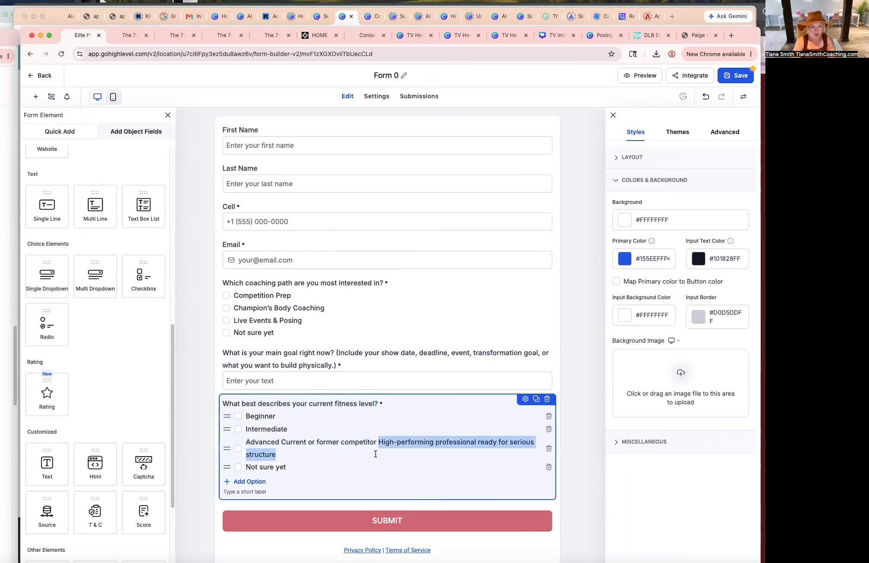
key(BackSpace)
triple_click(254, 455)
key(cmd+v)
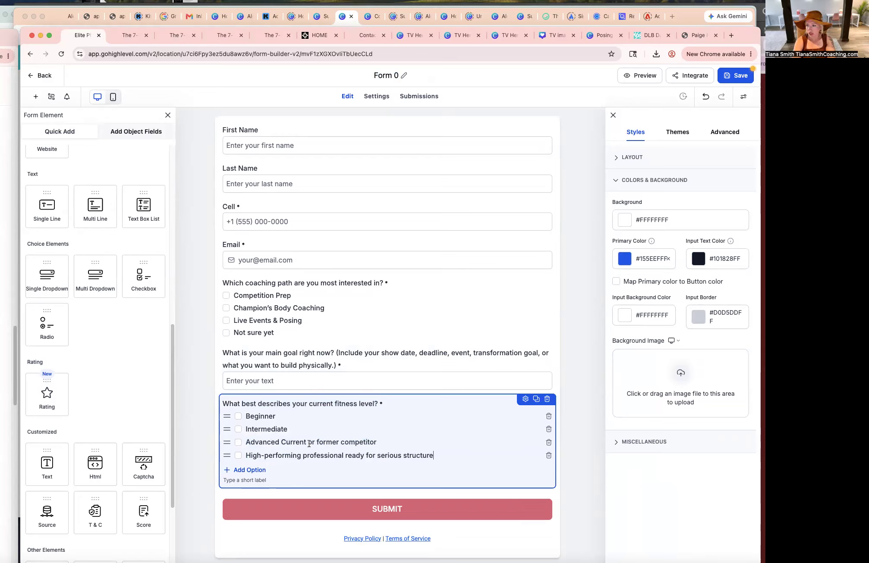
Split the third option into "Advanced" and a new "Current or former competitor" option.
triple_click(285, 441)
drag(279, 442, 408, 442)
key(BackSpace)
key(Return)
text(Current or former competitor)
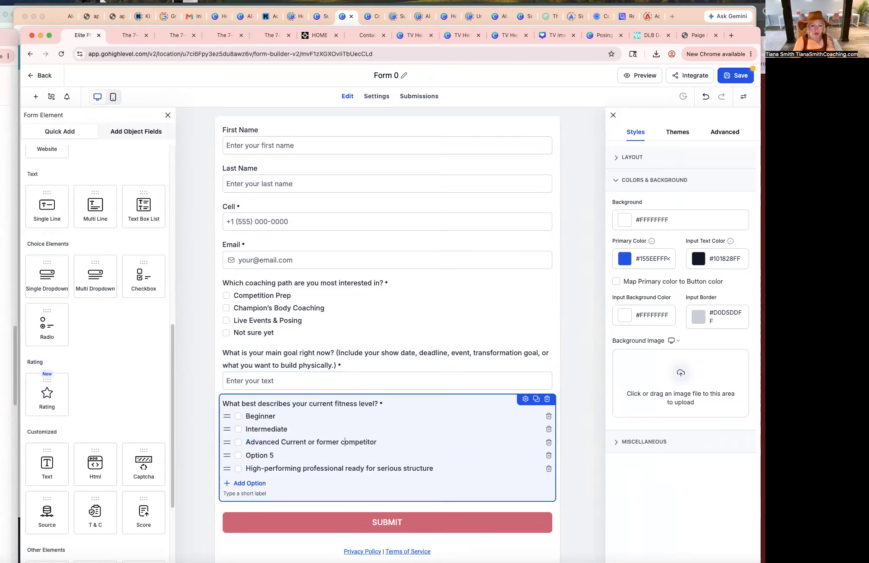
click(263, 454)
text(Current or former competitor)
click(280, 443)
drag(377, 442, 283, 444)
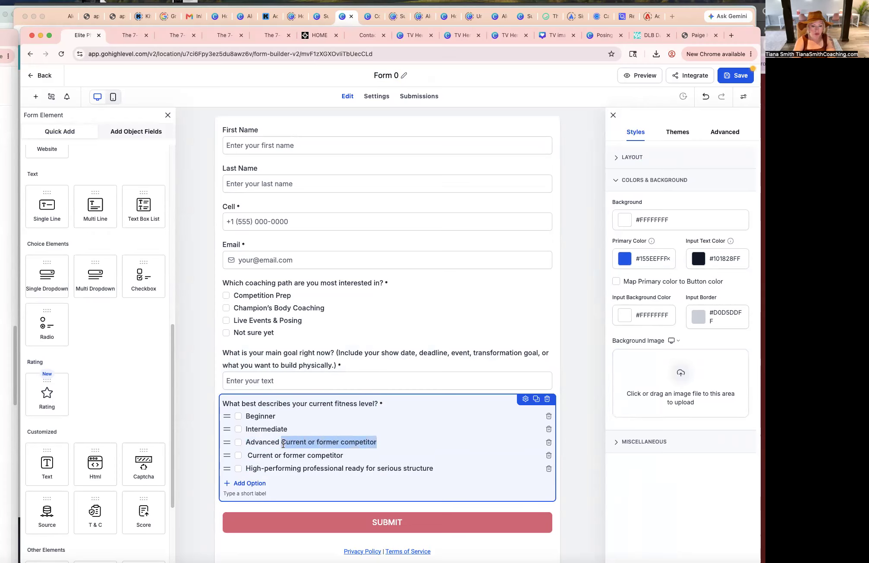
key(BackSpace)
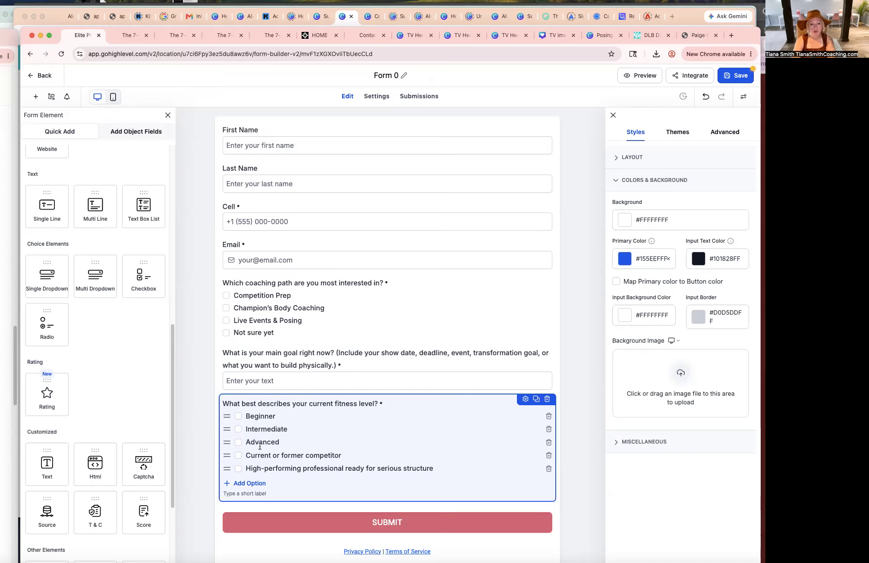
Add a Checkbox field below the fitness level field labelled "What are you struggling with most right now?".
click(395, 393)
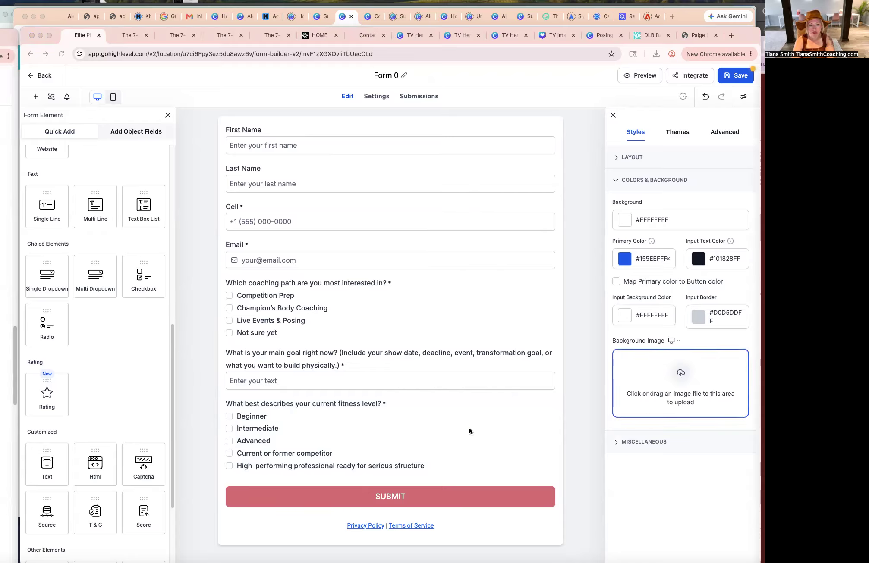
click(469, 429)
scroll(97, 471, down, 5)
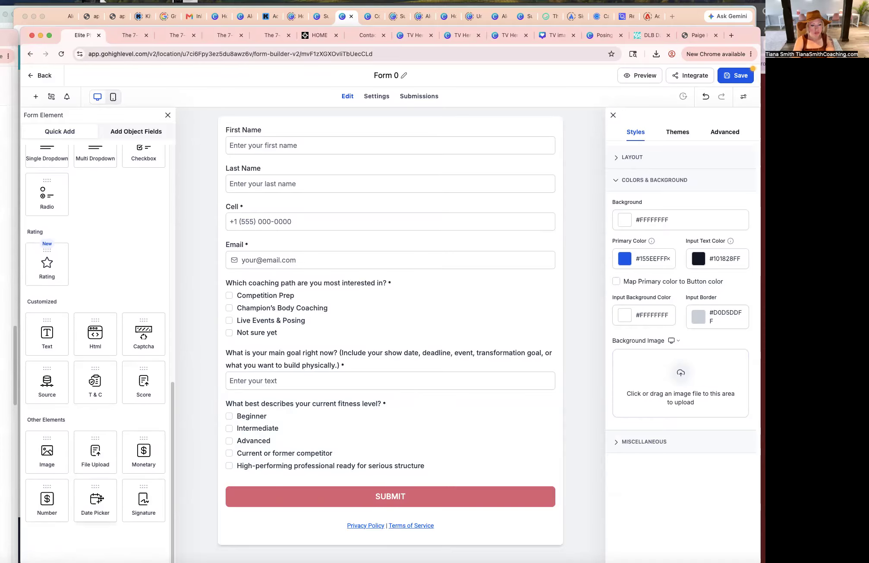
scroll(117, 478, up, 5)
drag(143, 265, 261, 516)
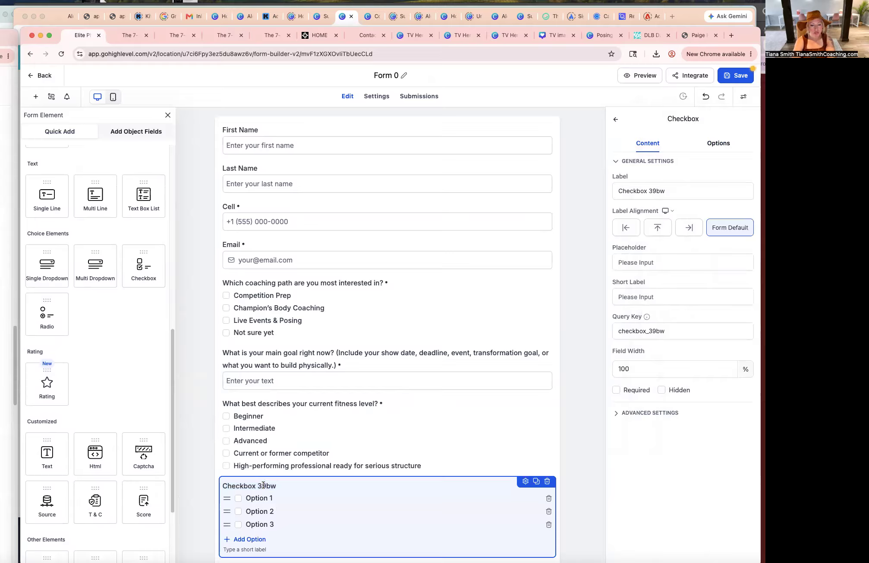
text(What are you struggling with most right now?)
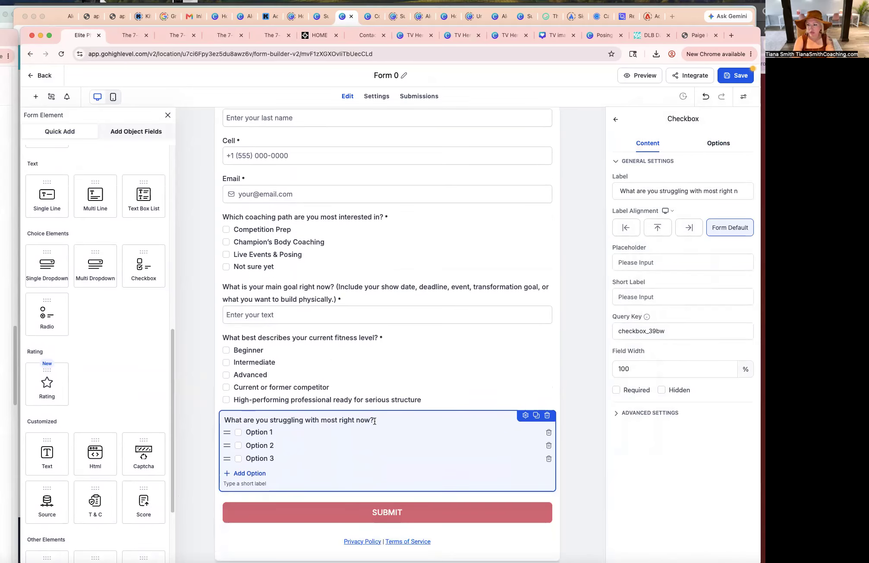
scroll(375, 423, down, 2)
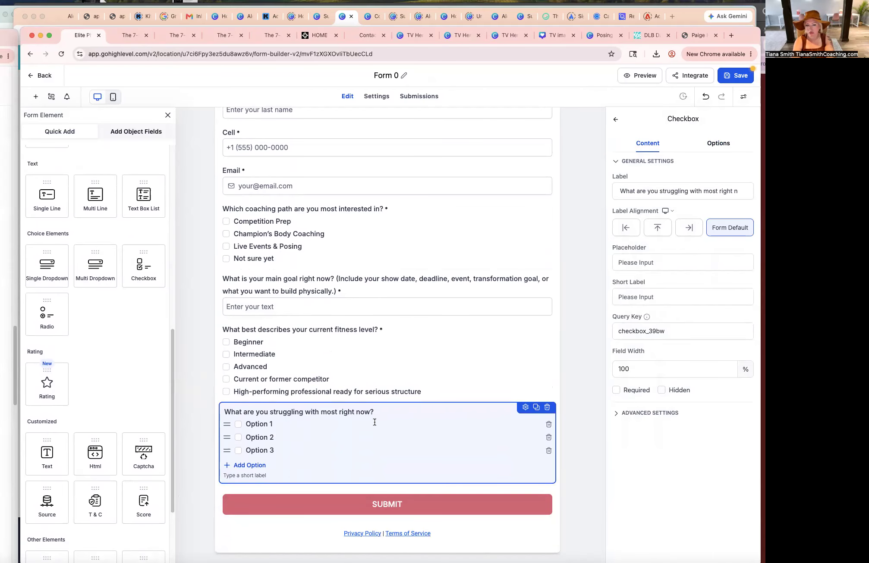
Set the new field's options to "Nutrition consistency", "Training structure" and "Losing body fat", adding a fourth option.
key(super+Tab)
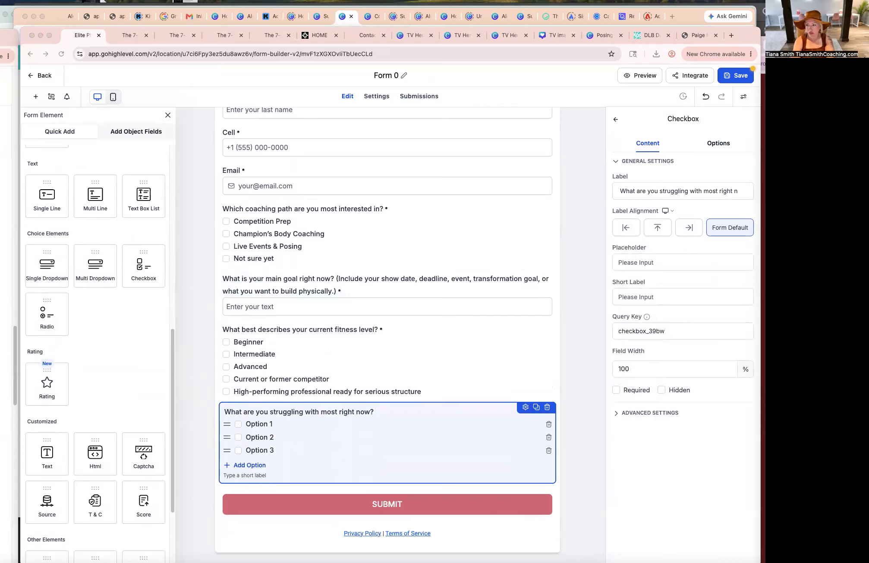
triple_click(260, 425)
text(Nutrition consistency)
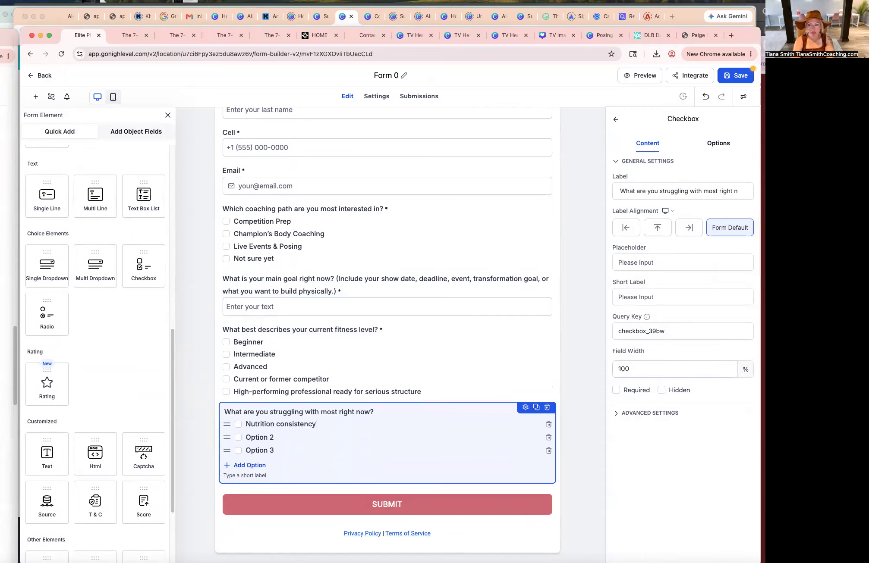
triple_click(261, 437)
text(Training structure)
key(super+Tab)
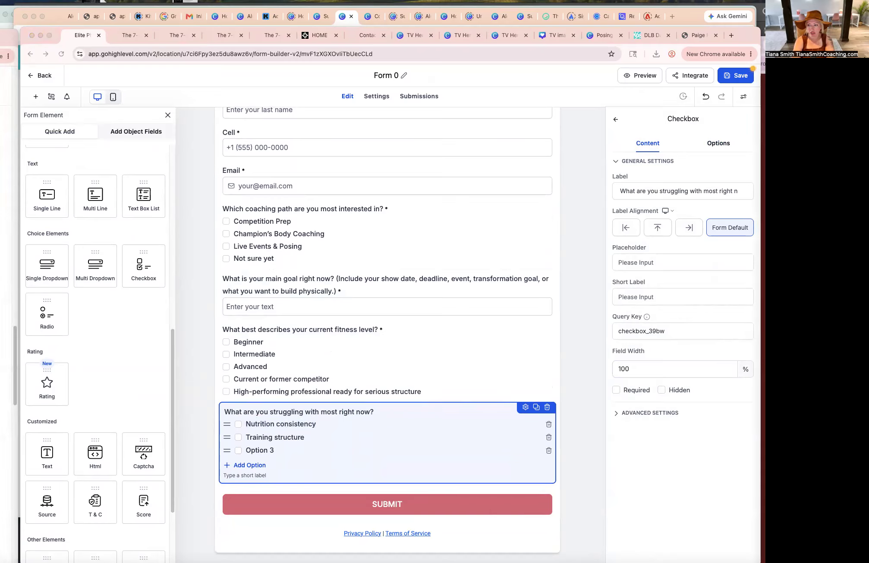
key(super+Tab)
drag(246, 450, 297, 452)
text(Losing body fat)
key(BackSpace)
key(Return)
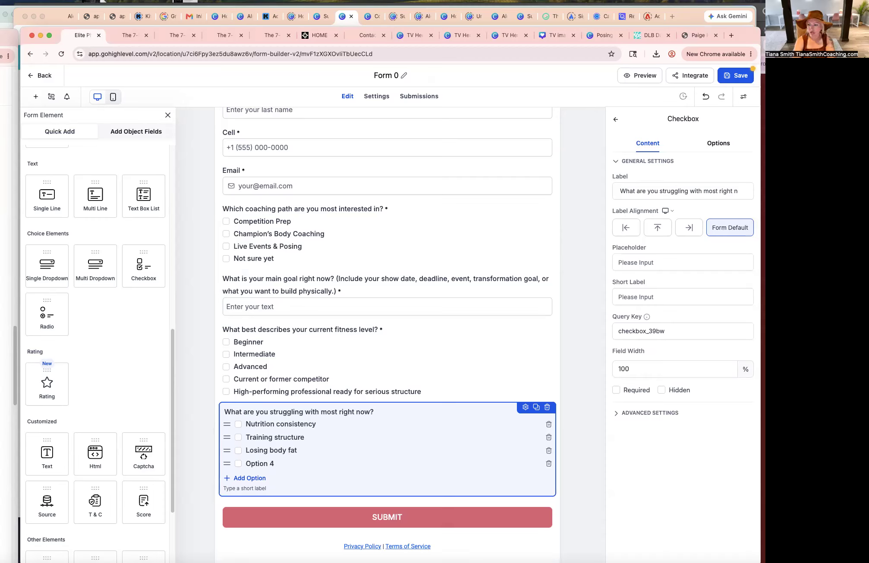
Fill the fourth option with "Building muscle" and add options "Stage conditioning" and "Posing / presentation".
key(super+Tab)
key(super+Tab)
drag(246, 464, 275, 464)
text(Building muscle)
key(super+Tab)
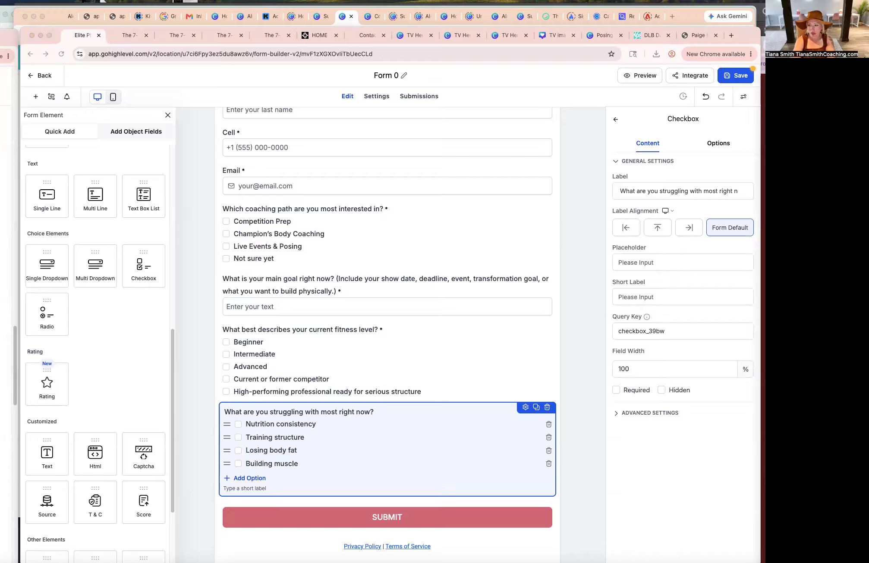
key(super+Tab)
click(250, 477)
text(Stage conditioning)
key(super+Tab)
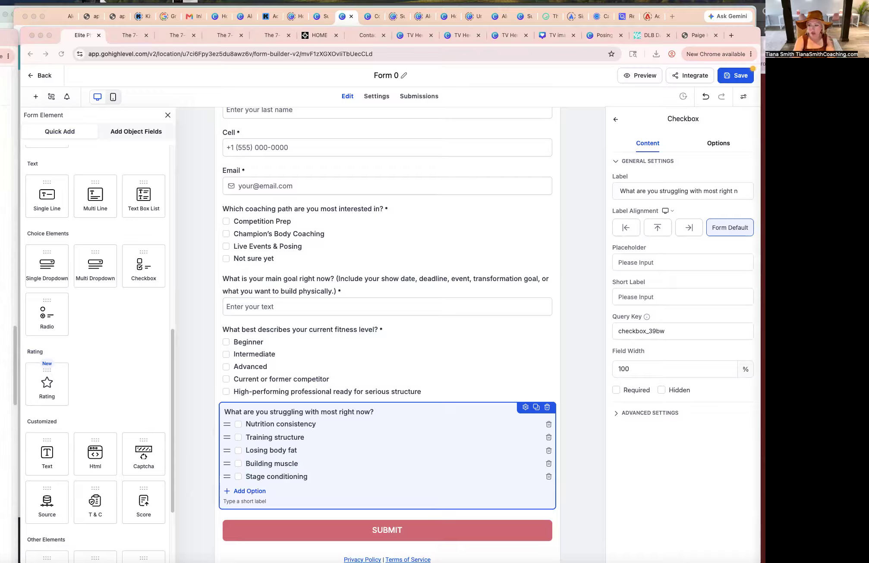
key(super+Tab)
click(255, 492)
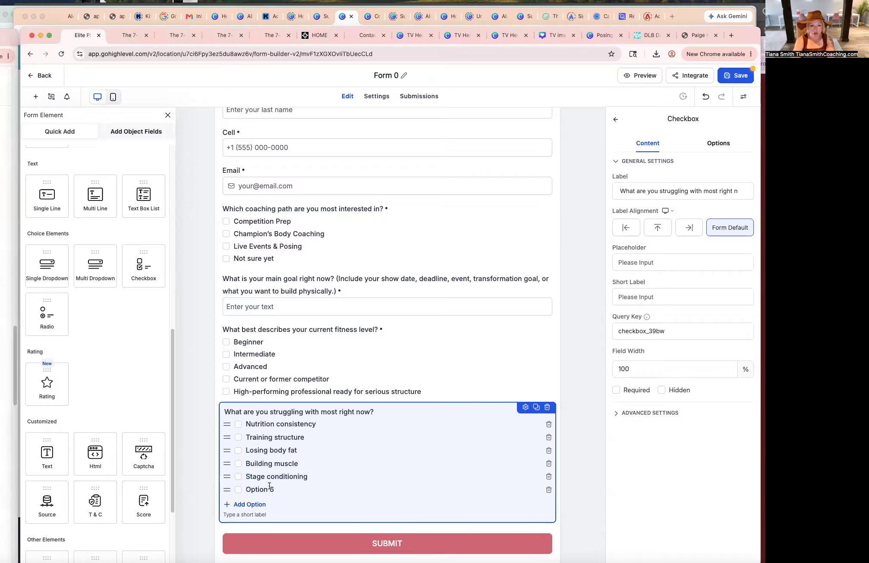
text(Posing / presentation)
Relabel the field "What areas of support do you feel you need more help in right now? (check all that apply)" and add an "Accountability" option.
click(314, 412)
click(315, 412)
key(super+a)
text(What)
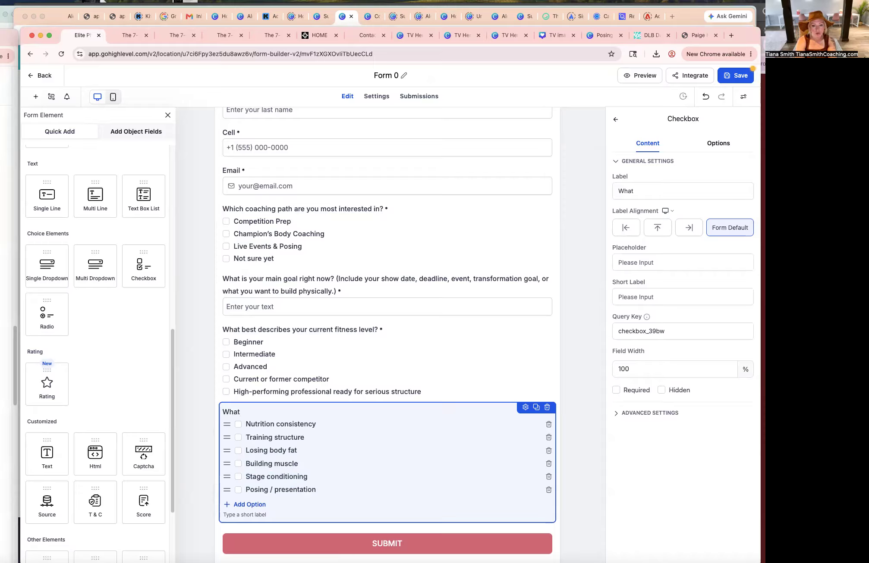
text( areas of support do you f)
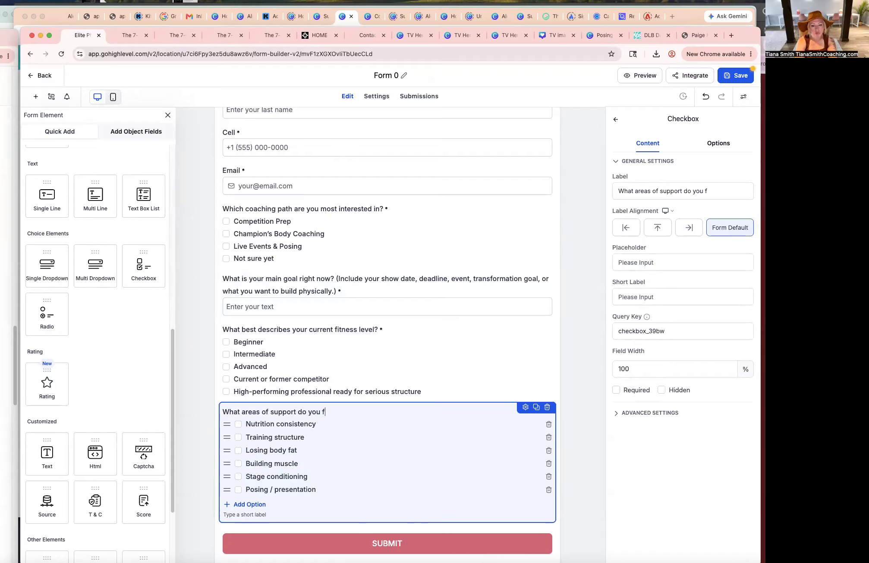
text(eel you need more )
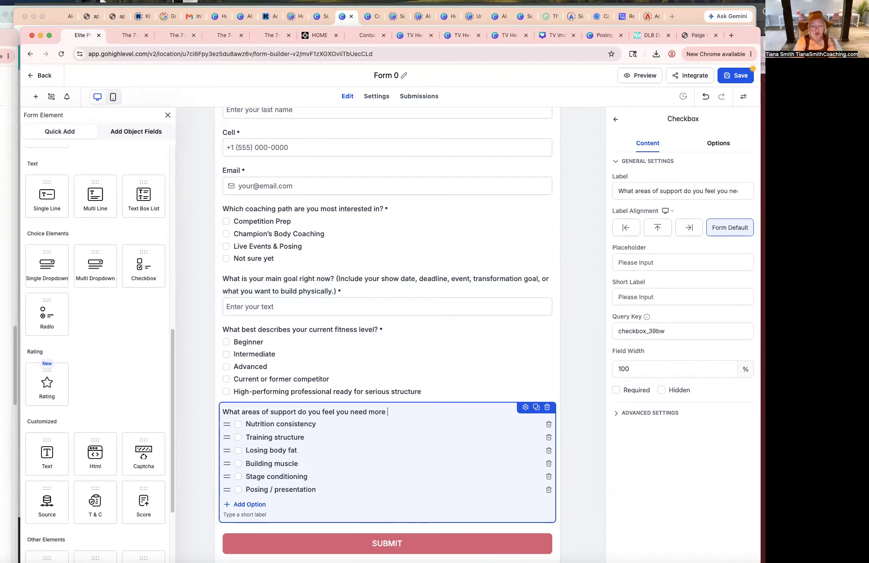
text(help in right now? (check all that apply))
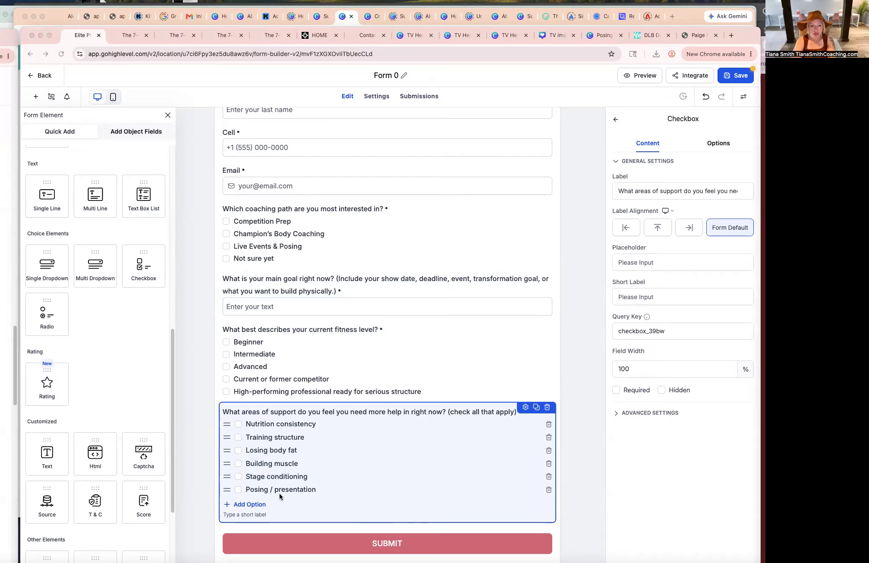
click(250, 505)
text(Accountability)
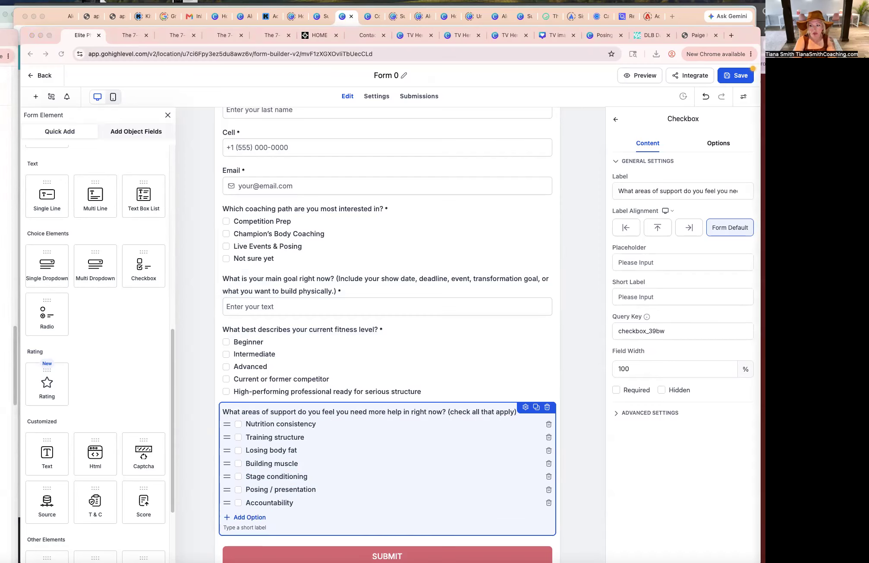
Add options "Energy / discipline" and "I've tried other plans and need expert 1:1 VIP guidance" to the support-areas field.
click(254, 518)
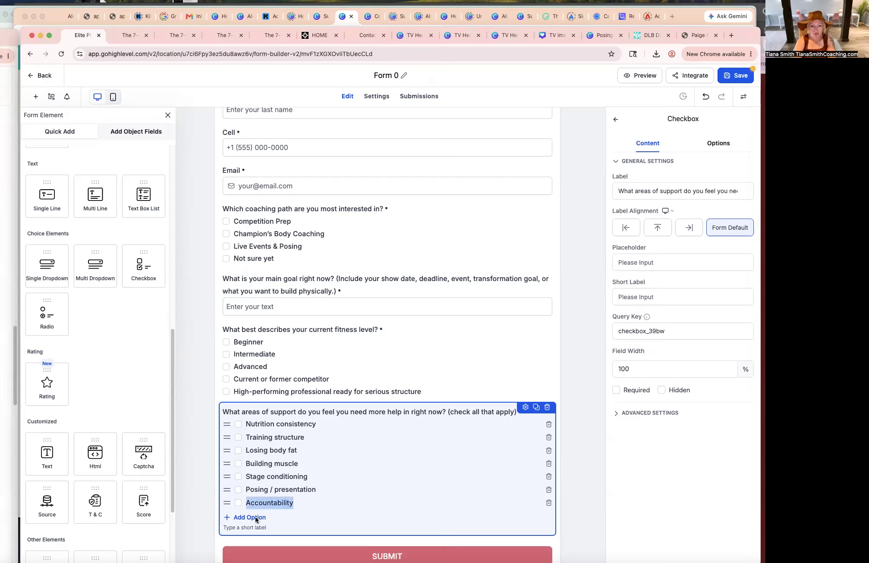
text(Energy / discipline)
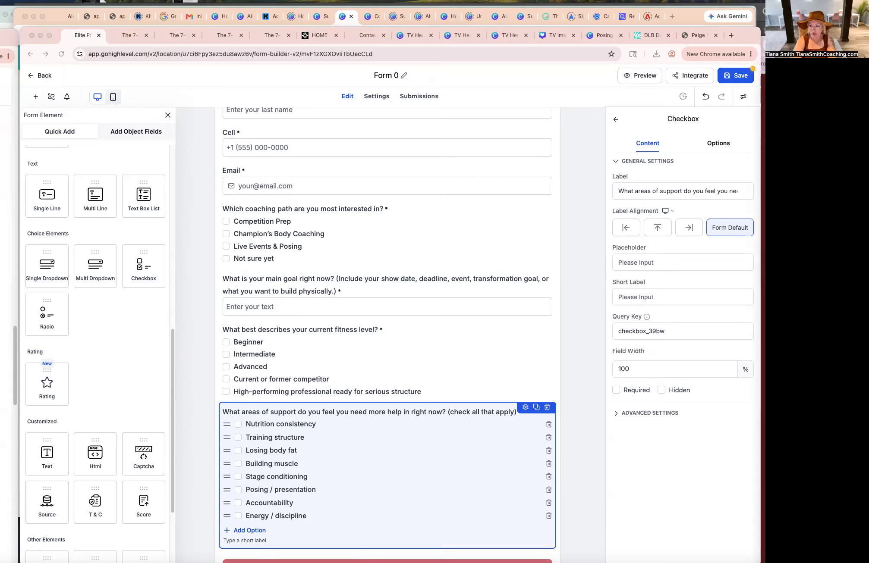
click(257, 530)
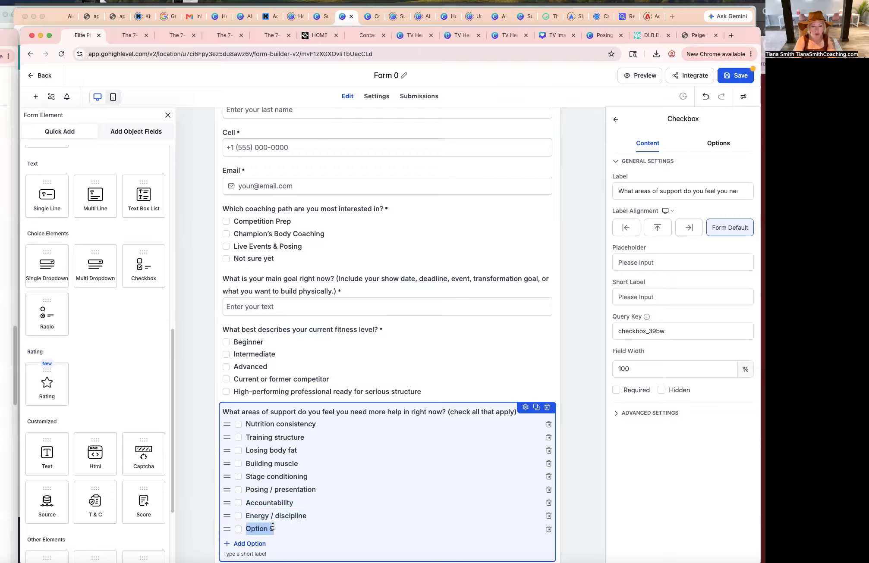
text(I've tried other plans and need expert guidance)
click(368, 530)
text(1:1)
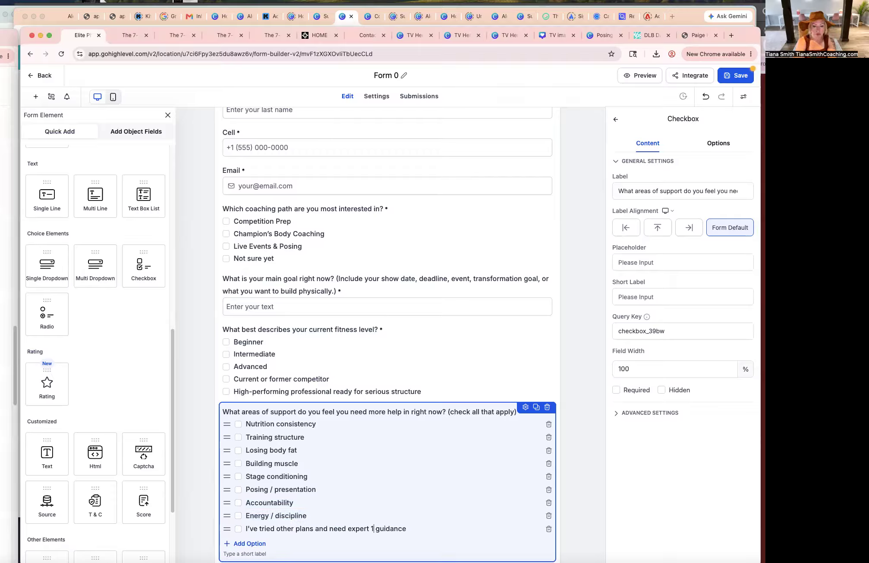
text( VIP)
Duplicate the main goal text field and move the copy below the support-areas checkbox field.
click(446, 368)
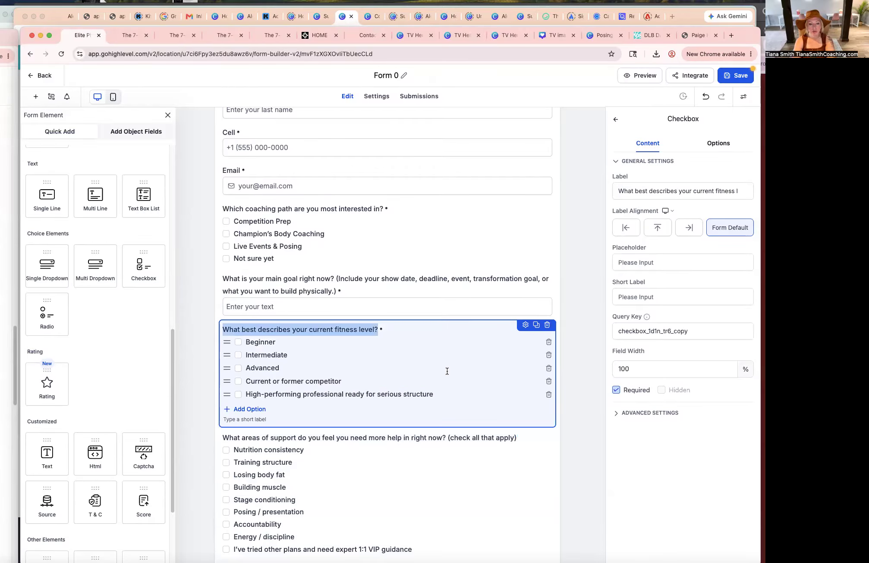
click(447, 372)
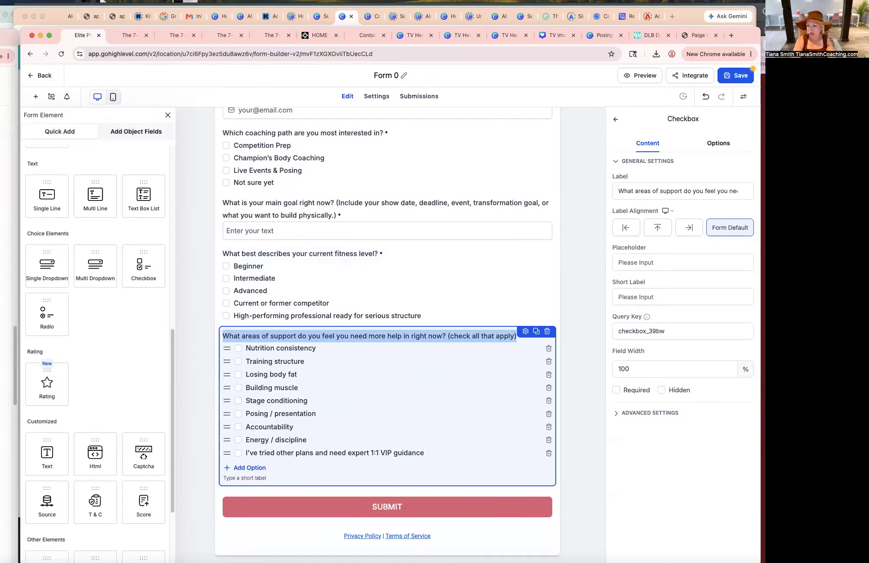
key(super+Tab)
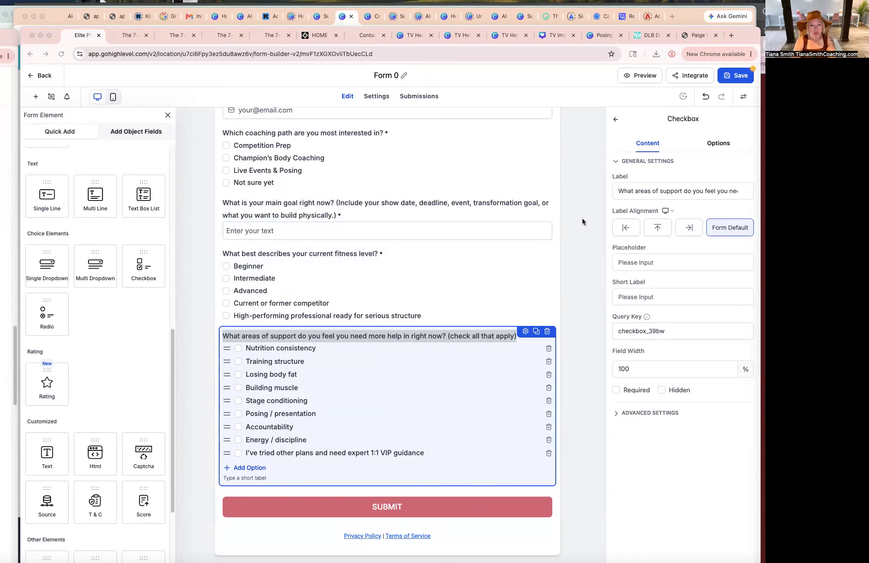
click(503, 200)
click(535, 209)
drag(522, 277, 507, 431)
click(518, 279)
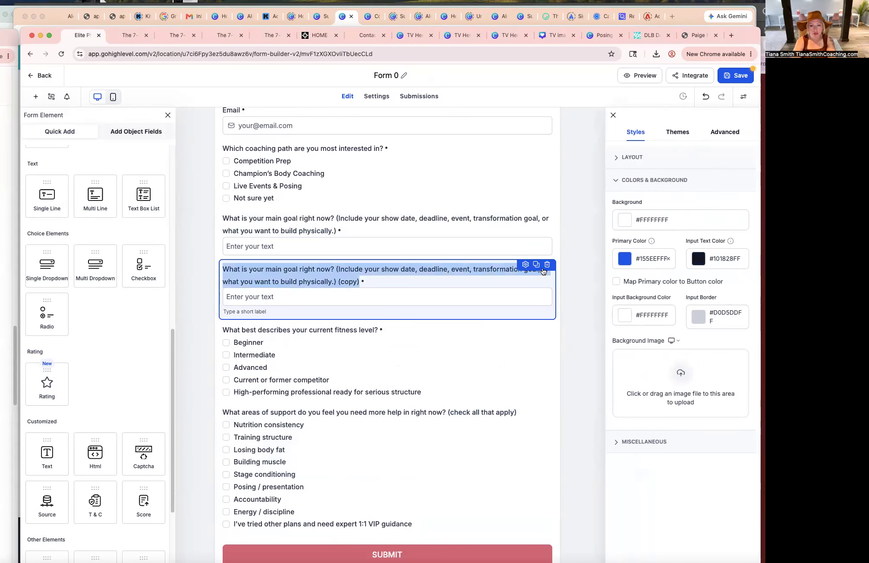
drag(518, 278, 500, 394)
click(520, 278)
click(519, 266)
click(522, 268)
drag(489, 264, 354, 476)
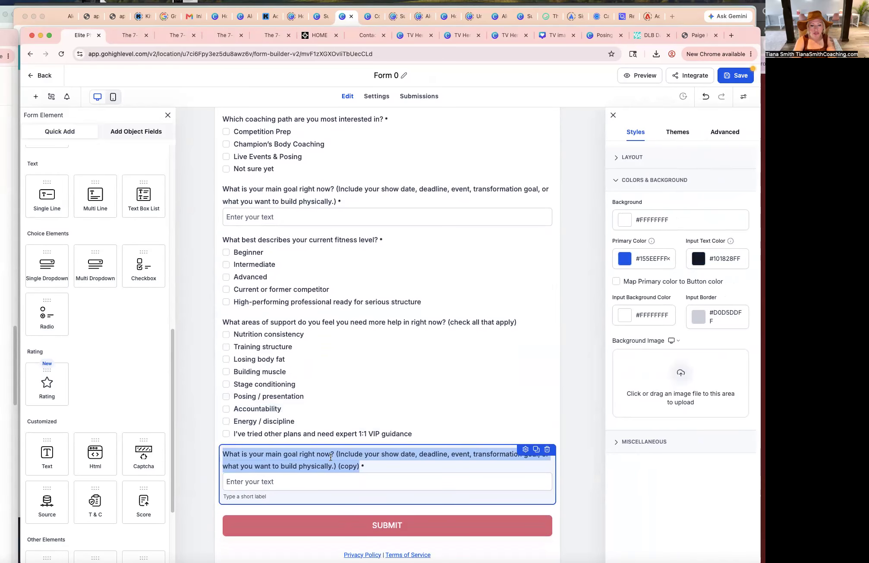
Relabel the copy "What does your current training and nutrition look like? (do you track your food, how often do you workout, etc.)".
text(What does your current training and nutrition look like?)
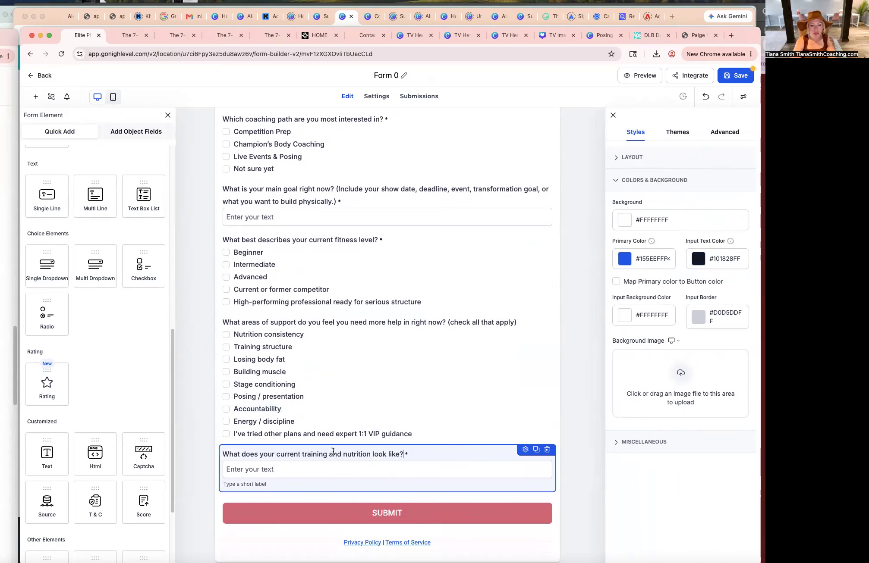
triple_click(402, 454)
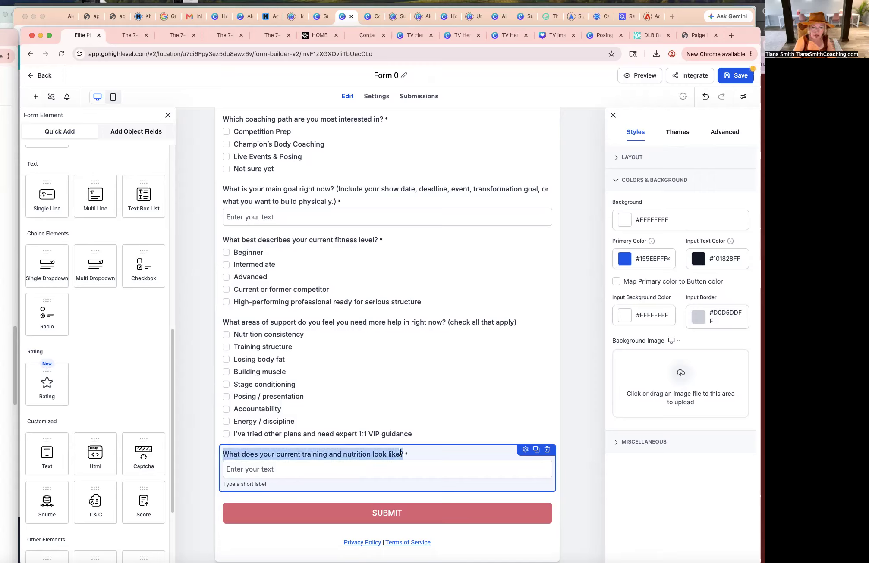
click(403, 454)
text((do you )
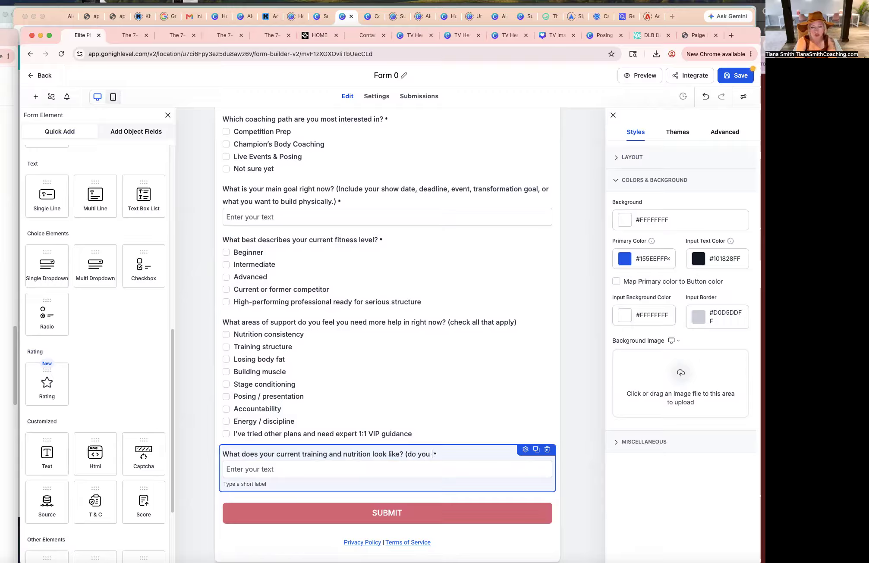
text(track your food, how often d)
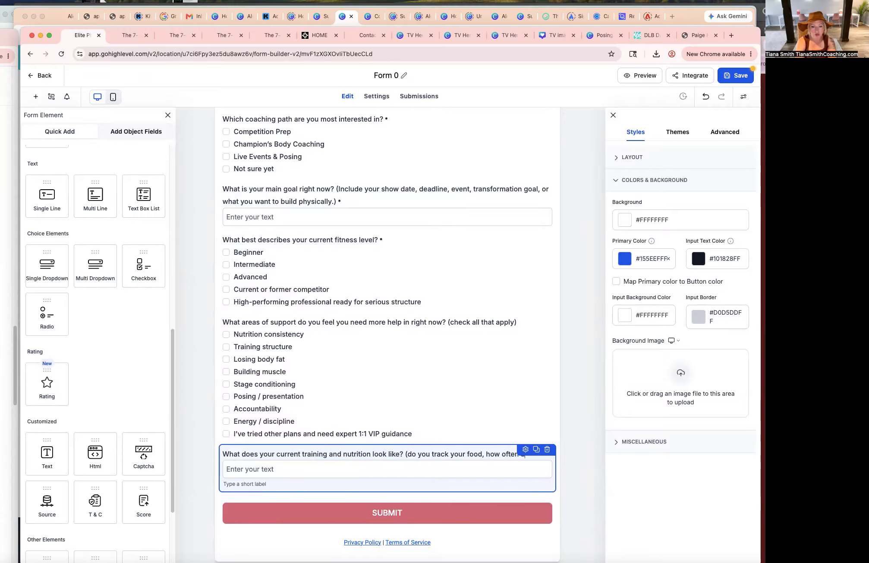
text(o you workout, etc.)
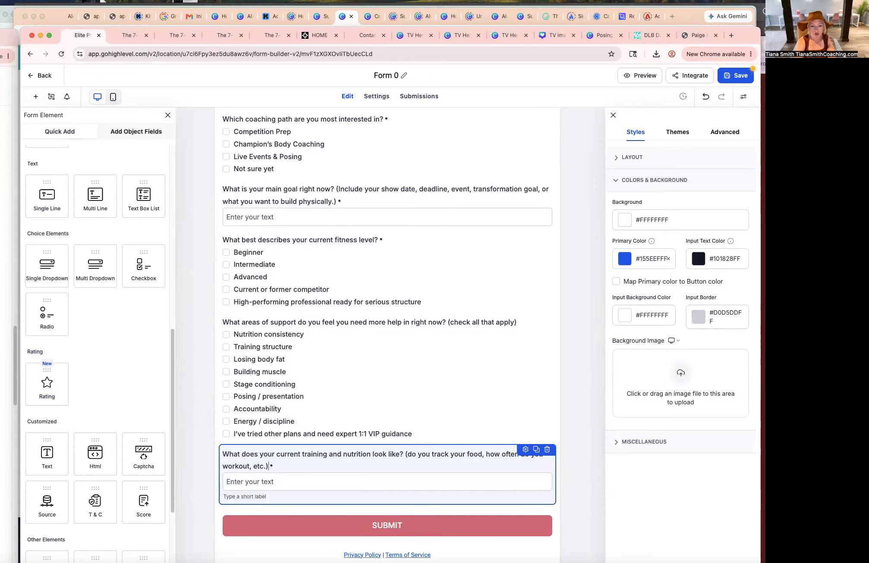
Add a Checkbox field below the training question labelled "Are you ready to follow a structured plan and be coached by a champion coach?".
click(491, 404)
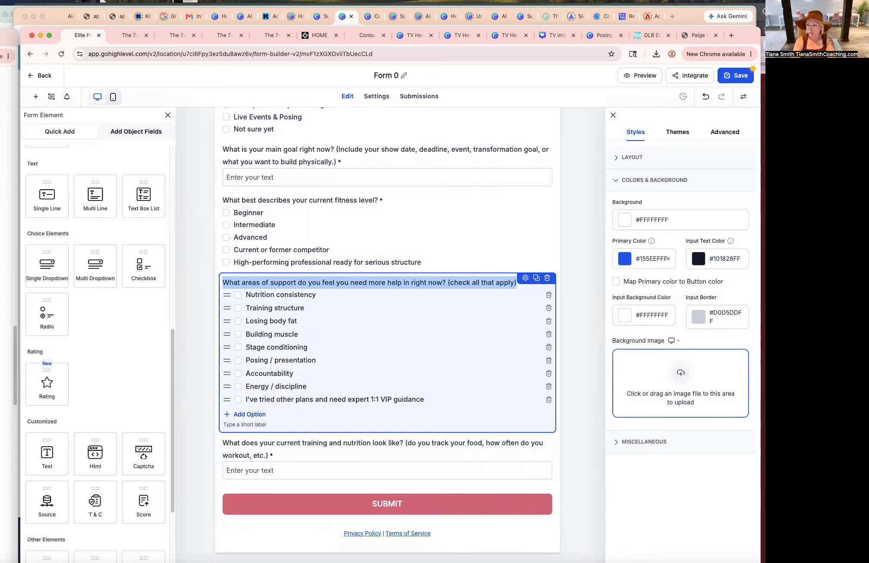
key(super+Tab)
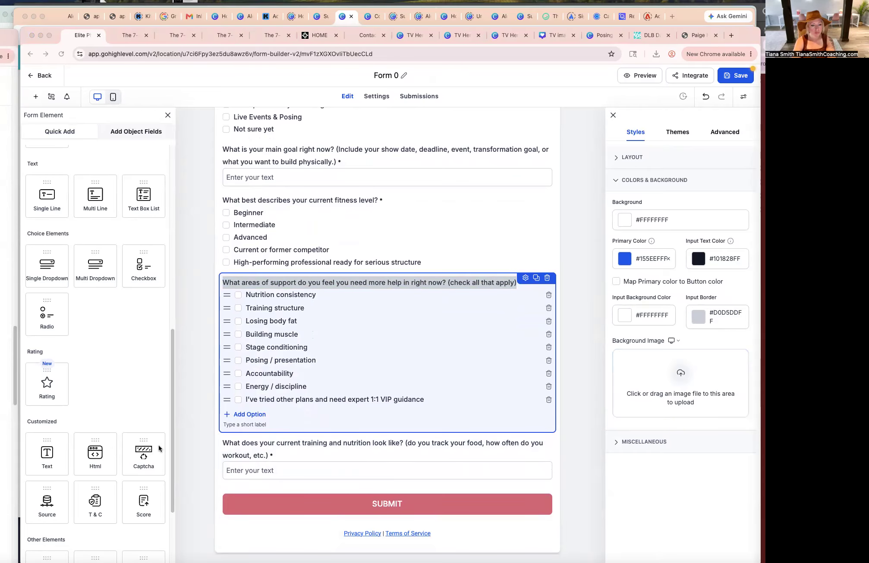
scroll(132, 186, down, 1)
drag(143, 267, 252, 514)
click(255, 438)
key(ctrl+a)
text(Are you ready to follow a structured plan and be coached?)
key(BackSpace)
text(bvy)
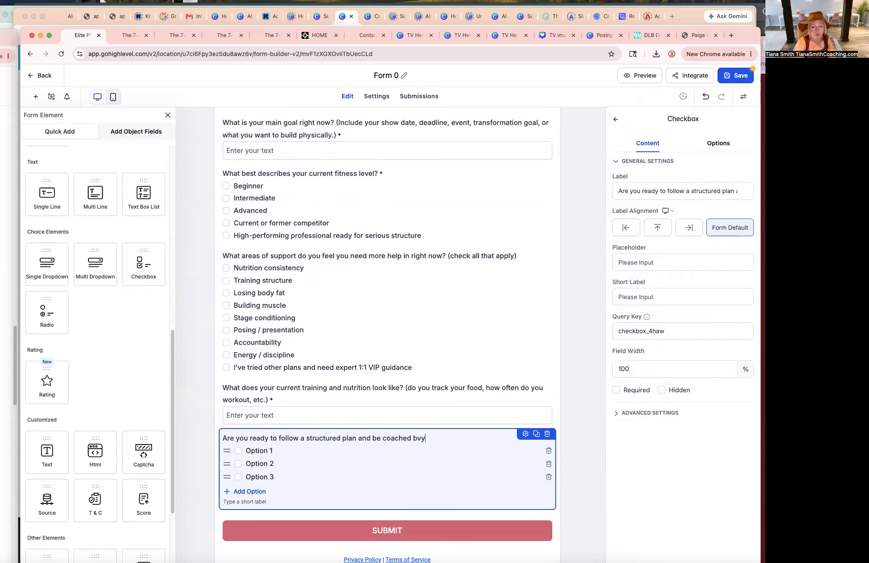
key(BackSpace)
key(BackSpace)
text(y a champ)
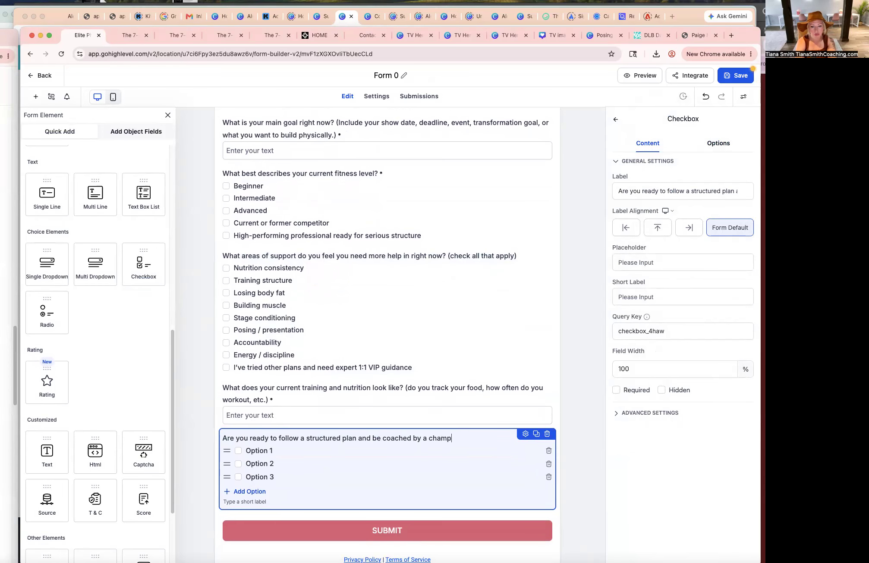
text(ion coach?)
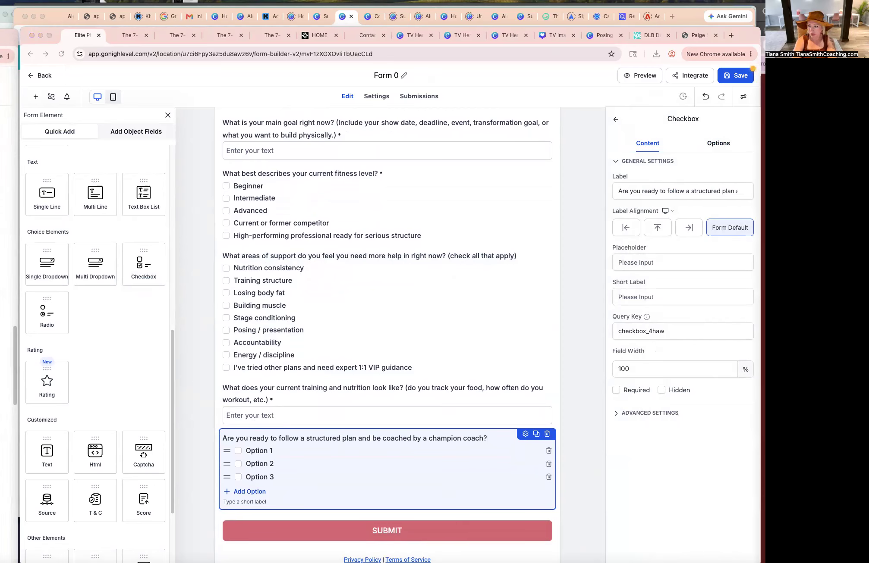
Set its options to "Yes, I'm ready now", "I'm interested but have questions" and "I'm not sure yet".
double_click(253, 450)
text(Yes, I'm ready now)
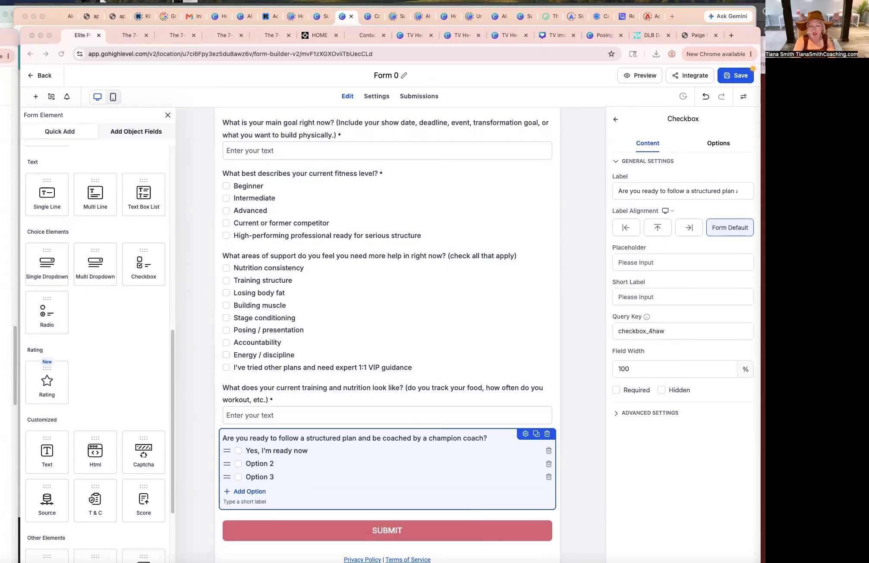
double_click(259, 464)
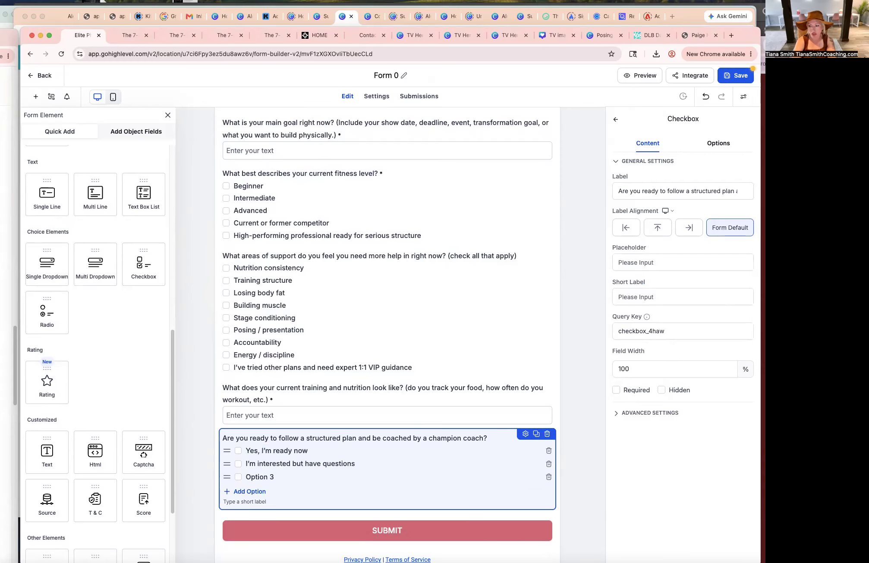
click(257, 478)
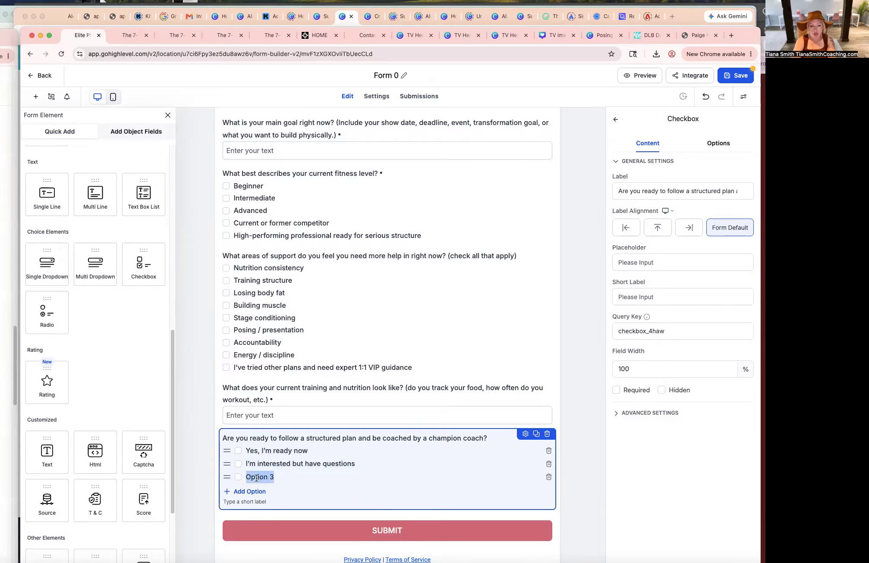
text(I'm not sure yet)
scroll(256, 478, down, 1)
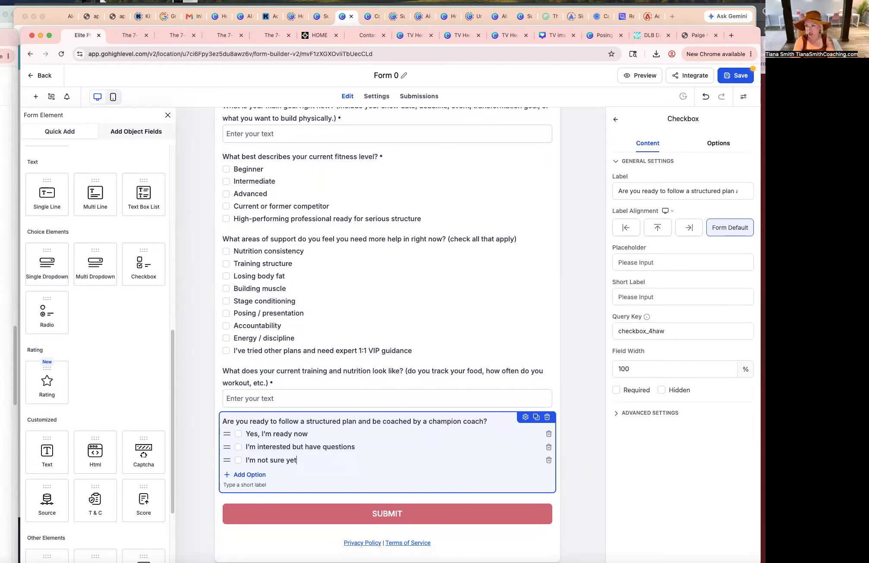
Add another Checkbox field at the end labelled "What level of investment are you prepared to make for the right coaching, support, and transformation?".
key(super+Tab)
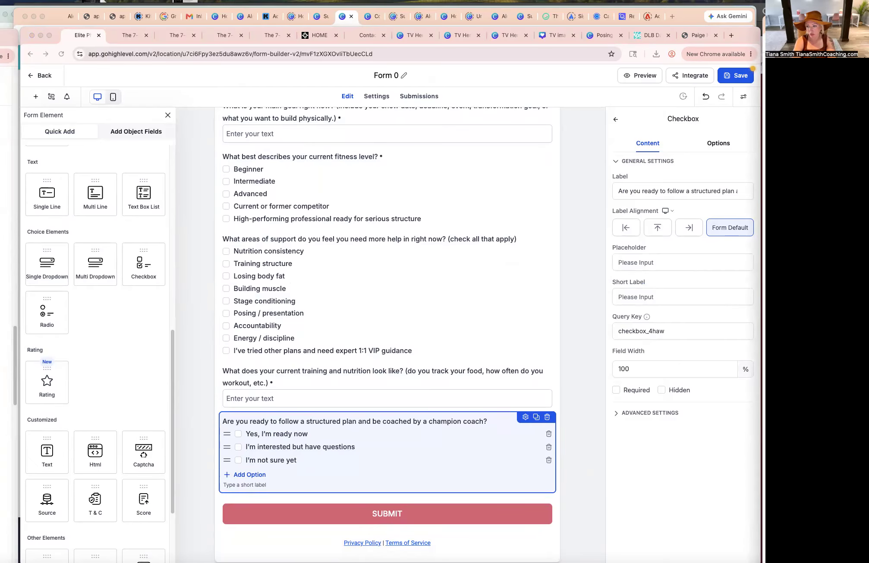
scroll(428, 364, down, 1)
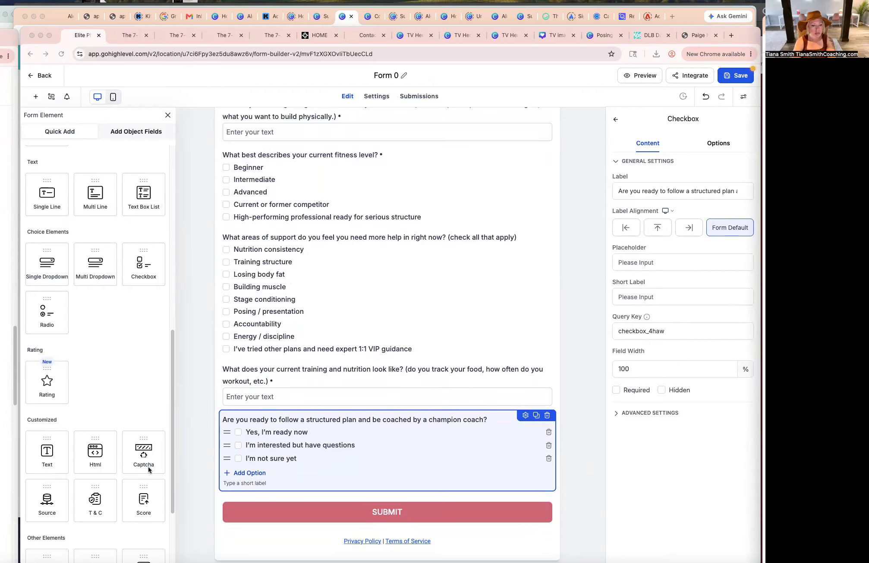
scroll(82, 316, down, 2)
drag(146, 230, 294, 490)
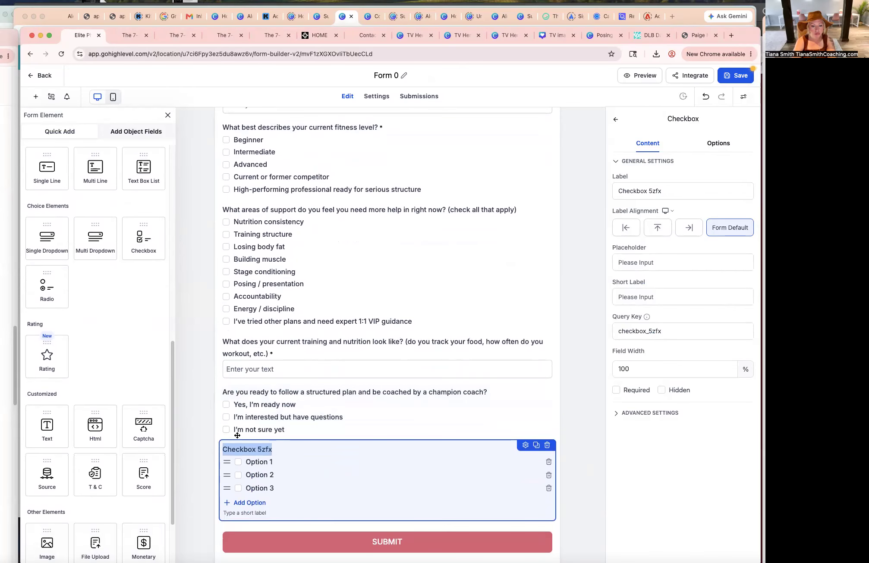
text(What level of investment are you prepared to make for the right coaching, support, and transformation?)
key(Tab)
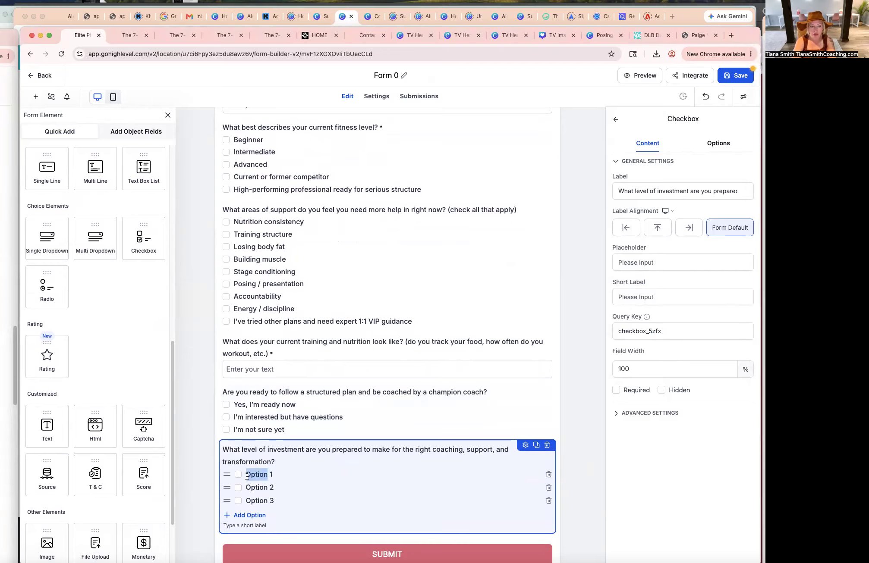
Set the investment field's options to "$1,000–$3,000", "$3,000–$5,000", "$5,000–$10,000" and a fourth option "$10,000+".
text($1,000–$3,000)
click(764, 431)
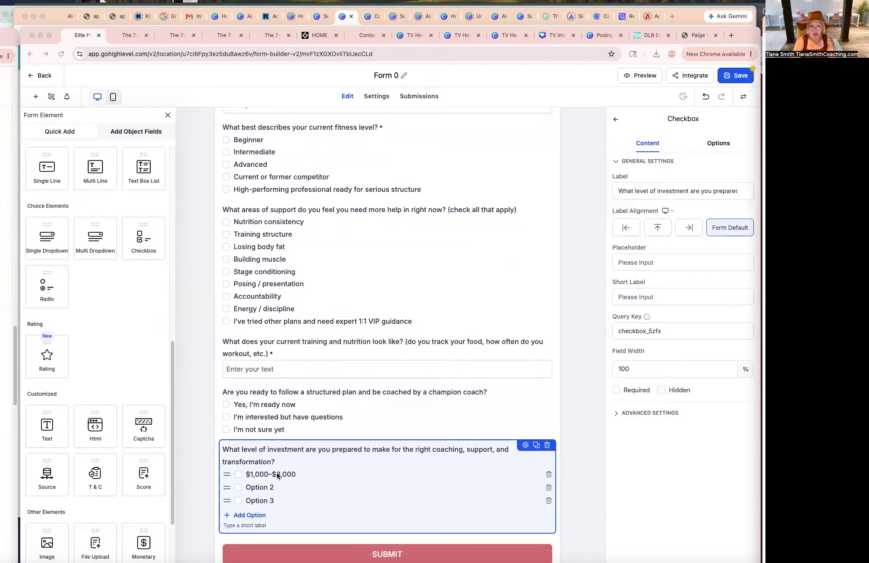
click(250, 495)
key(Tab)
text($3,000–$5,000)
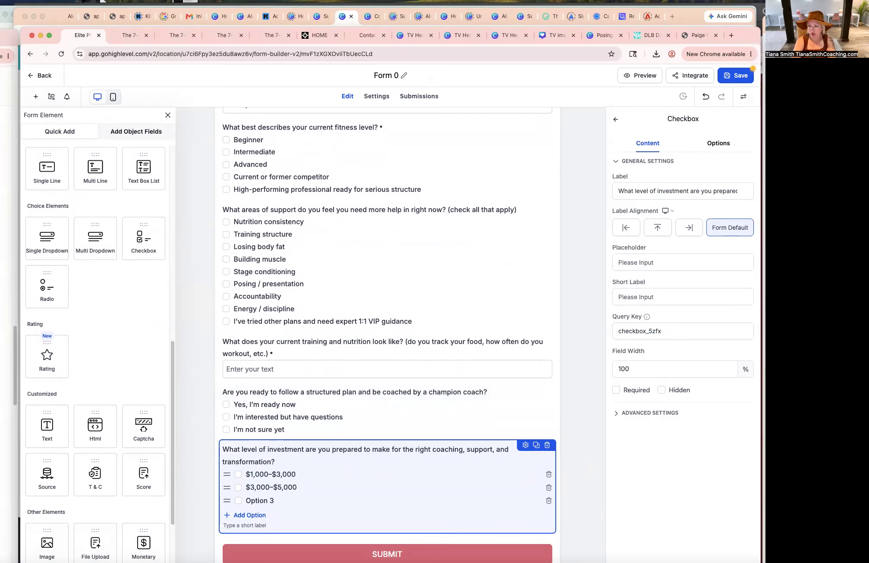
click(764, 432)
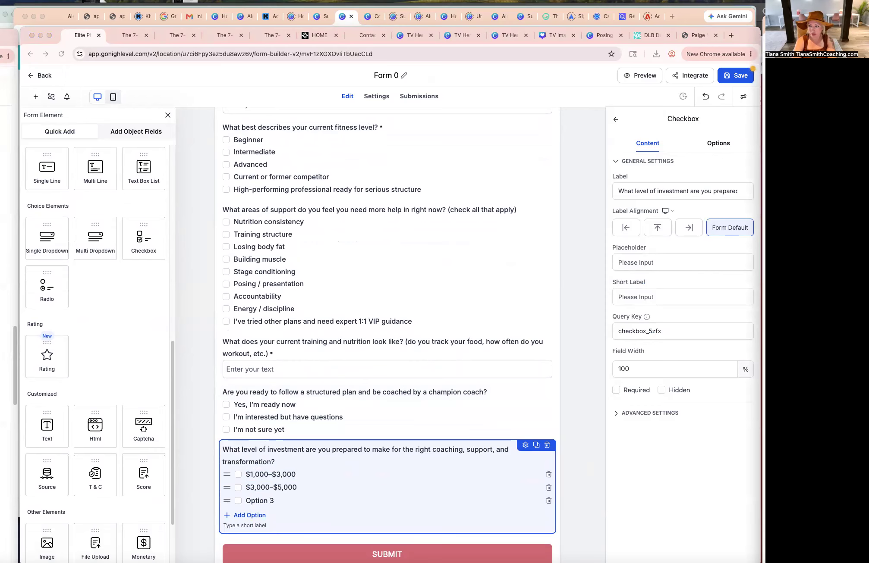
click(269, 504)
key(Tab)
text($5,000–$10,000)
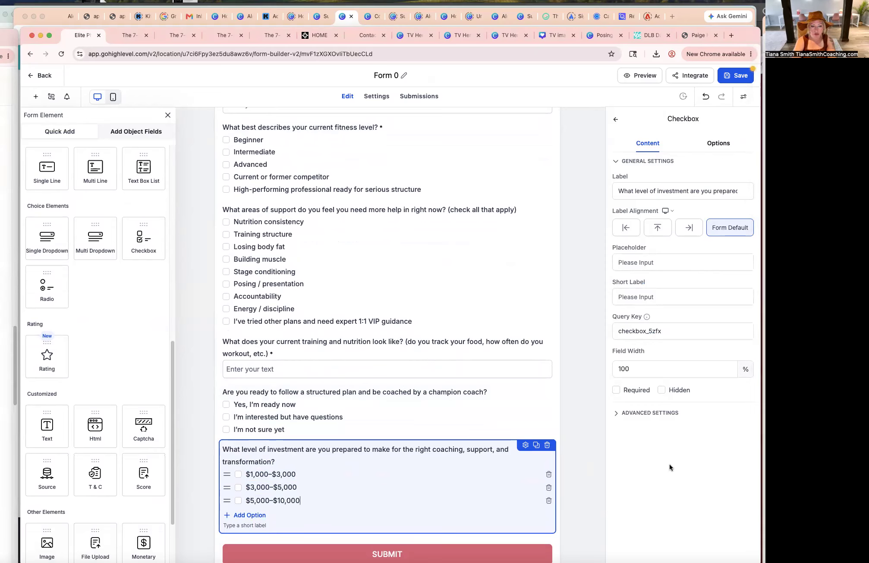
click(763, 431)
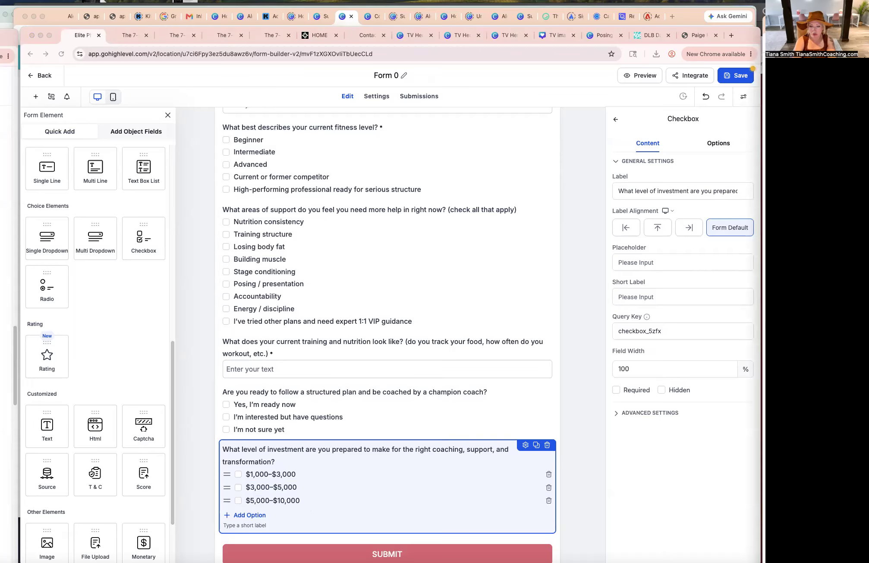
click(276, 502)
click(250, 516)
text($10,000+)
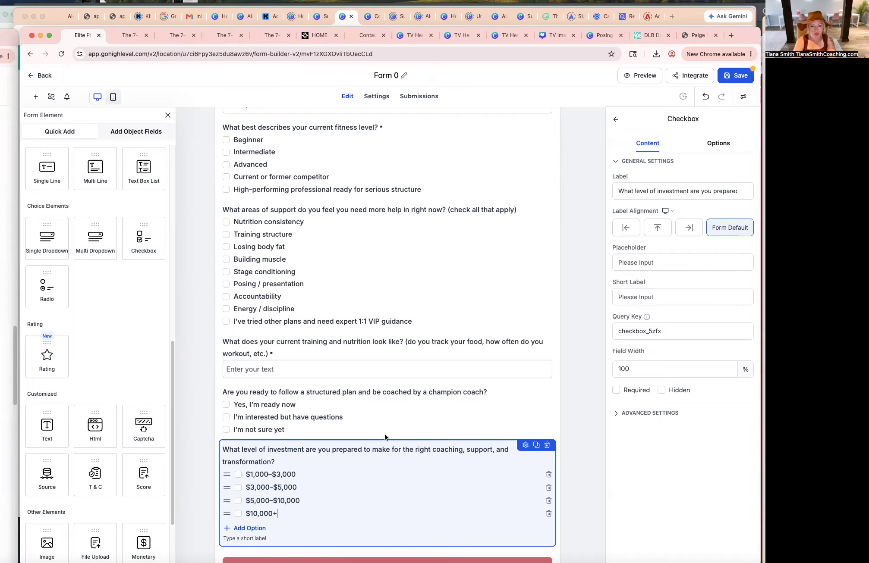
click(384, 437)
scroll(386, 425, down, 3)
click(271, 444)
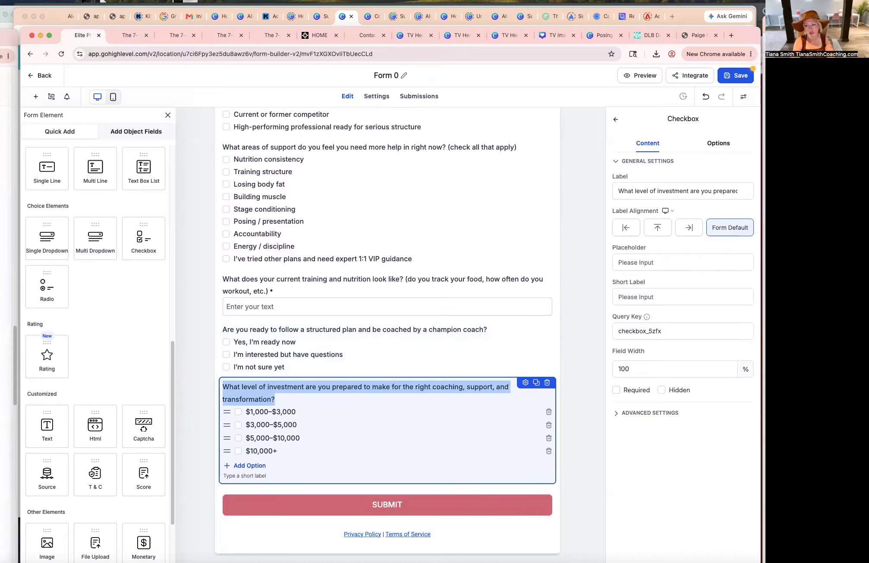
click(764, 388)
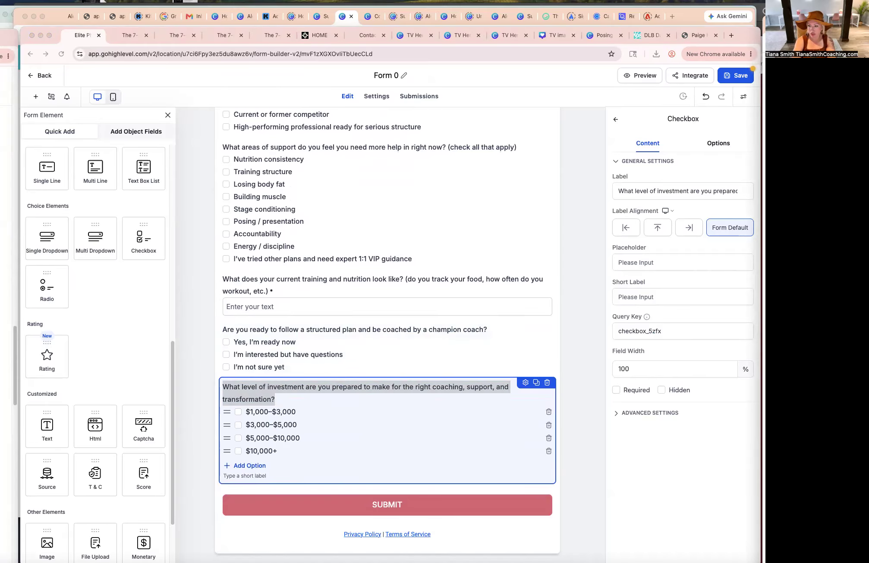
Add another Checkbox field at the end of the form labelled "What is your preferred contact method?".
scroll(406, 410, down, 1)
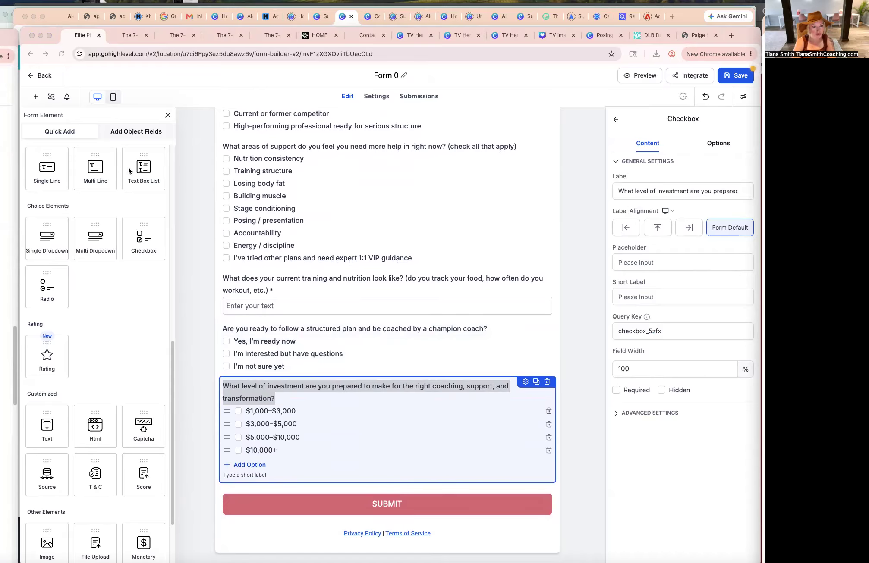
click(144, 240)
drag(140, 231, 322, 467)
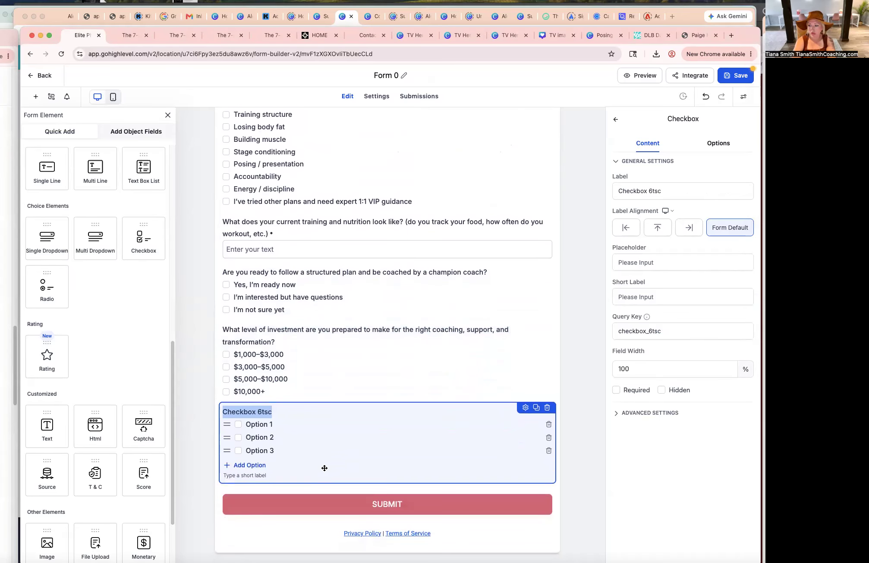
text(When is the best time to contact you, and what is your preferred contact method?)
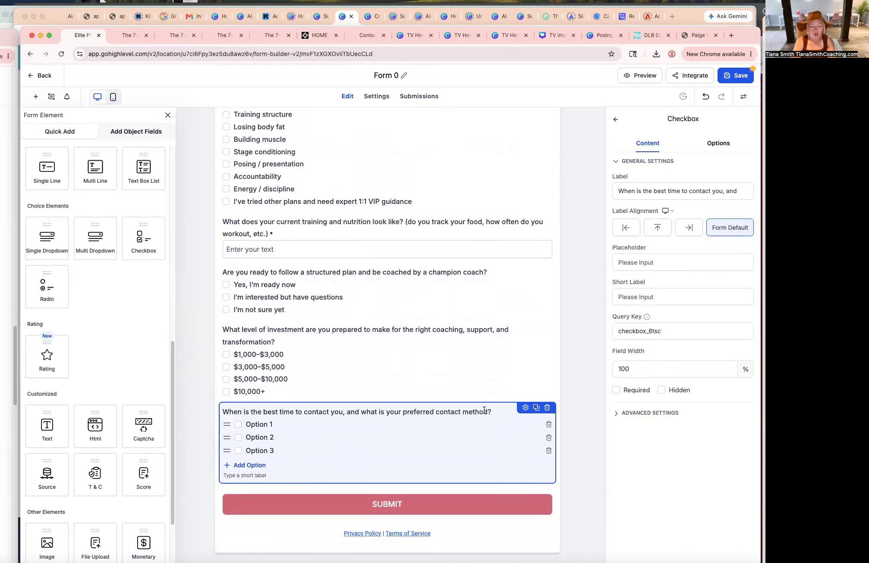
triple_click(318, 413)
click(399, 411)
drag(403, 413, 243, 412)
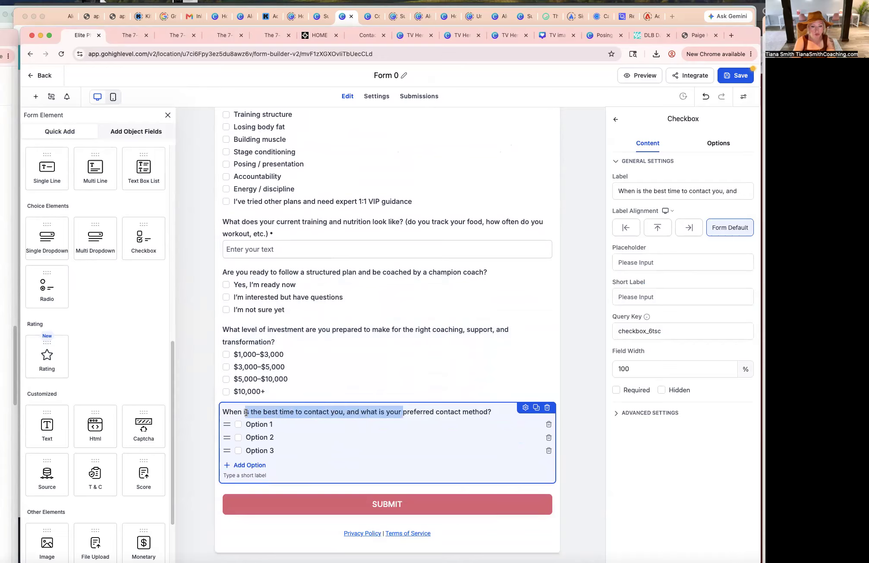
key(BackSpace)
key(BackSpace)
text(at is your)
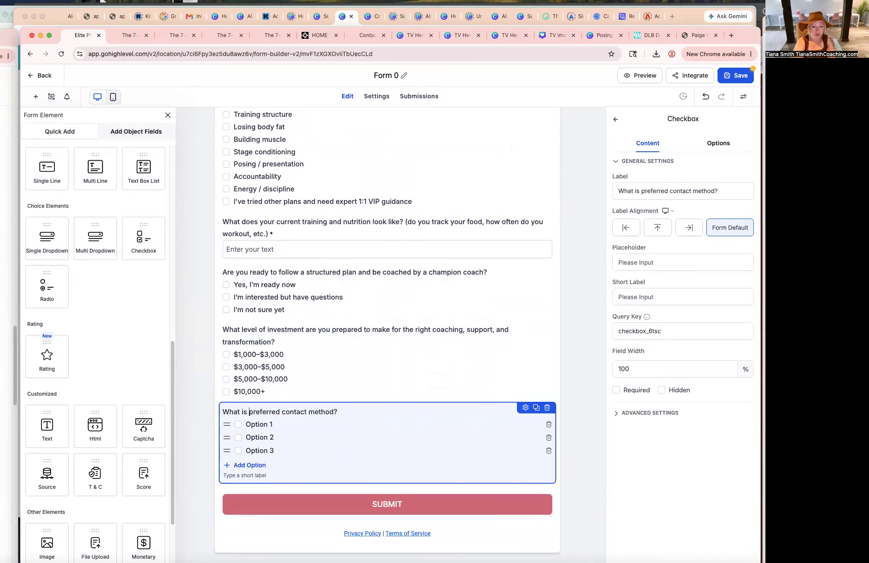
click(351, 413)
text(if y)
key(BackSpace)
key(BackSpace)
key(BackSpace)
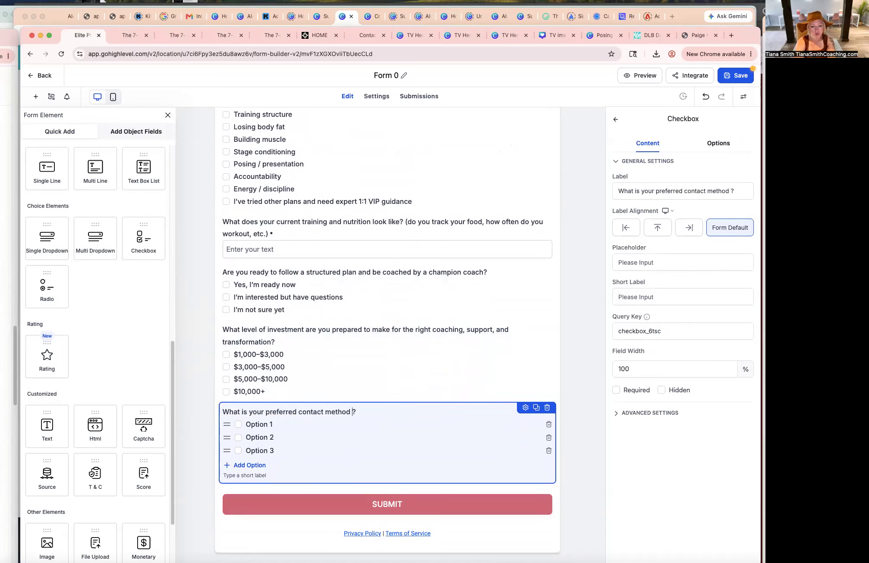
key(BackSpace)
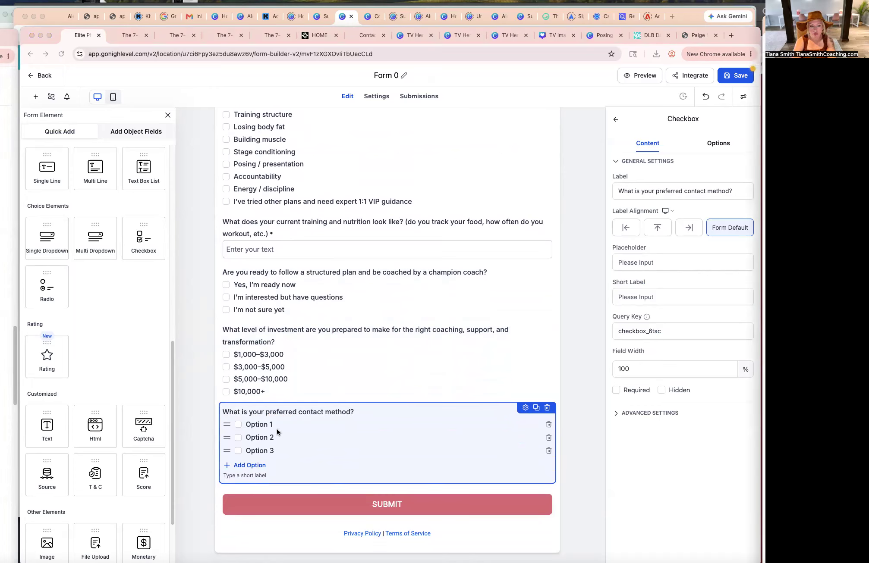
Set the contact-method options to "Phone", "Text", "Email" and a fourth option "Zoom".
drag(277, 428, 244, 429)
text(Phone Text Email)
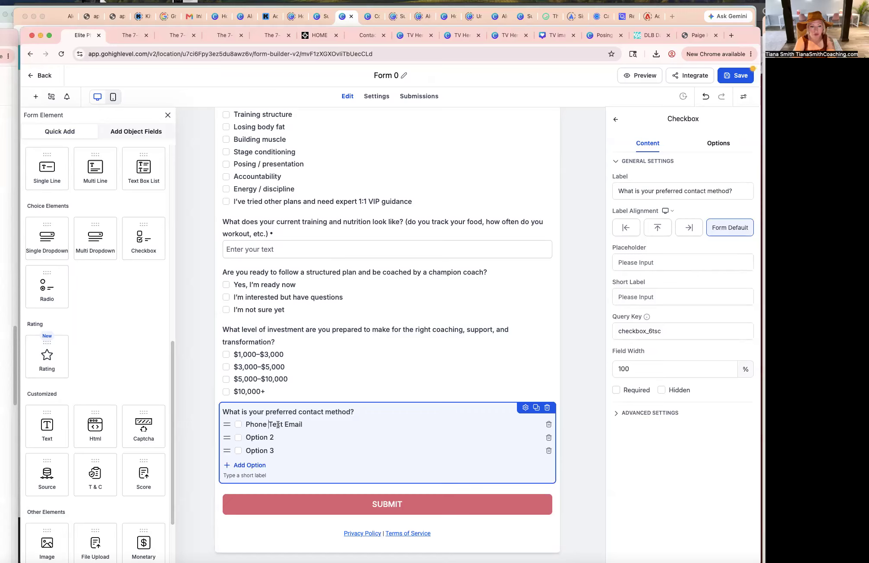
key(Return)
drag(269, 425, 296, 438)
key(super+x)
triple_click(256, 438)
key(super+v)
key(super+x)
triple_click(256, 451)
key(super+v)
triple_click(251, 463)
text(zoo)
key(BackSpace)
key(BackSpace)
key(BackSpace)
text(Zoom)
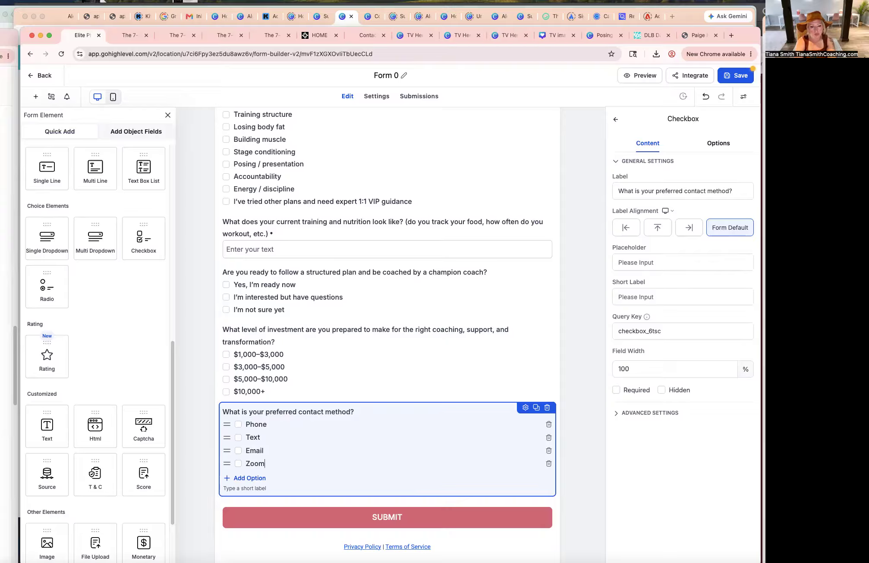
Save the form.
click(317, 372)
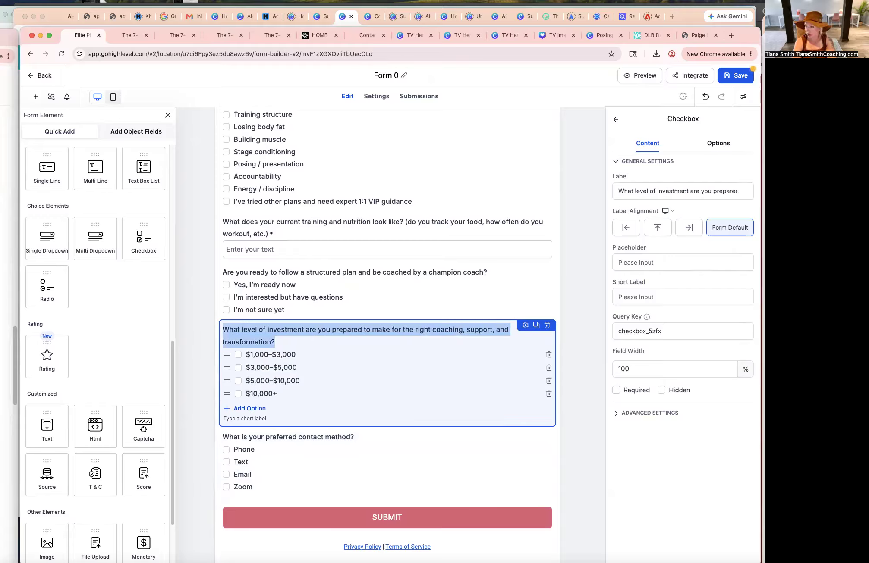
key(super+Tab)
key(super+Tab)
click(454, 451)
scroll(454, 451, up, 15)
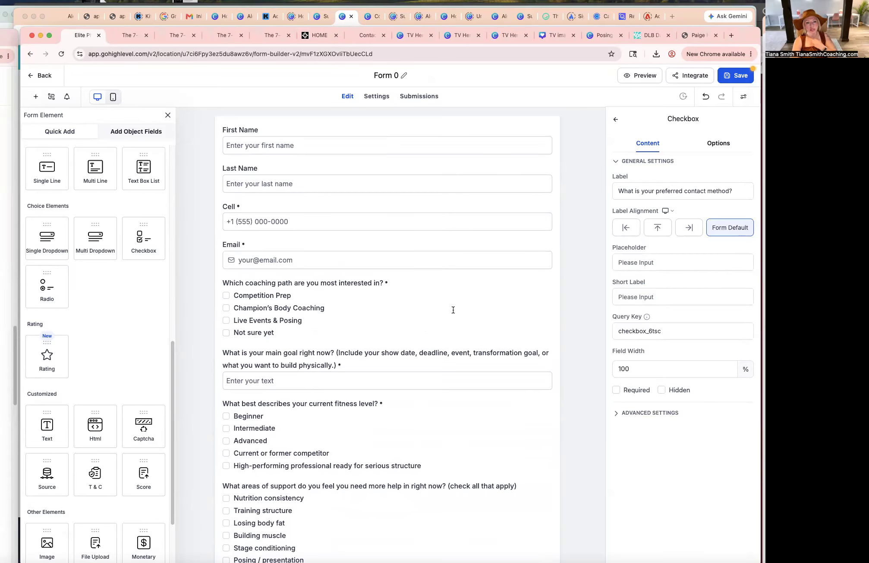
click(737, 81)
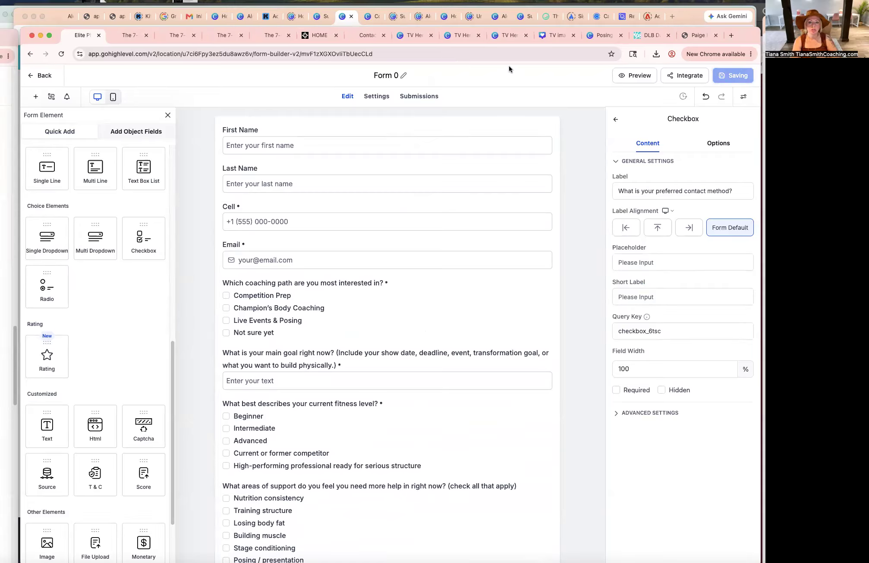
Rename the form as "Application Form".
triple_click(392, 76)
text(Application Form)
click(393, 117)
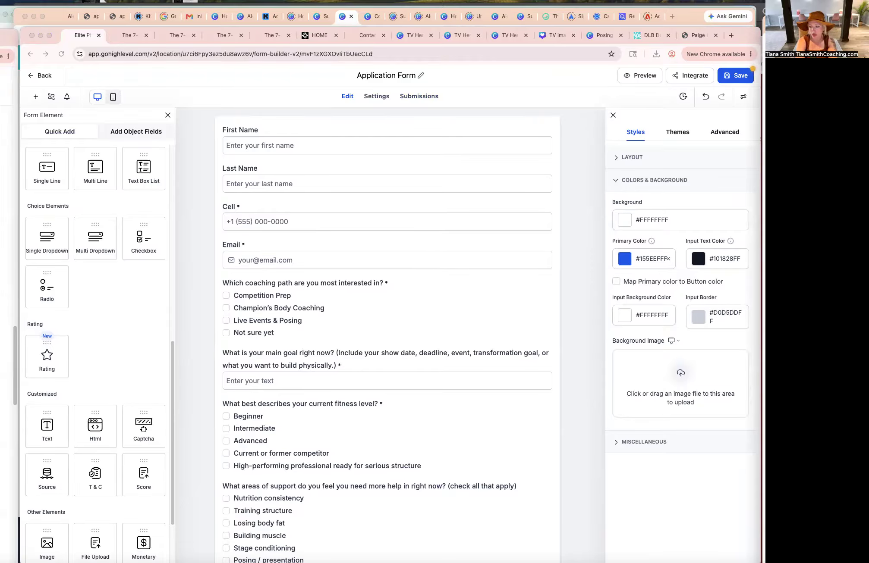
In the ChatGPT window, ask ChatGPT to make the intro 2-3 sentences at most.
drag(763, 30, 368, 29)
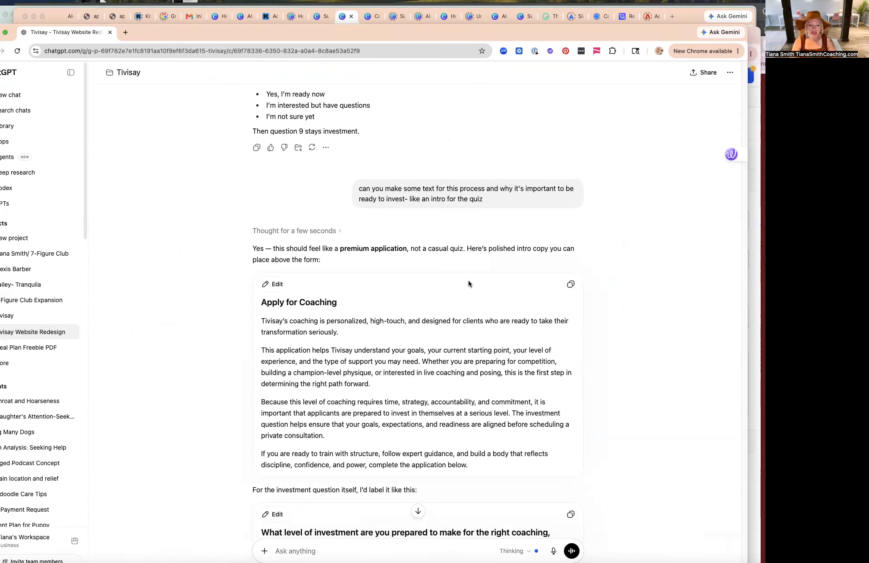
scroll(468, 281, down, 4)
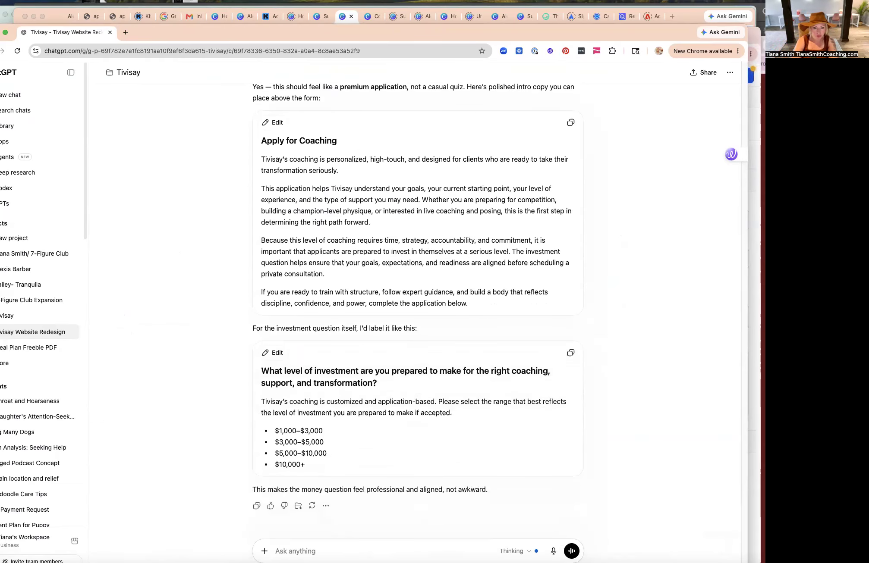
text(please make the intro)
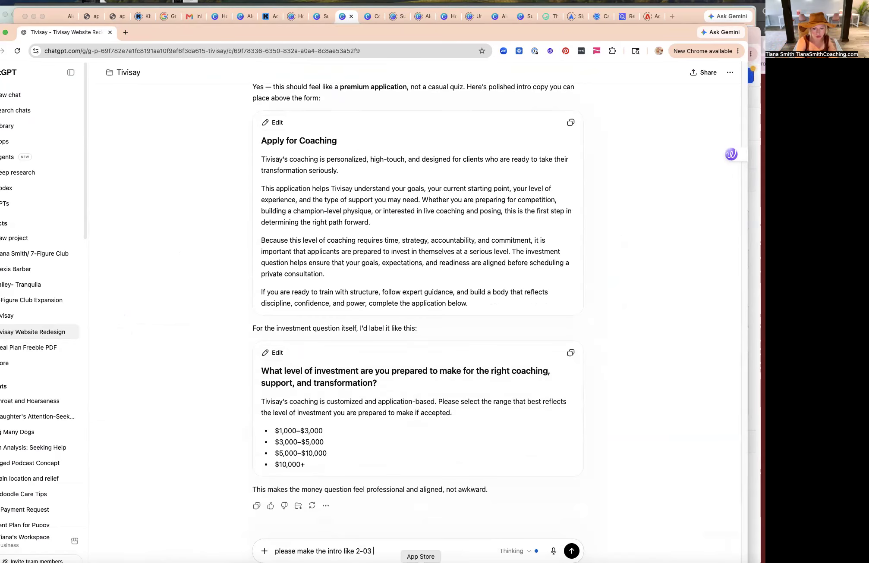
text( like 2-3 sentences top)
key(Return)
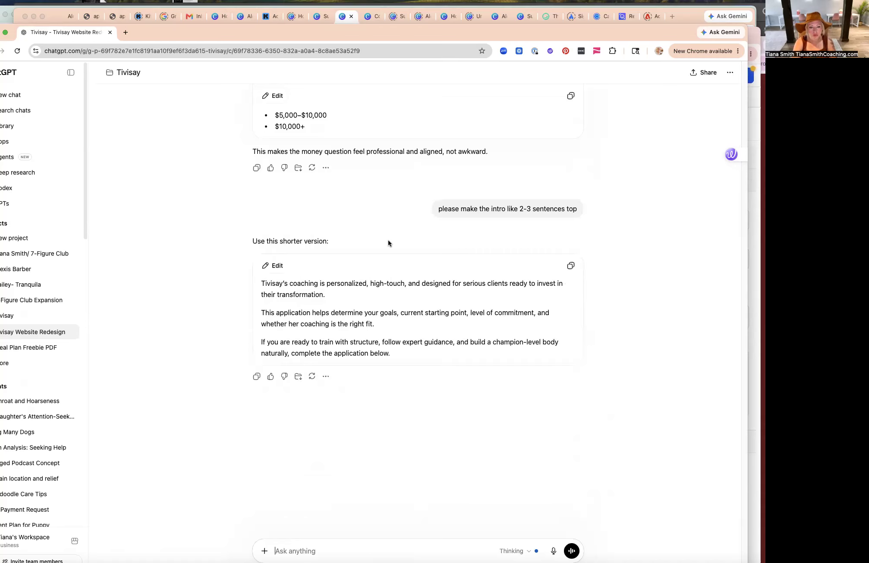
Copy the shortened intro and paste it into a new Text element placed at the top of the form.
click(573, 270)
drag(160, 28, 764, 61)
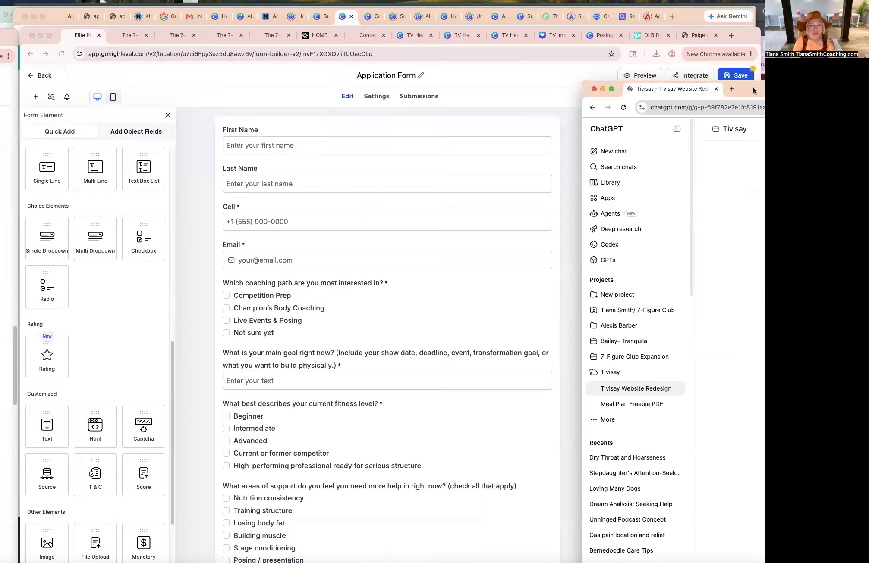
click(391, 256)
click(286, 132)
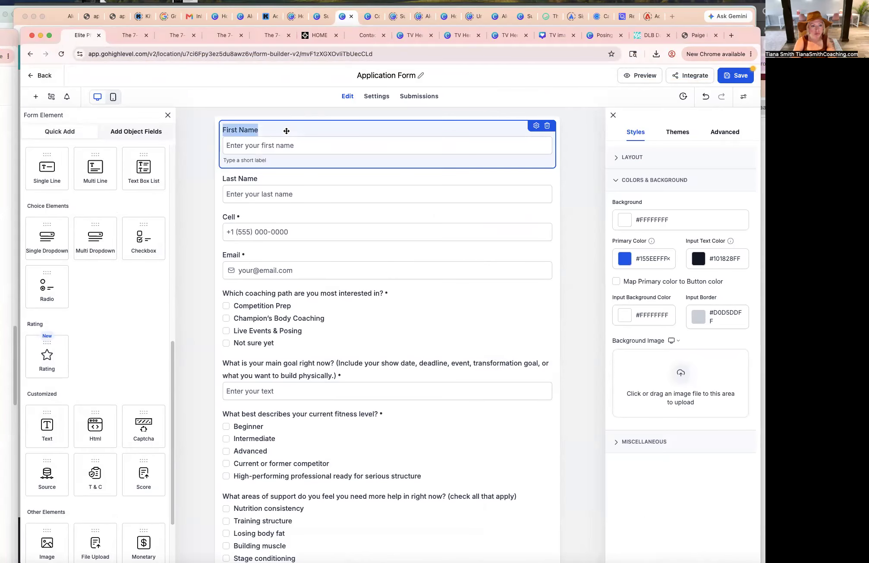
scroll(110, 198, up, 10)
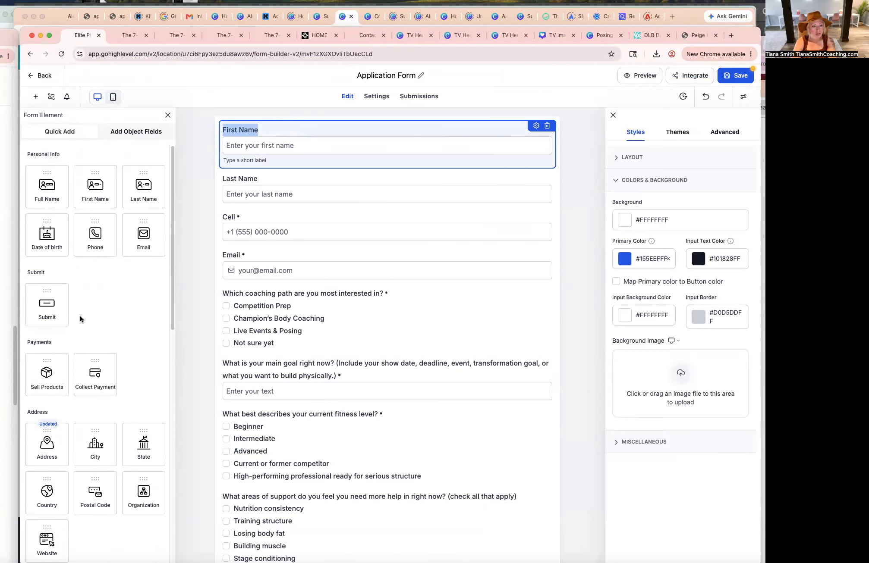
scroll(112, 366, down, 5)
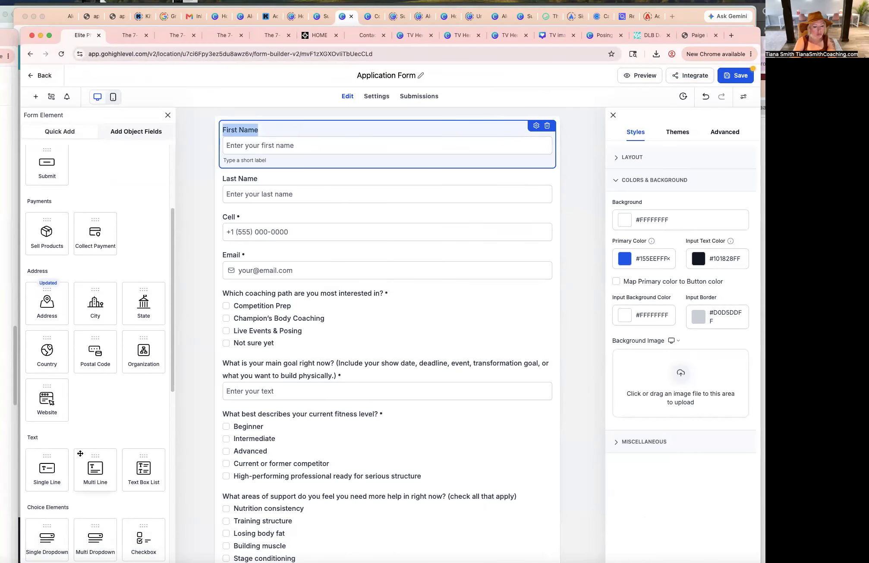
scroll(49, 471, down, 7)
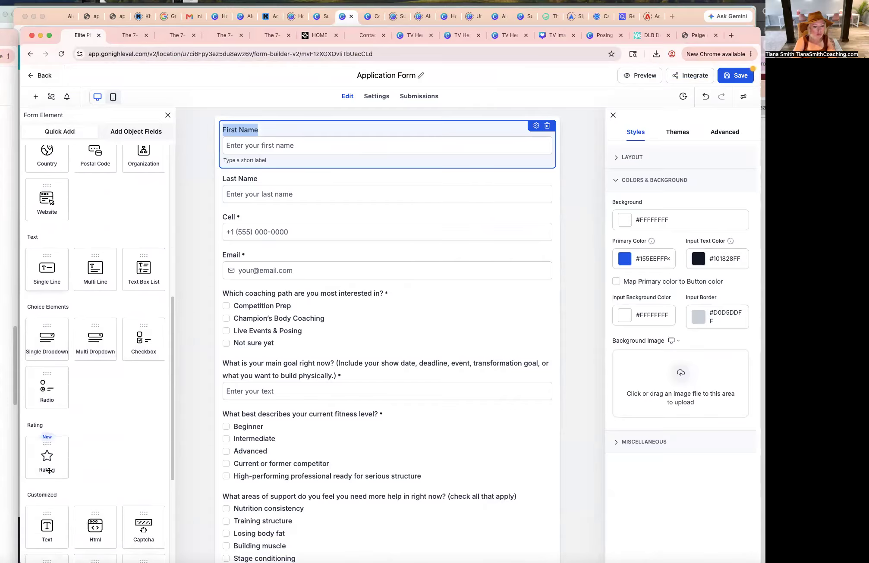
drag(43, 521, 351, 142)
click(282, 154)
key(ctrl+a)
key(ctrl+v)
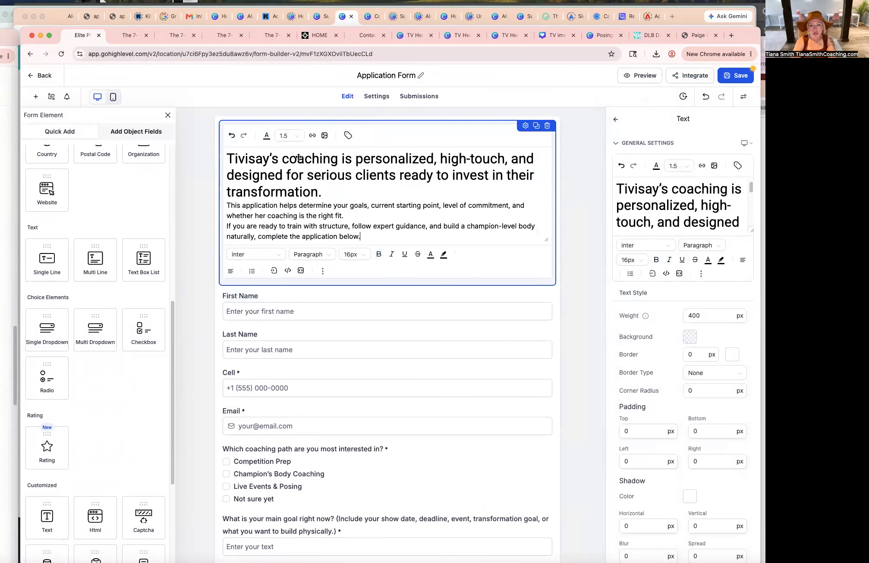
Format the intro's first sentence as Heading 4 and save the form.
triple_click(298, 158)
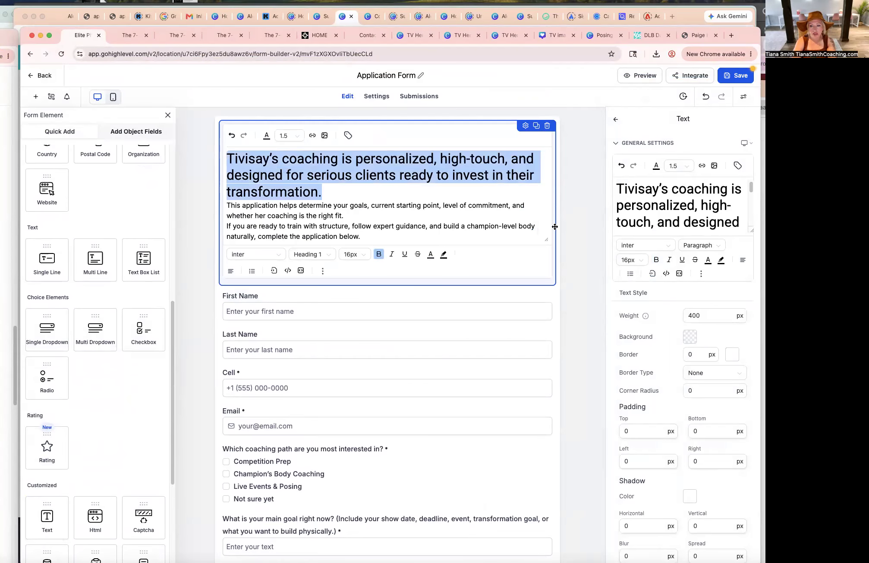
click(334, 255)
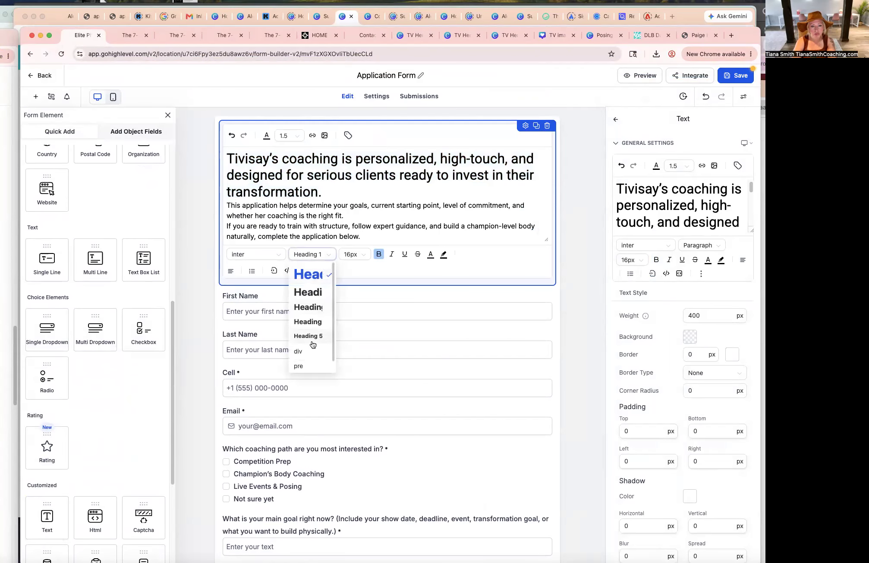
click(307, 305)
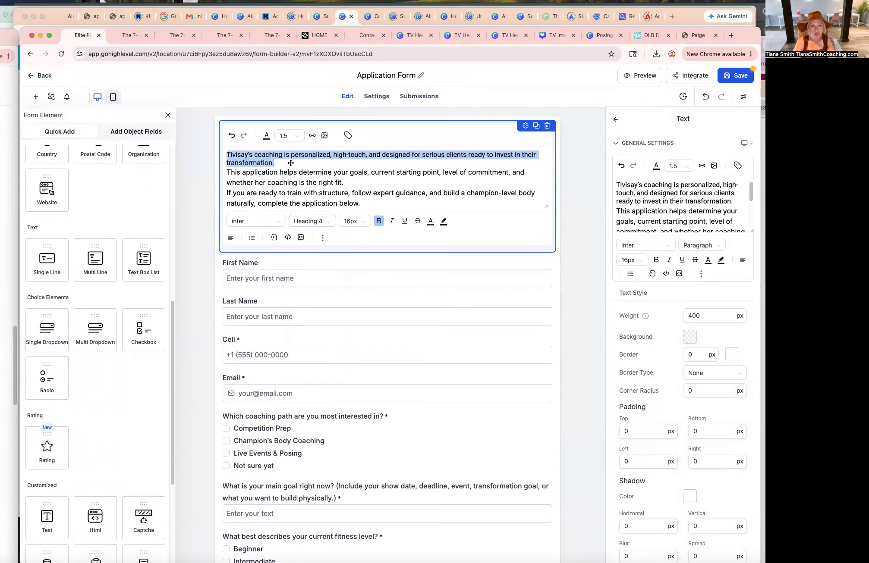
click(367, 173)
scroll(389, 185, down, 1)
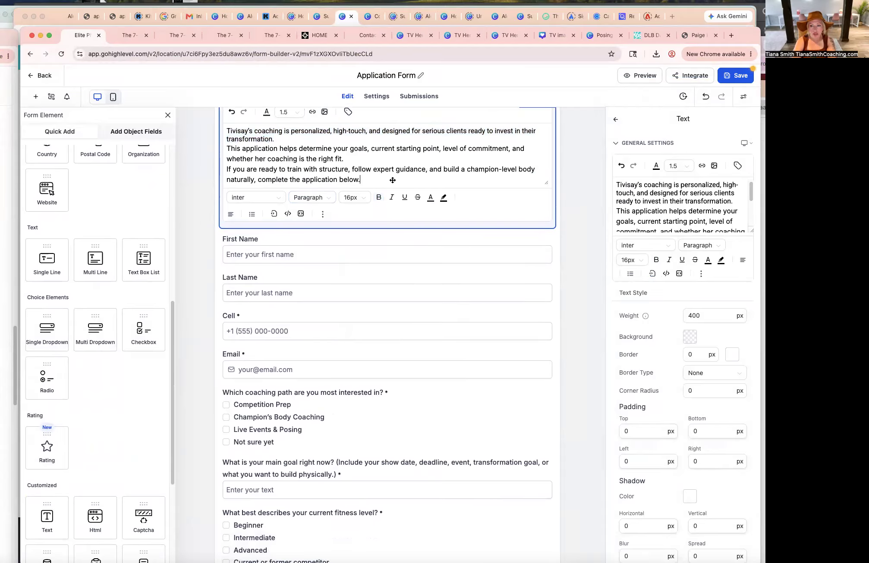
click(739, 78)
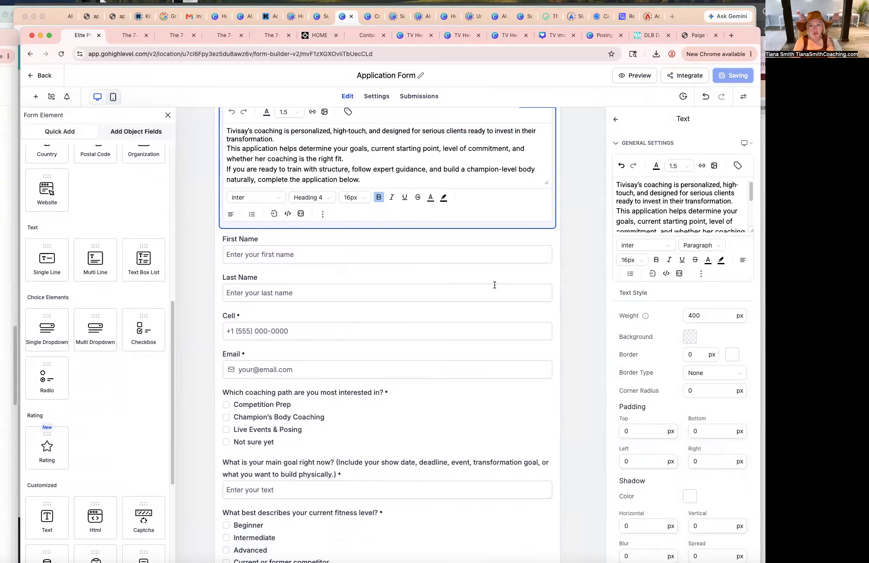
In Canva, create a new Google Forms Header design and return to the brand color palette.
click(503, 37)
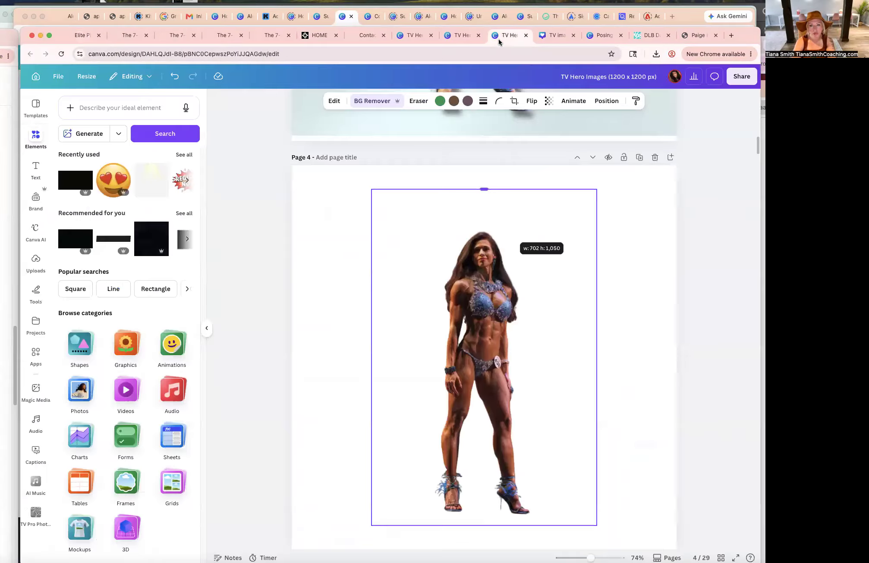
scroll(496, 273, up, 10)
click(454, 41)
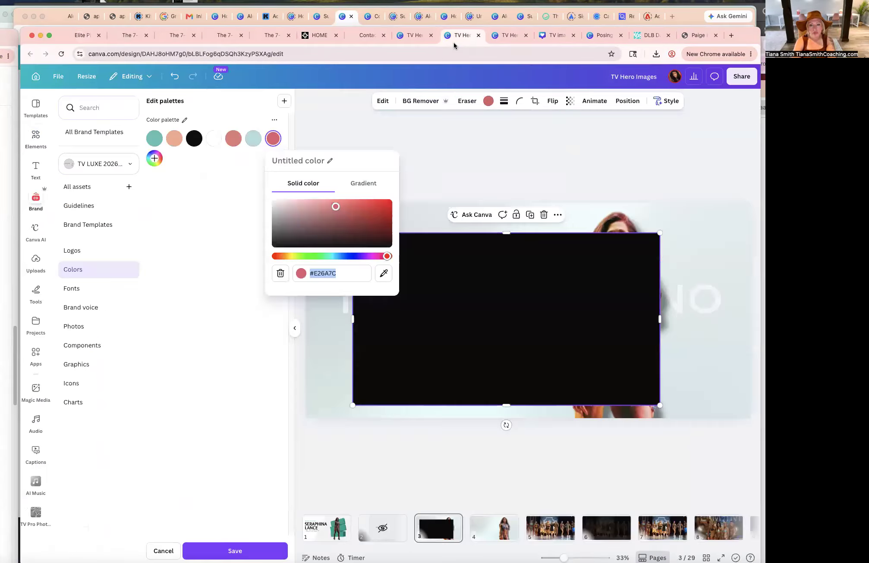
click(548, 37)
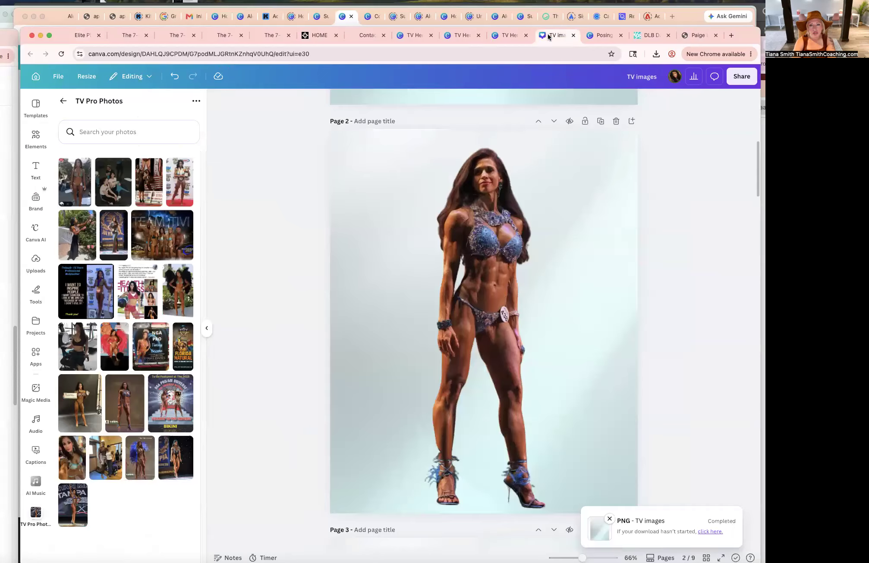
click(59, 77)
click(91, 146)
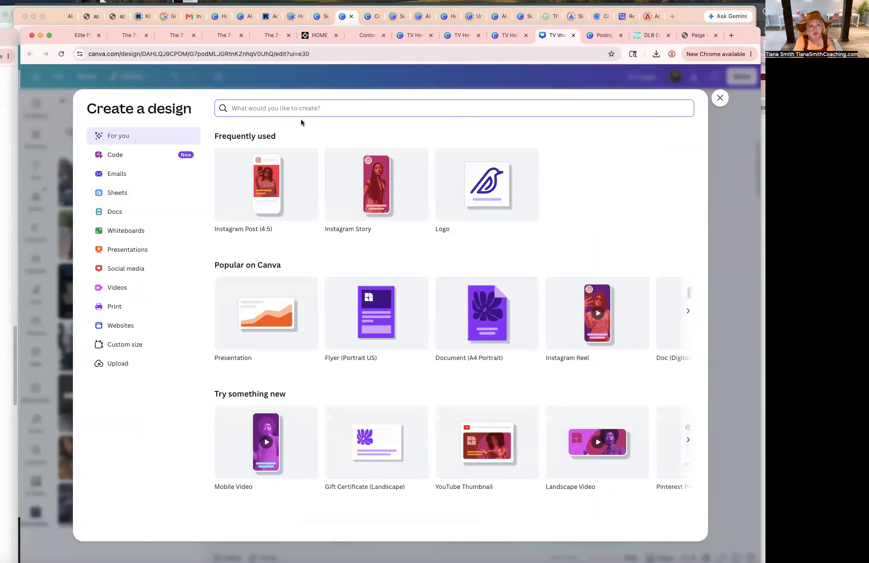
text(header)
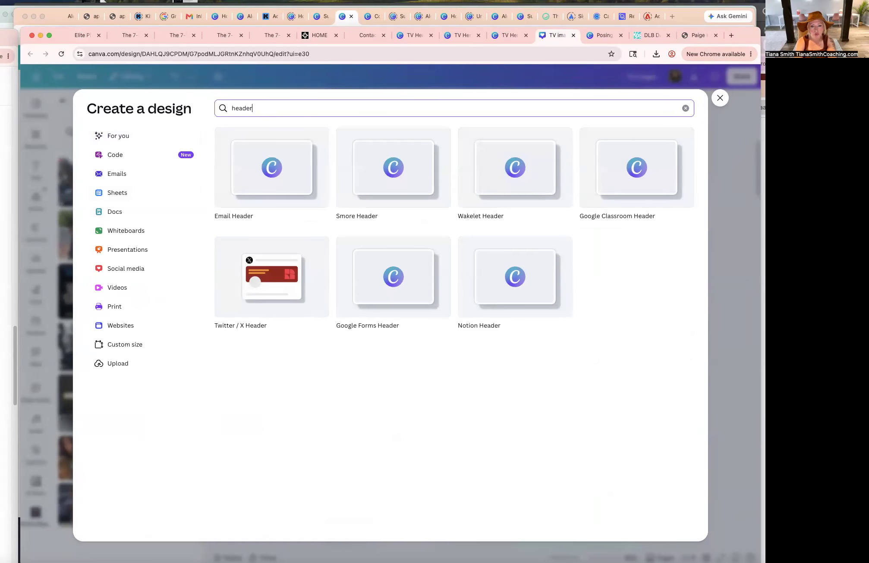
click(406, 302)
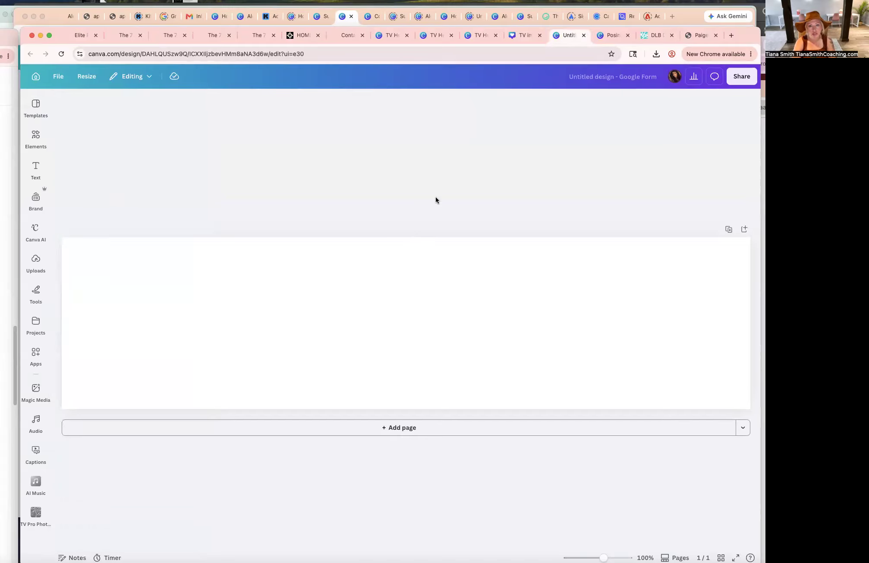
click(477, 37)
click(439, 40)
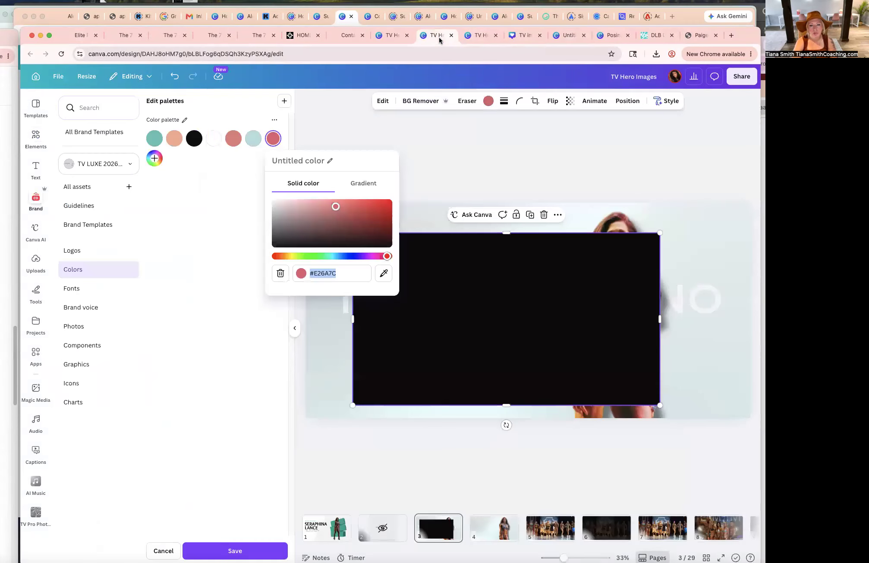
Delete the black rectangle from the hero page, then copy all its elements into the new Google Forms header design.
click(550, 348)
key(Delete)
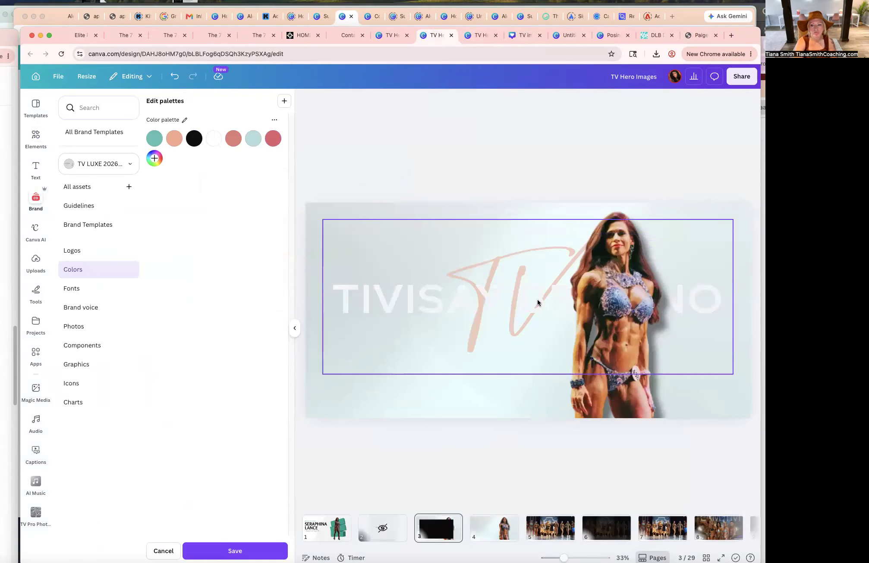
key(super+a)
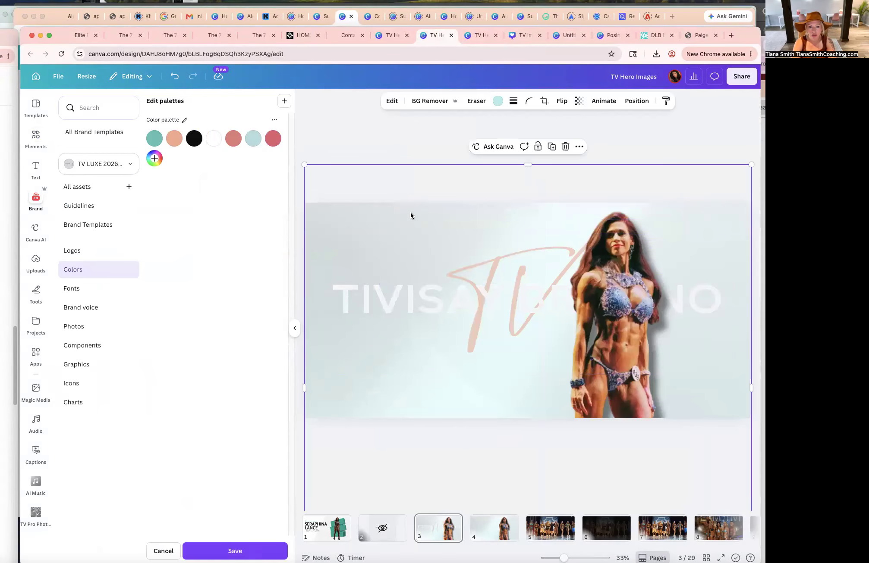
click(521, 39)
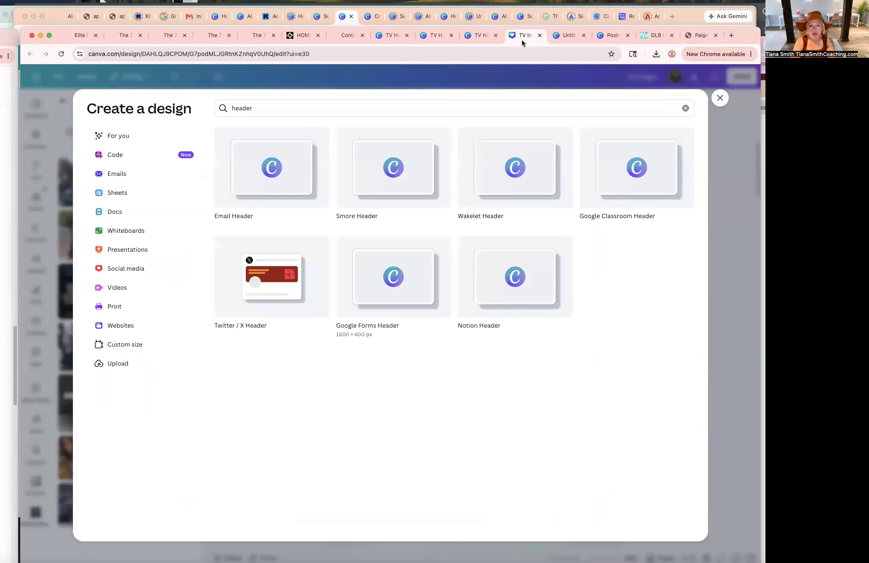
click(566, 35)
key(cmd+v)
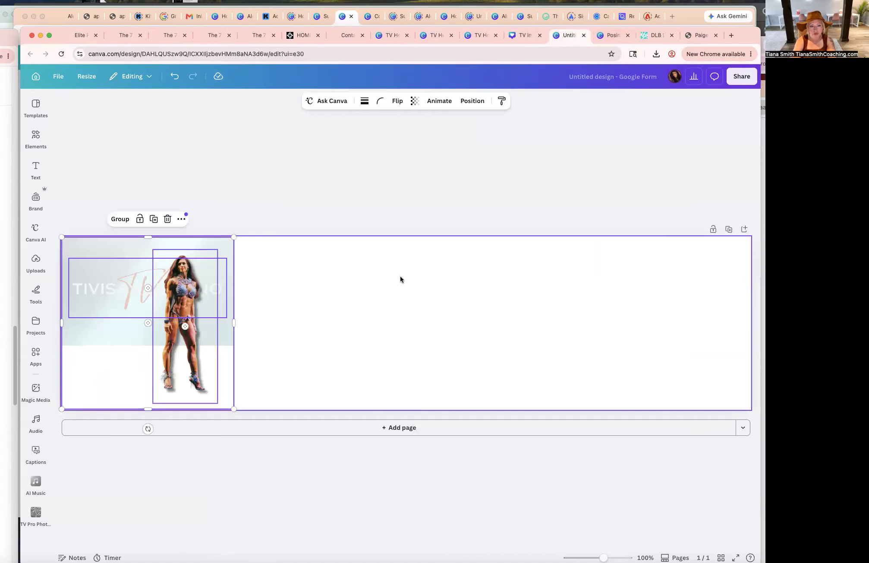
Stretch the pasted background across the header banner and reposition the athlete photo and name logo.
click(378, 381)
drag(194, 316, 632, 337)
drag(590, 273, 548, 175)
drag(588, 338, 594, 410)
drag(198, 329, 417, 357)
drag(281, 265, 216, 380)
drag(388, 398, 755, 398)
drag(177, 297, 355, 345)
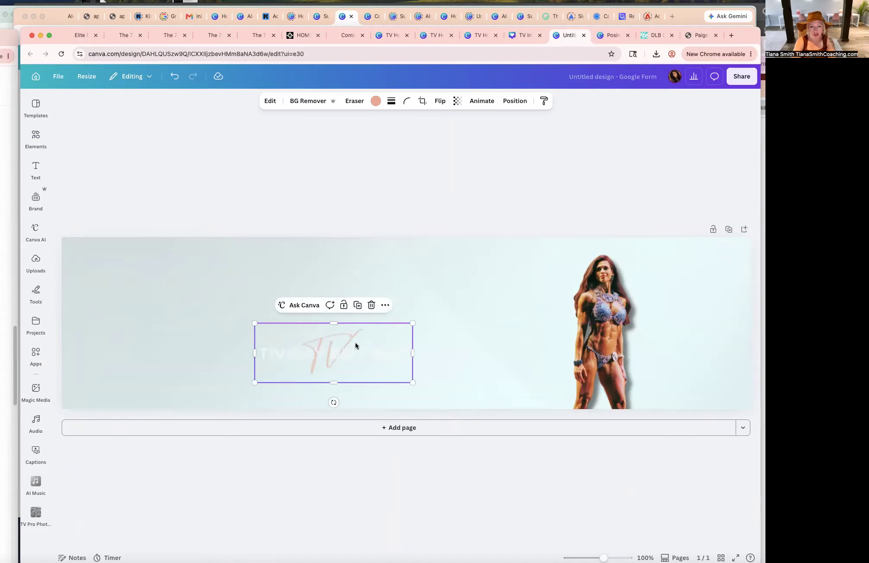
Enlarge the athlete photo at the header's right end and scale the name logo across the left side.
click(607, 338)
drag(606, 338, 558, 338)
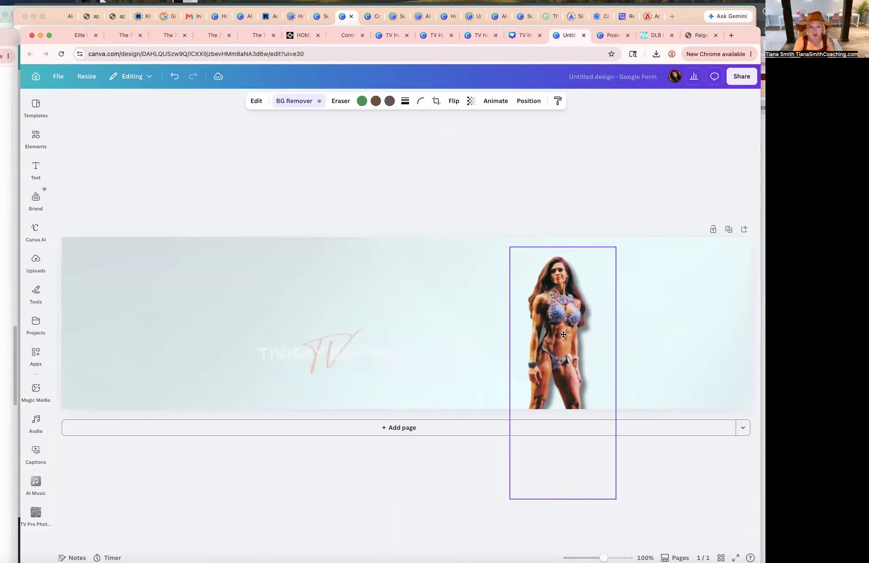
click(332, 357)
drag(331, 357, 362, 335)
mouse_move(285, 303)
mouse_down()
mouse_move(130, 245)
mouse_move(283, 318)
mouse_move(276, 319)
mouse_up()
click(550, 340)
drag(510, 248, 302, 82)
drag(507, 312, 586, 476)
drag(321, 338, 355, 341)
drag(185, 269, 116, 244)
drag(317, 316, 319, 327)
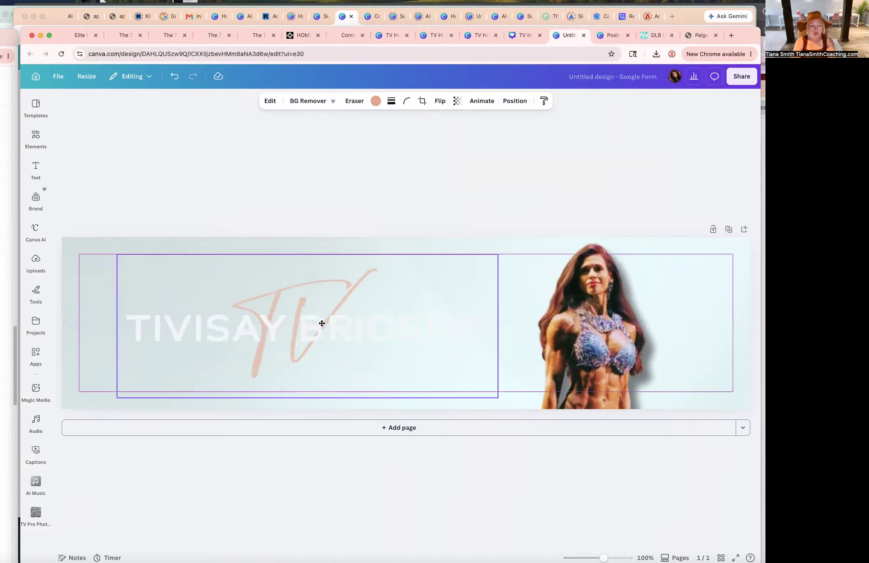
click(36, 198)
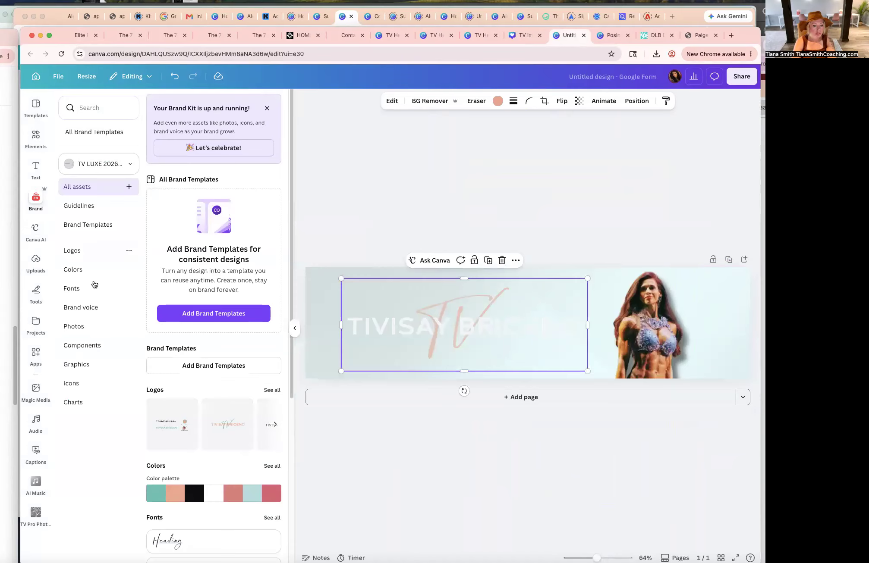
drag(228, 424, 366, 325)
drag(587, 326, 610, 326)
drag(544, 327, 524, 326)
drag(321, 325, 312, 326)
drag(421, 327, 432, 328)
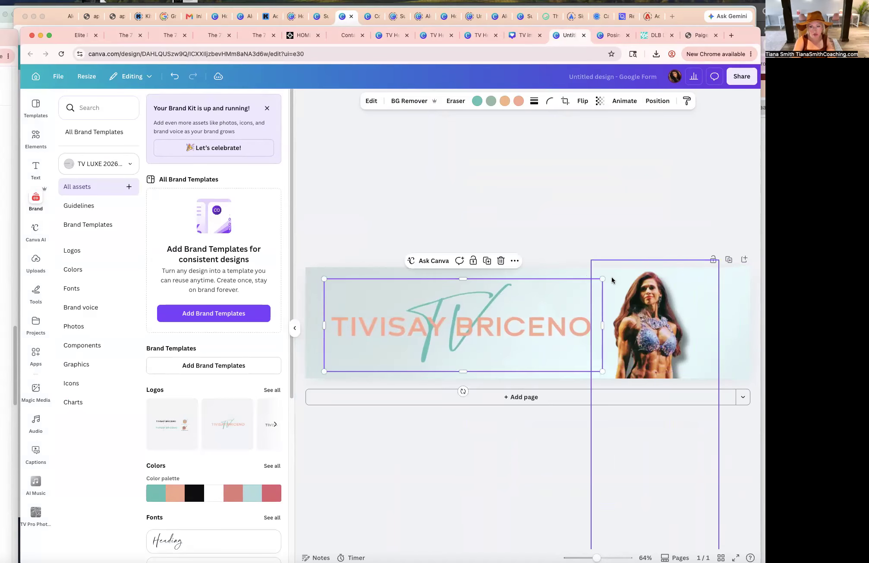
drag(602, 280, 537, 301)
drag(444, 338, 478, 316)
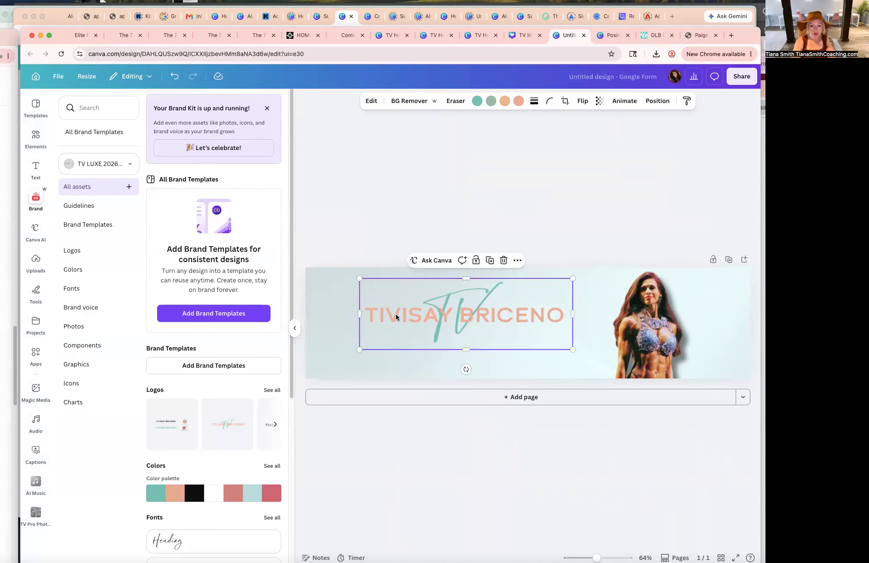
click(272, 390)
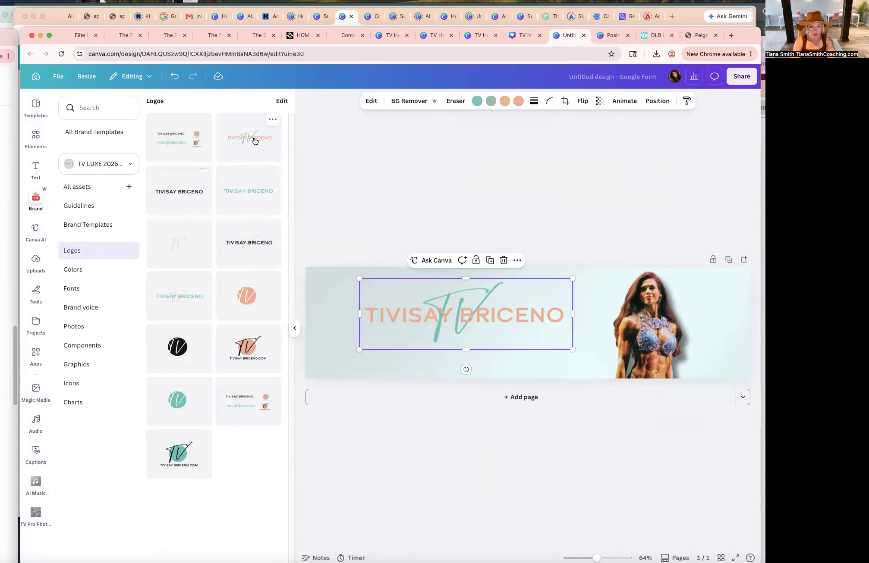
drag(243, 241, 479, 311)
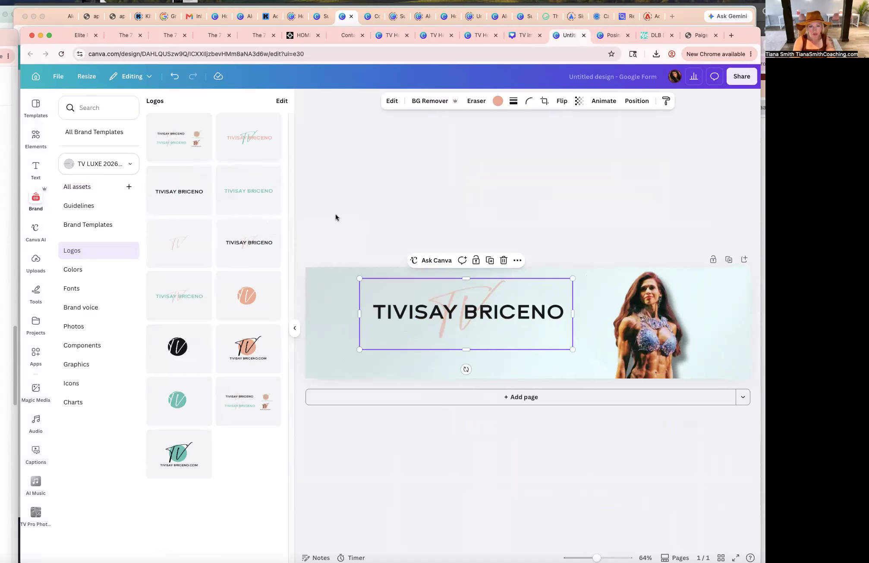
drag(246, 137, 424, 309)
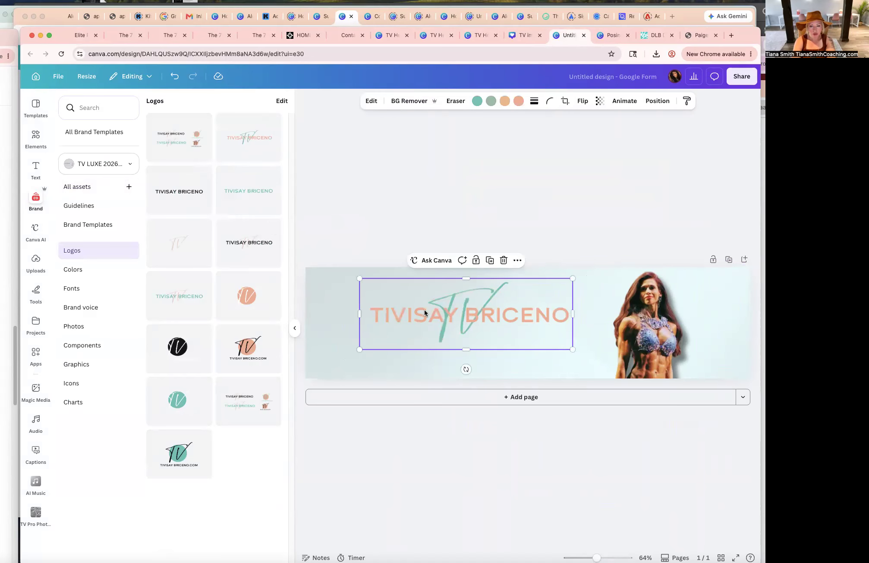
Set the header background image's transparency to 18 and nudge the logo into place.
click(330, 296)
click(579, 100)
drag(556, 137, 547, 138)
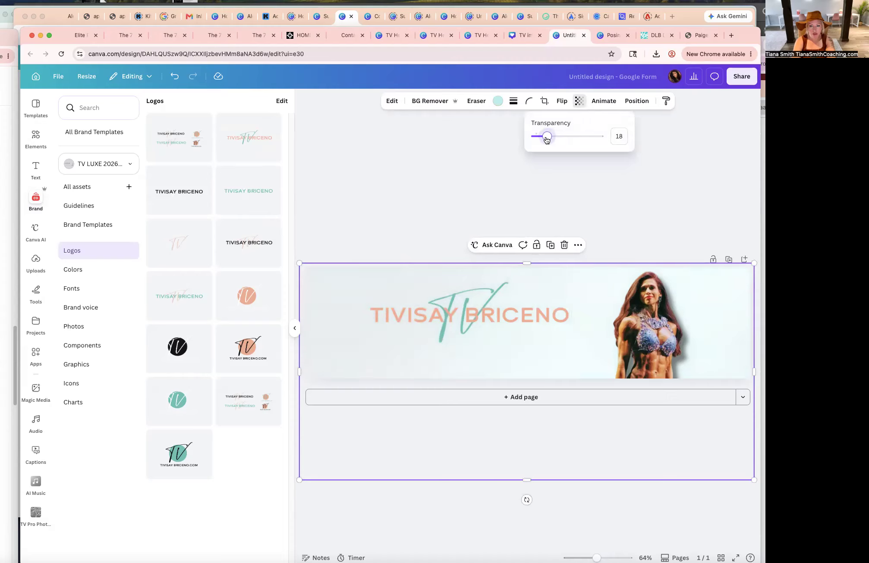
drag(487, 301, 482, 306)
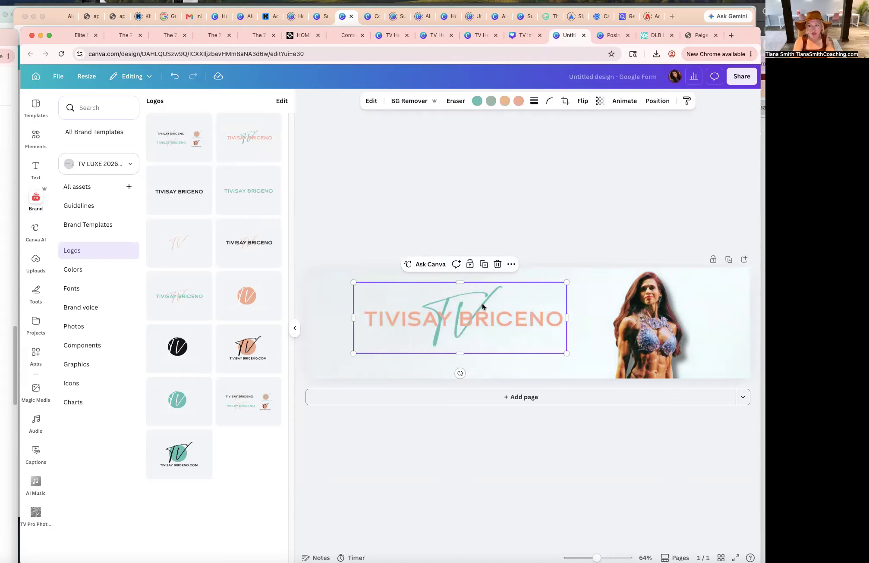
In ChatGPT, ask what title to give her form header that matches the website.
click(762, 207)
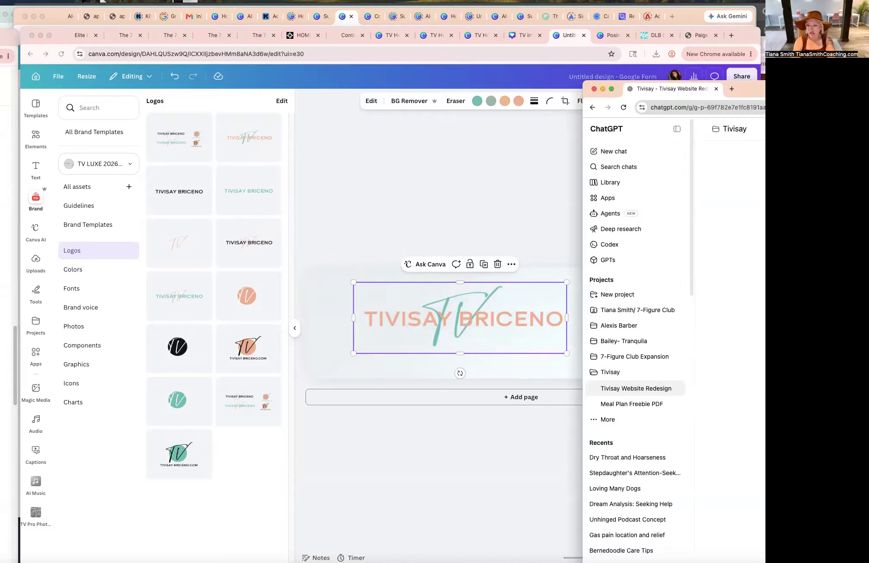
drag(764, 89, 484, 91)
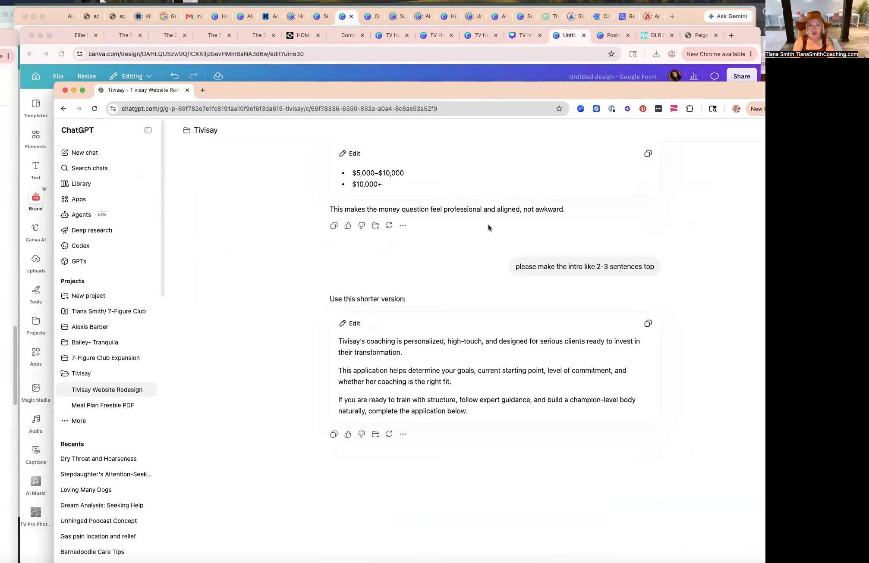
drag(562, 94, 536, 74)
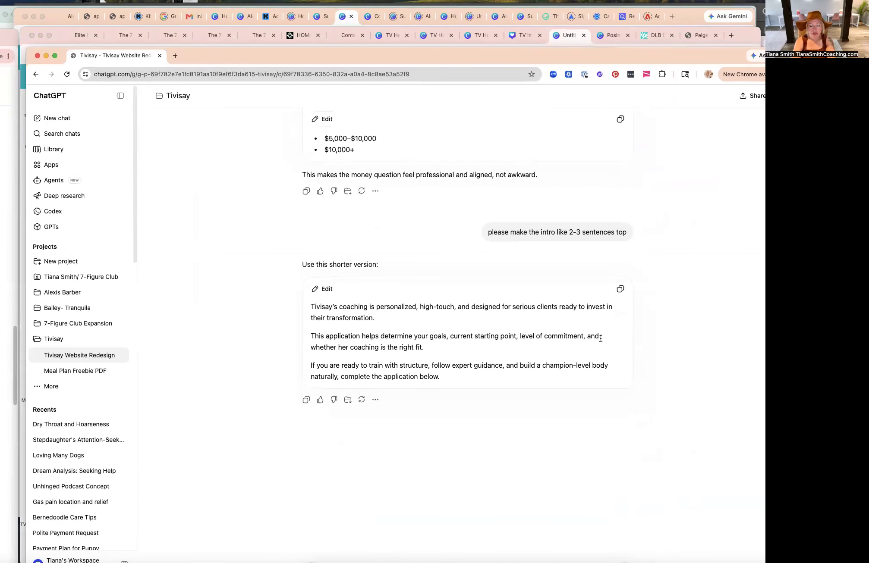
drag(504, 50, 504, 17)
click(386, 541)
text(also for her)
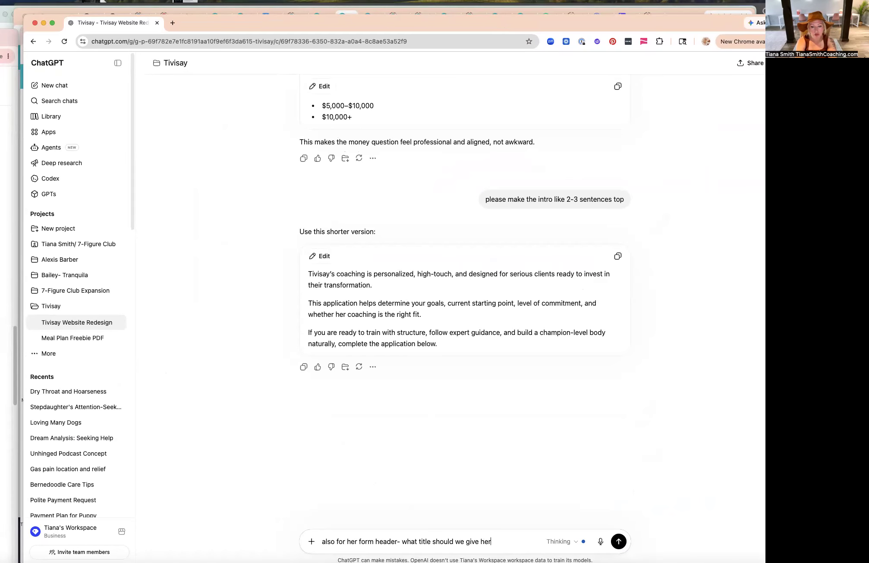
text(form header- what title should we give her that matches the ew)
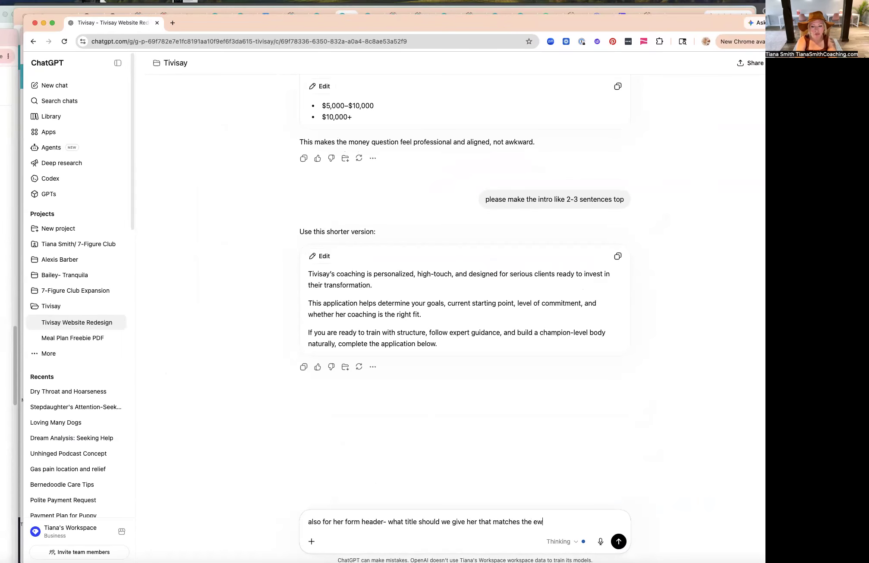
text(bsite)
key(Return)
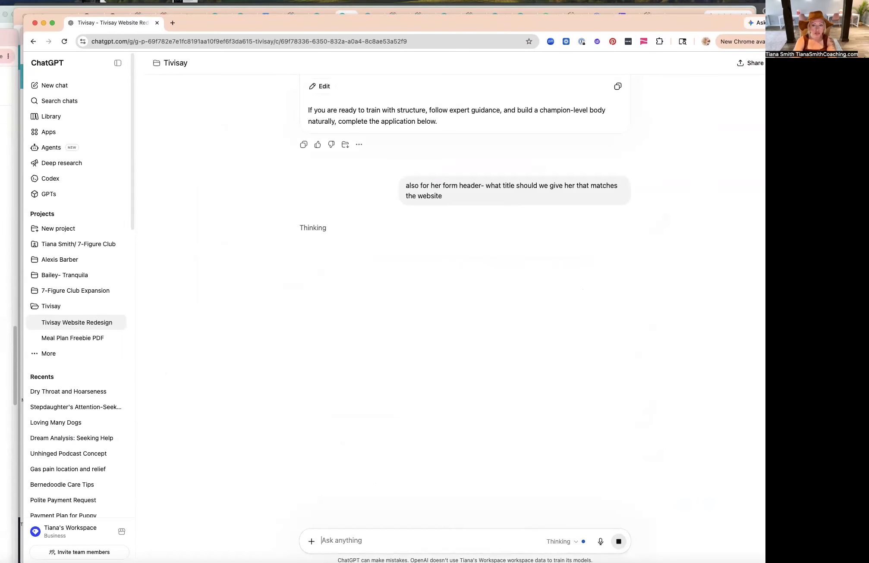
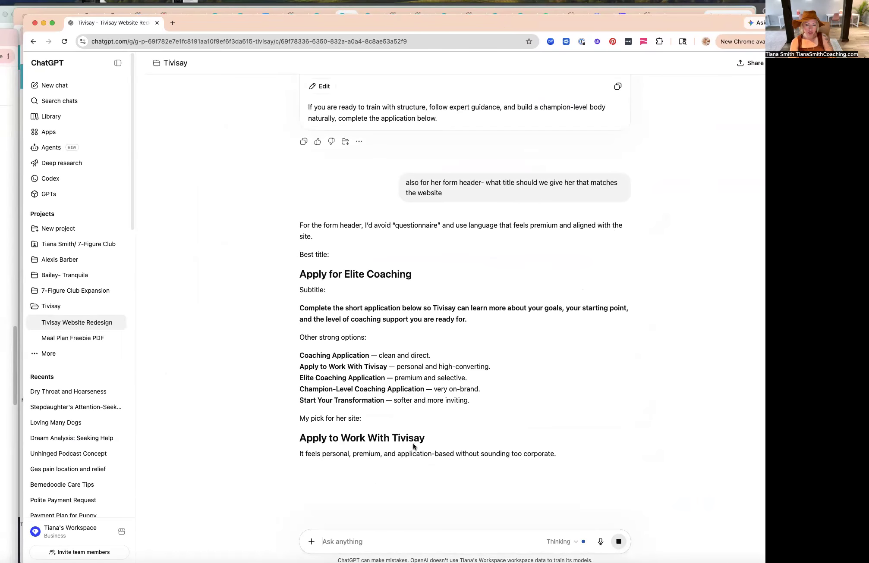
In ChatGPT, ask for a short title to place under her name and logo at the top of the form, such as coach.
text(no not that- a pic at the top of the ofrm- her name/log and HER to)
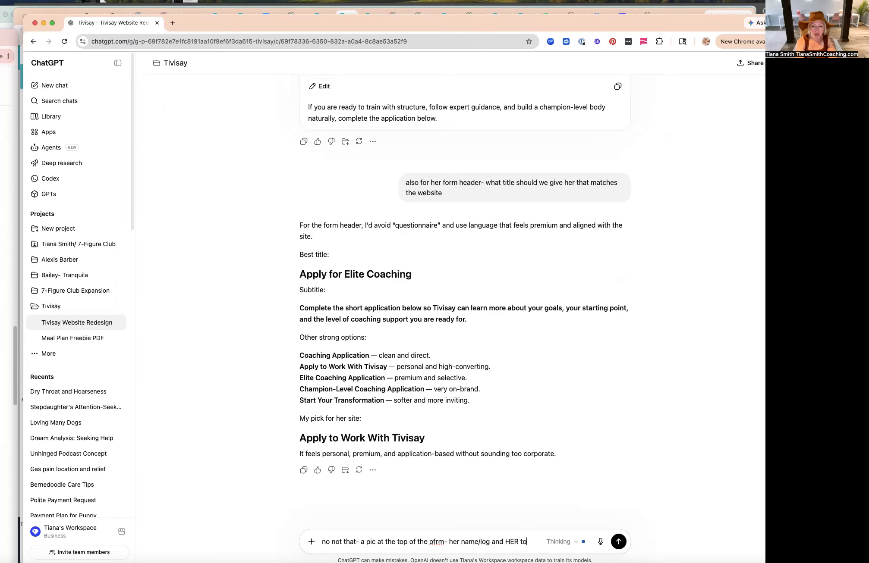
text(e - coach)
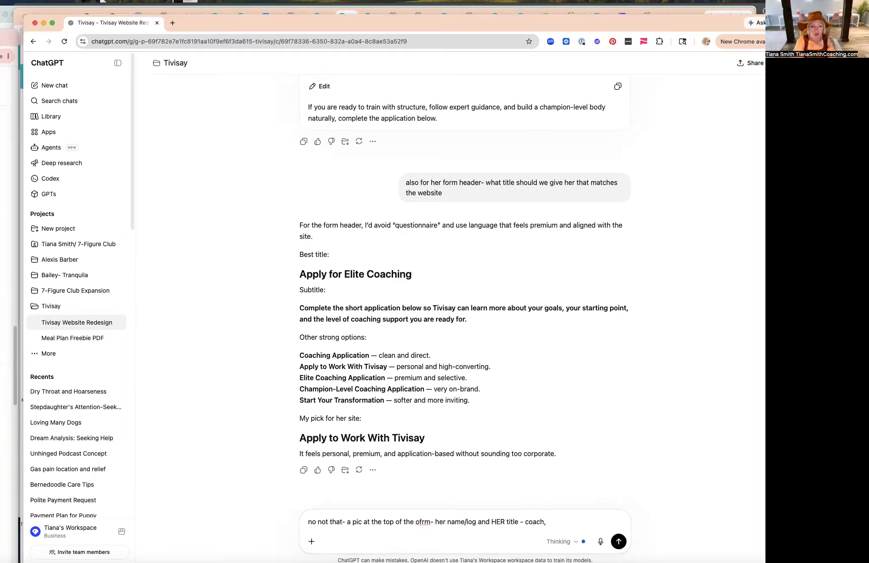
text(, etc)
key(Return)
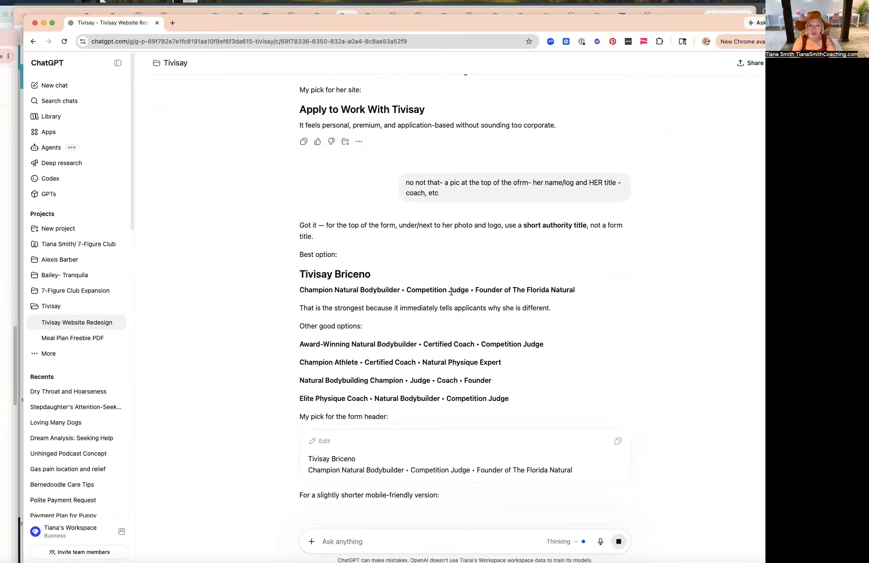
Copy the line 'Award-Winning Natural Bodybuilder • Certified Coach • Competition Judge' and paste it as subtitle text on the Canva header.
triple_click(451, 291)
triple_click(402, 342)
key(super+c)
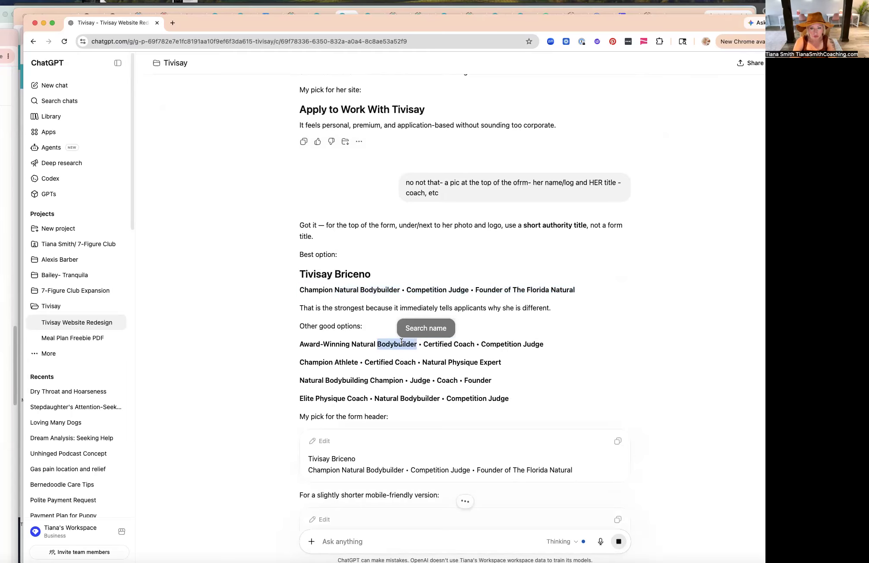
click(44, 23)
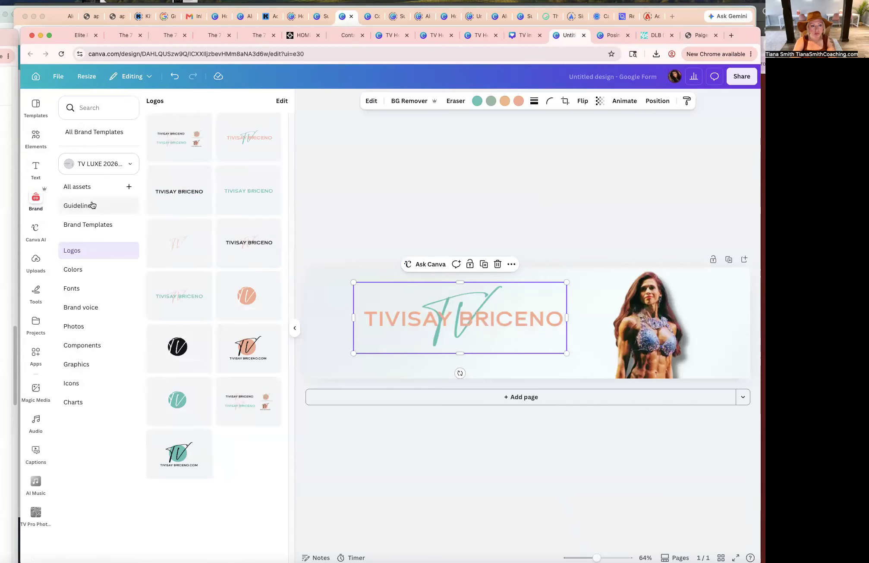
click(77, 288)
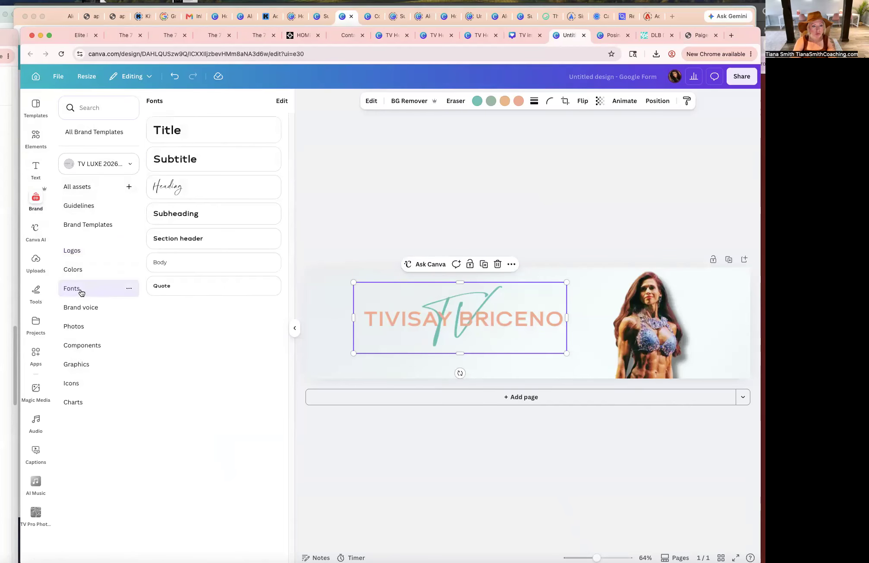
click(210, 161)
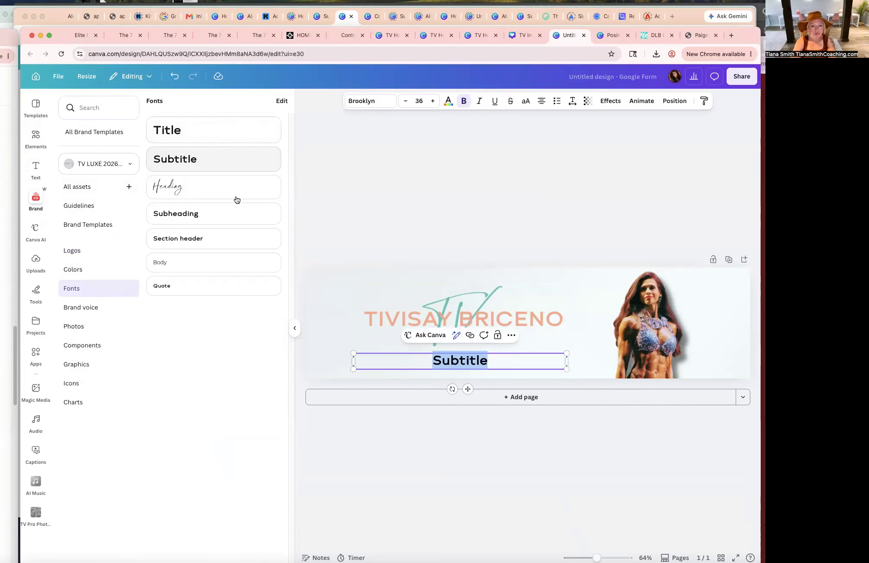
key(super+v)
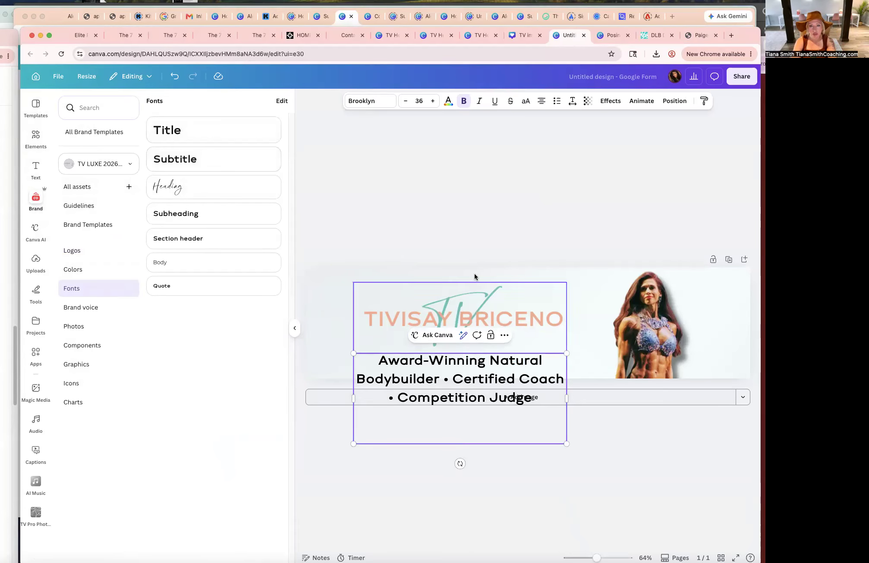
Set the tagline text's font size to 18.
double_click(495, 390)
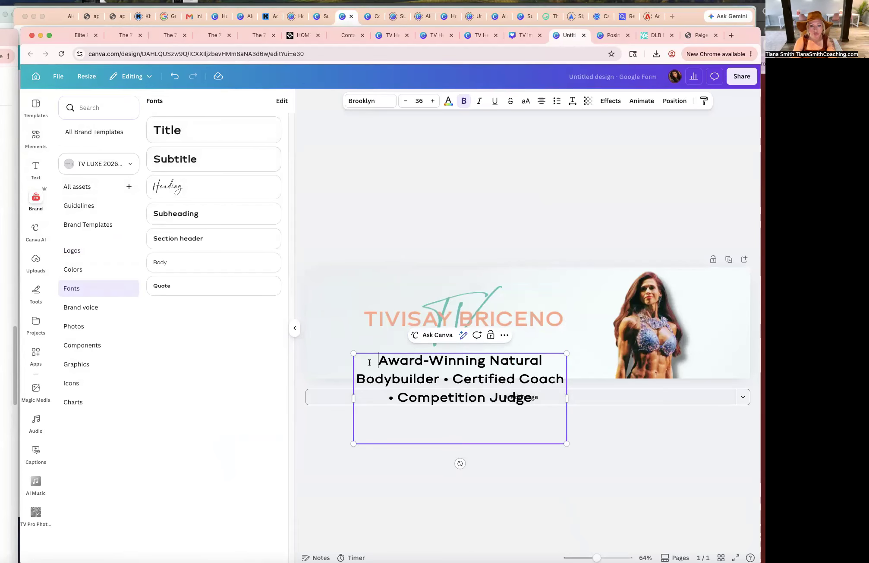
drag(367, 361, 560, 401)
click(419, 102)
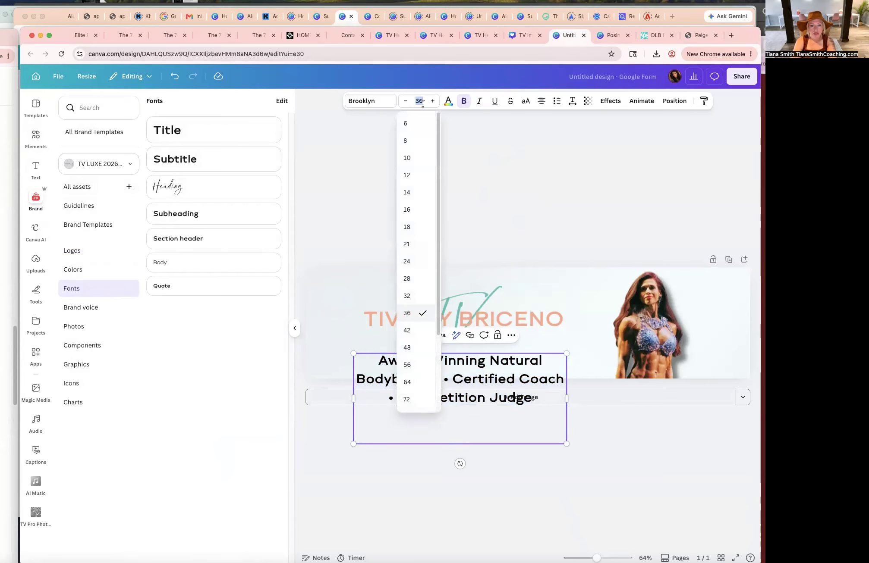
click(414, 221)
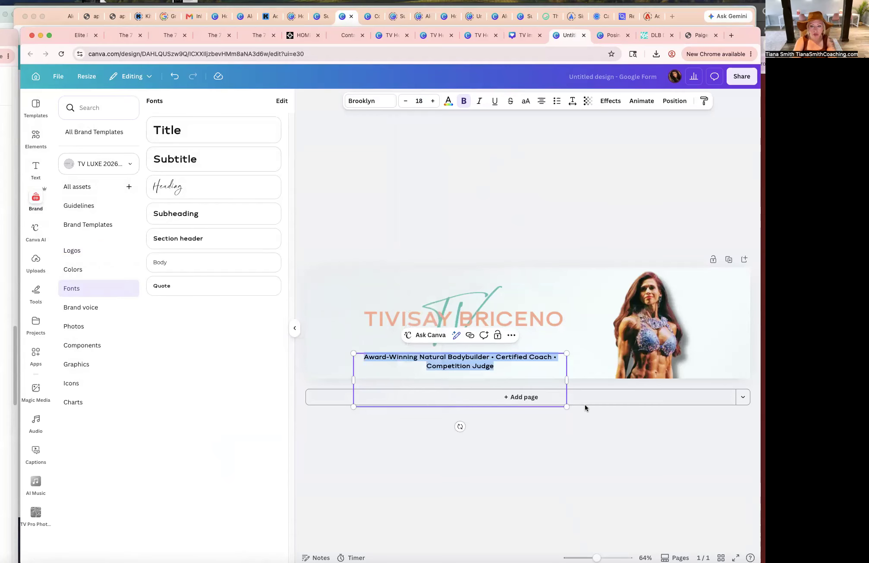
Nudge the tagline and the logo slightly into place beneath each other on the header.
click(609, 336)
click(495, 312)
drag(491, 364, 492, 360)
click(684, 340)
click(739, 317)
click(712, 191)
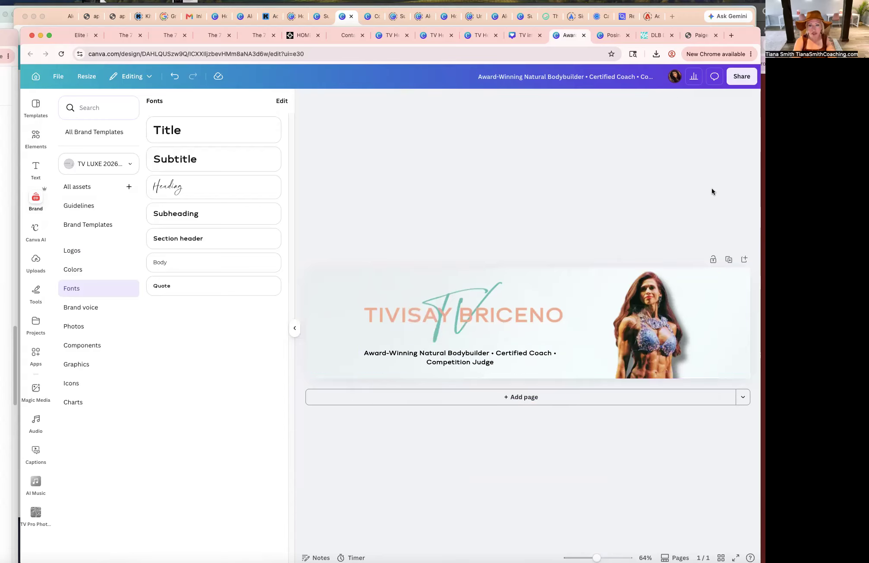
drag(520, 291, 519, 293)
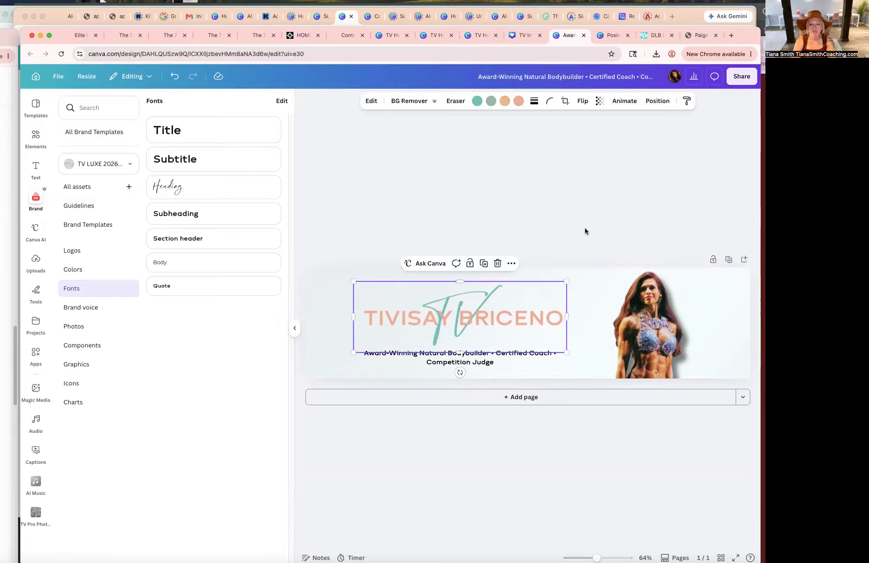
click(590, 223)
Download the header design as a PNG.
click(740, 77)
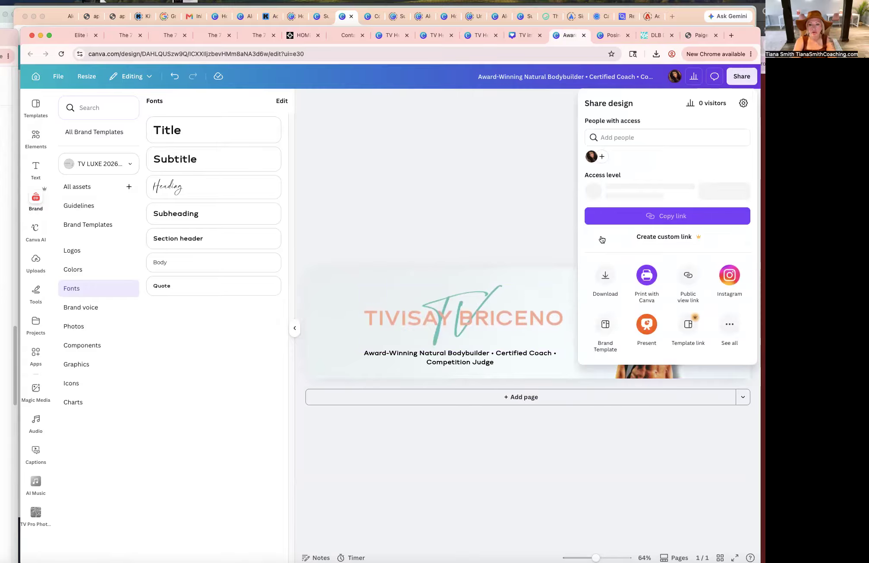
click(605, 272)
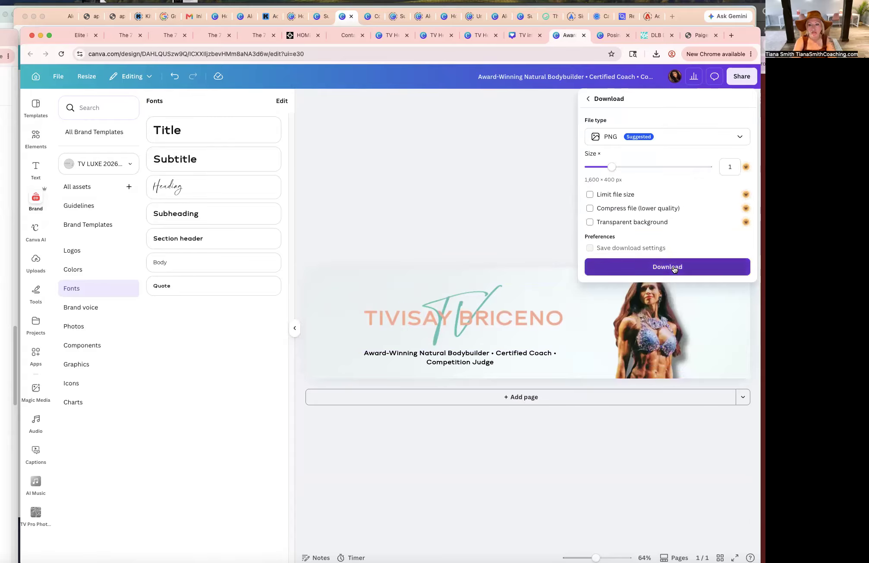
click(663, 265)
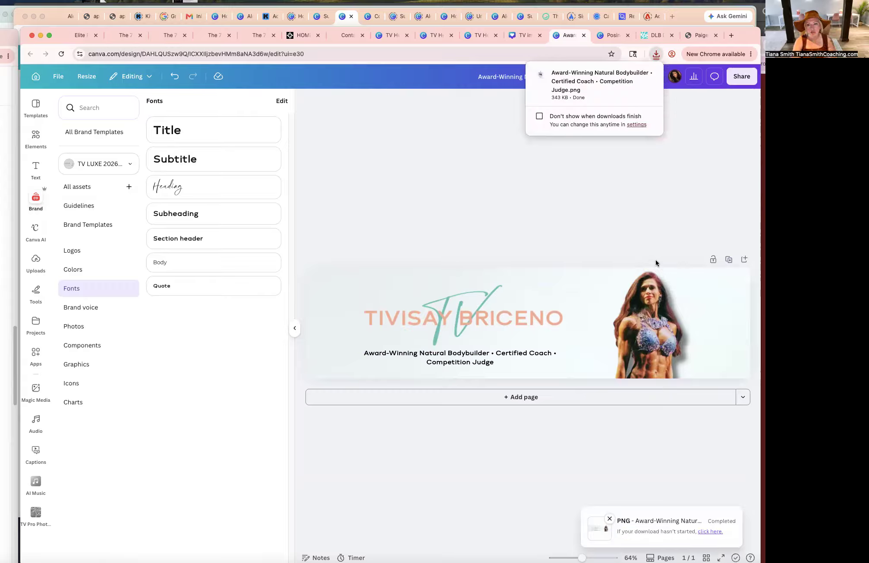
Back in the form builder, add an Image element at the top of the application form.
mouse_move(592, 79)
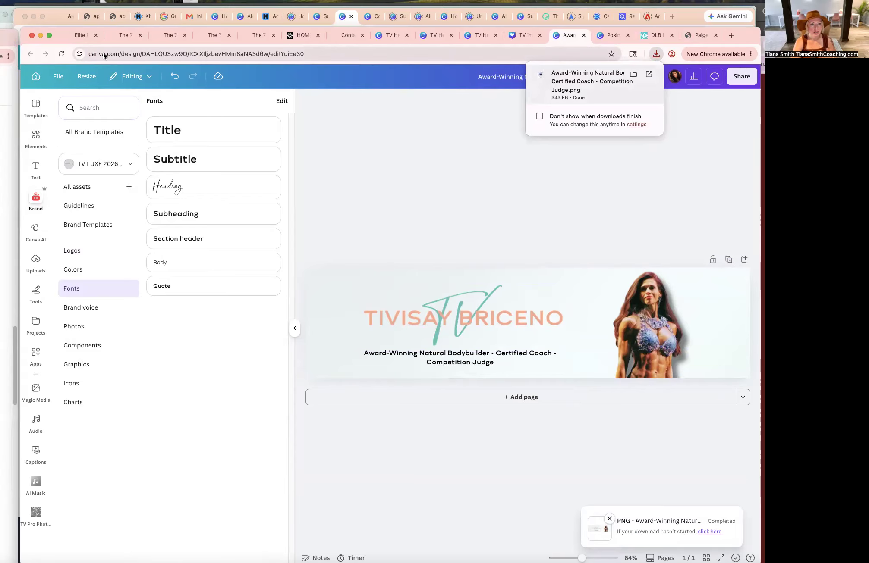
click(81, 35)
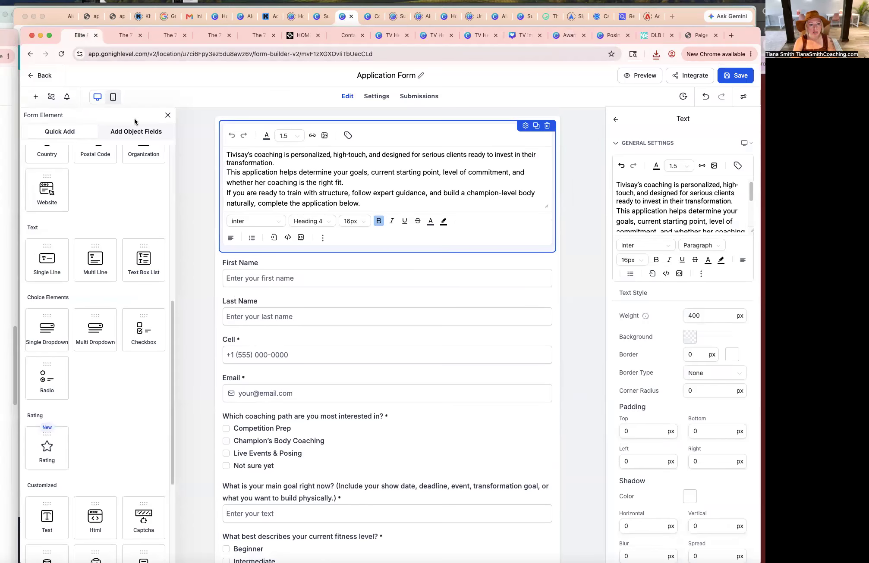
scroll(112, 215, up, 5)
scroll(116, 218, down, 4)
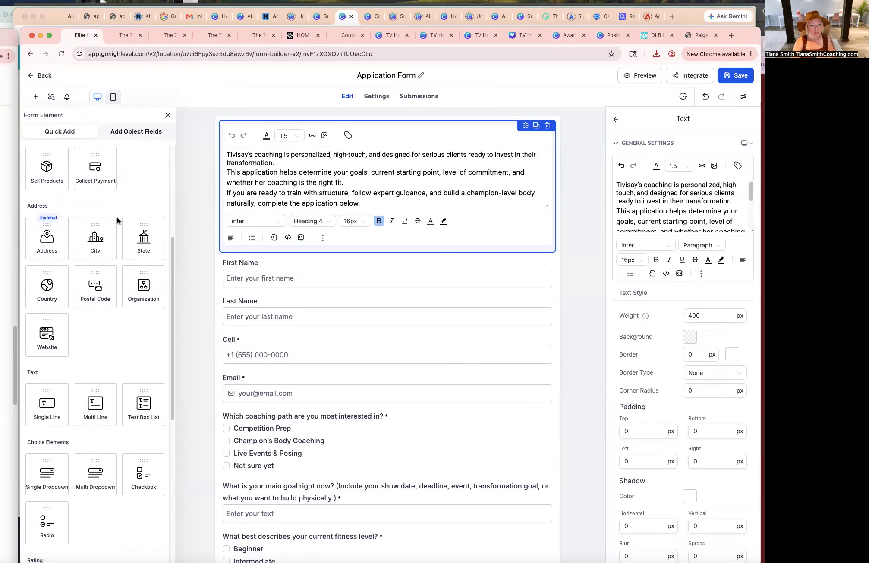
scroll(122, 227, down, 5)
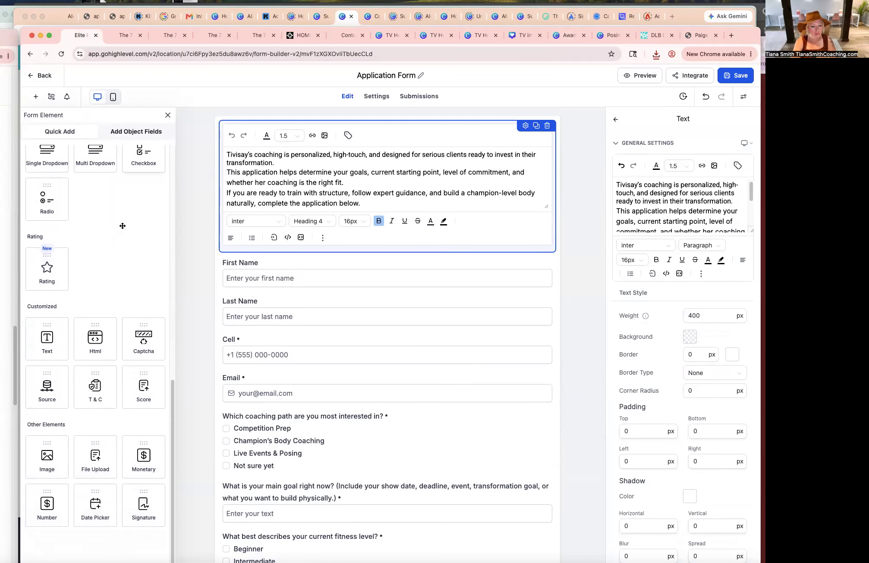
drag(46, 450, 367, 152)
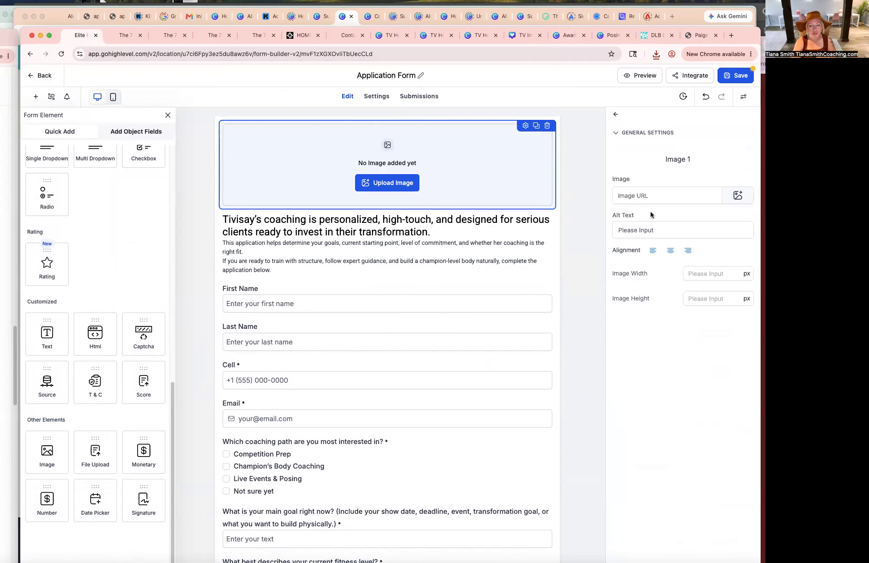
From the image element's upload, create a new media folder named Headers and open it.
click(403, 182)
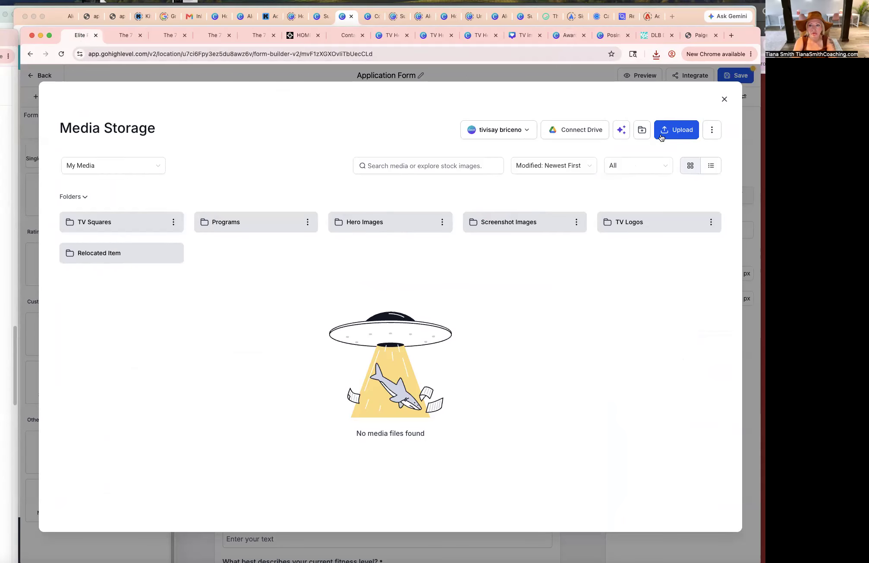
click(642, 129)
click(377, 322)
text(Headers)
click(485, 352)
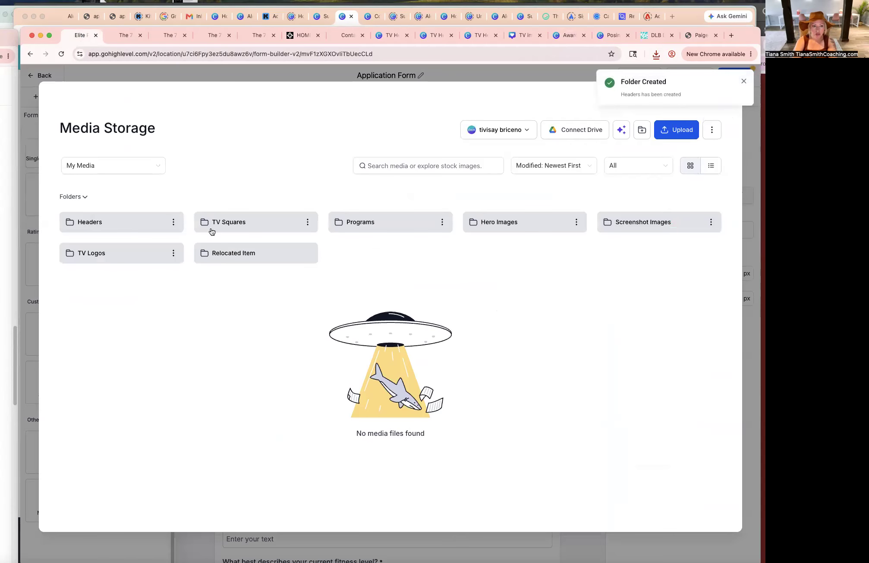
click(124, 227)
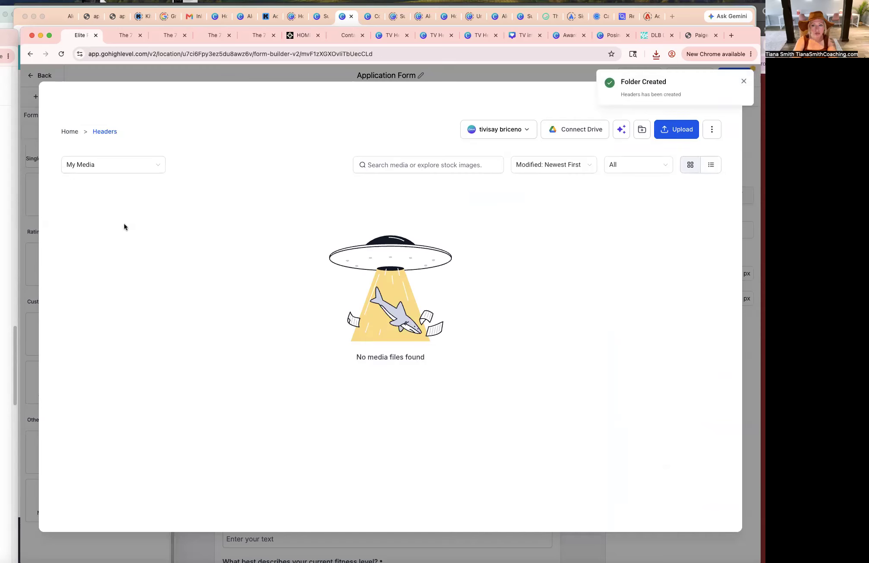
Upload the downloaded 'Award-Winning…Judge' header PNG into the Headers folder and insert it into the form's image element.
click(743, 82)
click(676, 128)
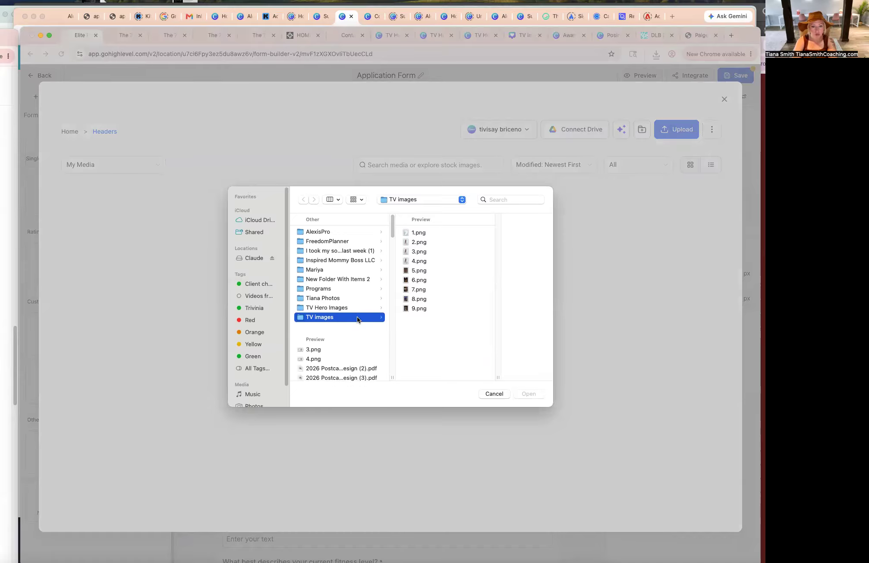
scroll(357, 318, down, 2)
scroll(353, 359, down, 10)
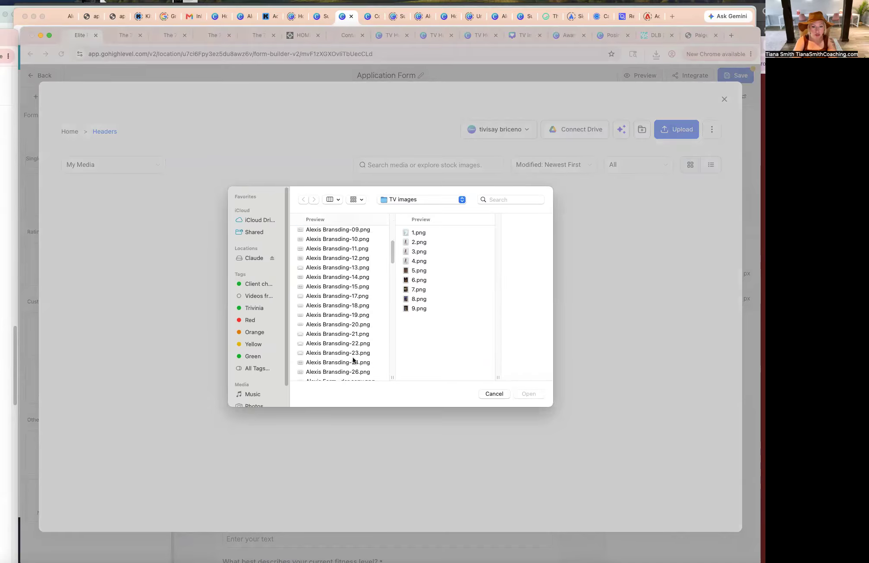
click(345, 312)
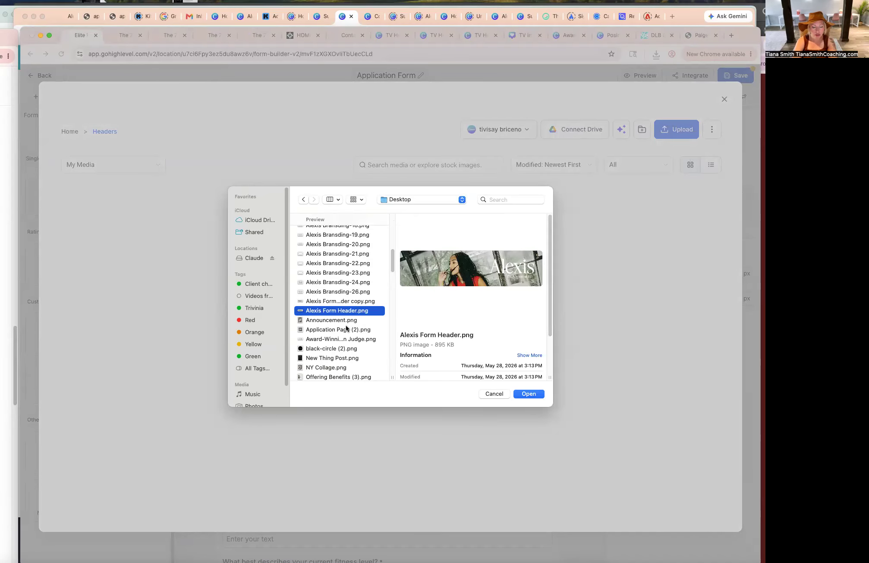
click(346, 340)
click(529, 394)
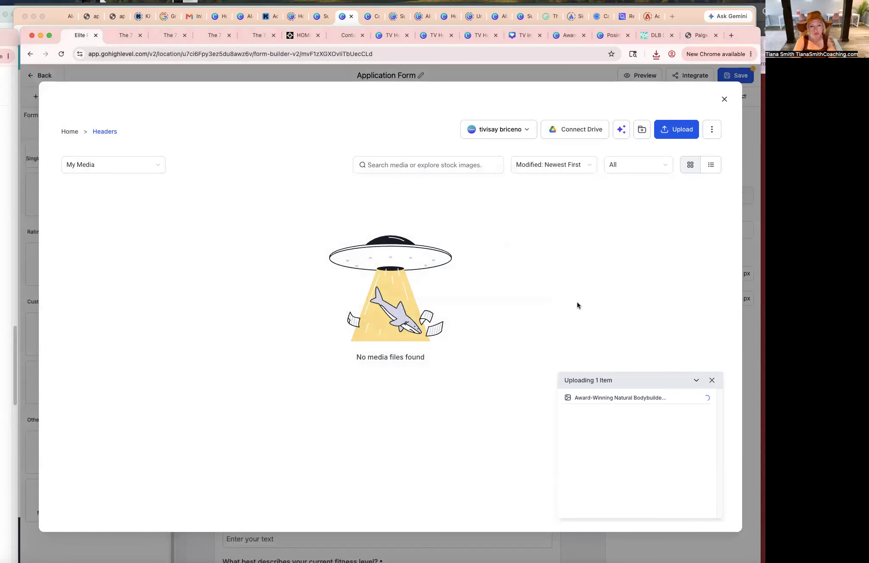
double_click(148, 283)
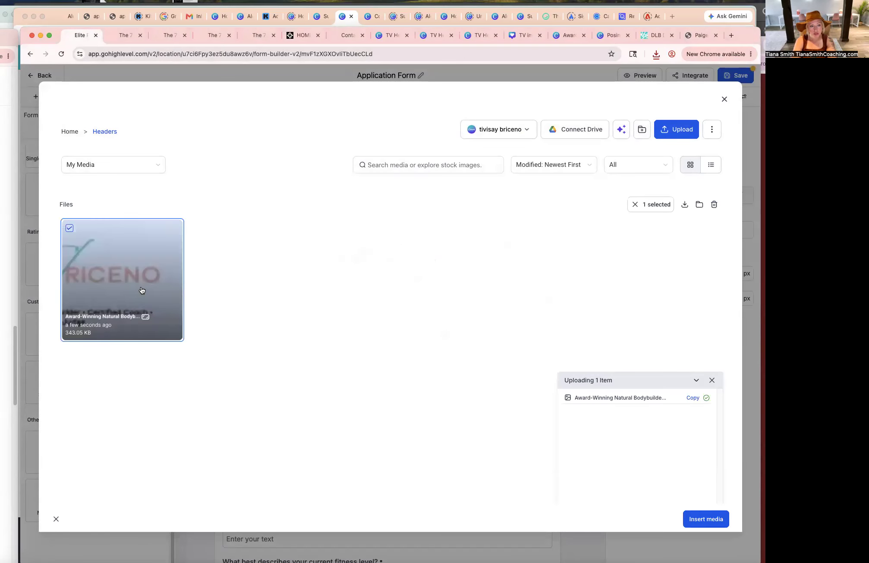
click(565, 326)
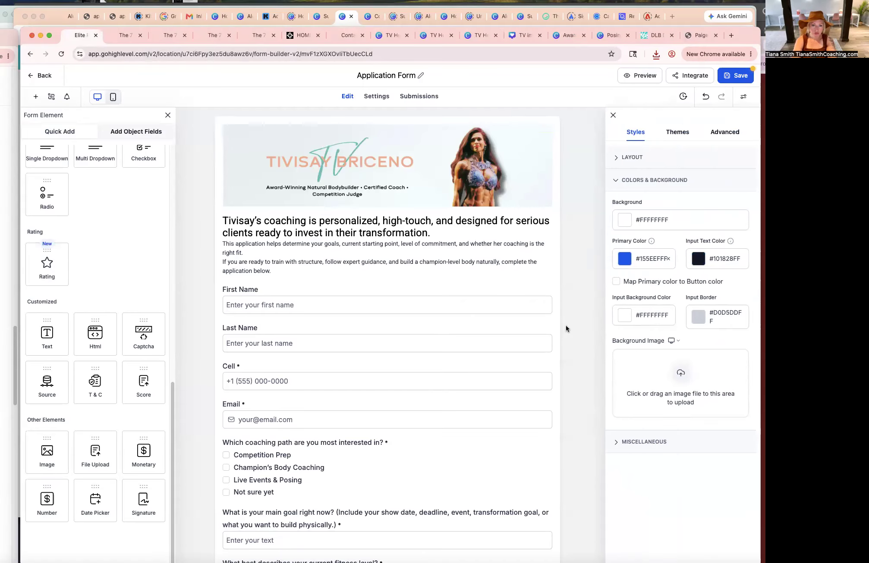
Set the intro's first sentence to Paragraph style and merge the following sentence onto the same paragraph.
click(431, 226)
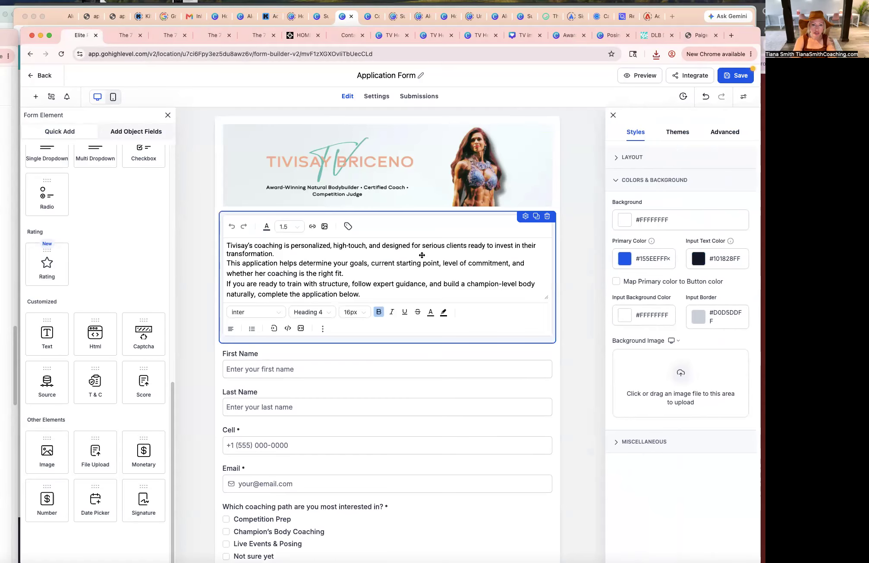
triple_click(405, 245)
click(313, 314)
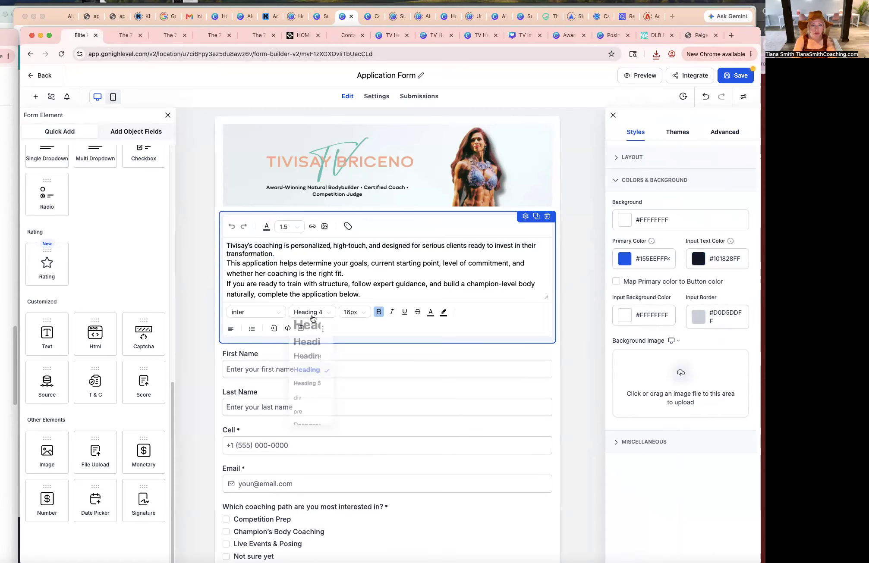
scroll(310, 388, down, 1)
click(306, 422)
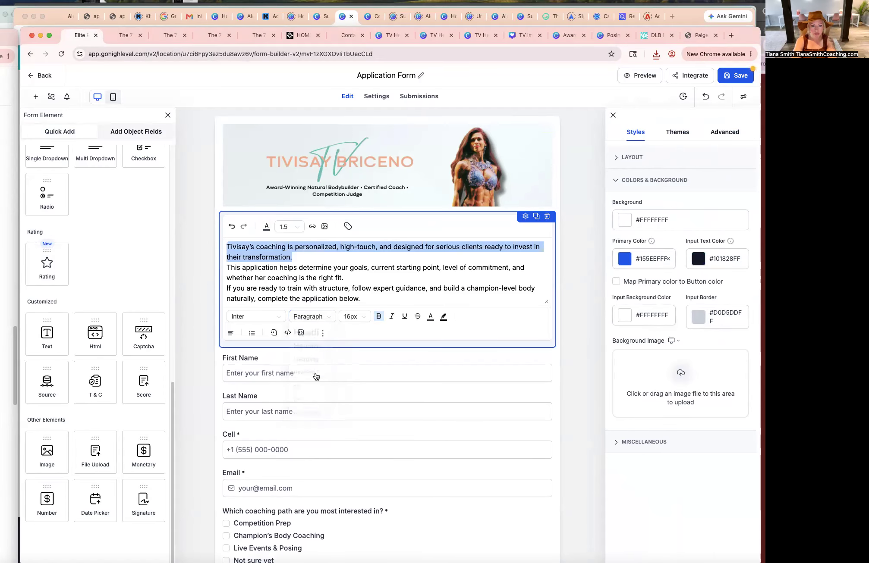
click(444, 268)
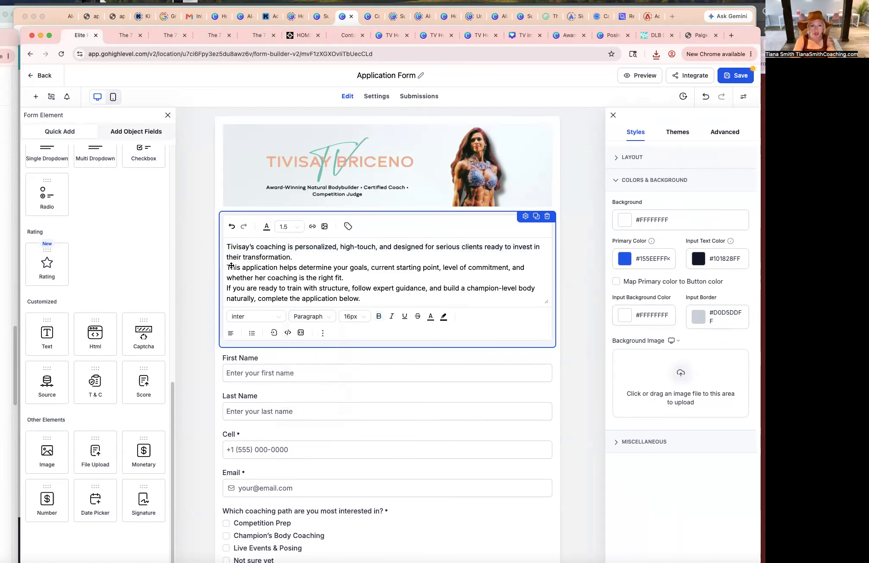
key(BackSpace)
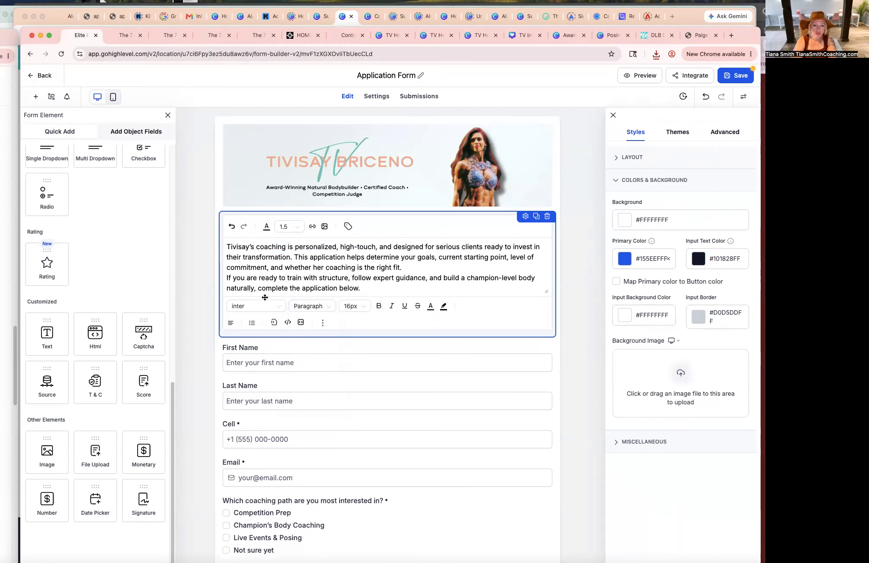
Join the intro's second sentence onto the end of the first paragraph.
key(BackSpace)
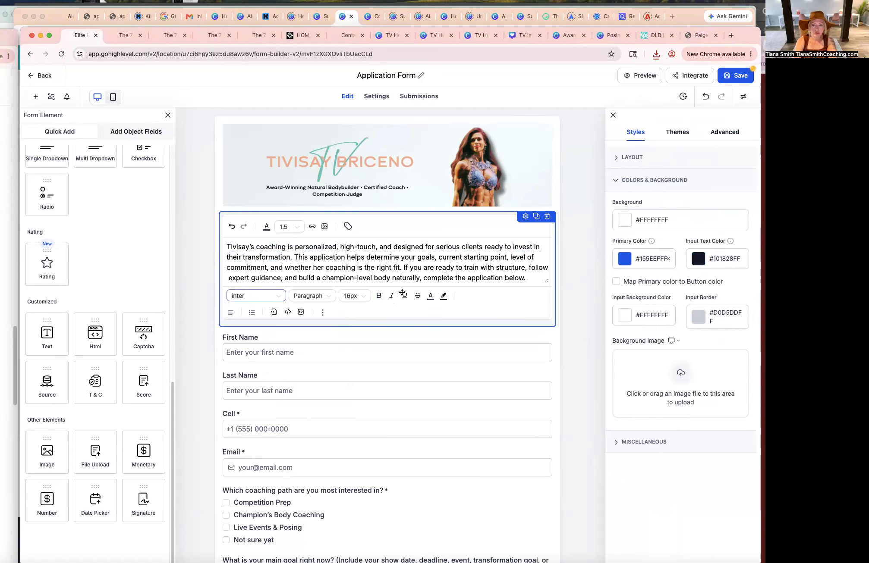
click(567, 296)
click(475, 226)
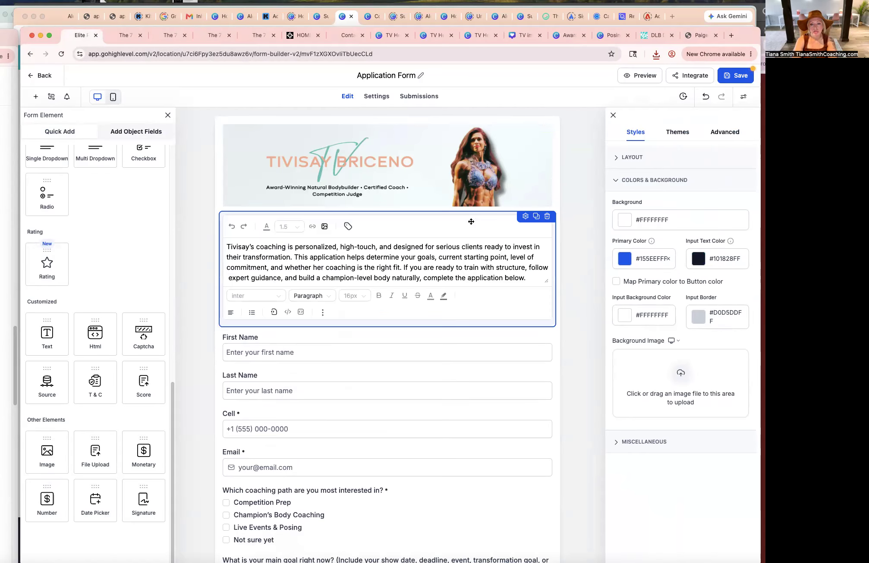
Review the form's layout, themes, advanced and colour styling options.
click(617, 158)
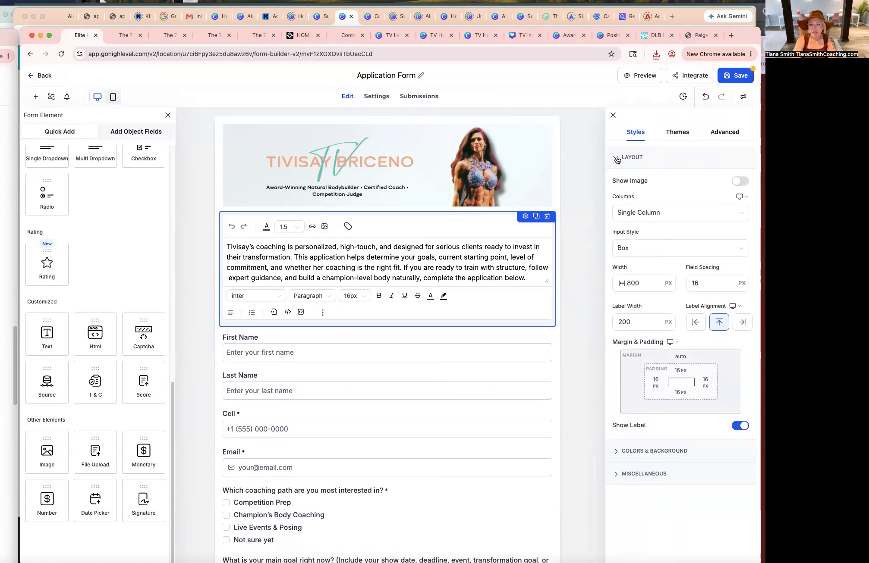
click(654, 281)
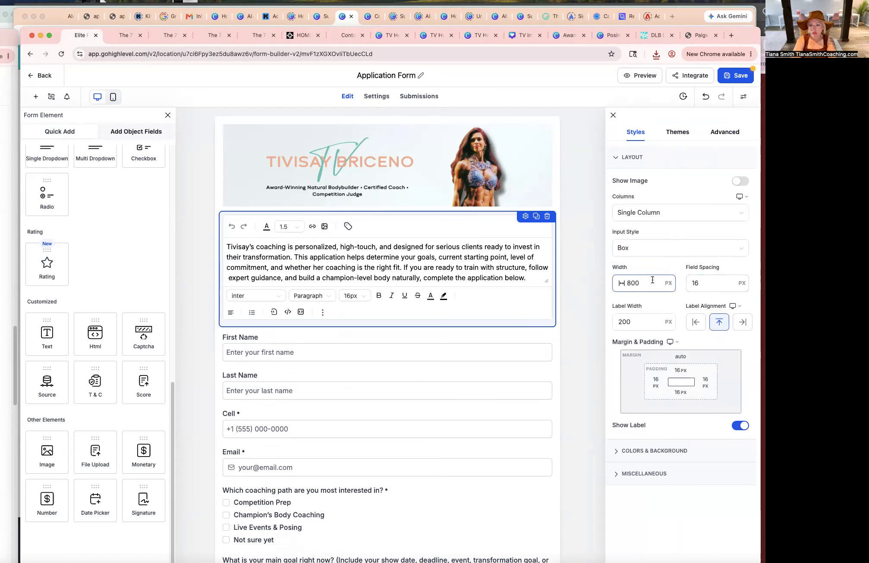
click(621, 158)
click(677, 132)
click(728, 133)
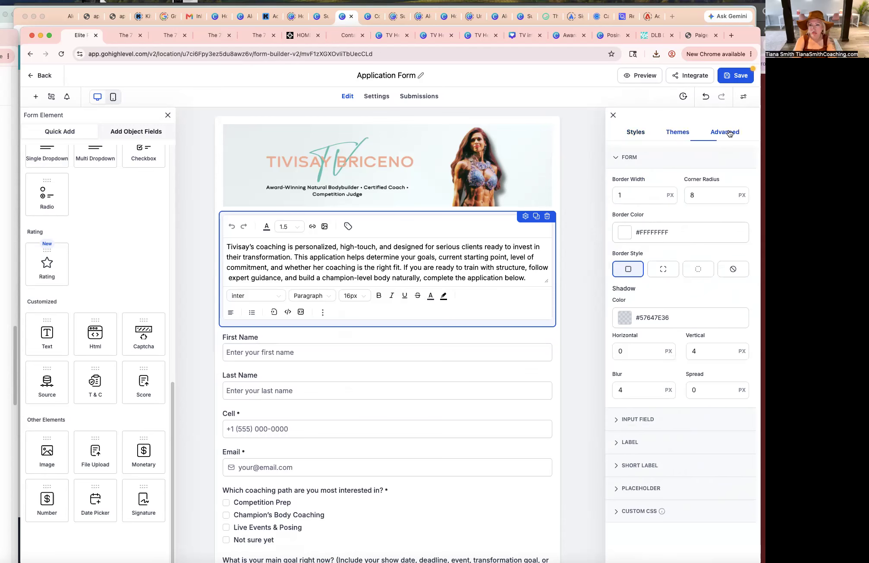
click(678, 132)
mouse_move(707, 331)
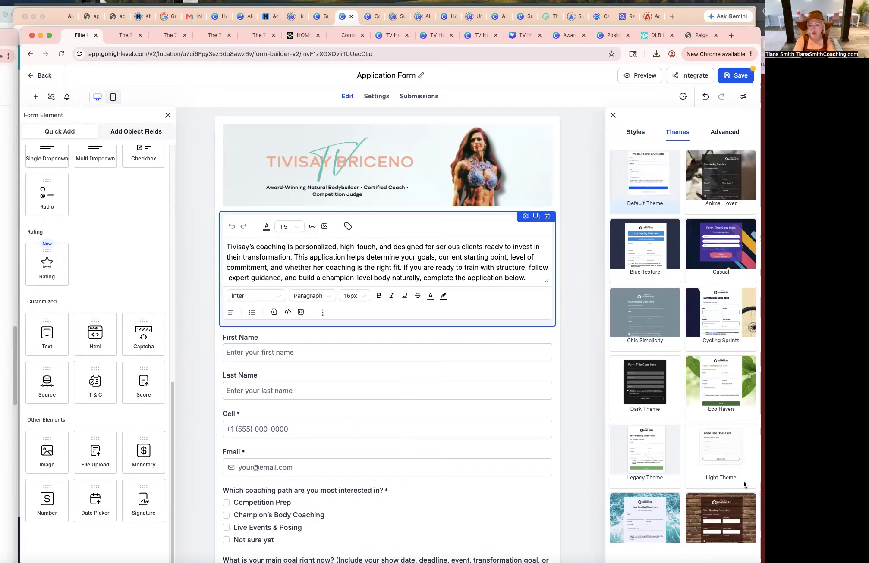
mouse_move(716, 476)
click(635, 133)
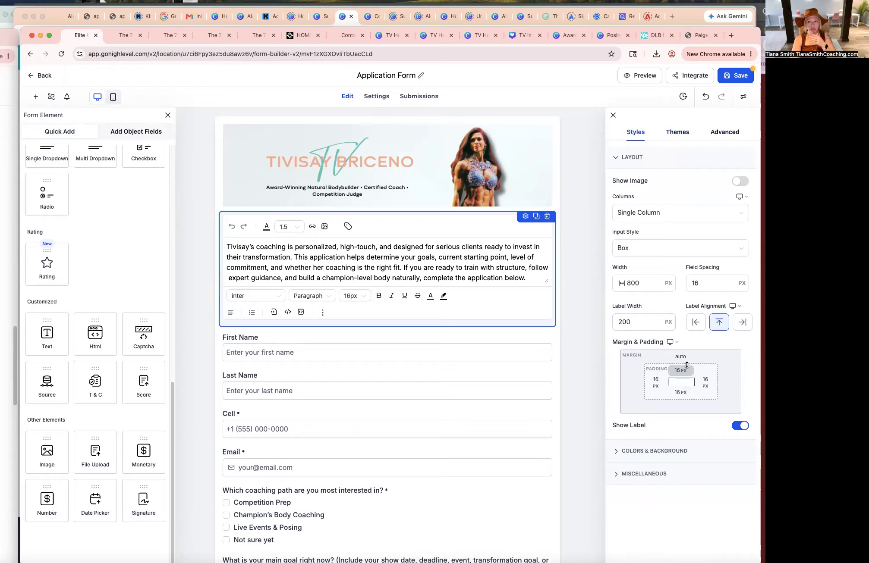
click(651, 451)
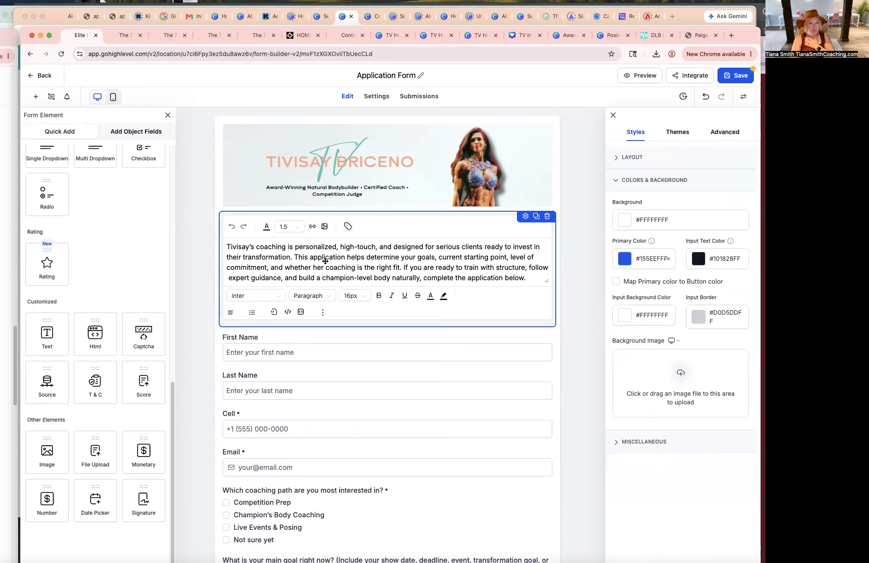
Set the entire intro text to 18px and save the form.
key(super+a)
click(354, 296)
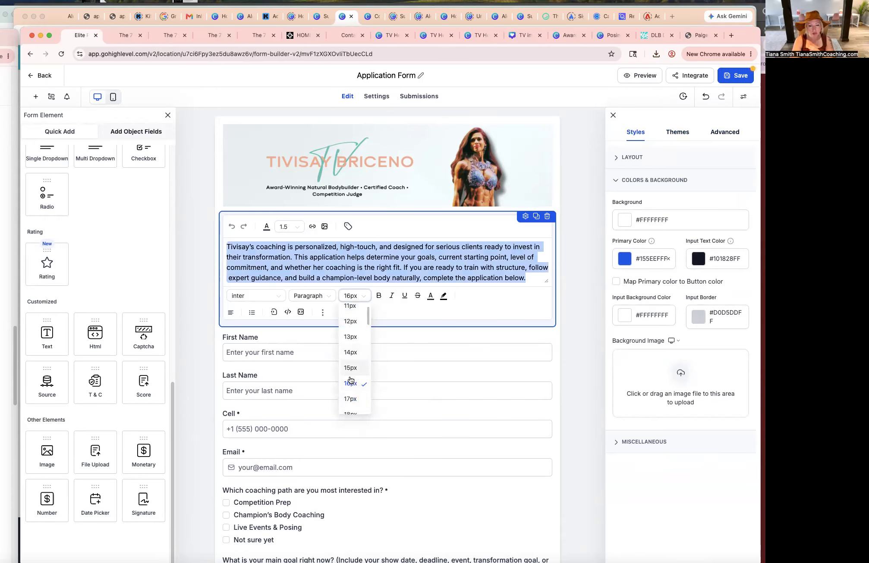
click(351, 412)
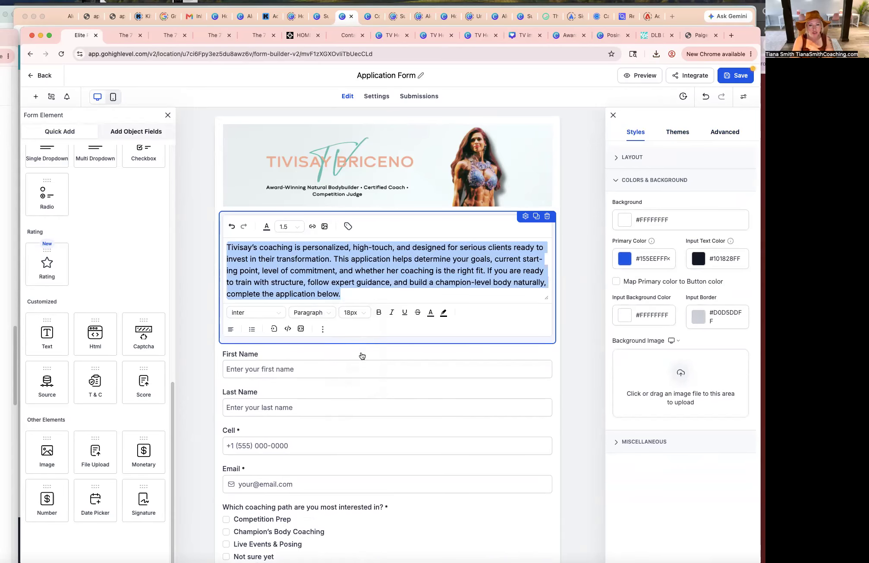
click(728, 76)
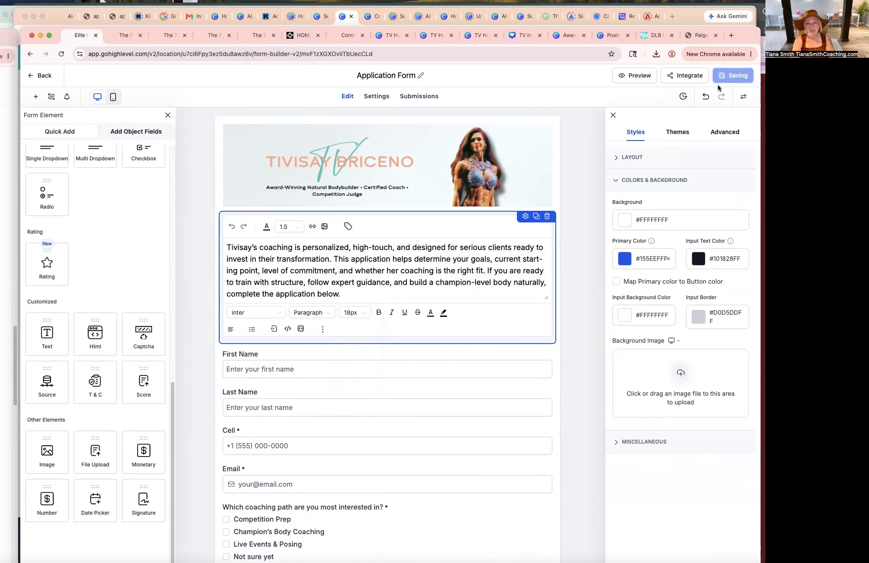
Preview the live form, scrolling through the questions and testing the First Name field.
click(645, 77)
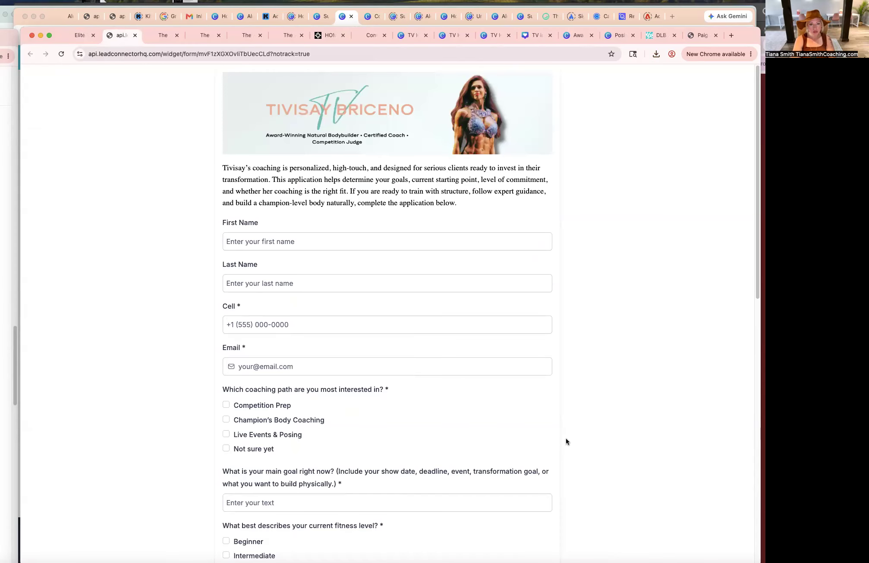
scroll(562, 423, down, 13)
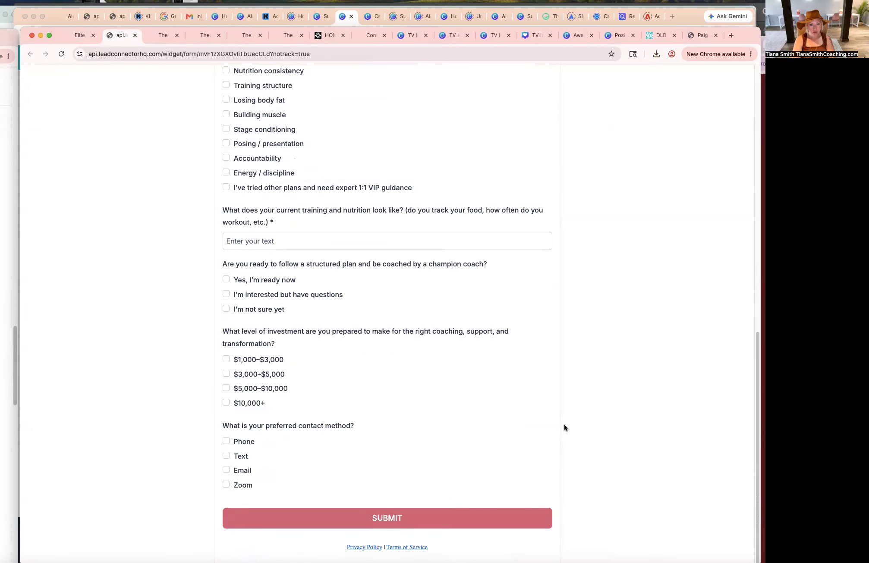
scroll(565, 425, up, 15)
click(302, 243)
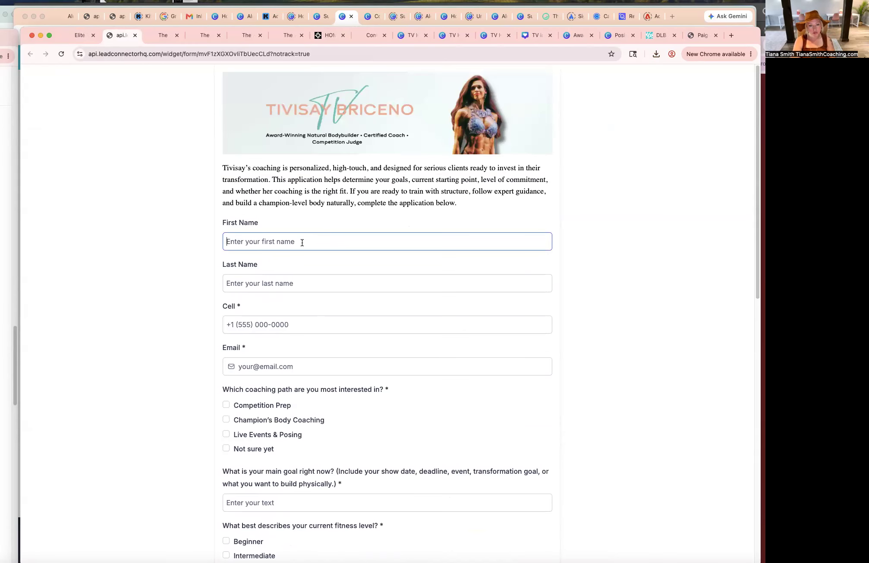
text(t)
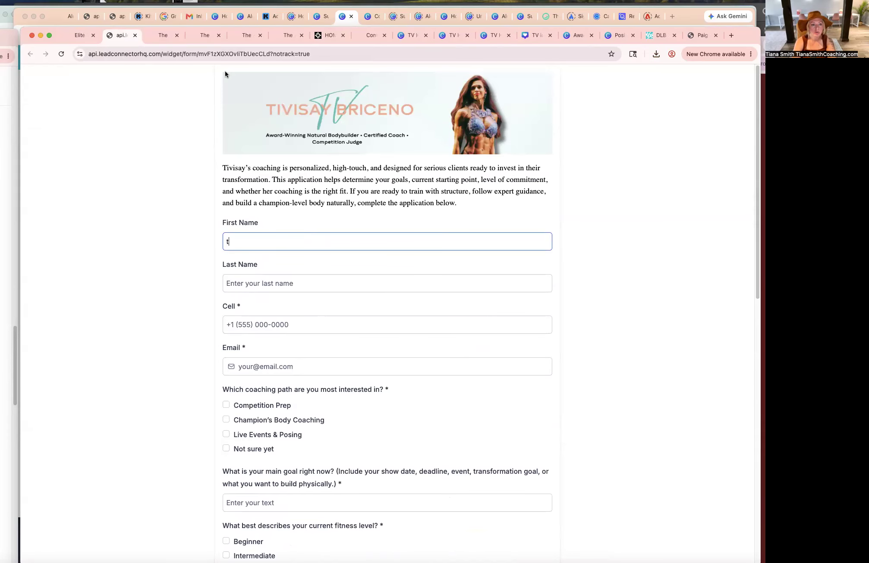
Back in the builder, open the form notification settings and turn on Email Notification.
click(76, 35)
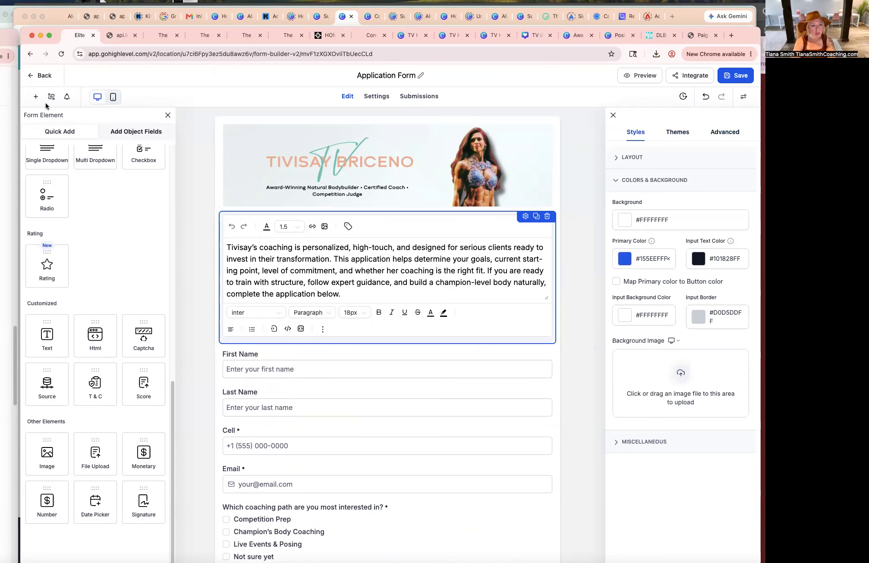
click(67, 97)
click(162, 152)
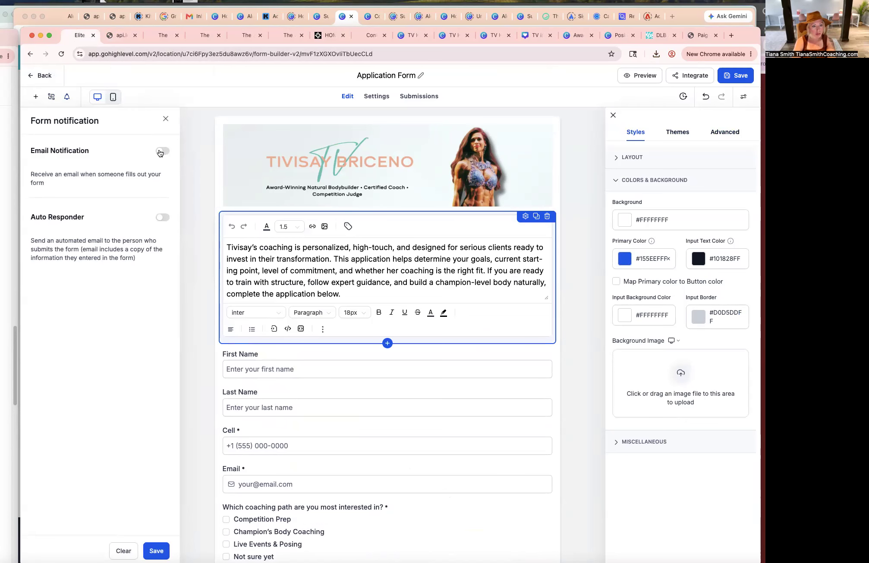
triple_click(97, 216)
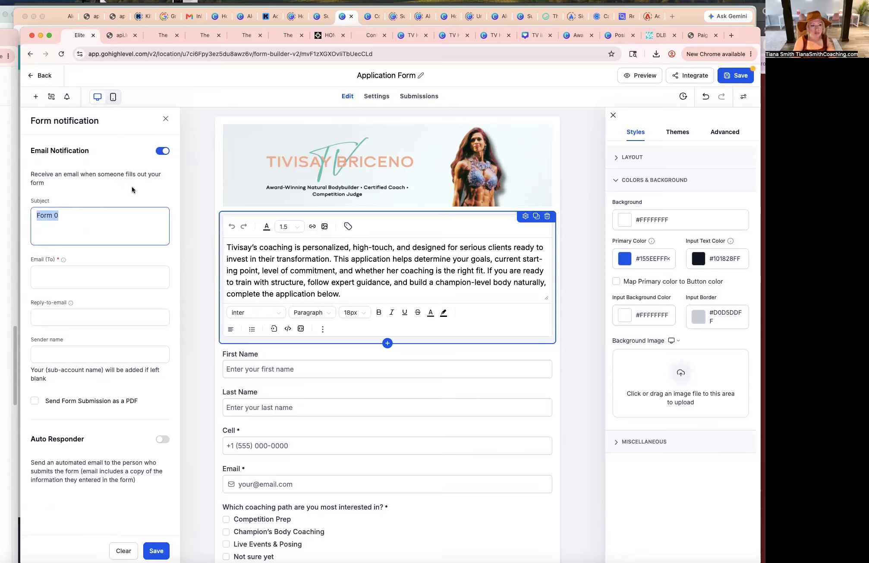
Capture a screenshot of the notification settings panel and switch to the ChatGPT Tivisay Website Redesign window.
key(super+shift+4)
drag(17, 108, 205, 476)
mouse_move(741, 33)
mouse_down()
mouse_move(582, 41)
mouse_move(764, 136)
mouse_move(749, 34)
mouse_up()
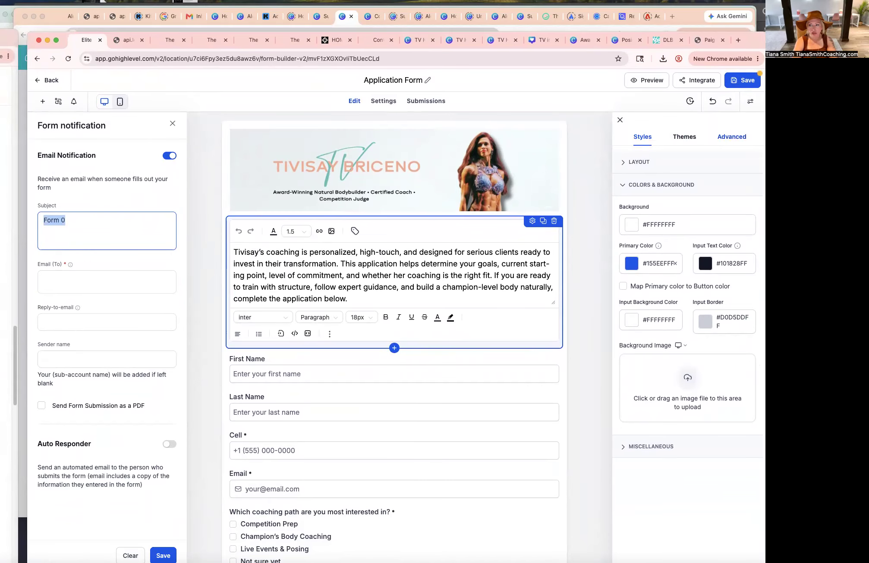
key(super+Tab)
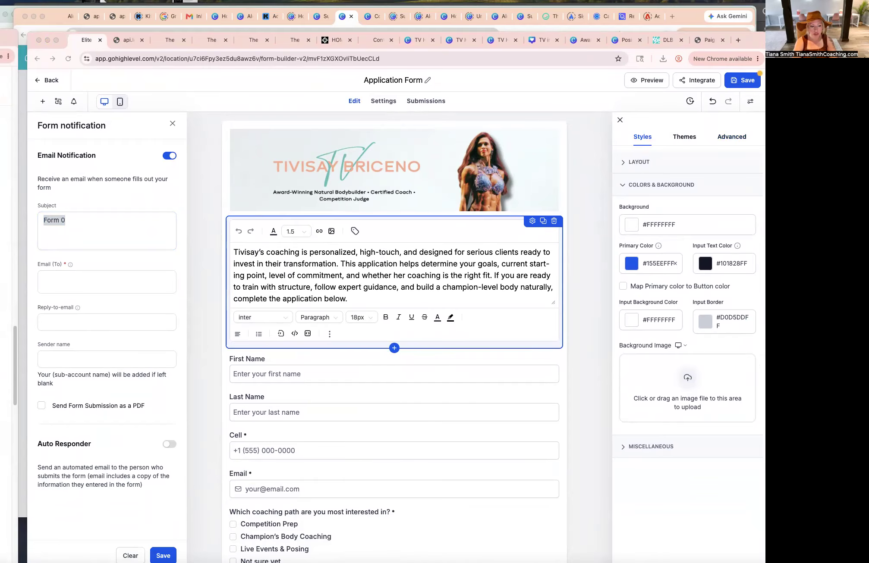
click(1, 562)
right_click(2, 562)
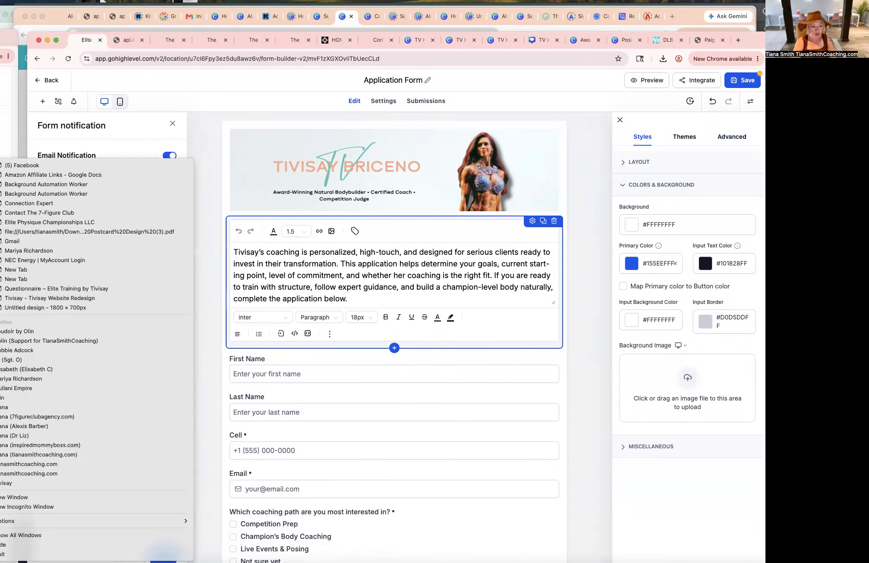
click(25, 407)
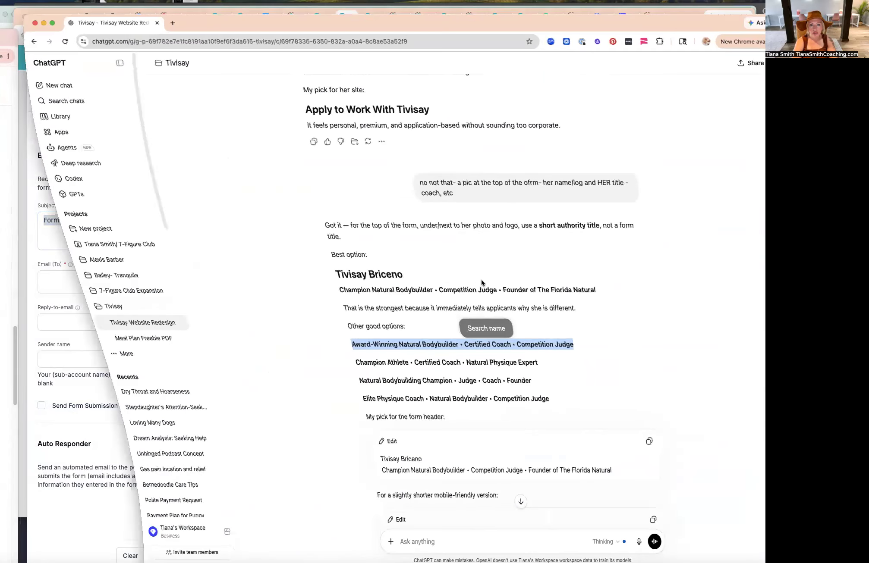
Write the ChatGPT prompt 'can you help me with auto responders for her form please'.
drag(485, 15, 524, 20)
click(373, 548)
text(can you help me with auto reso)
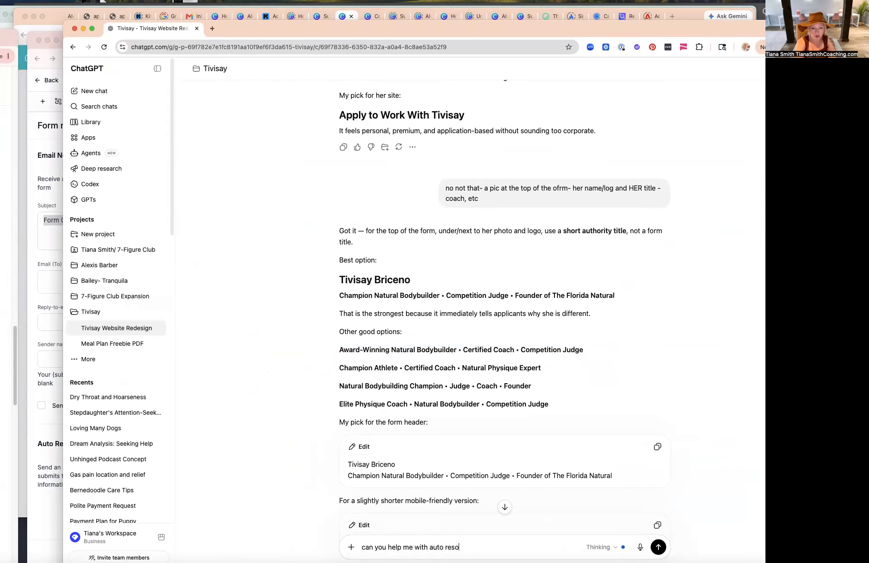
text(nders for her form please)
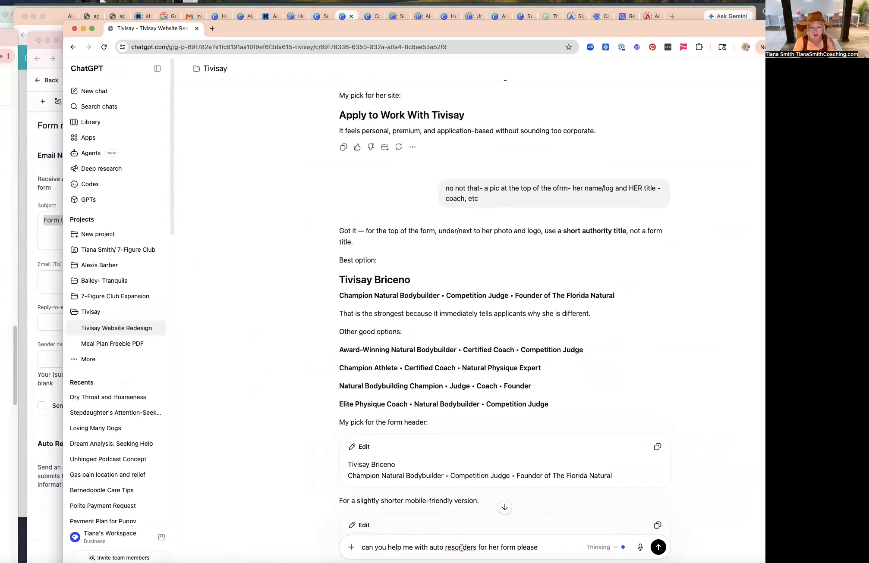
click(456, 547)
text(p)
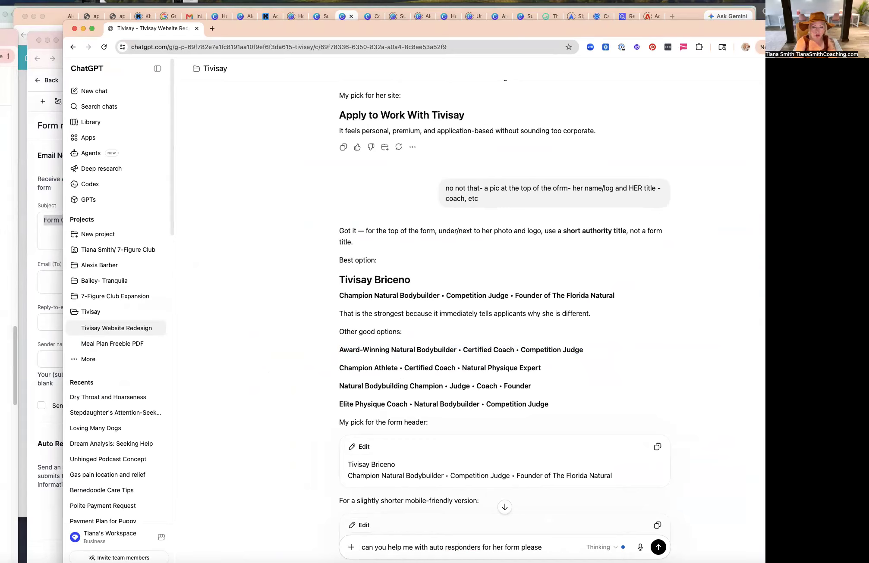
Attach the latest Desktop screenshot to the prompt and send it.
click(352, 547)
click(400, 451)
drag(631, 27, 621, 13)
scroll(398, 318, down, 15)
click(403, 347)
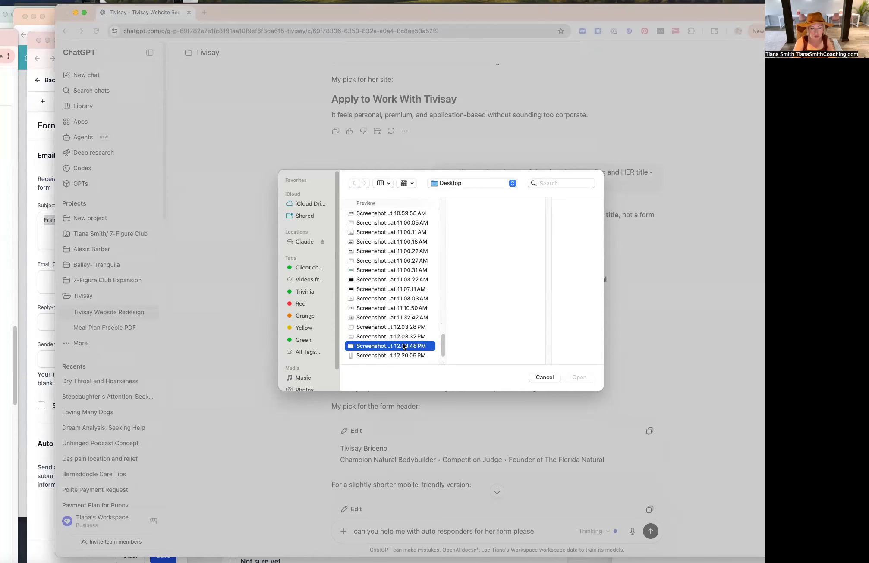
click(400, 355)
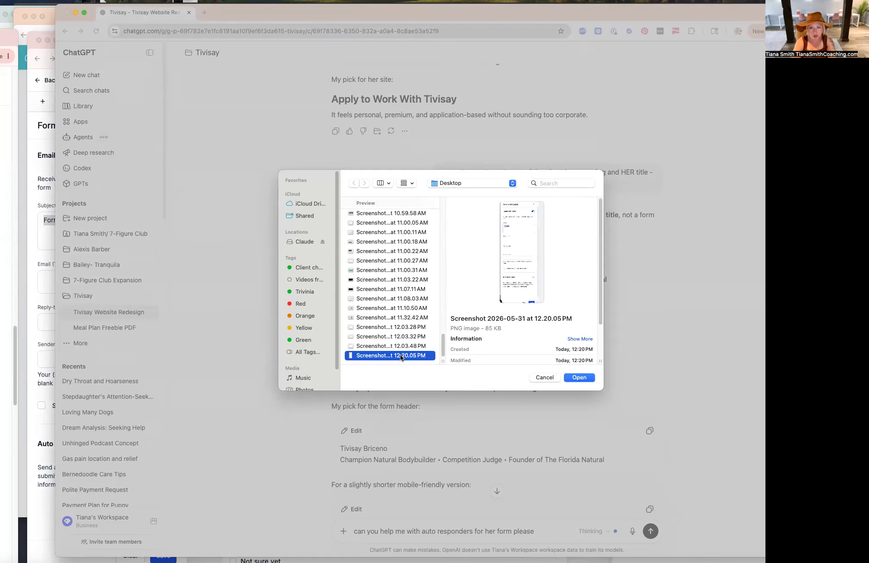
click(579, 377)
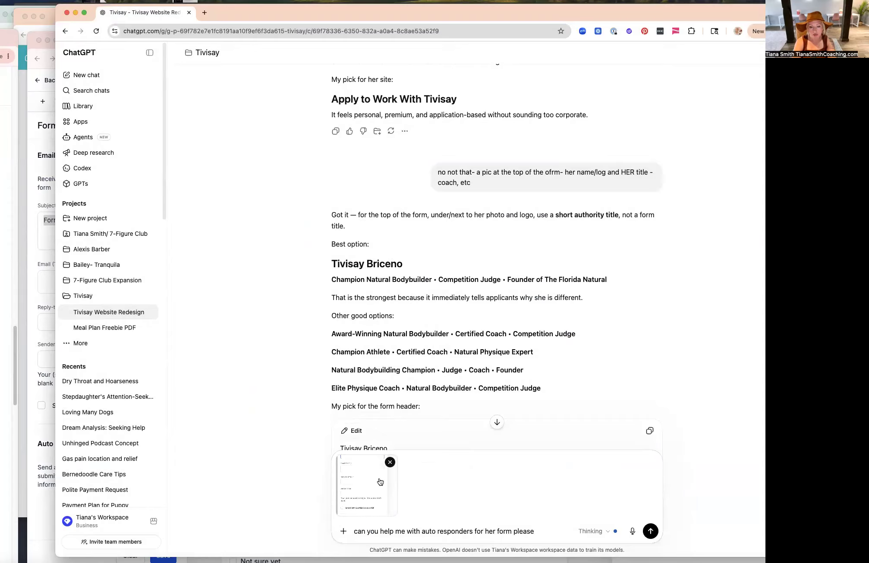
click(650, 531)
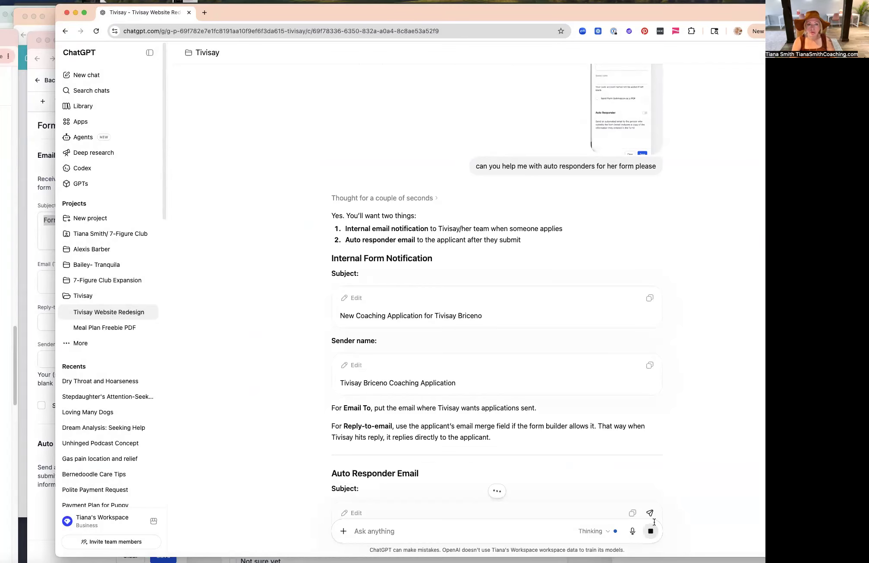
drag(280, 15, 868, 22)
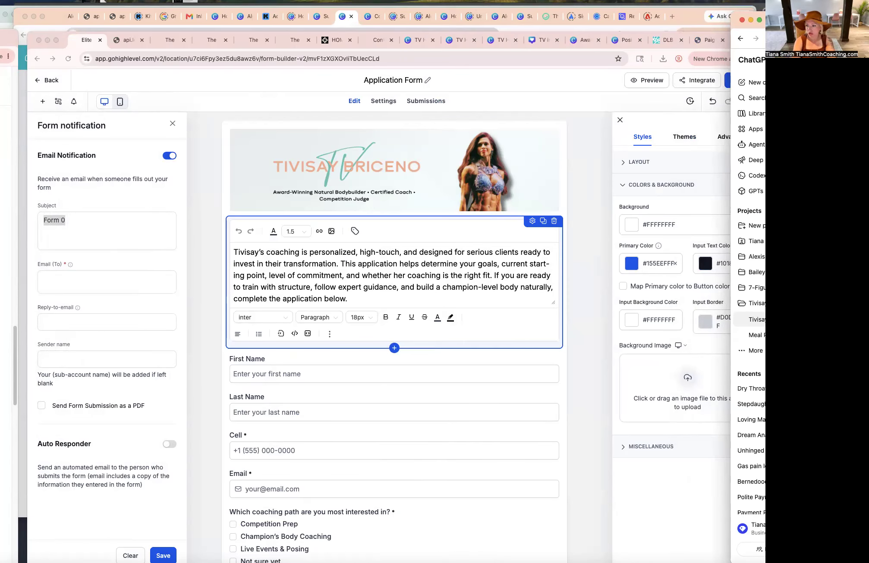
click(78, 223)
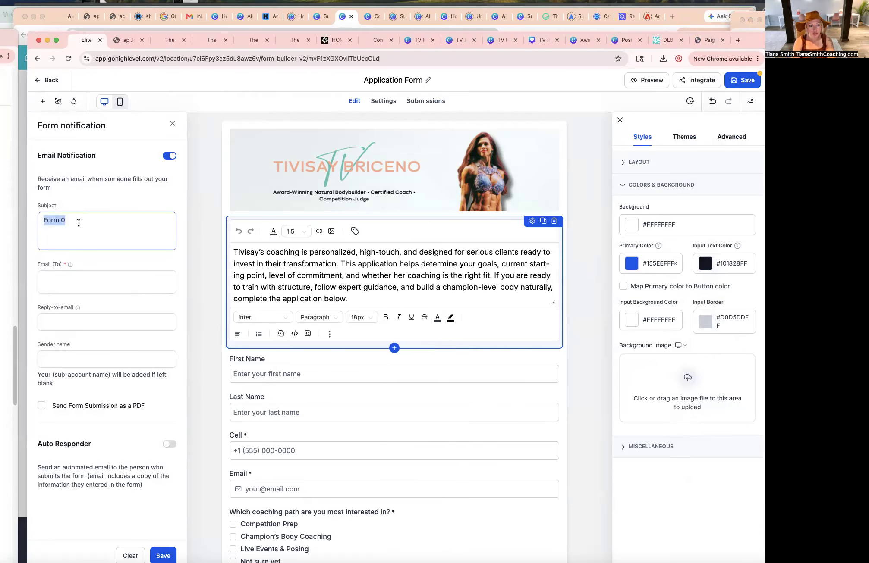
key(super+Tab)
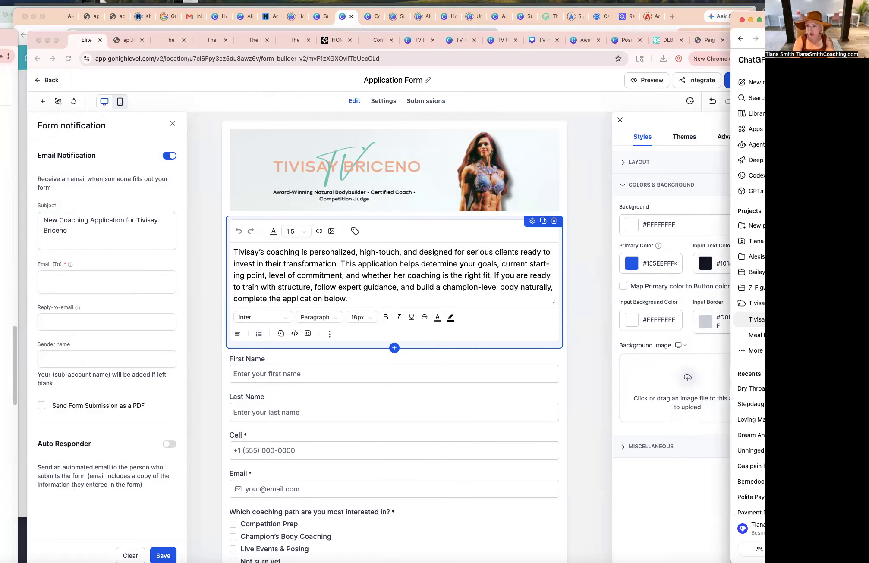
click(63, 286)
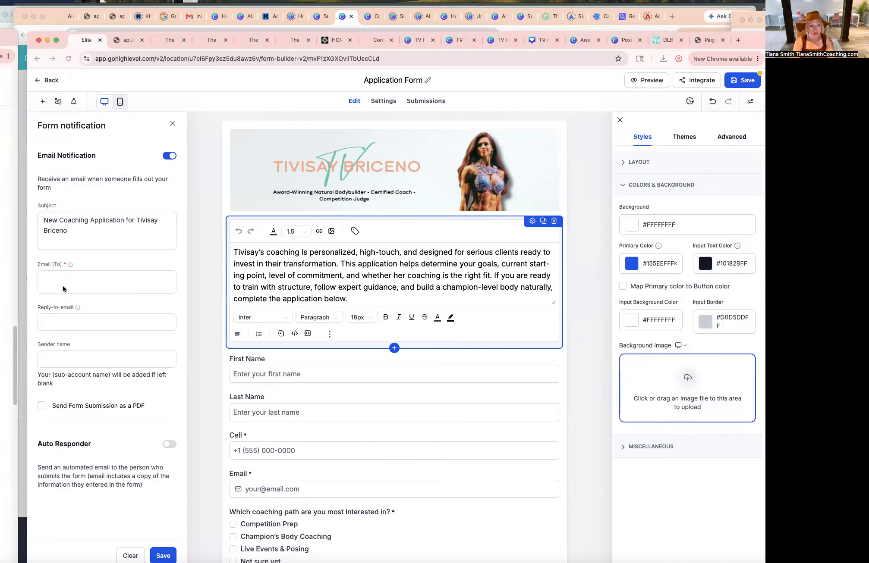
click(63, 356)
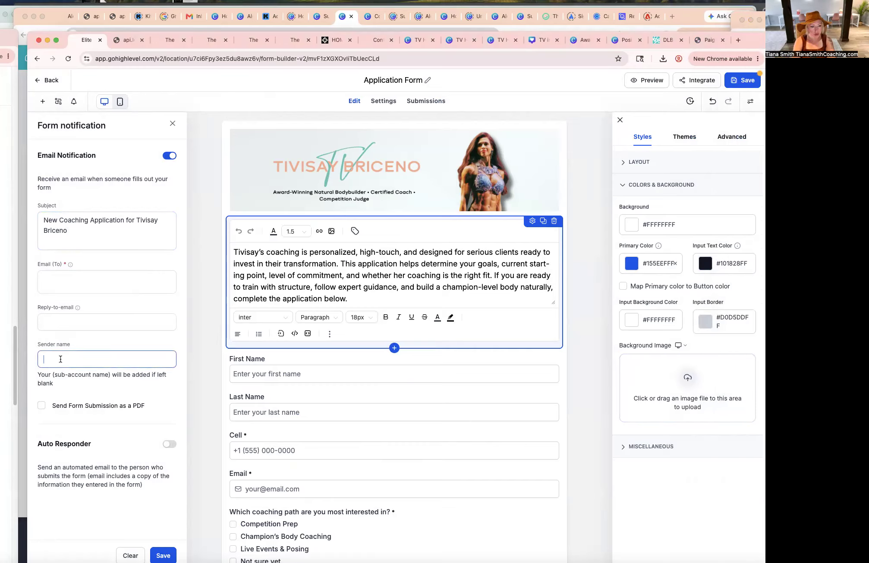
click(76, 282)
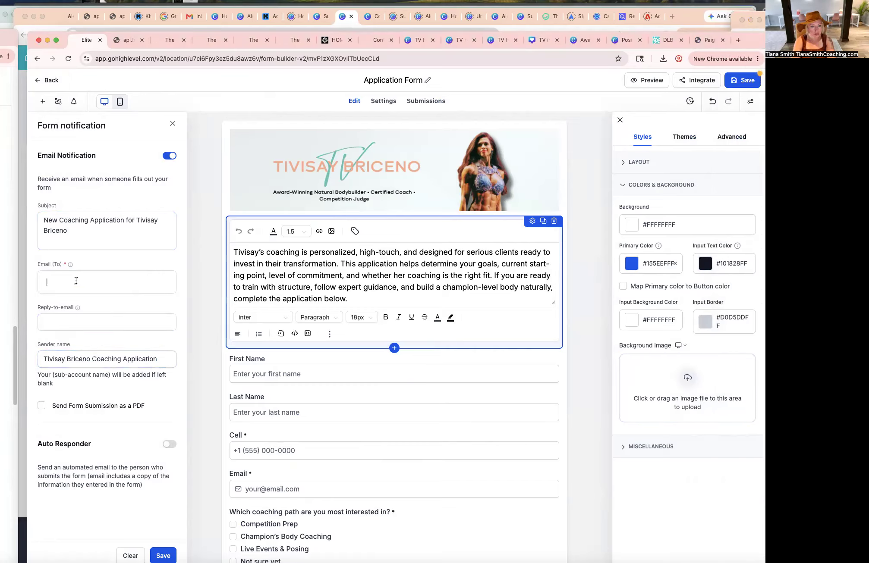
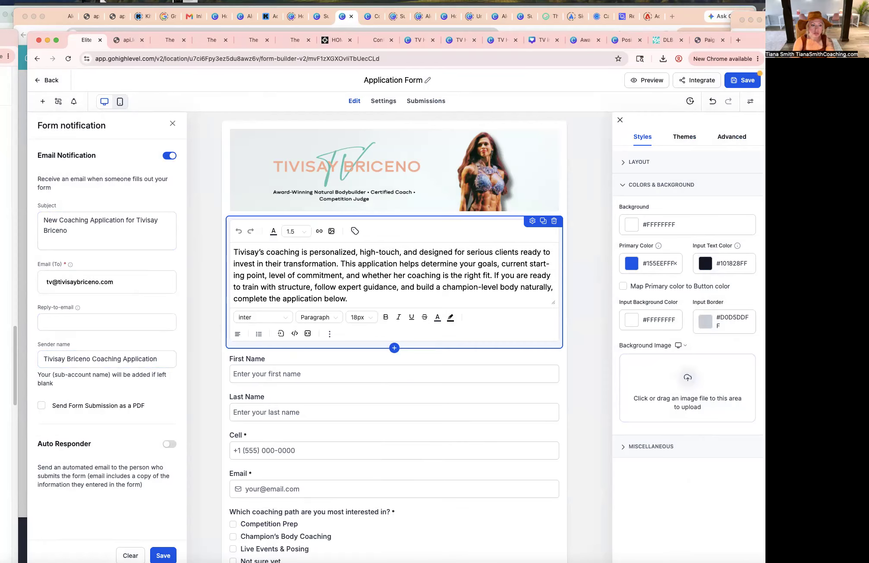
Enter the notification recipient's email address and copy it into the reply-to email field.
key(super+a)
key(super+c)
click(78, 322)
key(super+v)
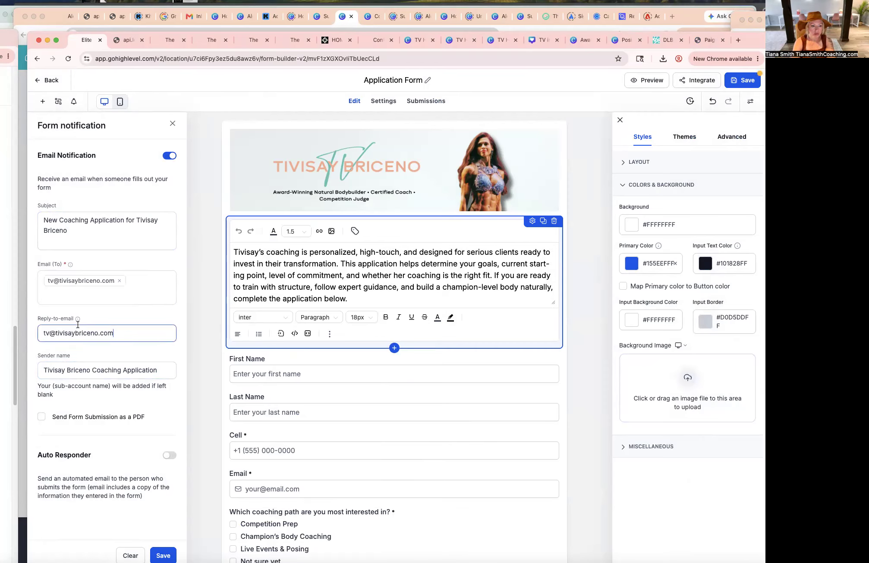
Enable sending the form submission as a PDF and turn on the auto responder.
click(42, 417)
click(169, 456)
scroll(139, 415, down, 4)
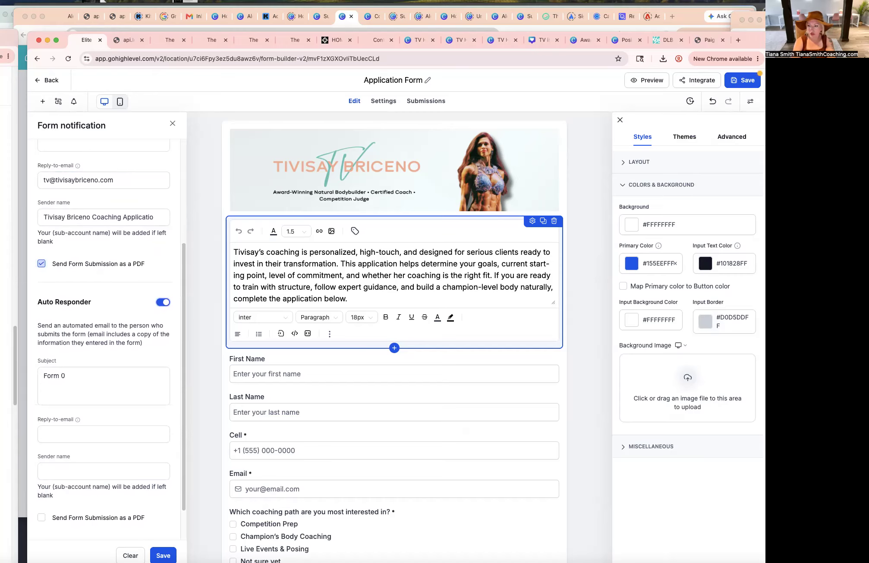
Paste 'Your Coaching Application Has Been Received' as the auto responder subject.
key(super+grave)
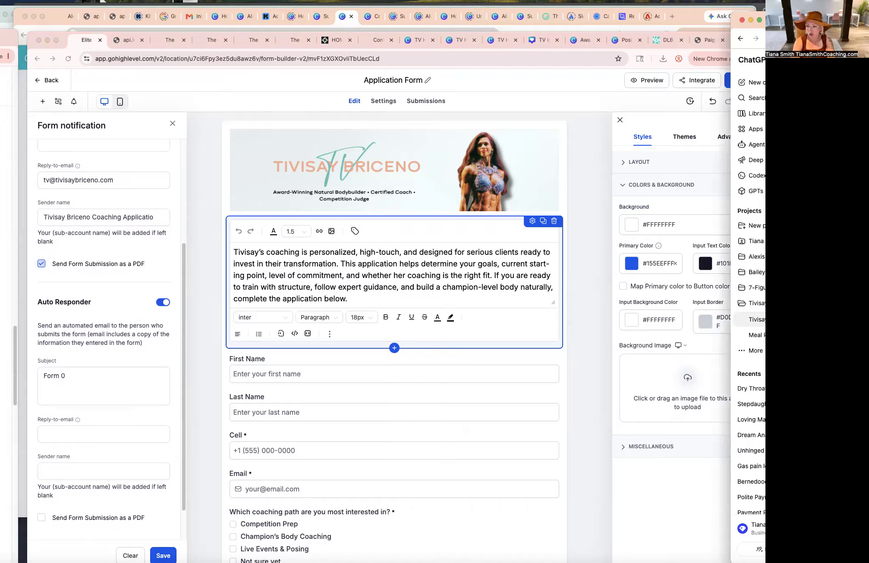
click(89, 371)
key(super+a)
key(super+v)
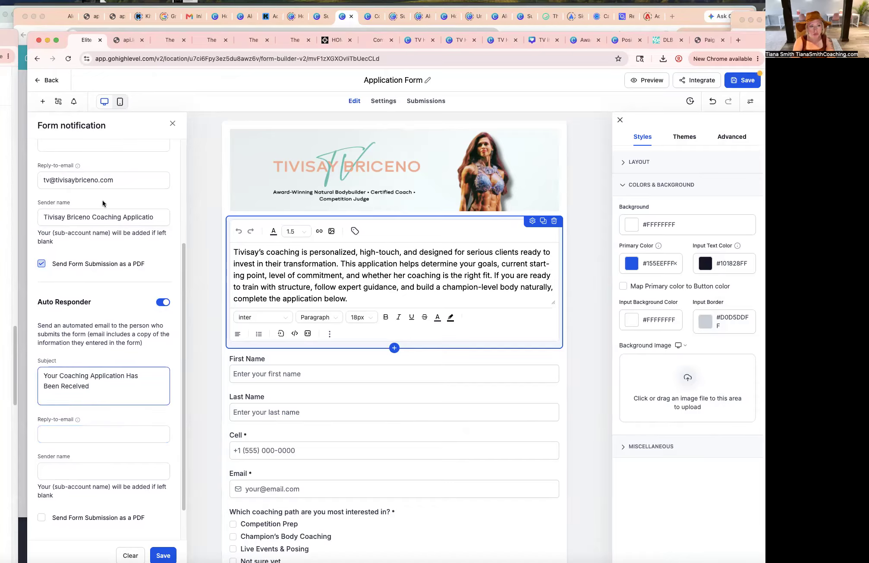
Copy the notification reply-to email address into the auto responder's reply-to email field.
triple_click(101, 182)
key(super+c)
click(83, 435)
key(super+v)
click(83, 470)
key(super+v)
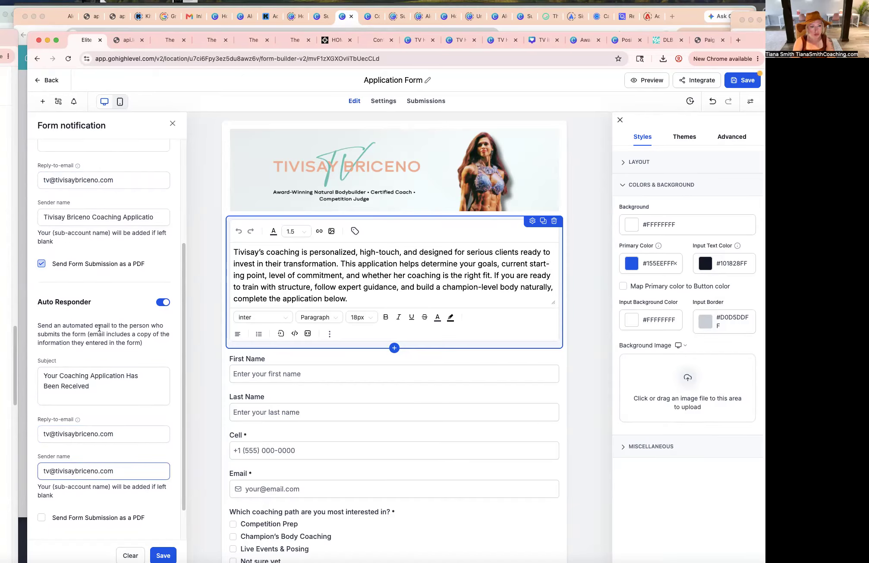
scroll(100, 329, up, 1)
triple_click(99, 236)
click(84, 492)
triple_click(83, 492)
key(super+v)
scroll(84, 492, down, 3)
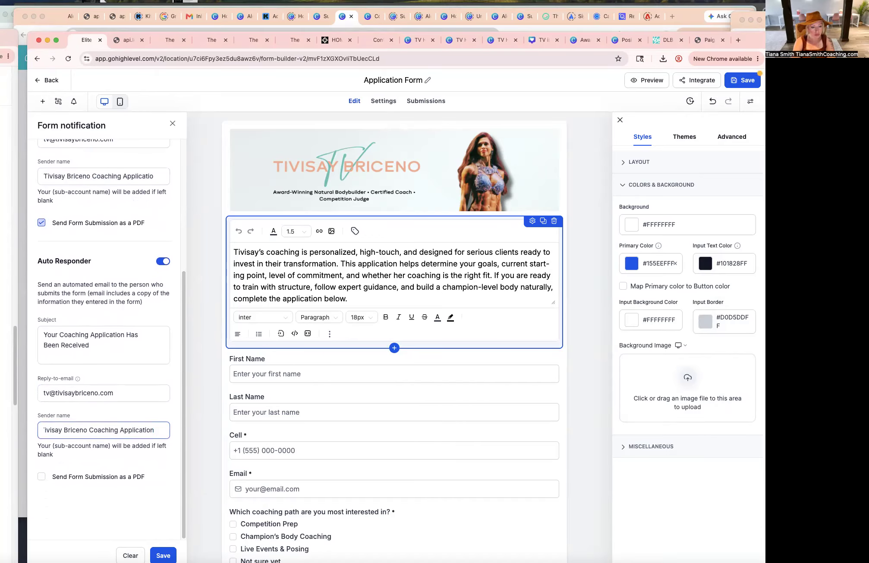
Save the form notification settings and then save the form.
scroll(146, 500, up, 5)
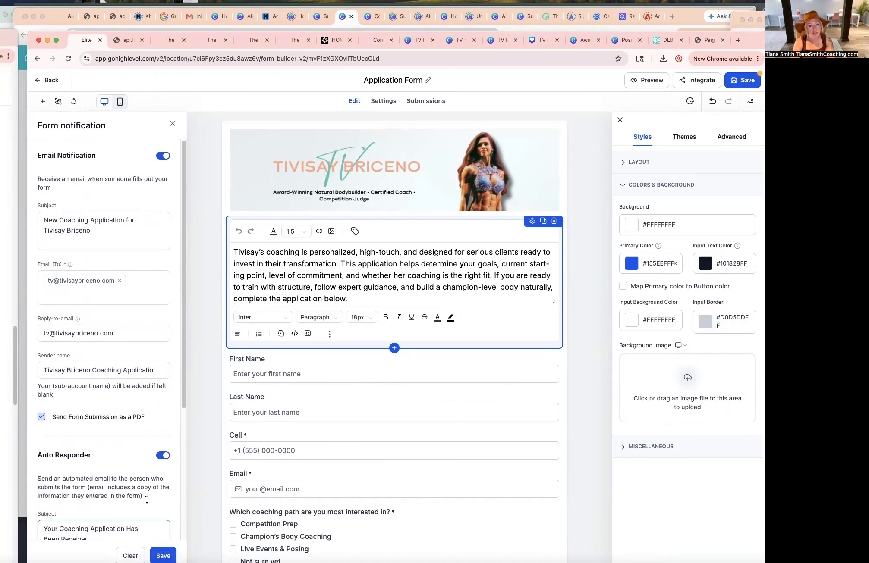
scroll(173, 444, down, 5)
click(164, 556)
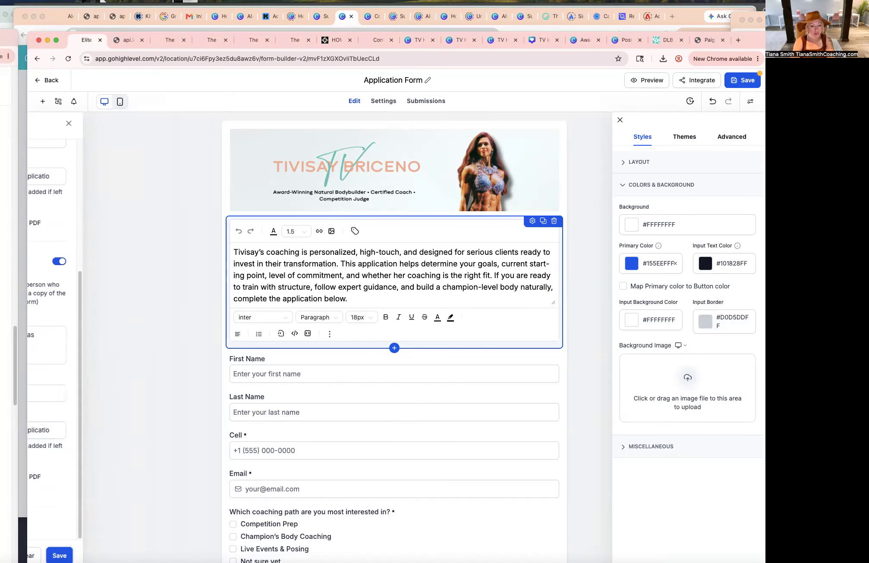
click(746, 80)
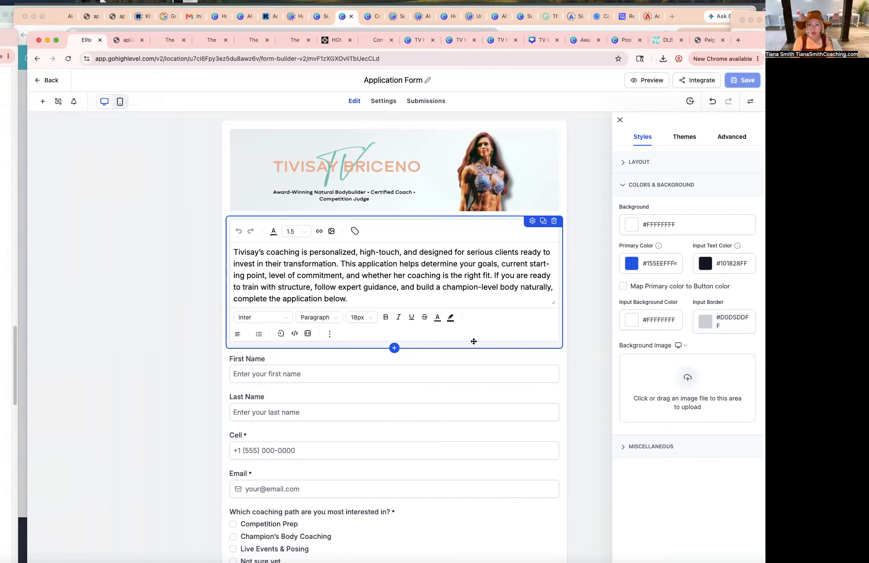
Preview the application form and scroll through all its questions.
click(655, 82)
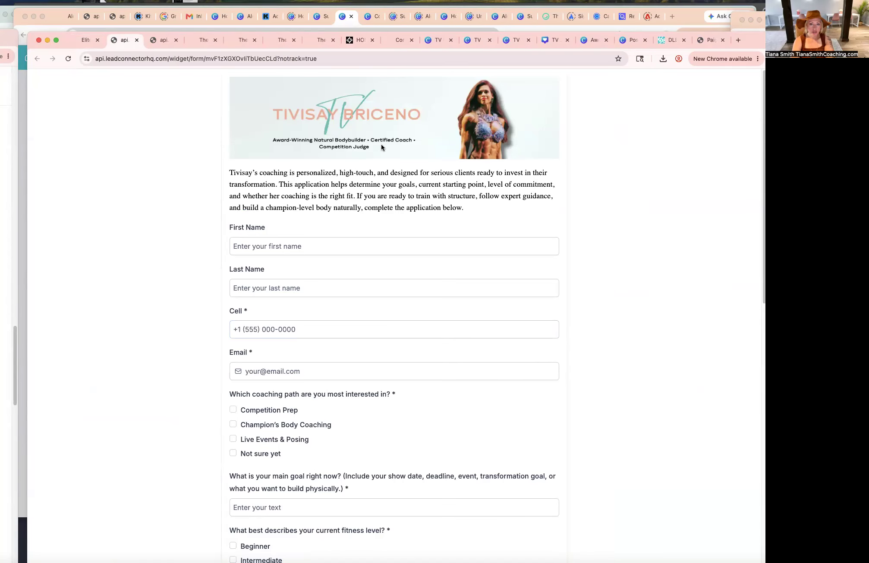
click(531, 373)
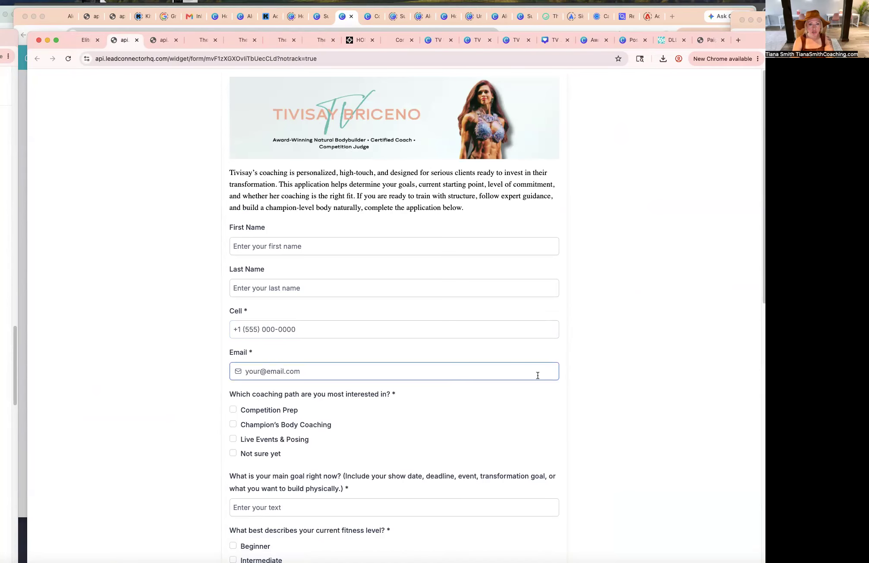
scroll(538, 375, down, 10)
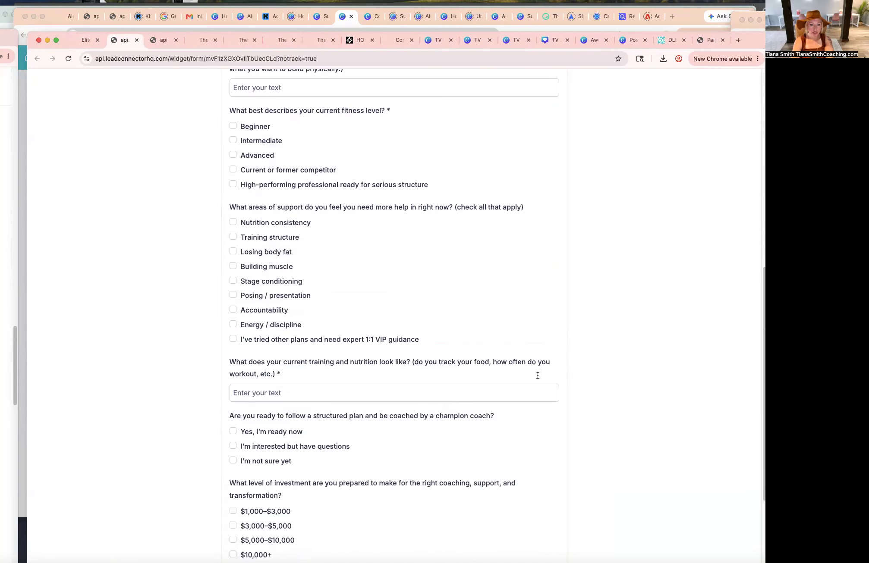
scroll(538, 376, down, 3)
scroll(537, 375, up, 13)
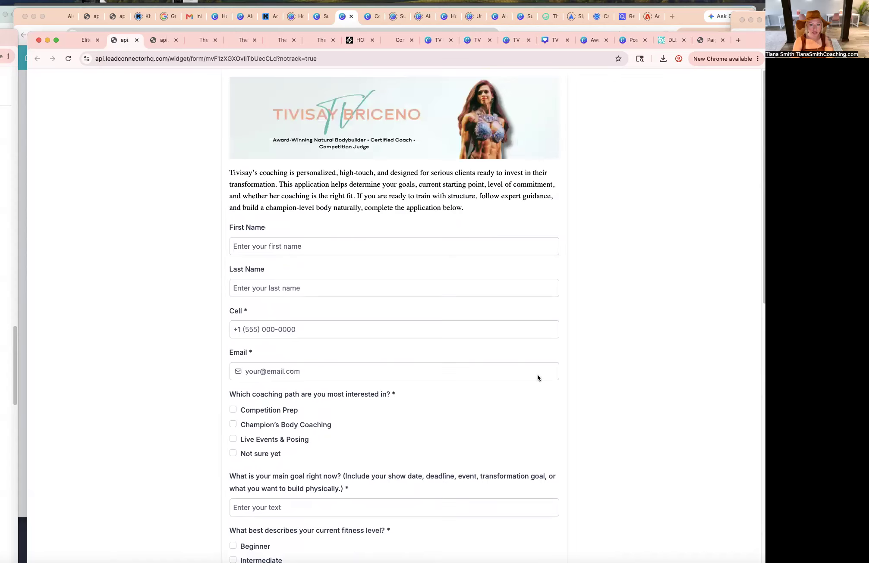
scroll(524, 395, down, 13)
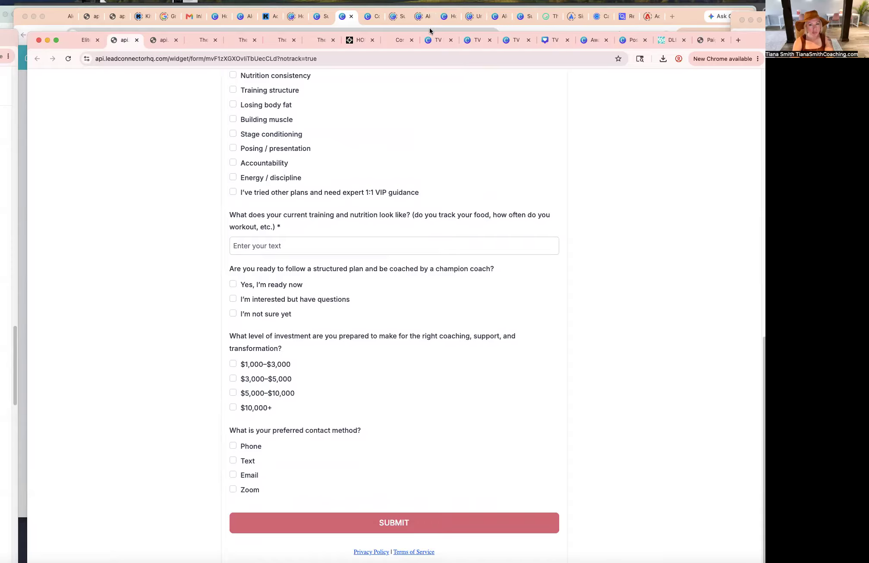
Review the brand color palette in Canva and compare it with the website preview.
click(437, 40)
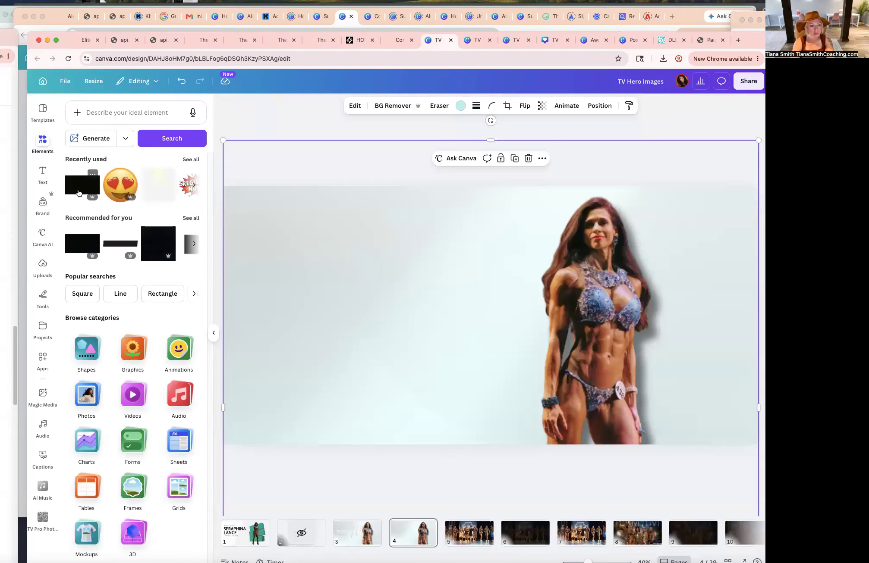
click(43, 204)
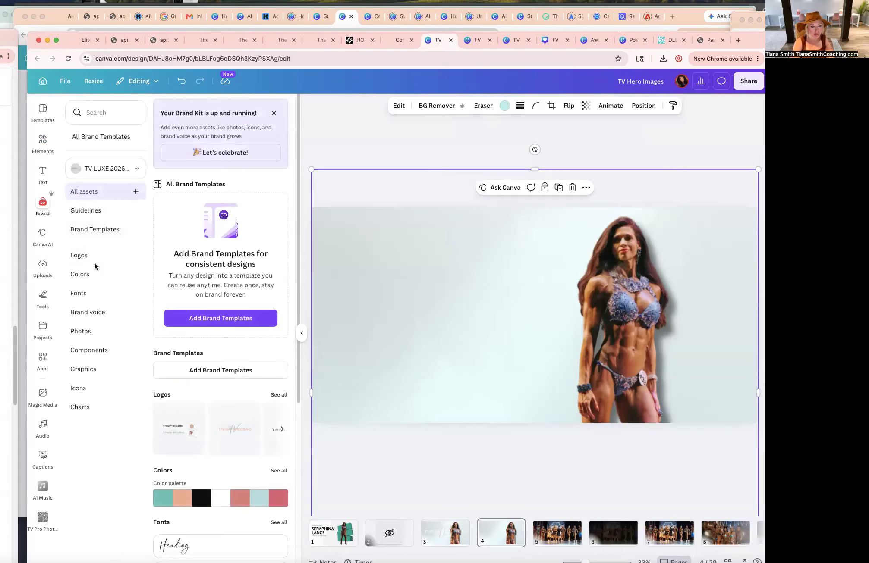
click(81, 275)
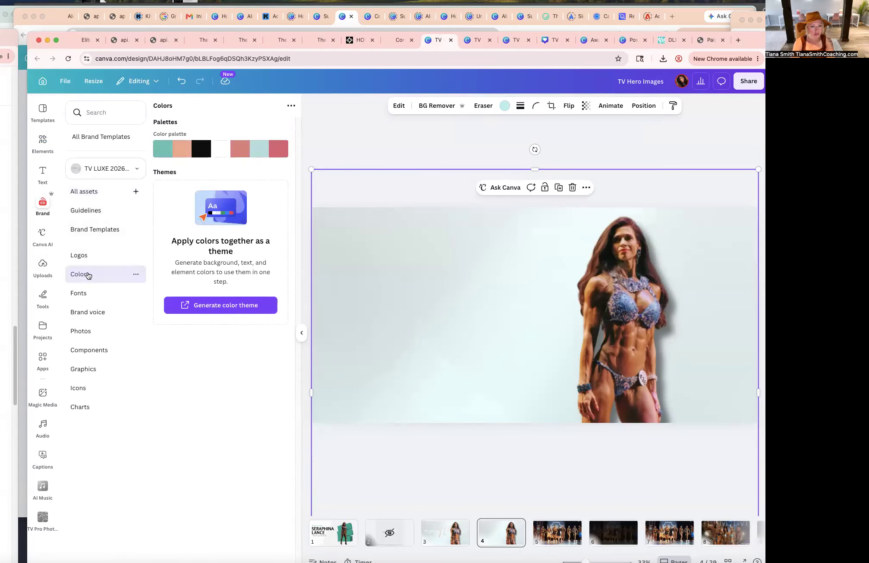
click(292, 107)
click(308, 151)
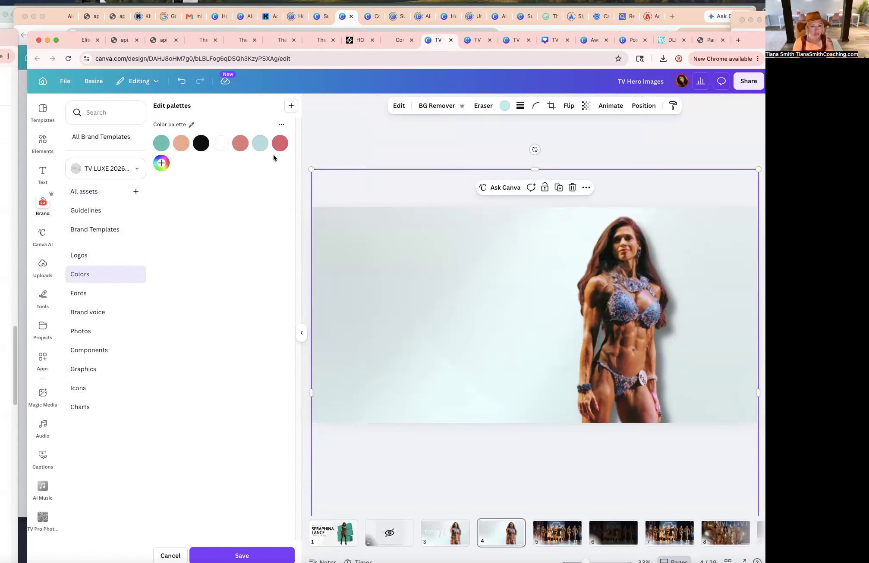
click(175, 149)
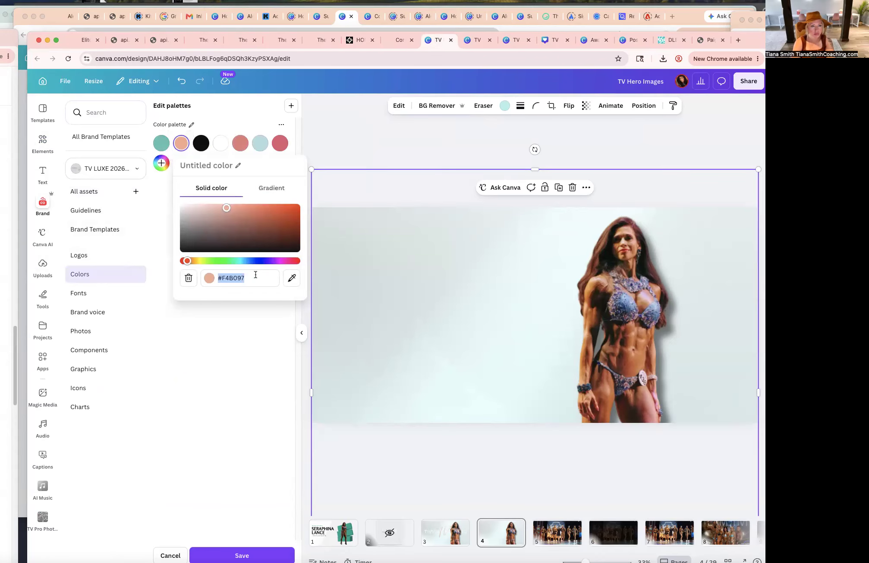
click(82, 43)
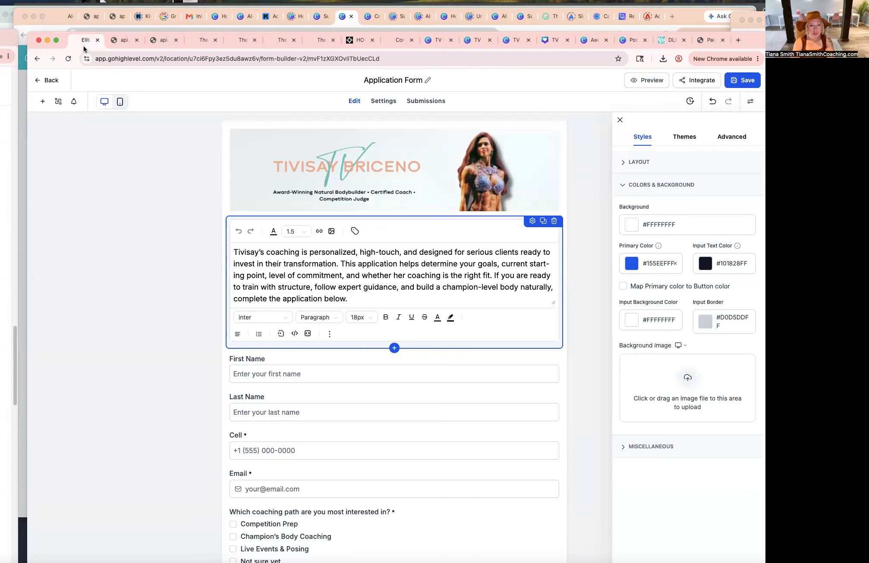
click(162, 41)
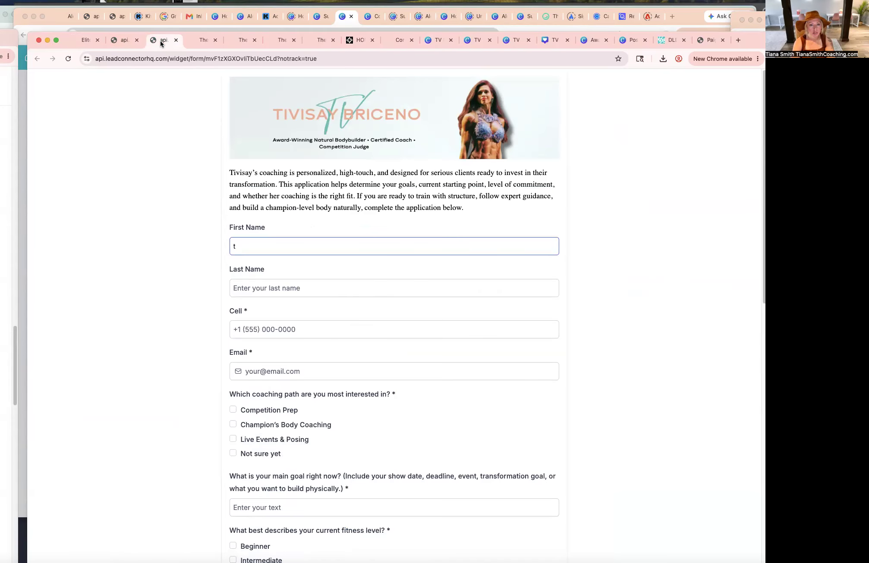
click(238, 40)
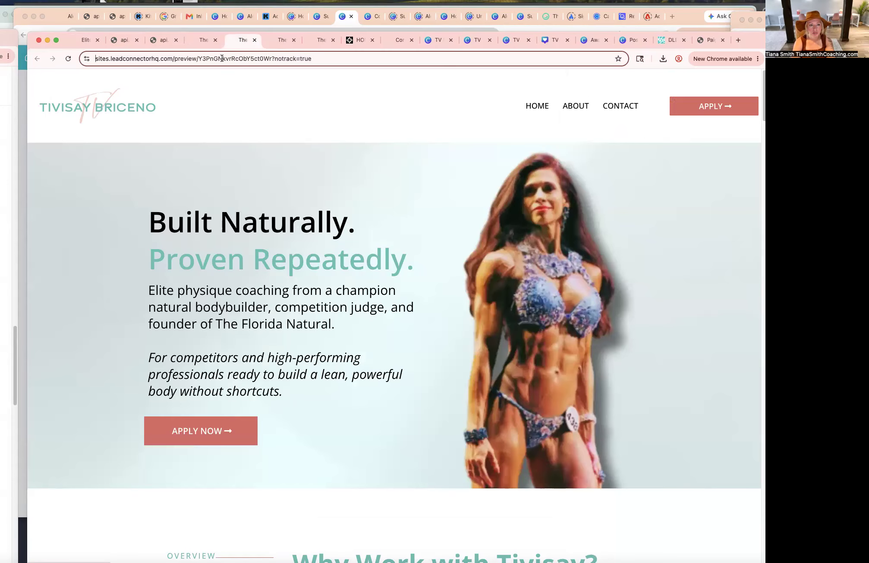
click(119, 42)
click(78, 41)
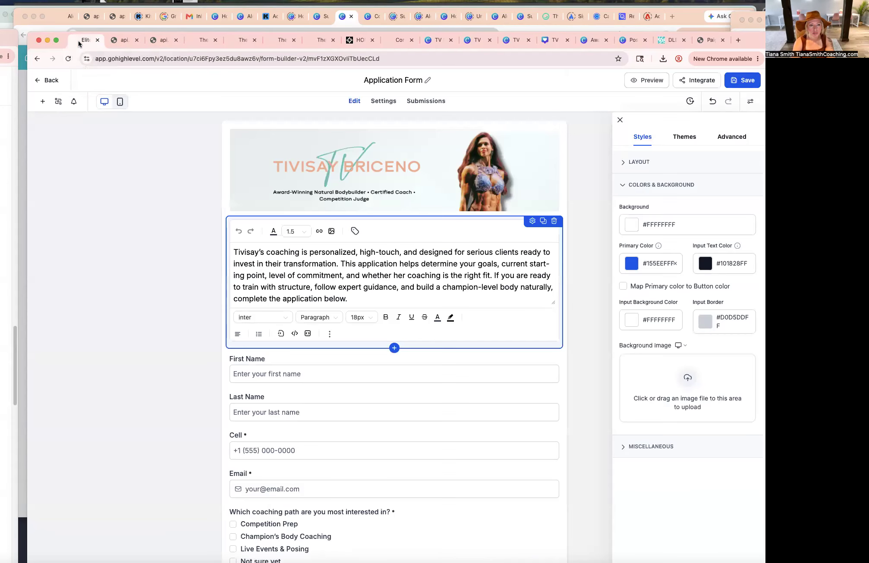
Copy the coral brand color's hex code from the Canva palette.
click(436, 40)
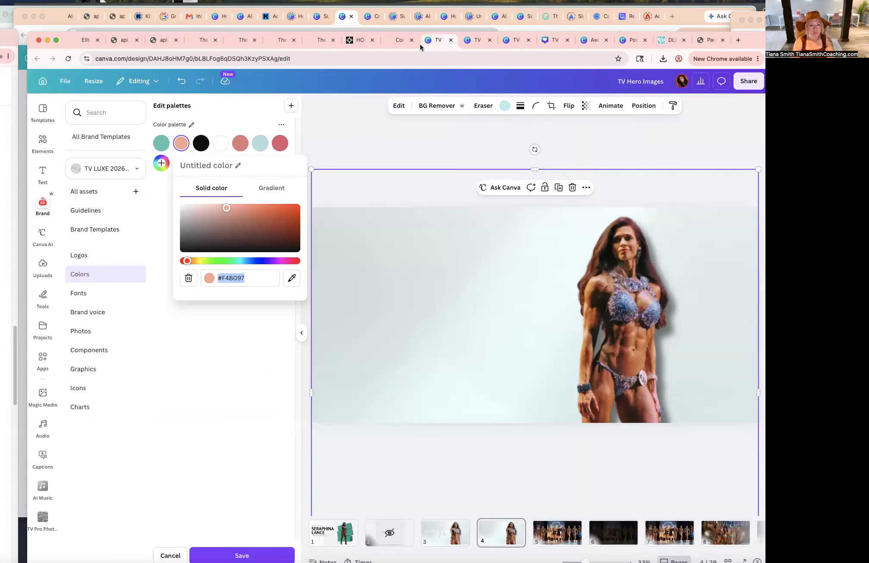
click(240, 143)
click(286, 279)
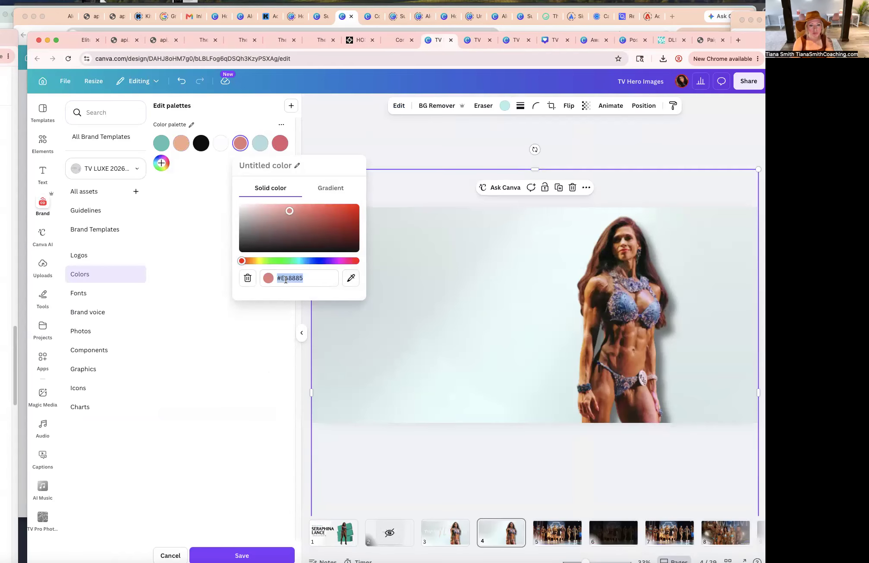
Add a global custom color with hex E48885 and apply it as the form's primary color.
click(87, 41)
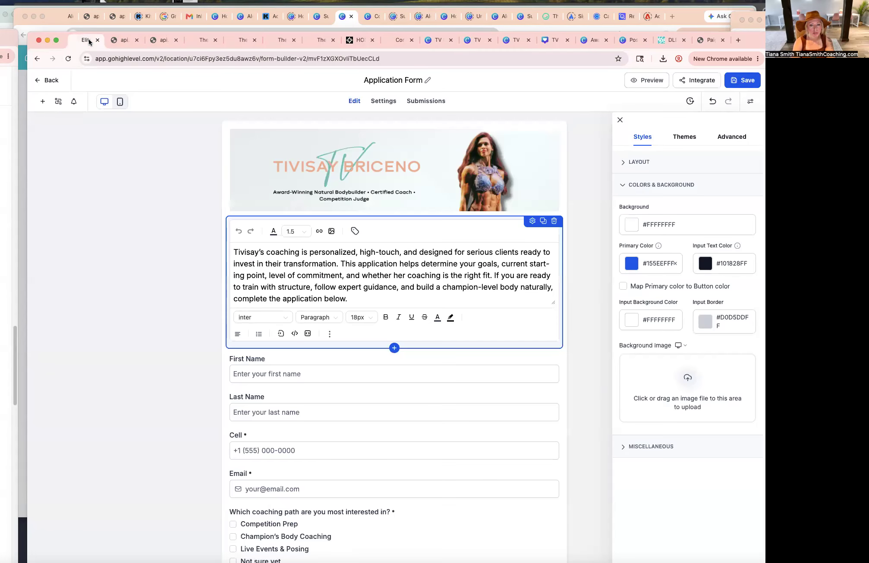
scroll(422, 469, down, 20)
click(422, 516)
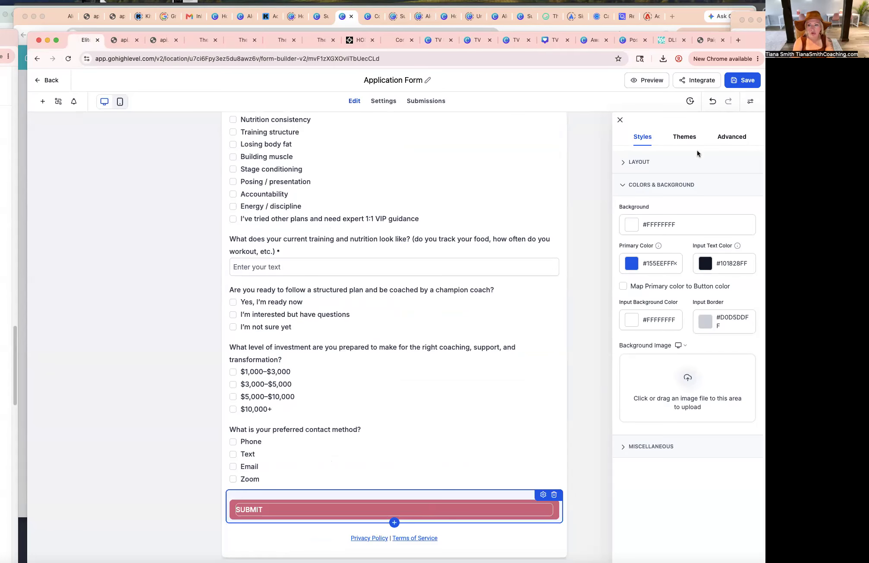
click(685, 138)
click(655, 140)
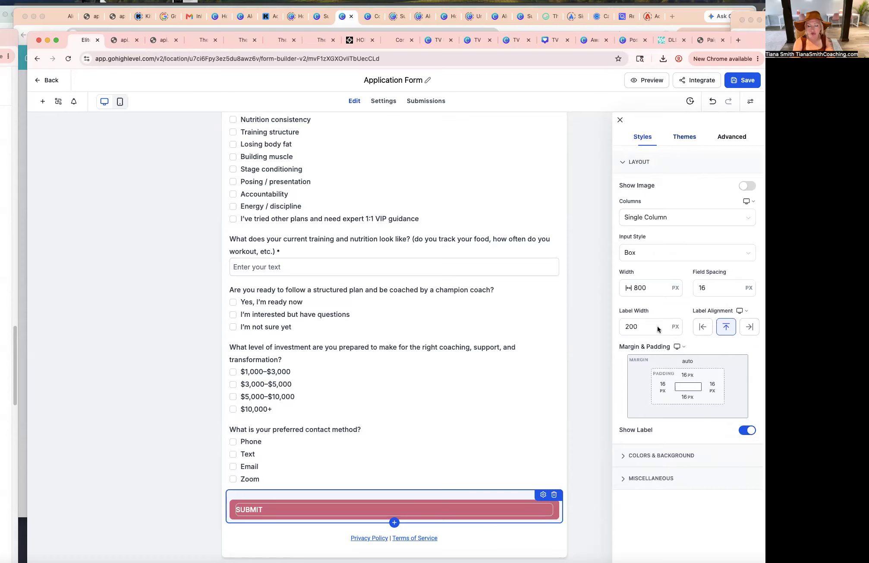
click(629, 457)
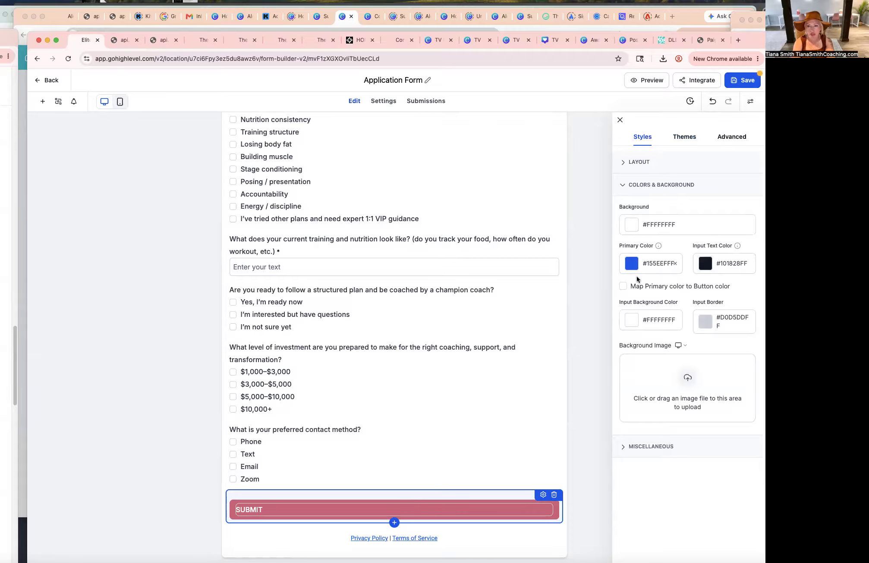
click(631, 264)
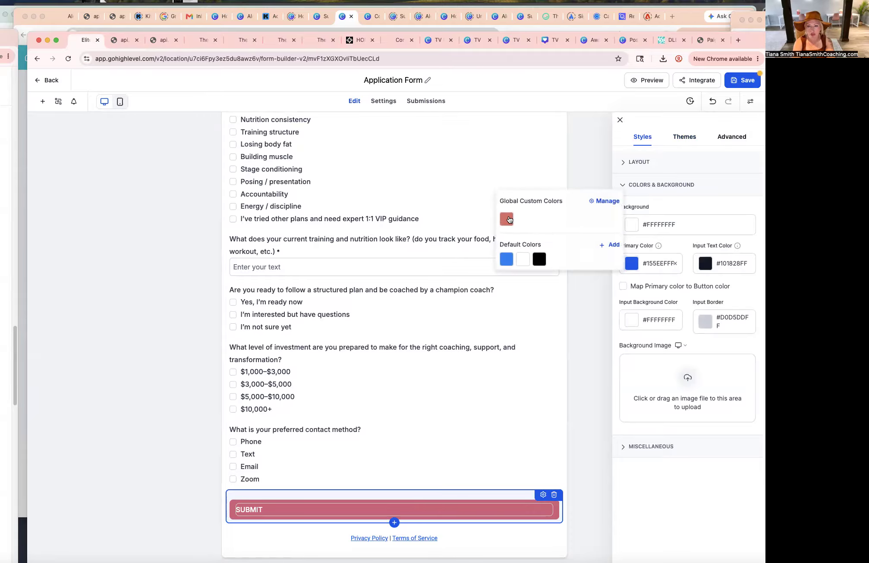
click(605, 202)
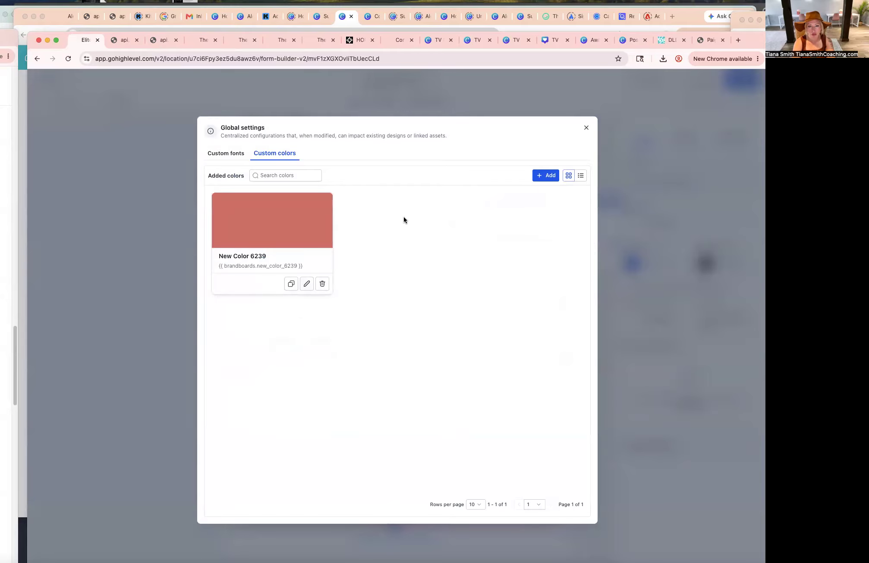
click(540, 176)
click(544, 191)
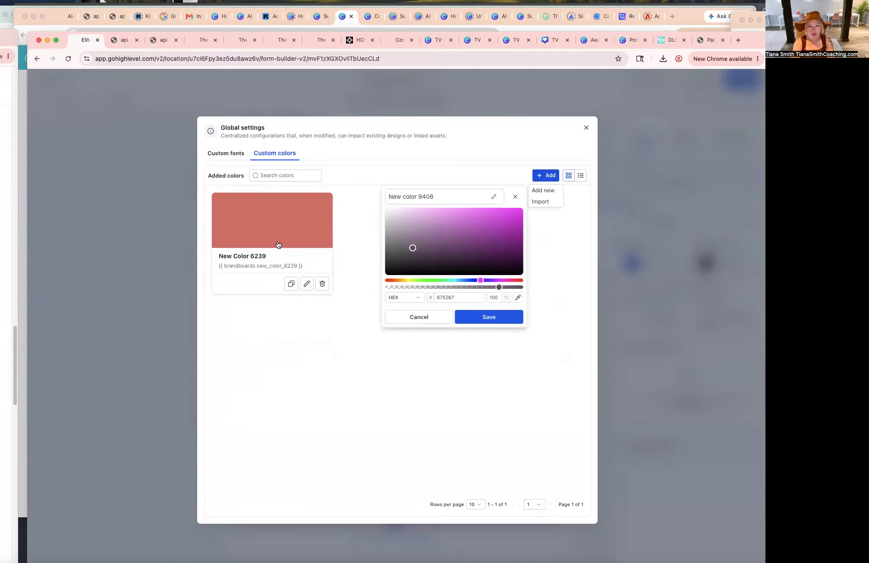
double_click(465, 296)
key(super+v)
click(480, 320)
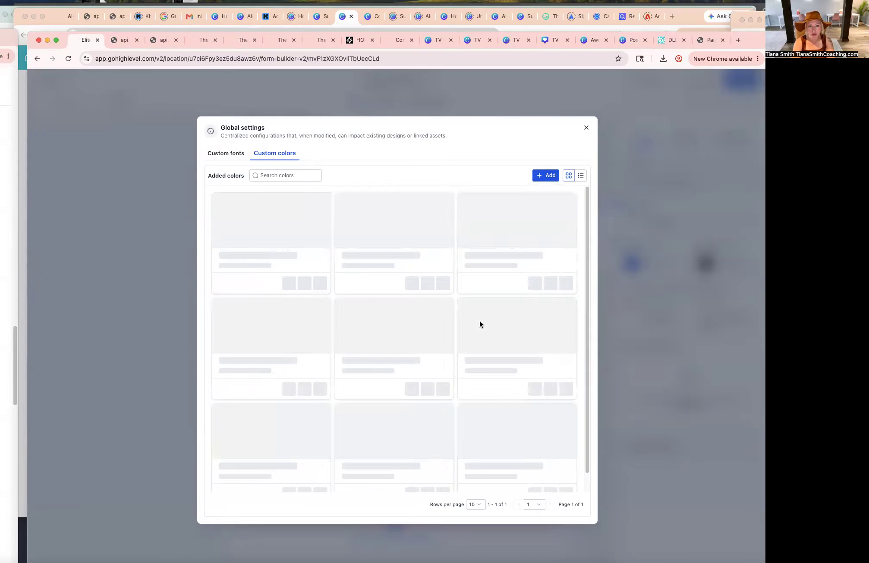
click(586, 128)
click(509, 221)
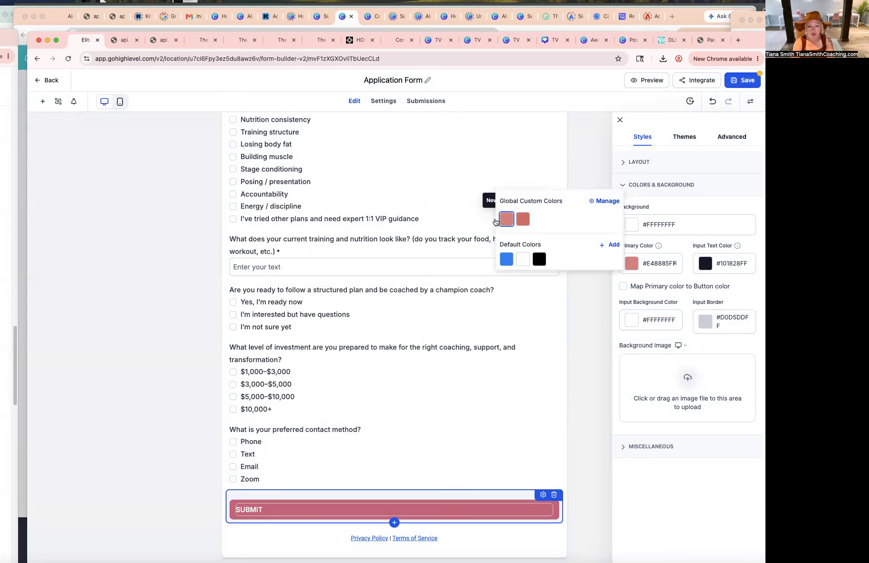
Set the submit button's background color to E48885 and save the form.
click(525, 450)
click(490, 535)
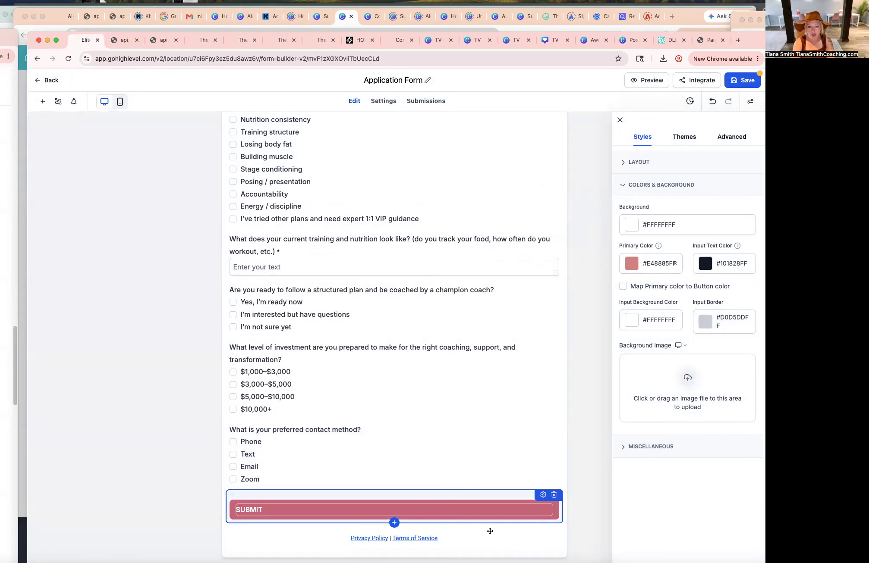
click(543, 495)
scroll(685, 501, down, 3)
click(625, 440)
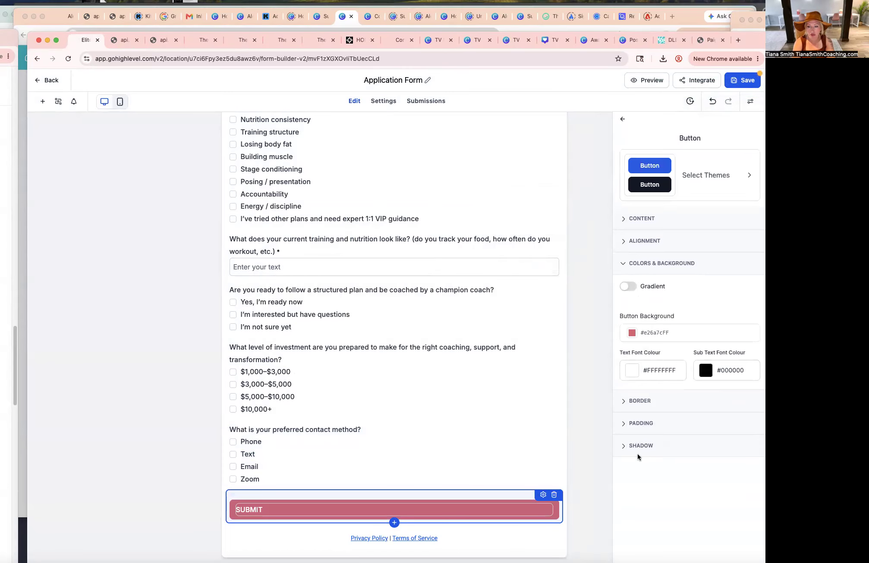
click(632, 335)
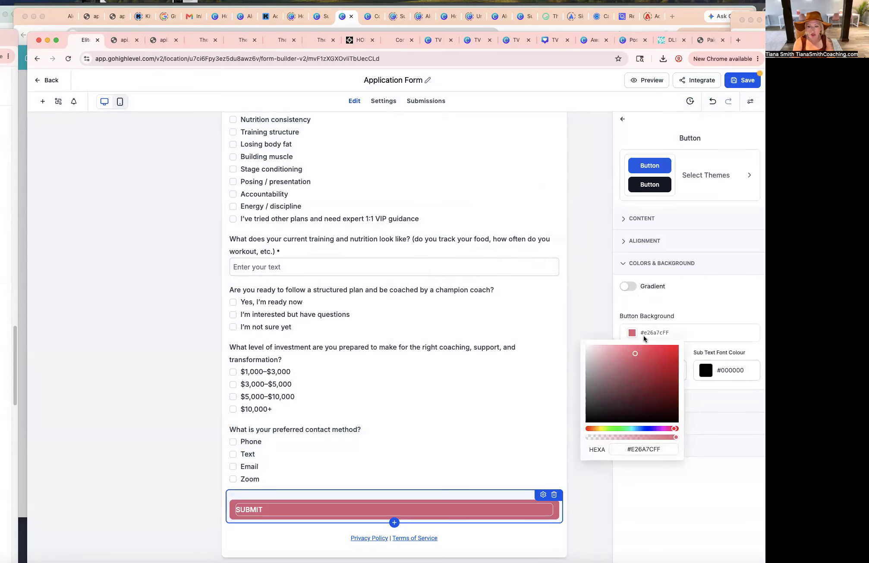
click(643, 335)
click(654, 453)
key(super+a)
text(#e48885)
click(649, 468)
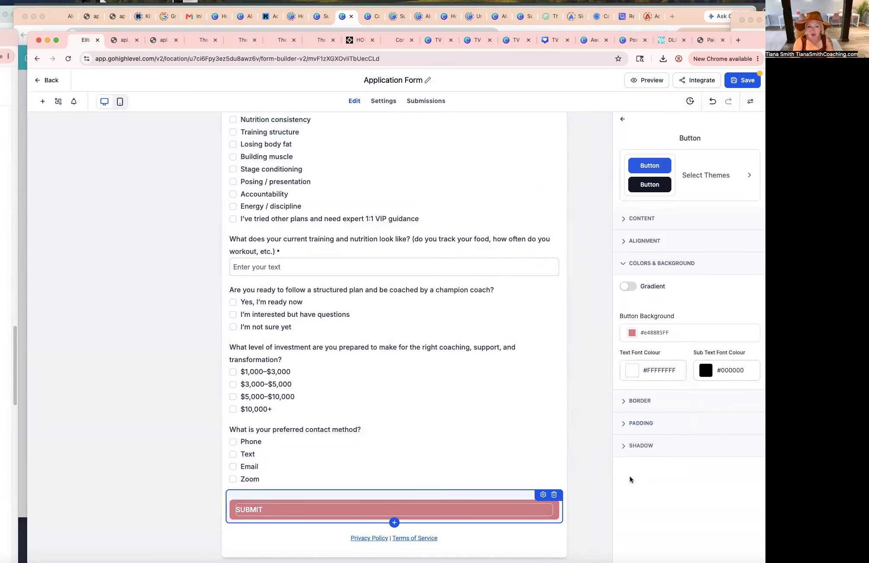
click(518, 436)
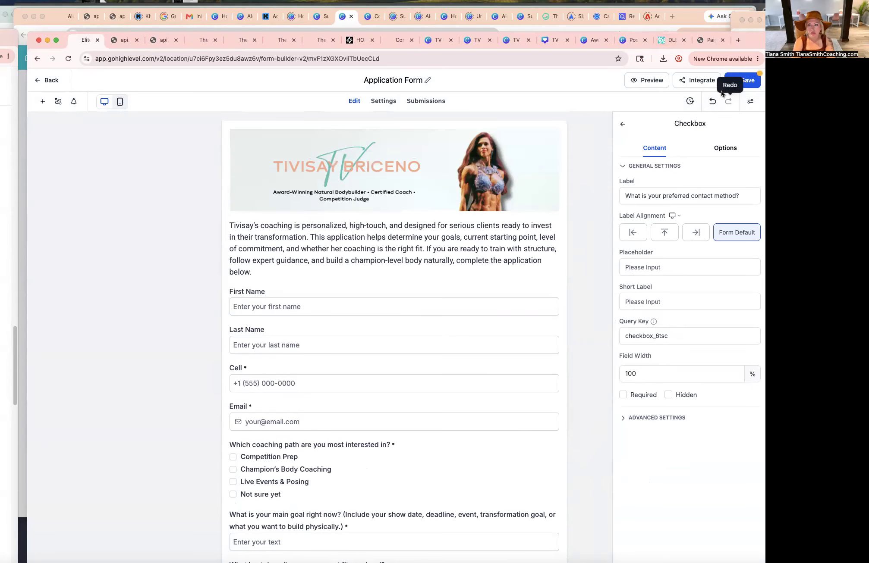
click(741, 80)
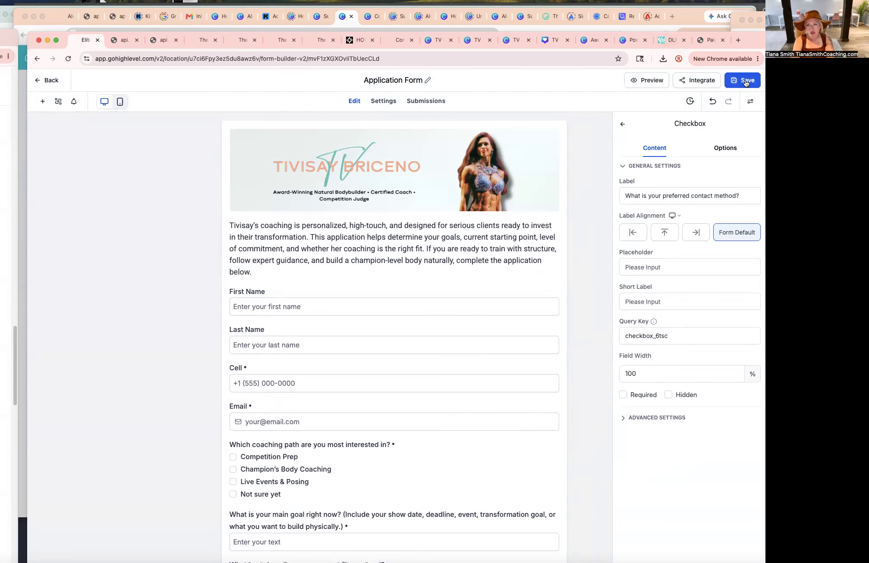
Open the form preview and copy its direct link URL from the address bar.
click(648, 81)
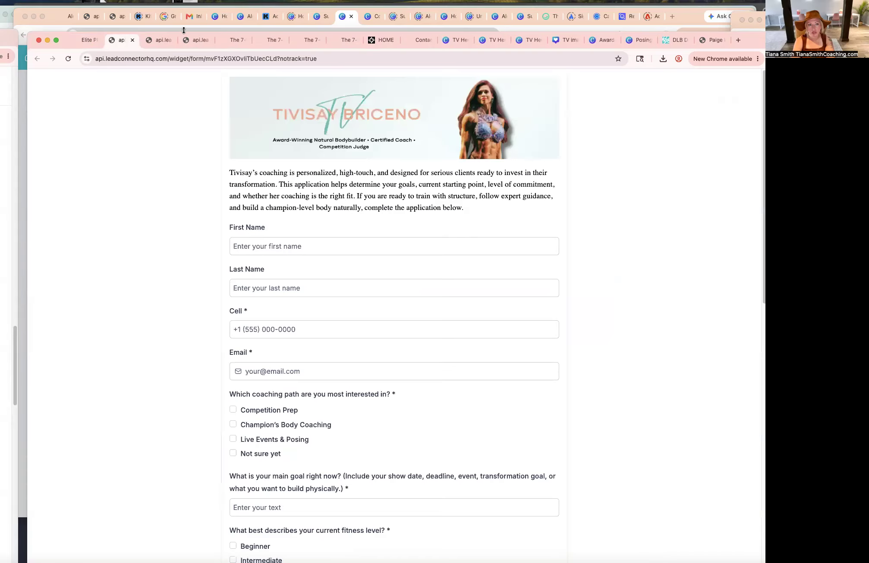
click(225, 63)
key(super+c)
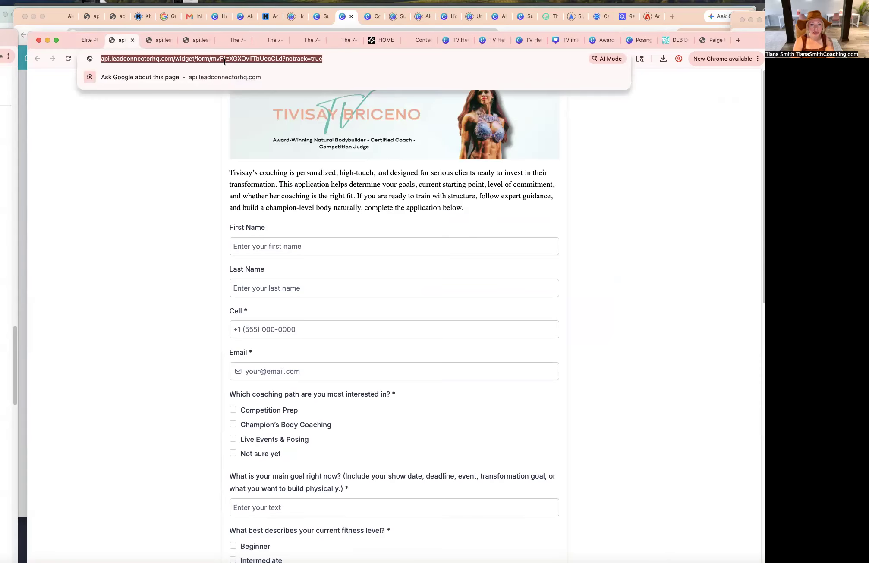
click(133, 300)
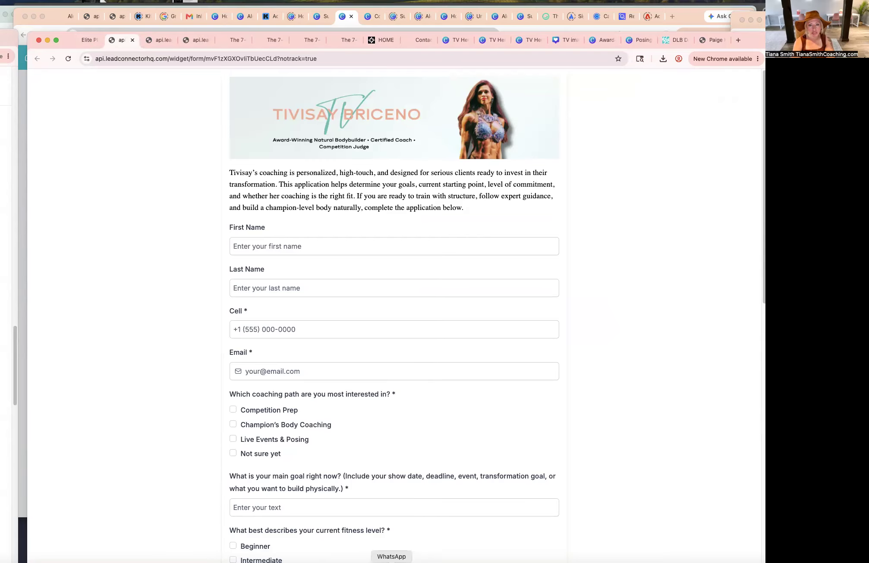
scroll(412, 535, down, 15)
scroll(413, 536, up, 15)
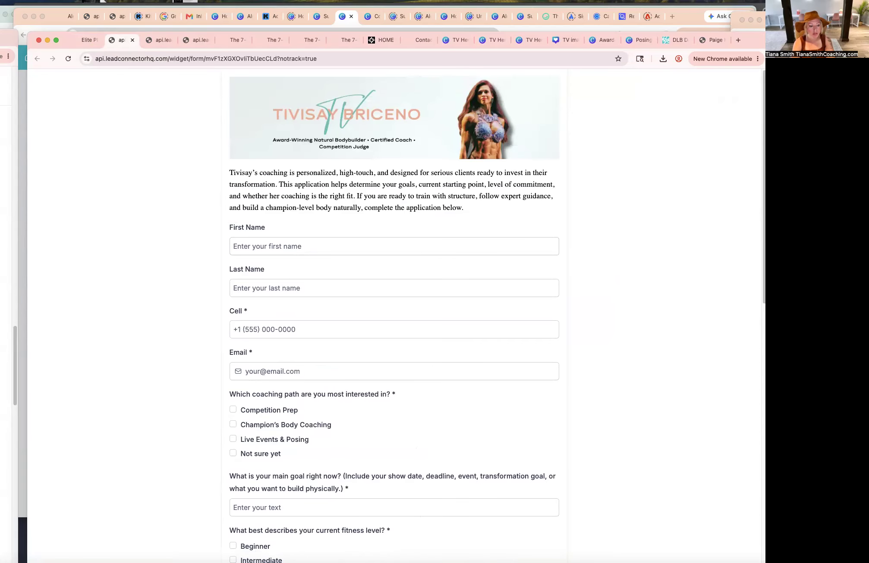
Switch to Notes and create a "TV Links Menu" note with a Website line and the pasted Application direct Link.
click(2, 562)
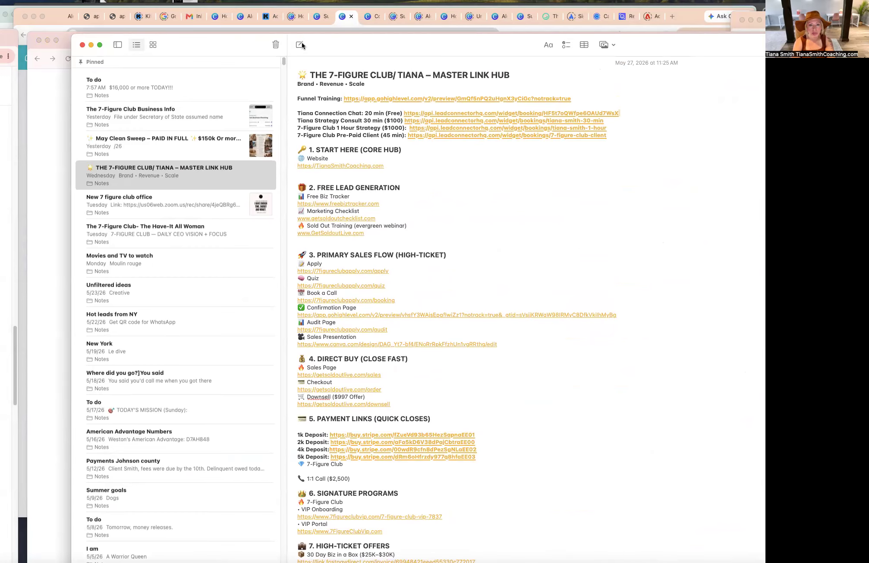
click(300, 45)
text(TV Links Menu)
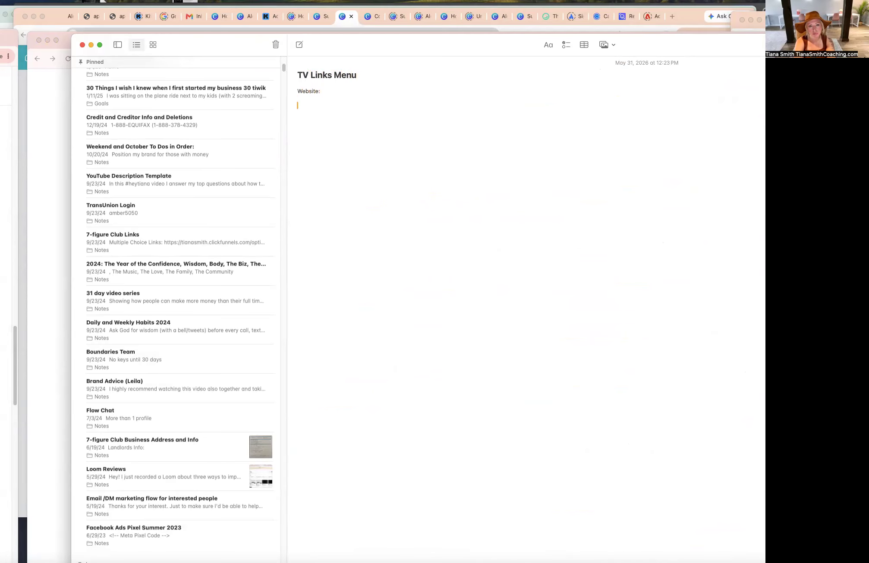
text(  Website:  Application direct Link:)
key(super+v)
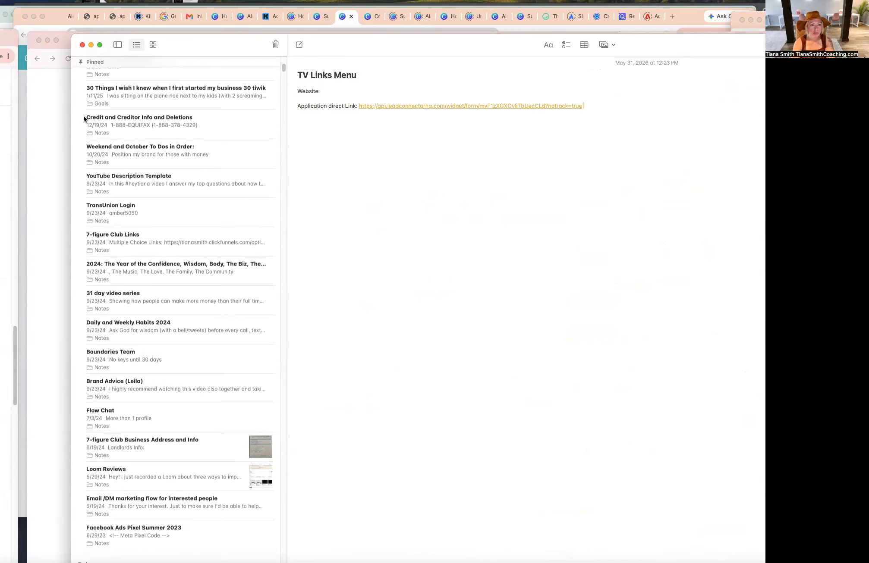
Scroll through the live form preview in the browser.
click(50, 111)
scroll(277, 197, down, 13)
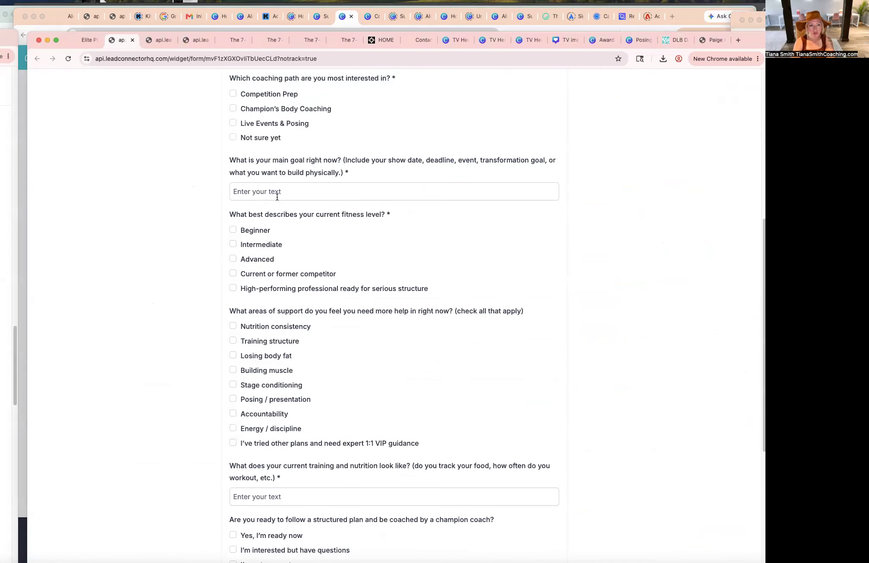
scroll(277, 197, up, 4)
scroll(277, 197, up, 10)
scroll(276, 177, down, 14)
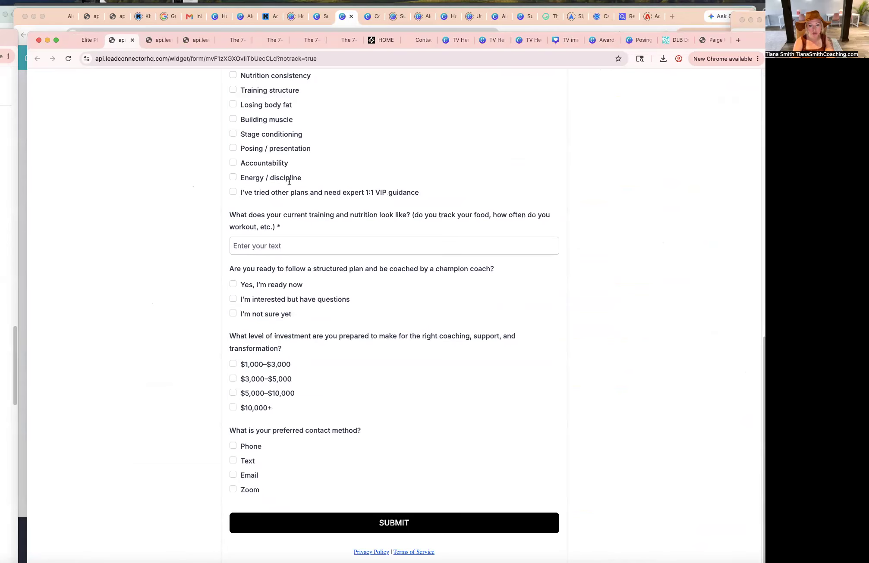
Go back to the form builder tab and save the application form.
click(88, 39)
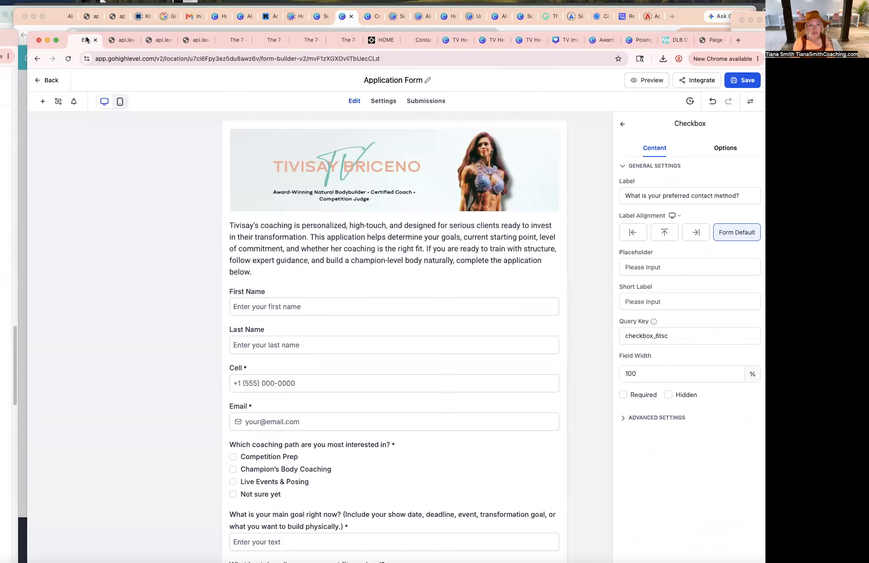
scroll(501, 332, down, 9)
scroll(501, 332, down, 3)
scroll(500, 330, up, 12)
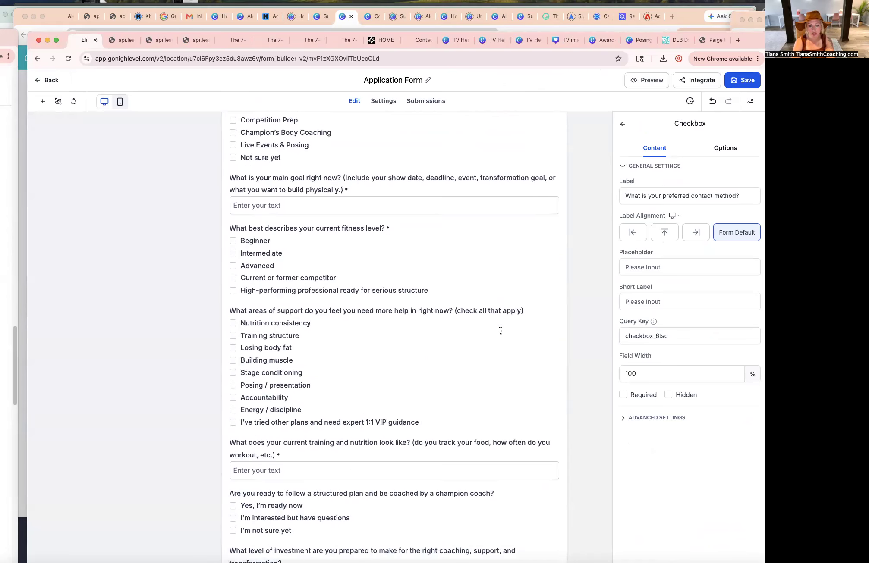
click(743, 81)
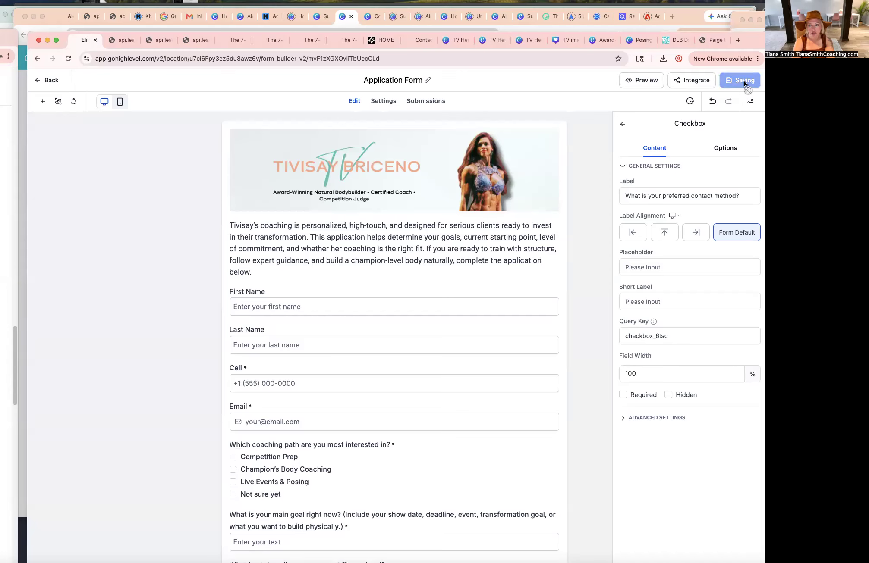
Open the preview and try submitting the form empty to check the required fields.
click(648, 80)
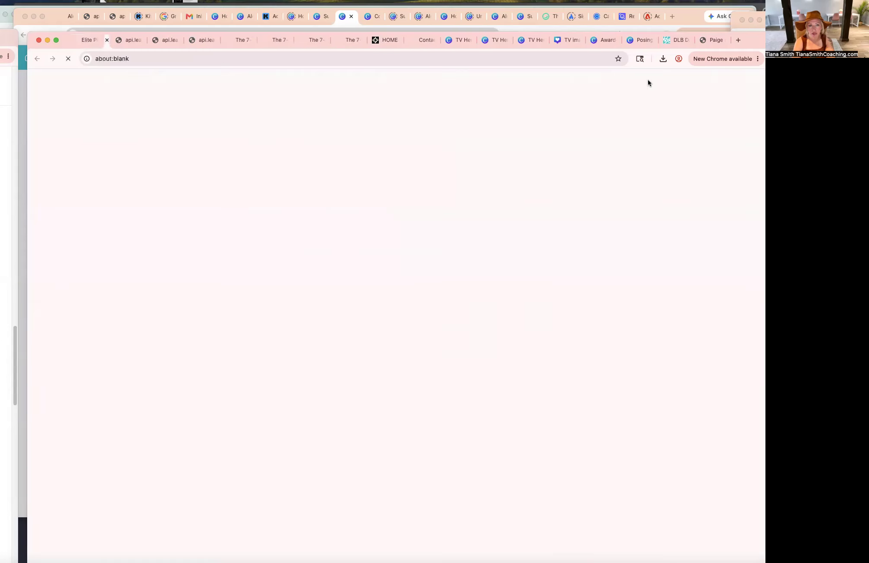
scroll(571, 240, down, 10)
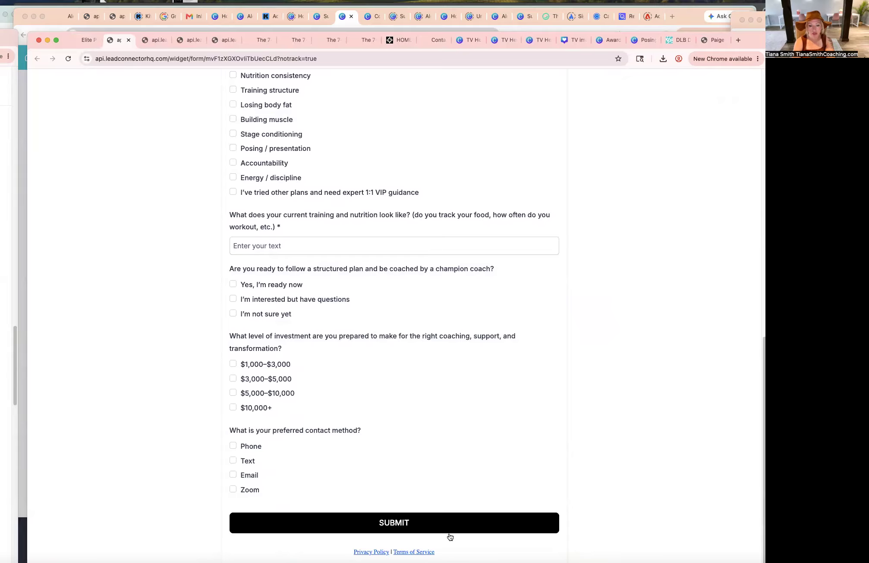
click(437, 525)
scroll(437, 524, down, 10)
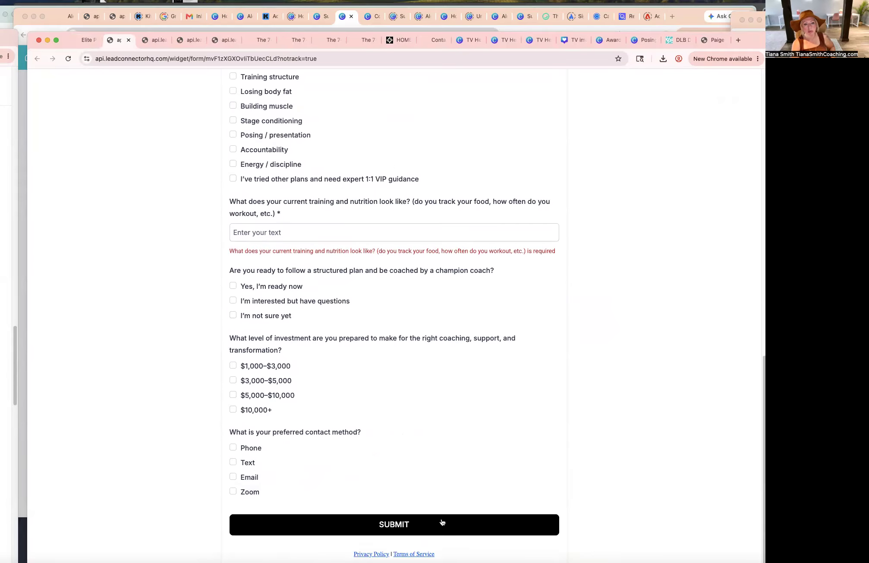
click(442, 522)
Fill in the test applicant's first name, last name, cell phone number and e-mail address.
click(266, 253)
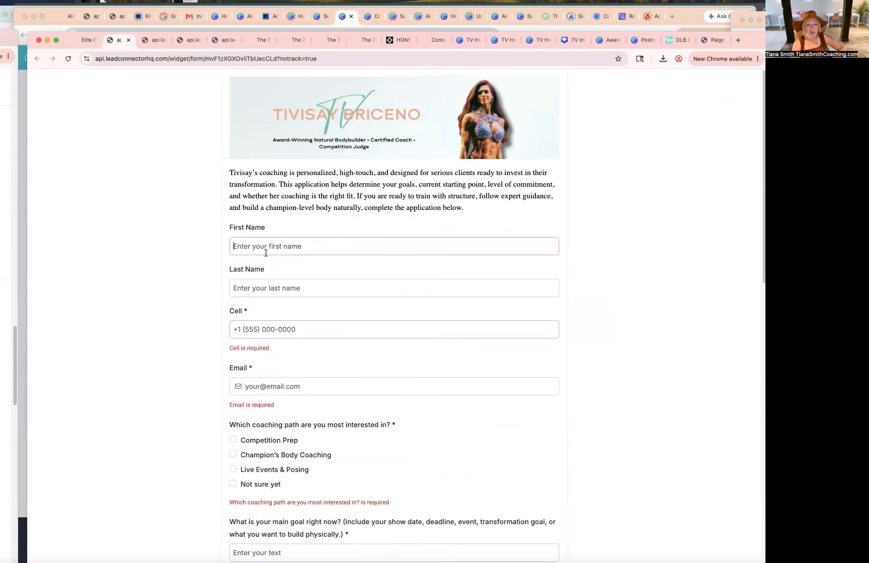
key(Tab)
key(Tab)
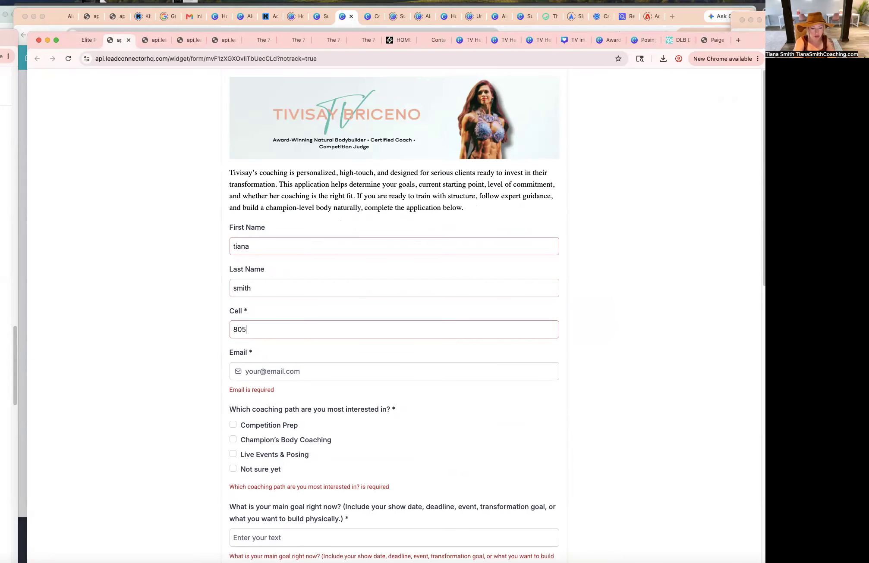
key(Tab)
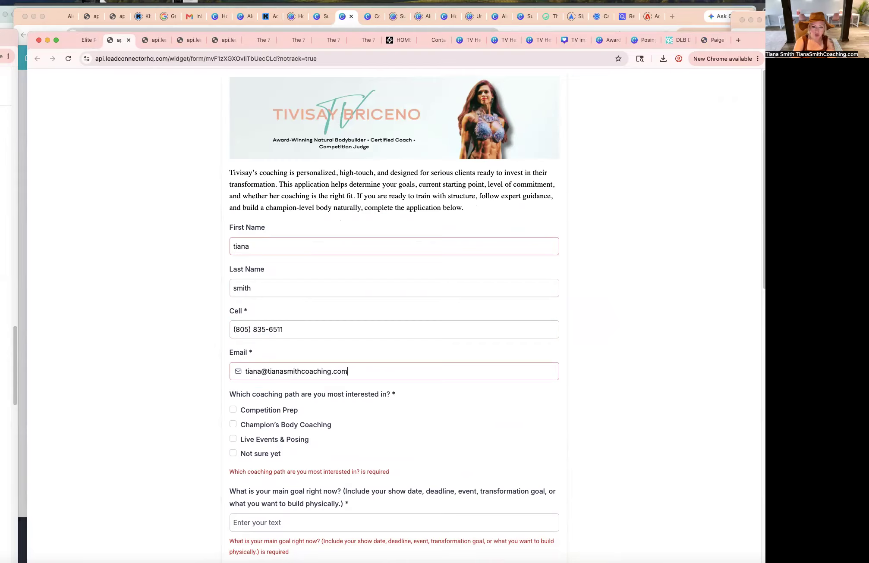
Check Competition Prep, Champion's Body Coaching and Live Events & Posing as coaching paths.
scroll(394, 302, down, 5)
click(289, 205)
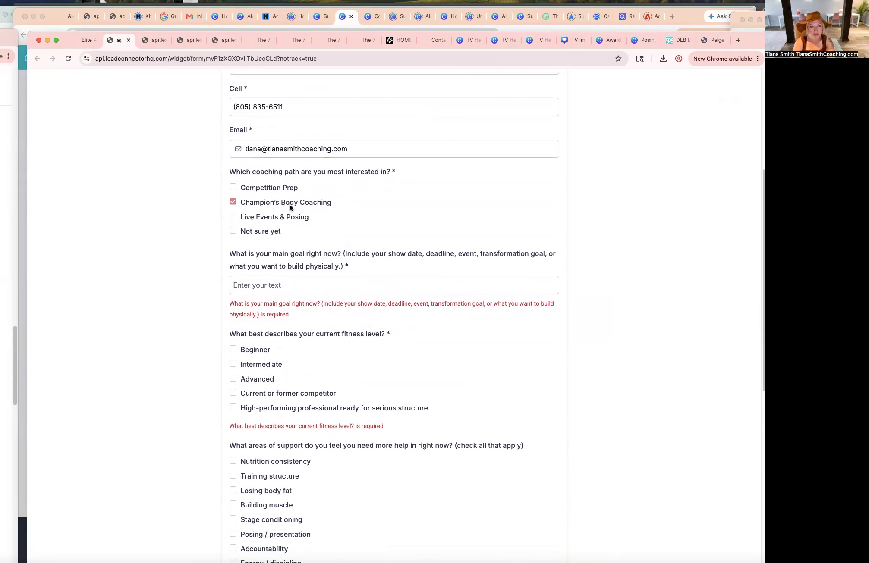
click(233, 216)
Answer the main goal question with "I want to learn from you".
click(314, 279)
text(I )
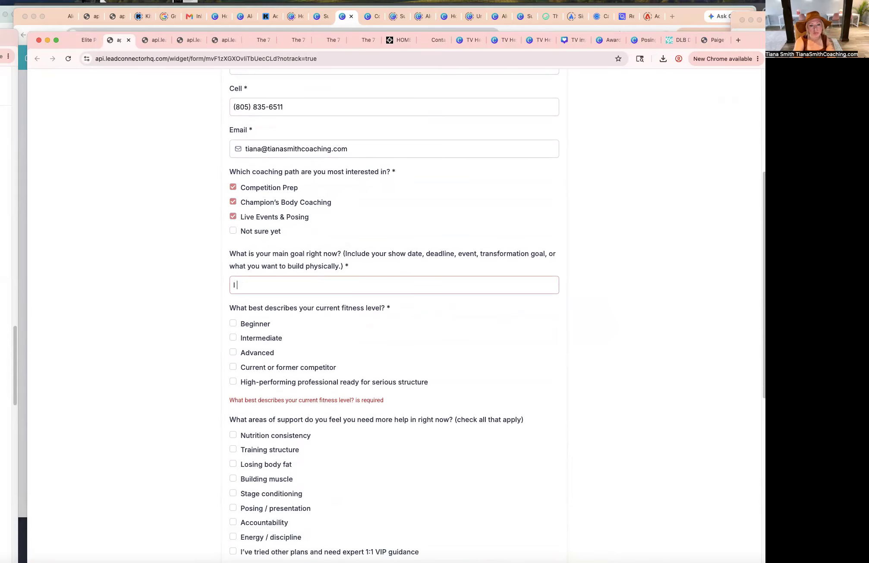
text(want to learn from you)
Select Advanced fitness level and check support areas from Nutrition consistency through Accountability.
scroll(264, 279, down, 3)
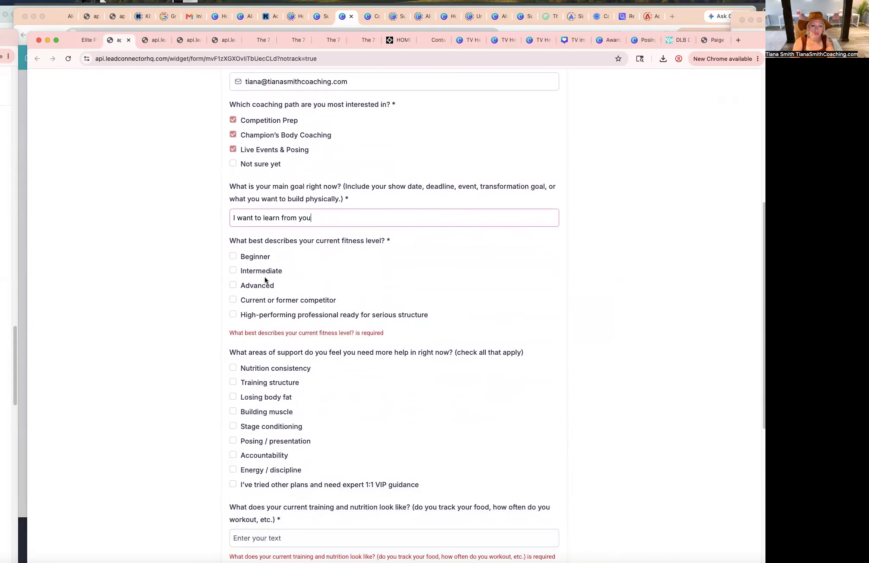
click(259, 282)
scroll(370, 354, down, 2)
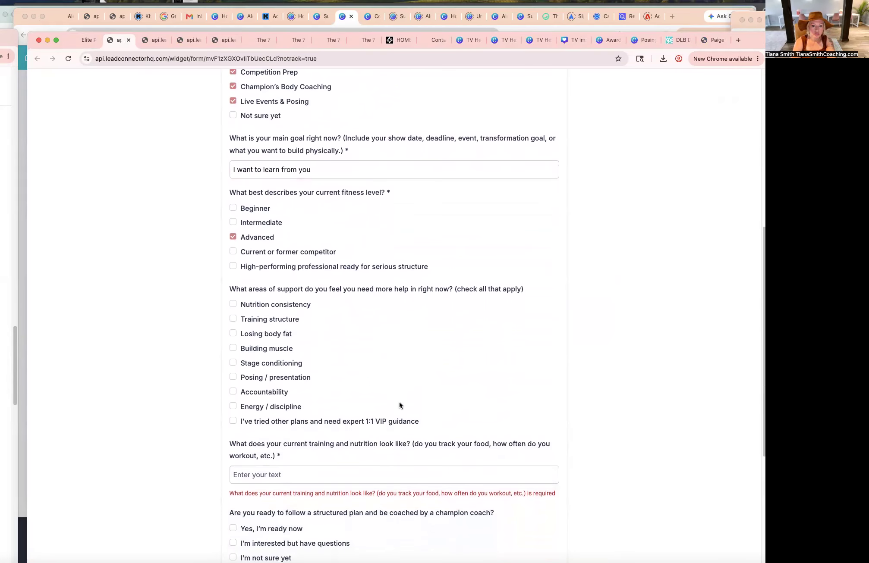
click(290, 305)
click(285, 320)
click(287, 335)
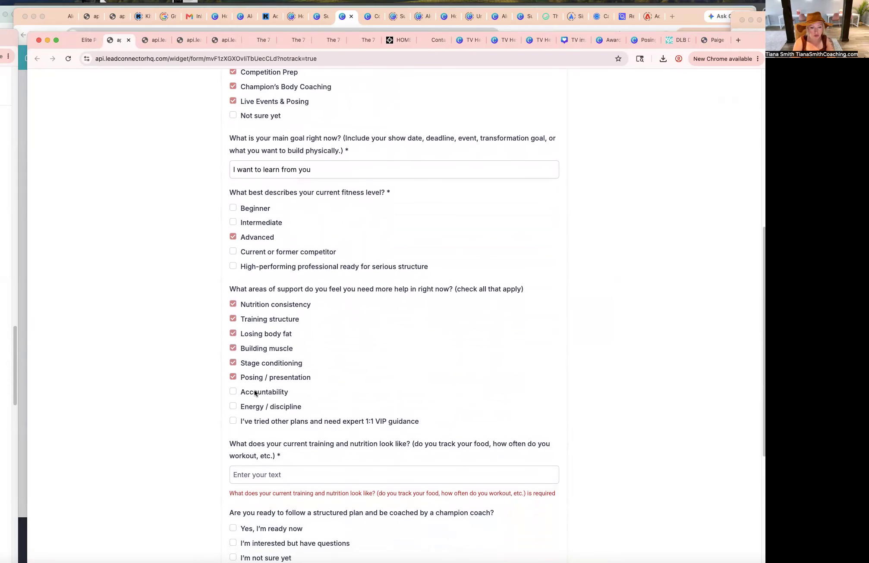
scroll(268, 432, down, 1)
Answer the current training and nutrition question with "YES".
click(271, 444)
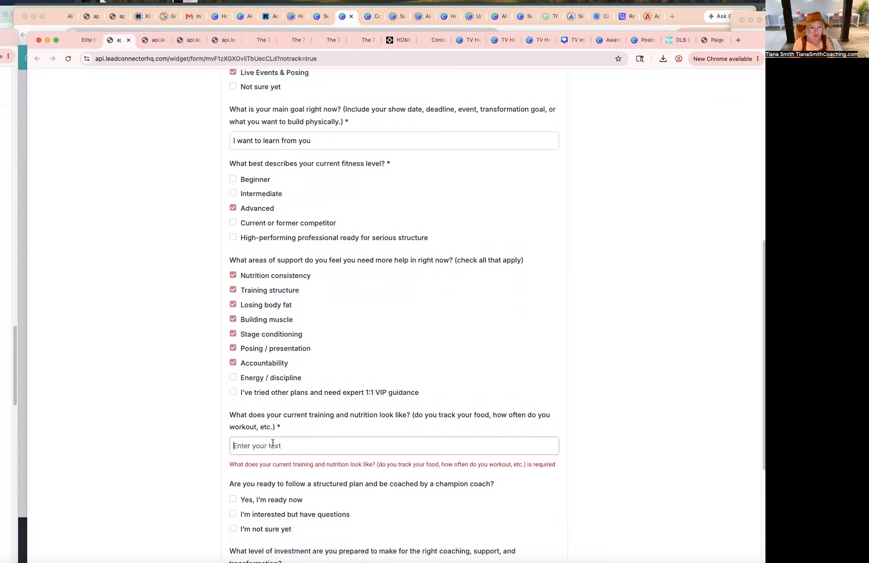
text(YES)
scroll(249, 340, down, 5)
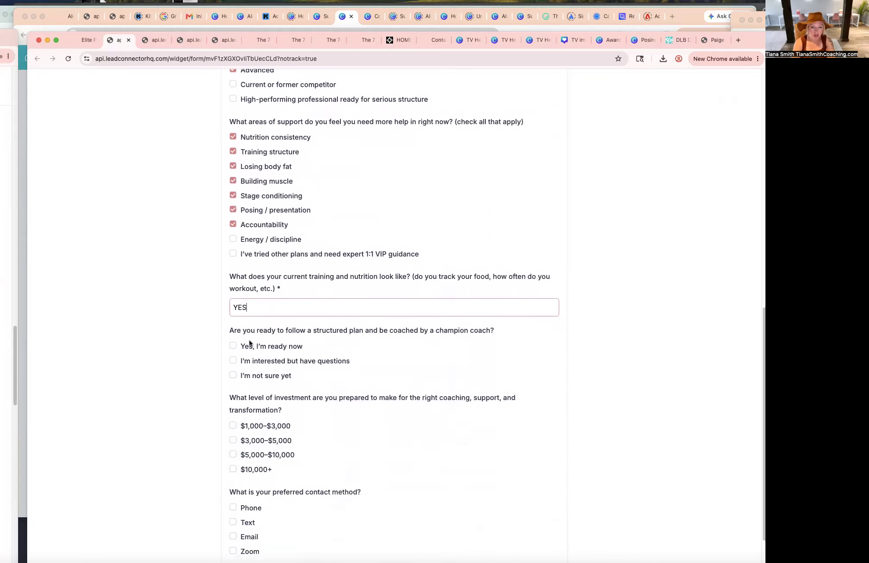
Choose "Yes, I'm ready now" and the $10,000+ investment level, and submit the test application.
click(233, 469)
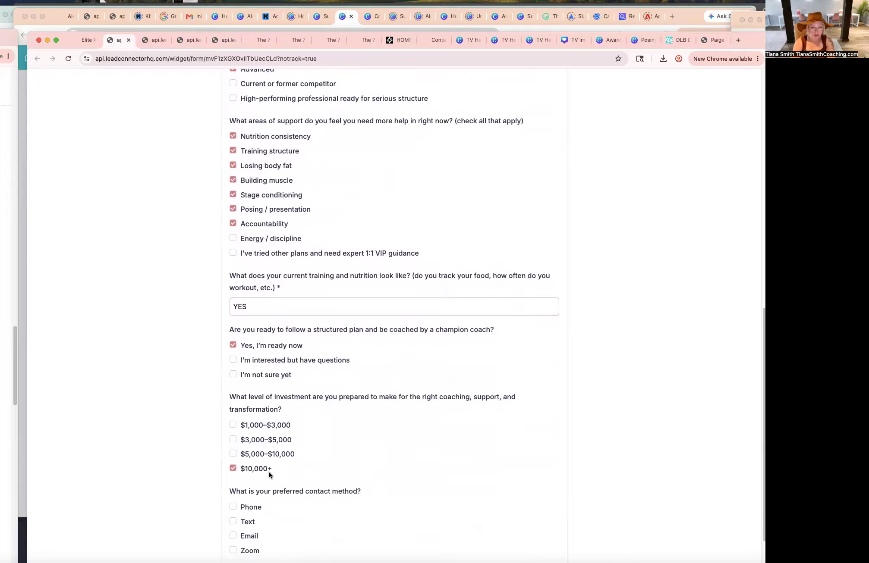
scroll(242, 466, down, 2)
click(322, 517)
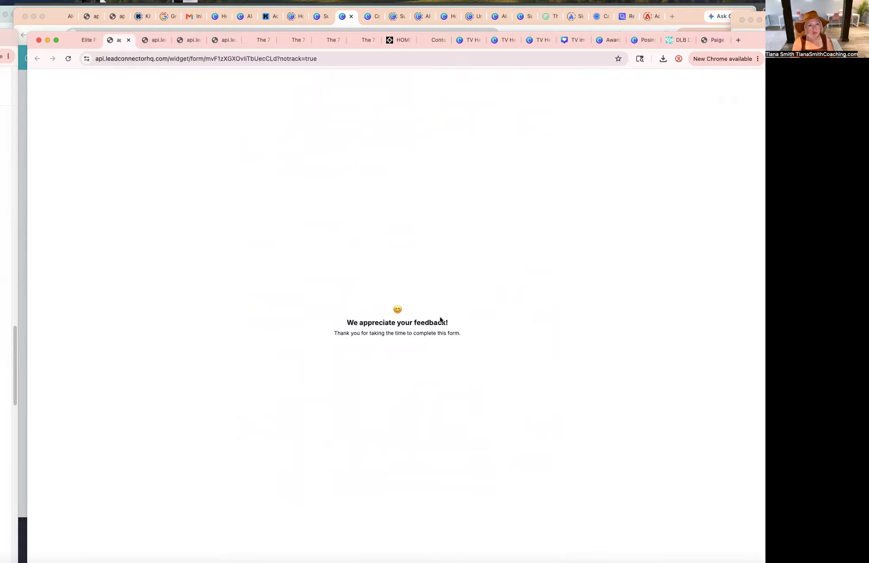
Return to the form builder and save the form once more.
click(84, 41)
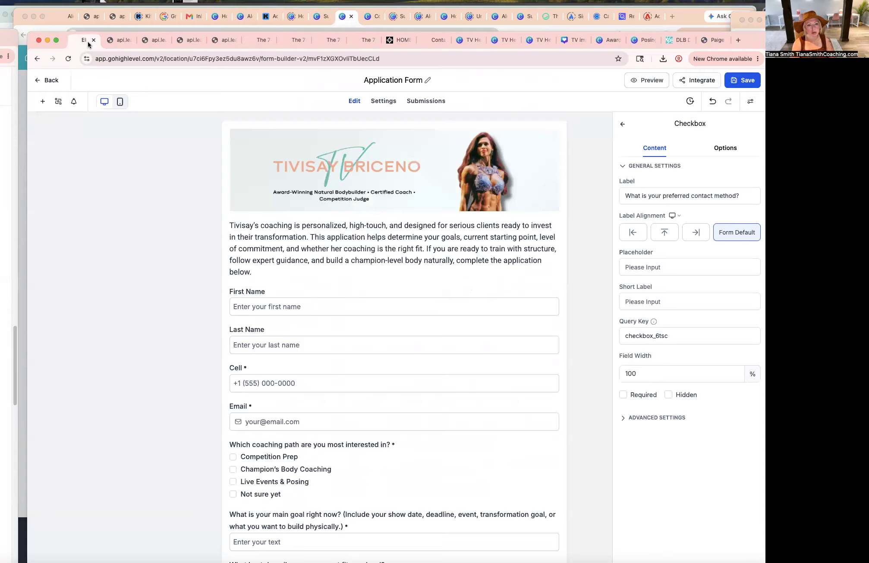
click(745, 82)
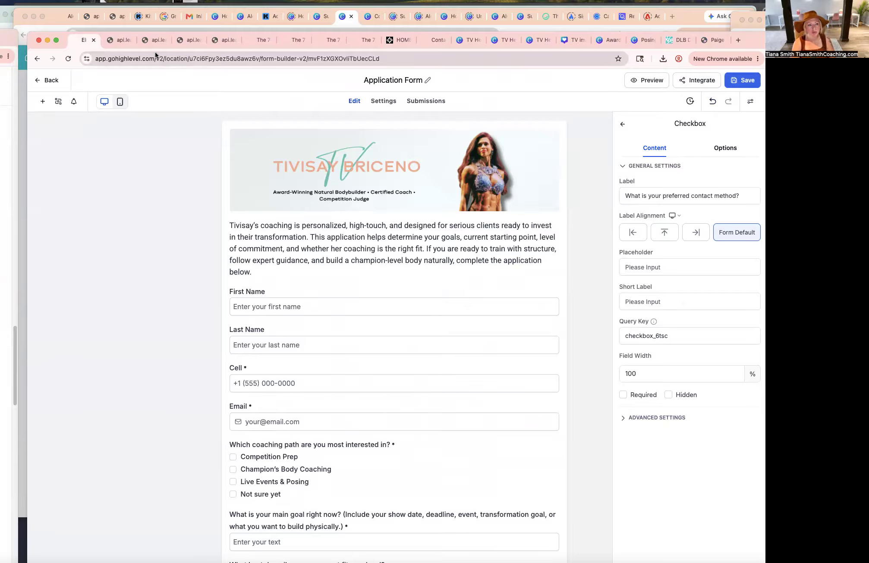
click(51, 80)
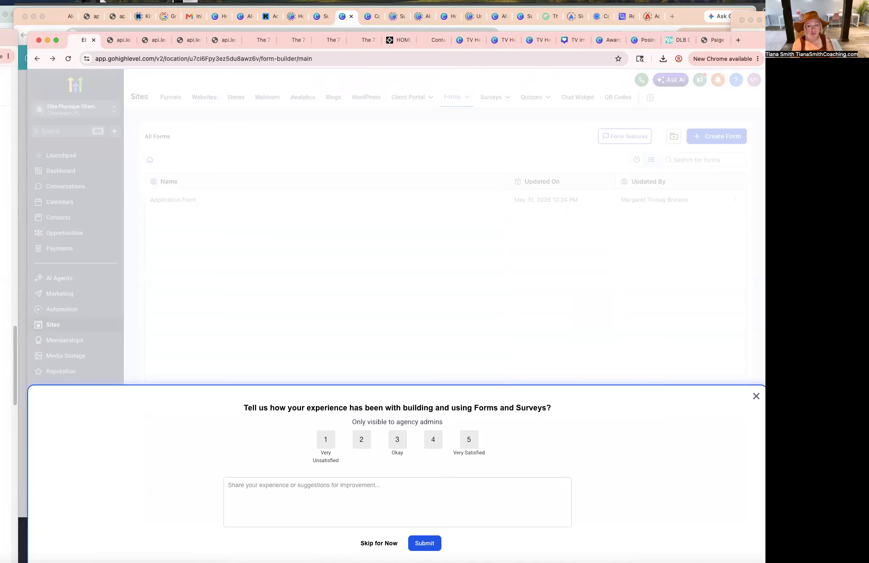
click(756, 396)
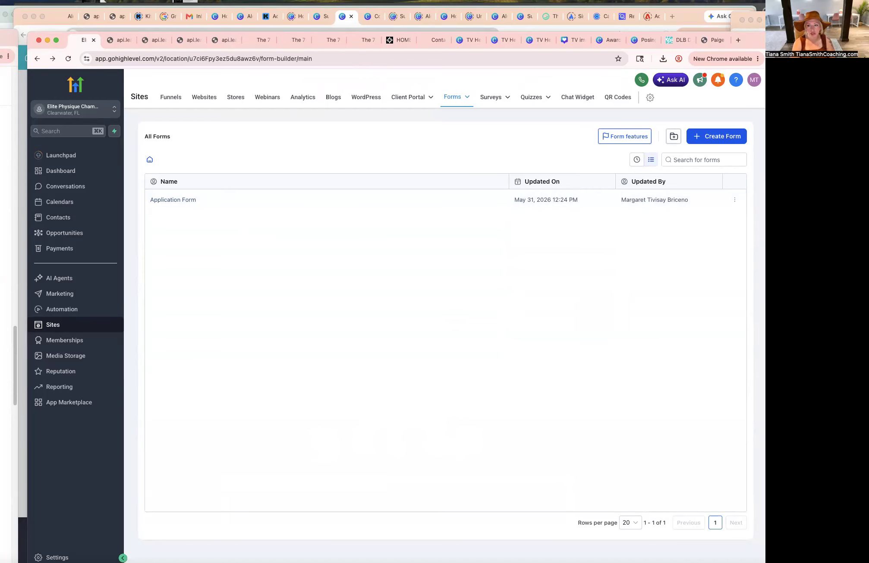
click(202, 102)
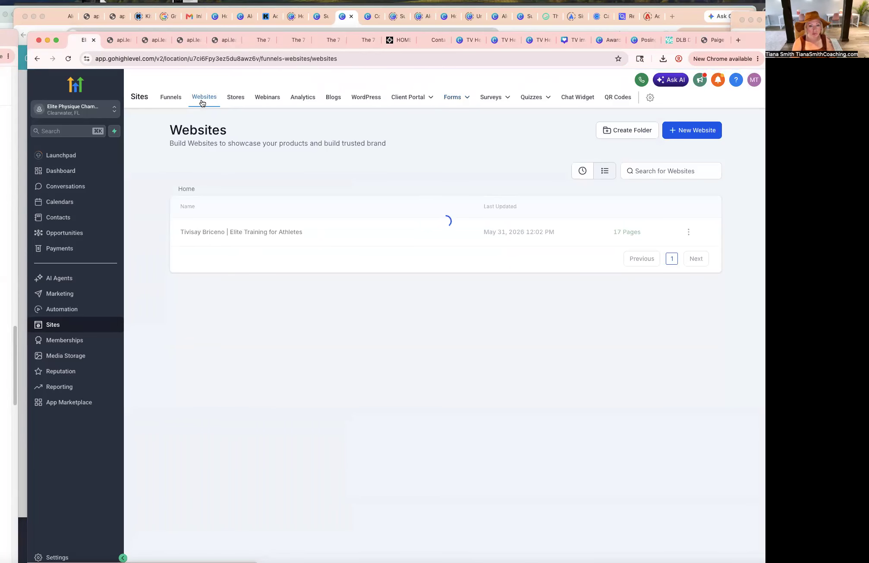
click(239, 235)
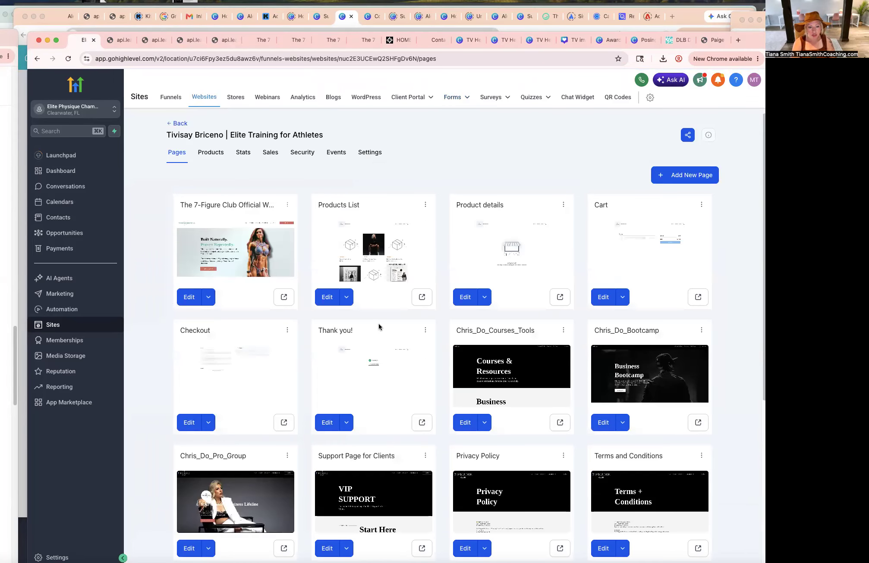
scroll(379, 327, down, 2)
scroll(379, 327, down, 3)
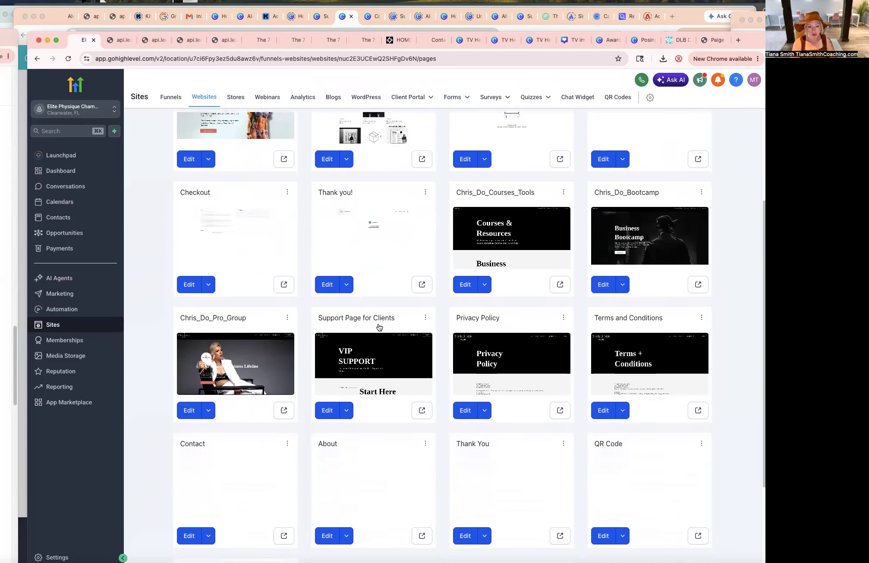
scroll(379, 327, down, 1)
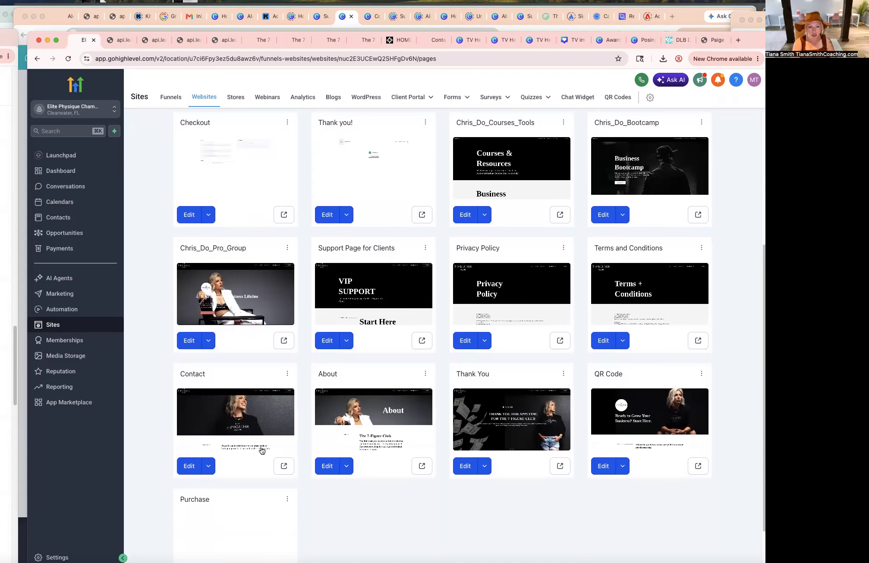
scroll(261, 447, down, 1)
scroll(262, 447, up, 1)
scroll(261, 447, down, 2)
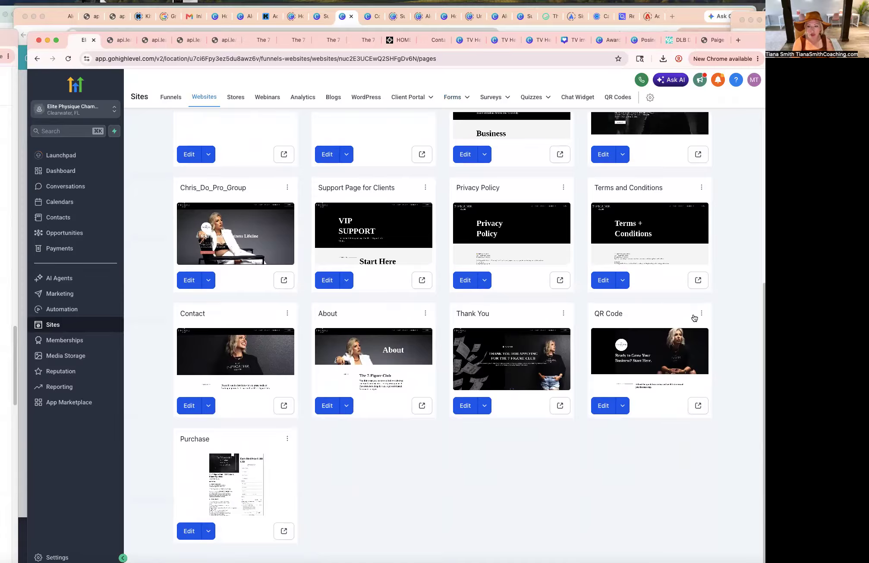
click(599, 410)
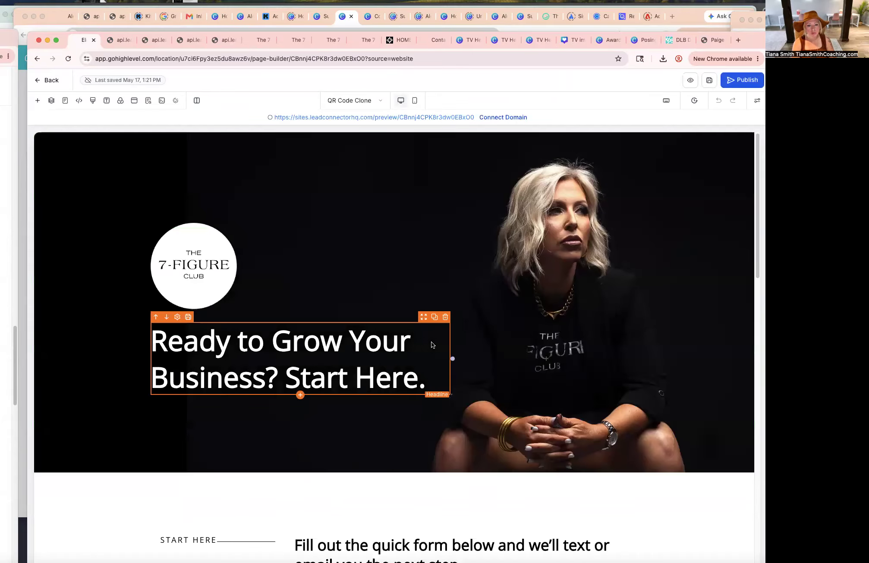
Replace the hero section's background image with the Tivisay header image from the Headers media folder.
click(646, 171)
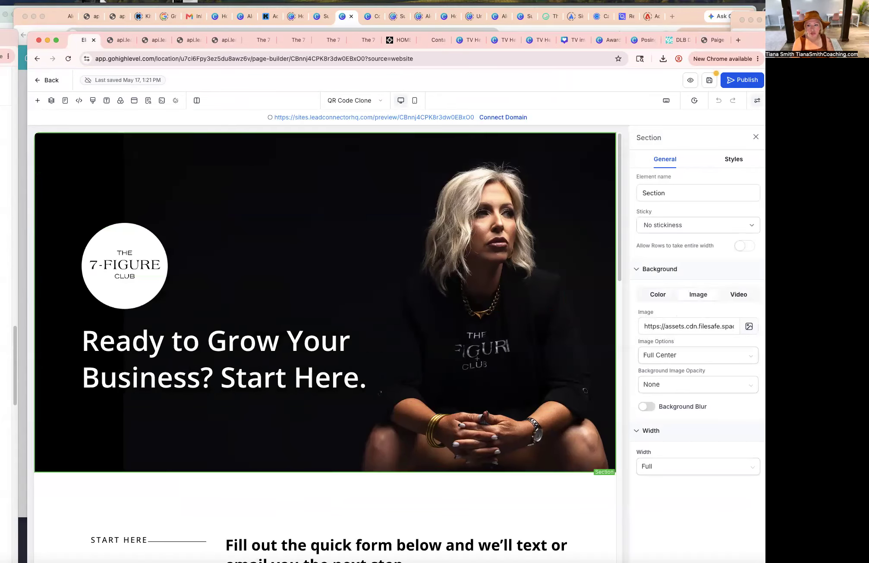
click(750, 327)
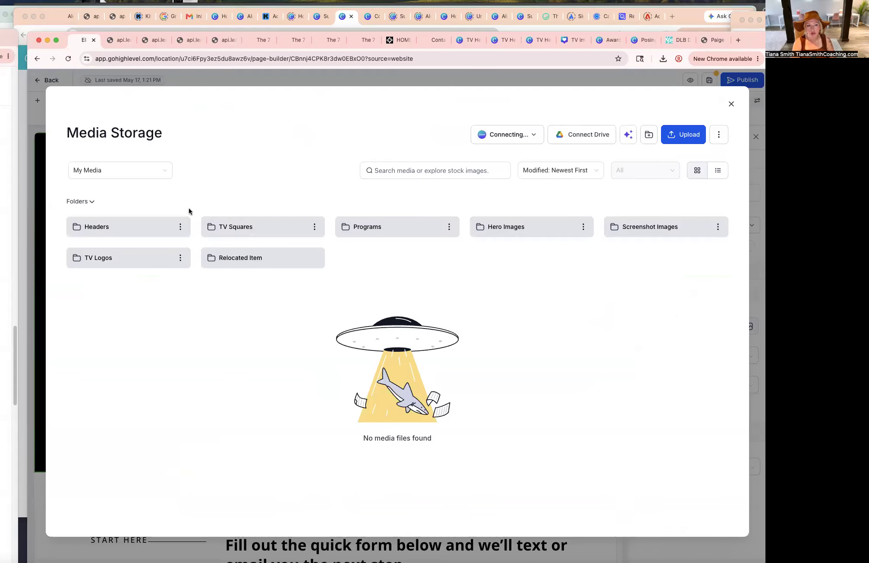
click(137, 231)
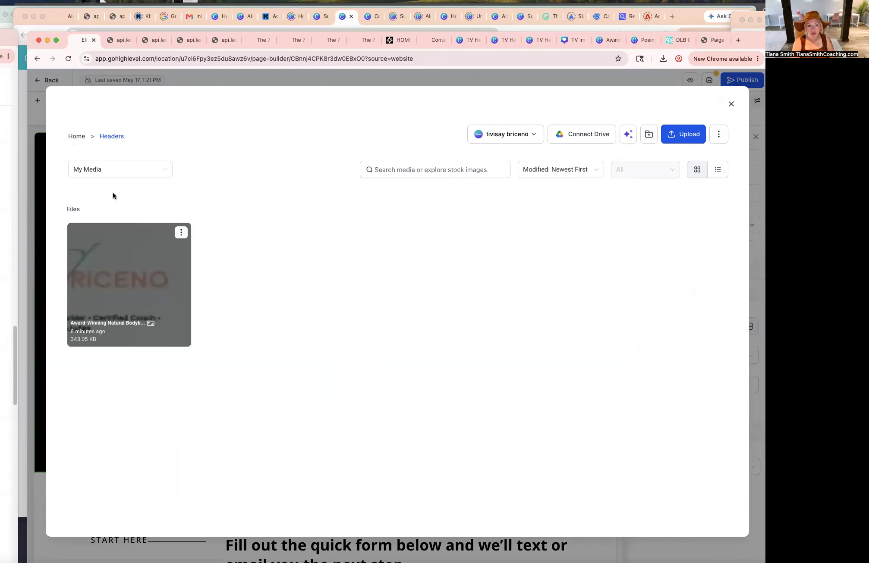
click(75, 136)
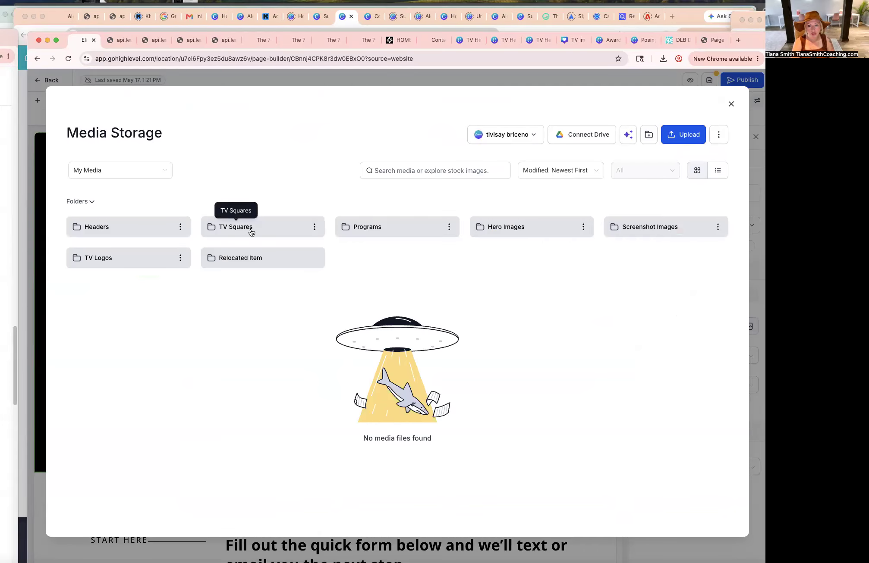
click(731, 104)
Delete the 7-Figure Club logo image from the hero section.
triple_click(306, 343)
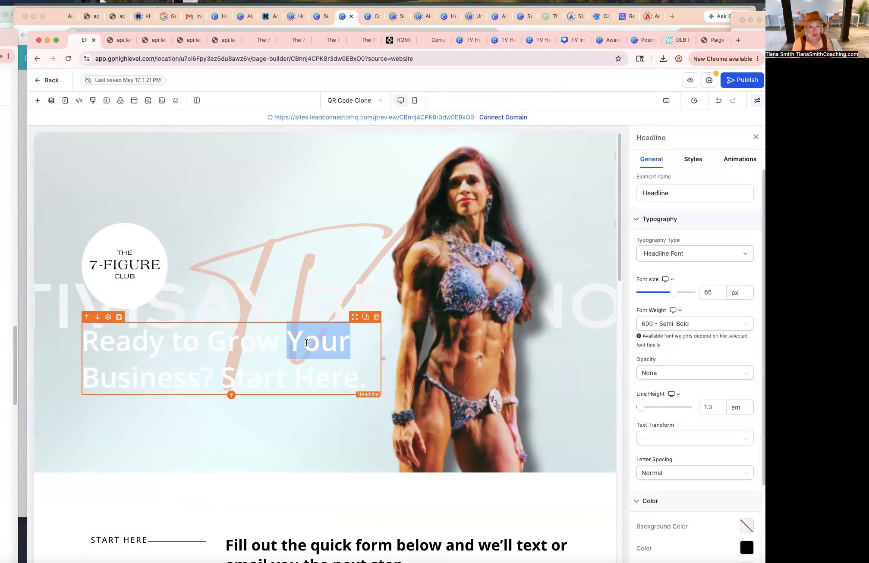
mouse_move(128, 229)
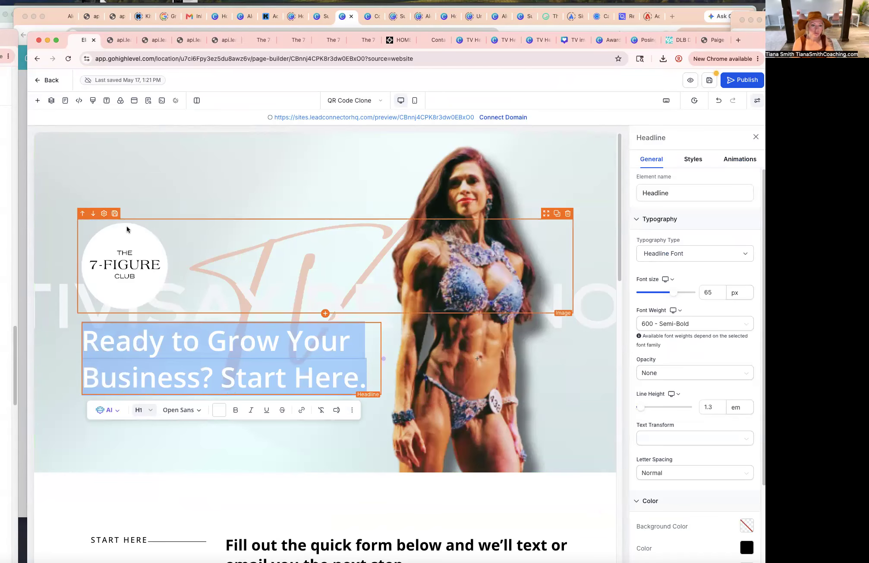
click(568, 214)
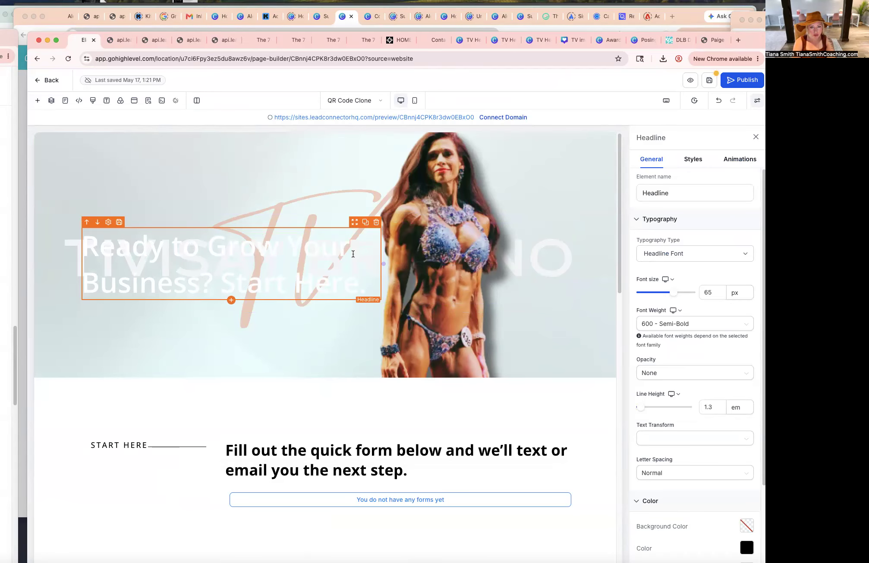
Set the hero headline's top margin to 80 px and clear its text.
click(693, 159)
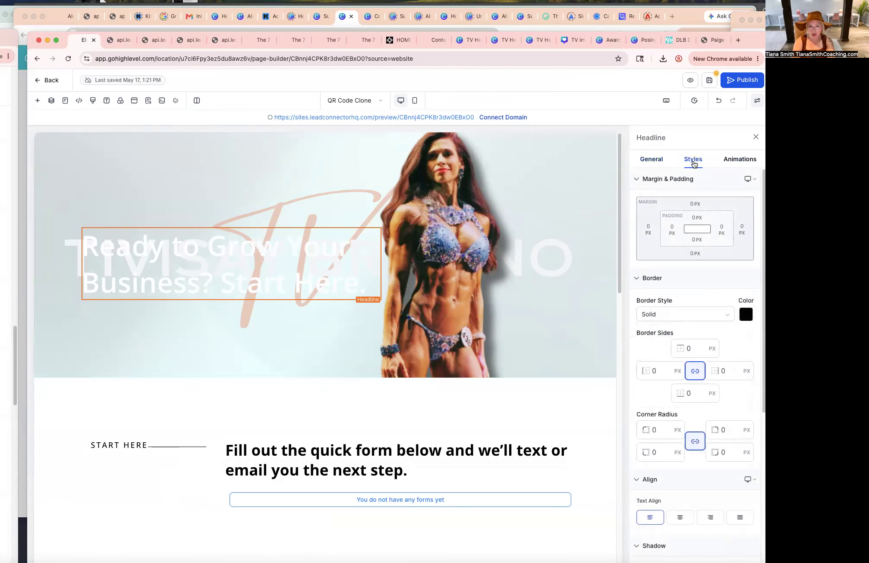
click(694, 203)
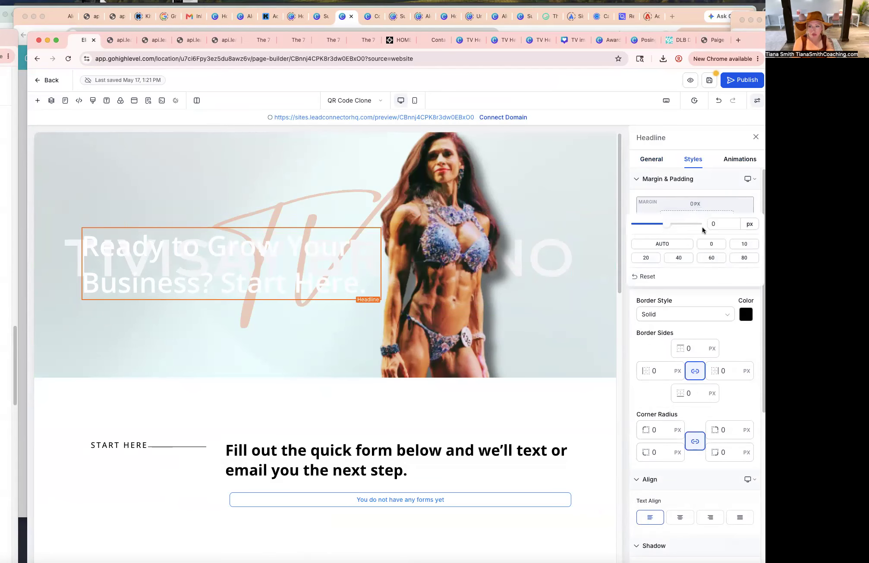
click(711, 258)
click(748, 261)
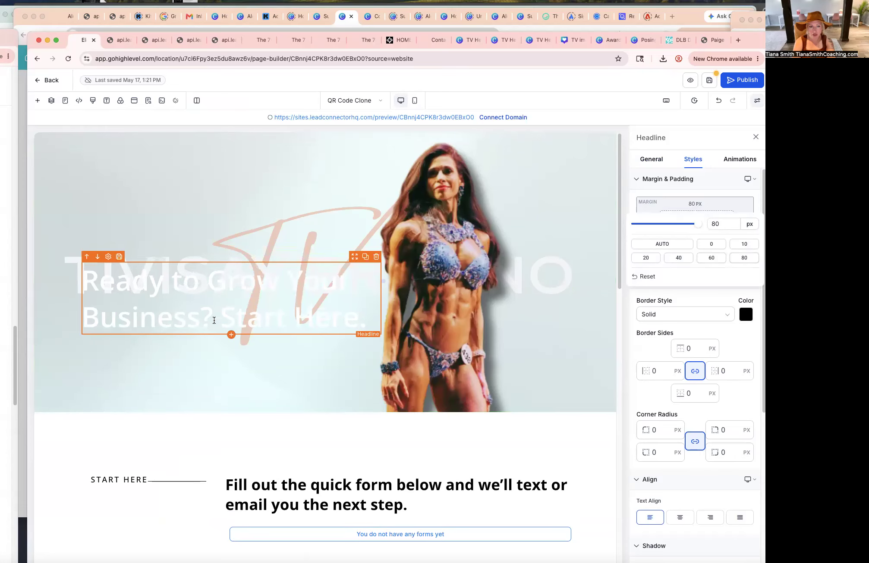
double_click(192, 295)
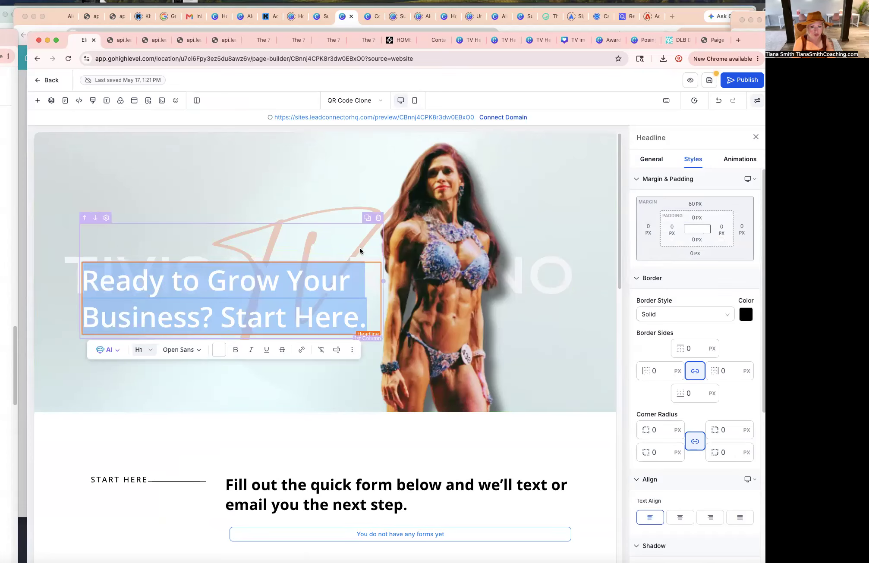
key(BackSpace)
Set the hero section's top margin to 0 px.
click(547, 363)
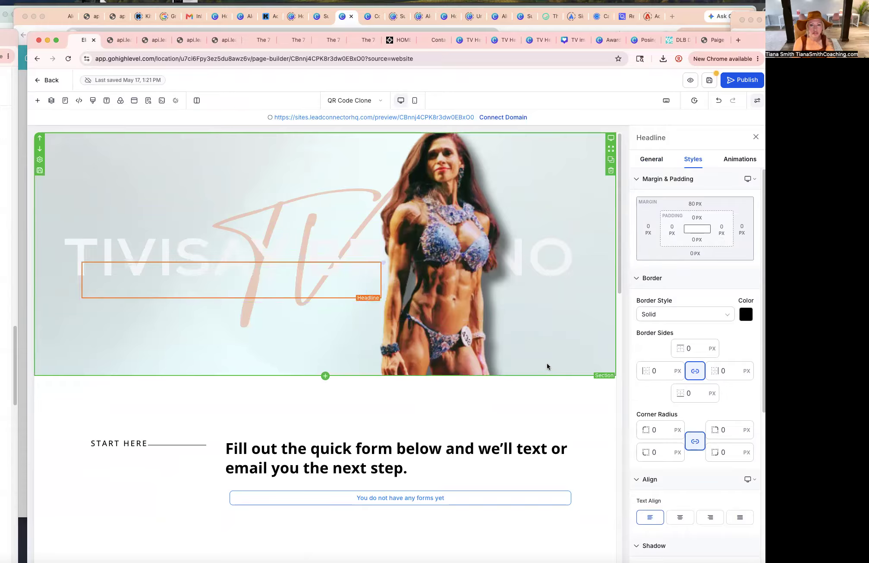
click(695, 204)
click(745, 258)
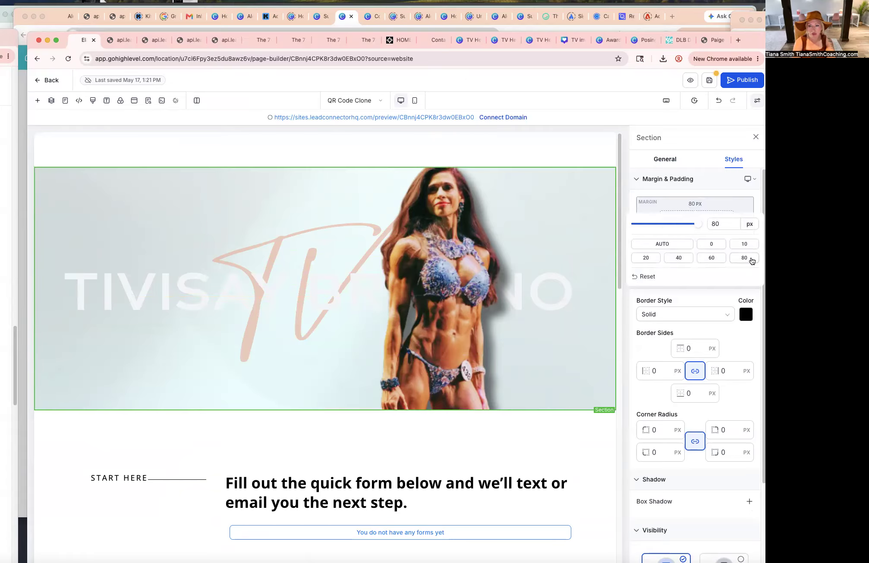
click(713, 245)
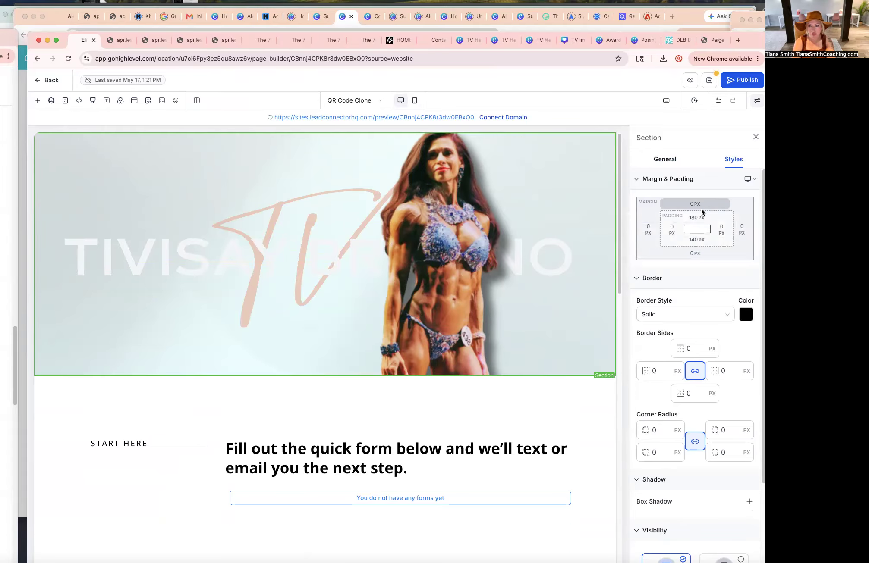
click(637, 179)
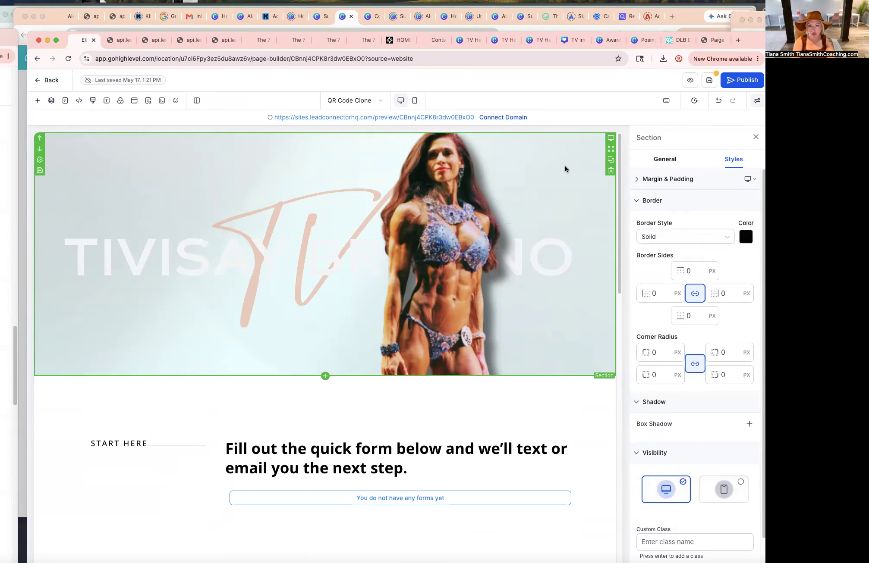
Set the hero section's background image option to Fill 100% Width.
click(665, 160)
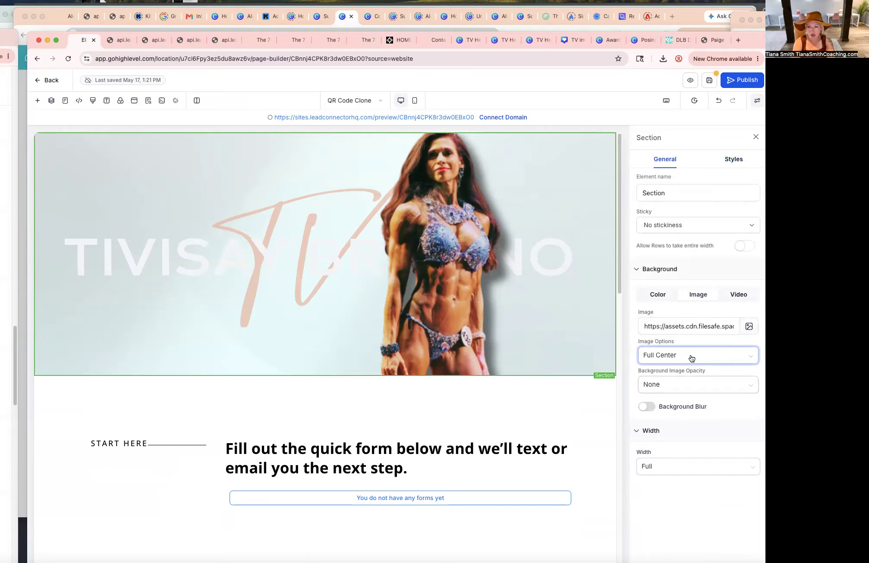
click(692, 359)
click(682, 419)
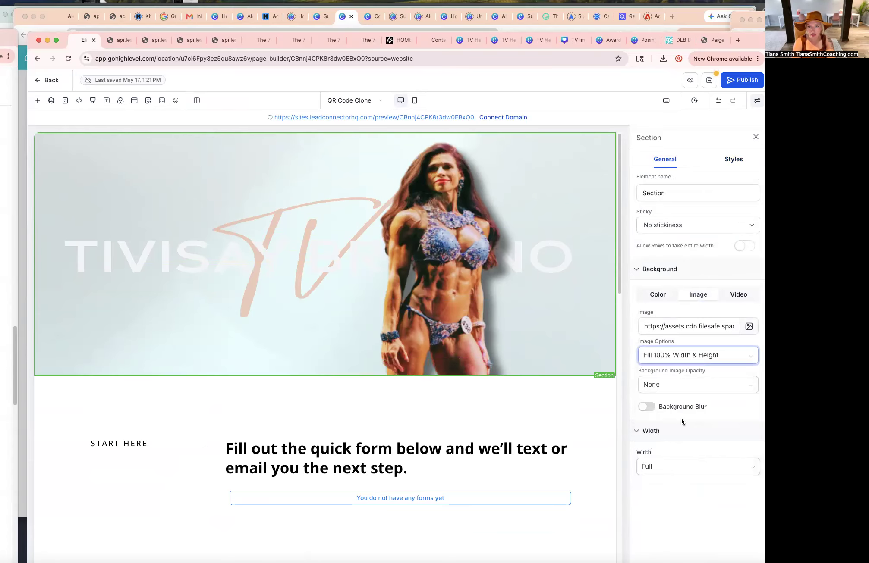
click(680, 357)
click(668, 404)
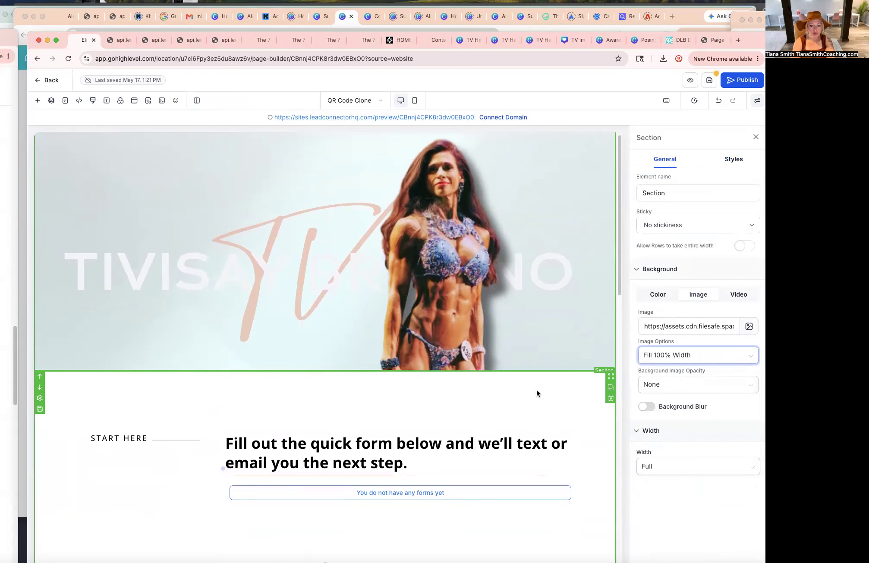
Add the saved About Tivisay Footer section template to the page from Saved Assets.
scroll(540, 384, down, 3)
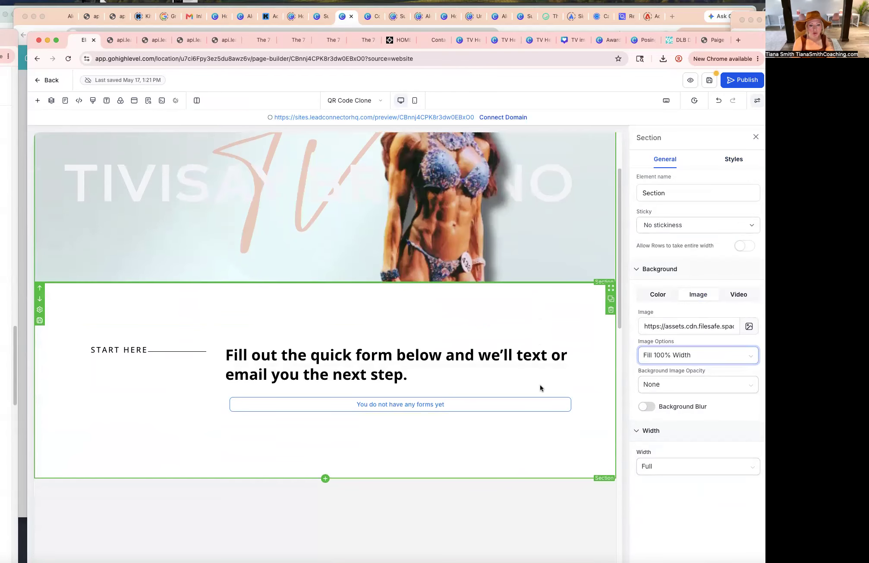
click(129, 352)
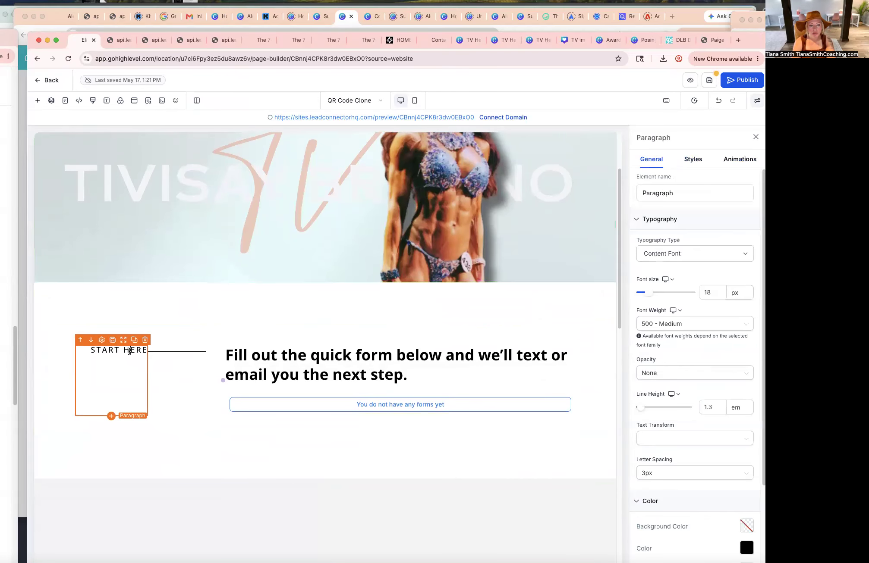
scroll(305, 373, up, 3)
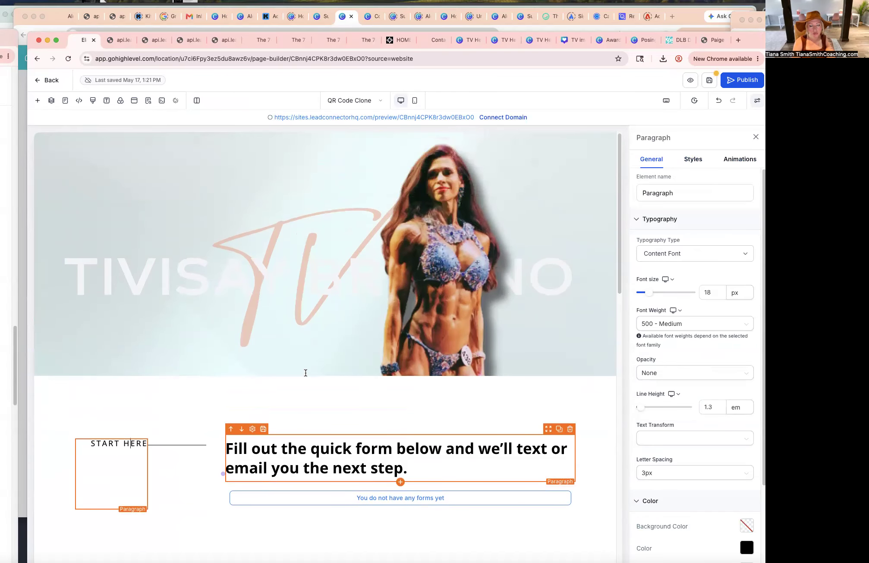
scroll(306, 372, down, 4)
scroll(305, 373, up, 4)
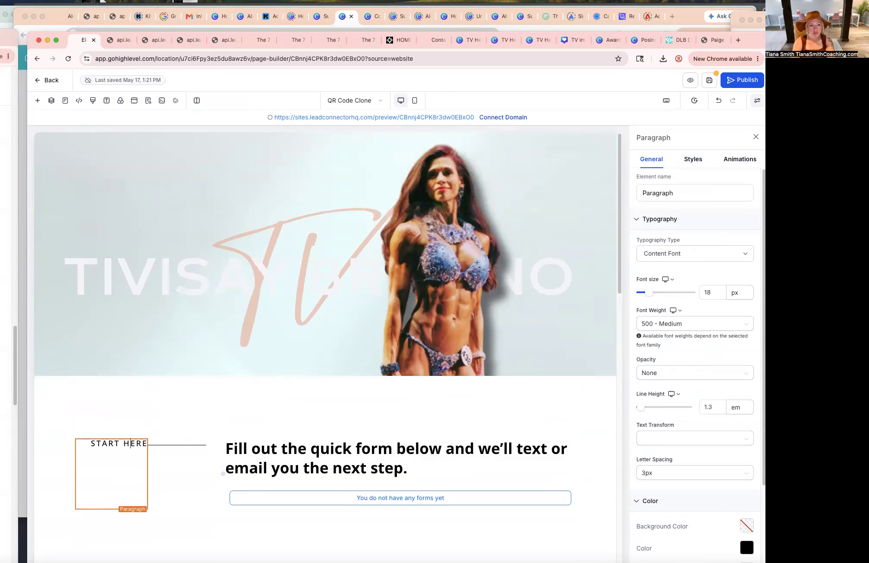
click(38, 99)
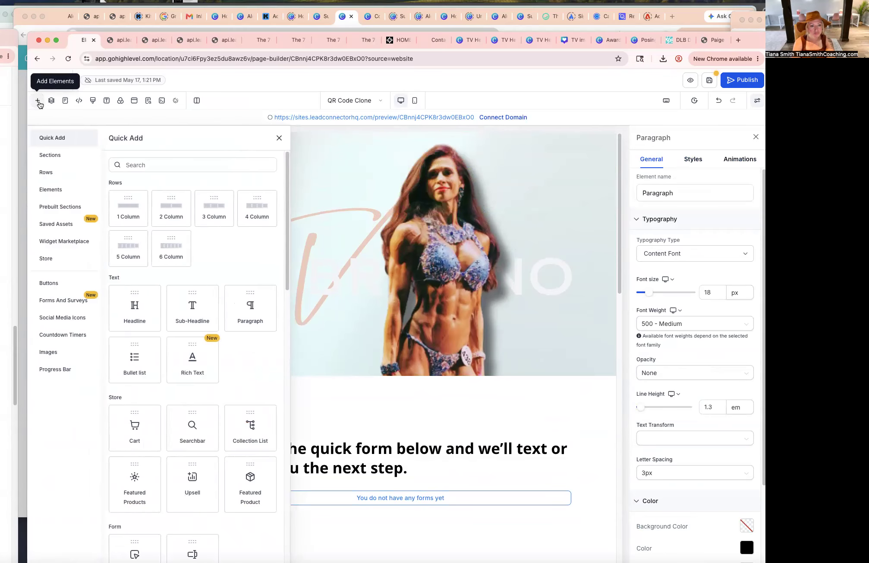
click(68, 224)
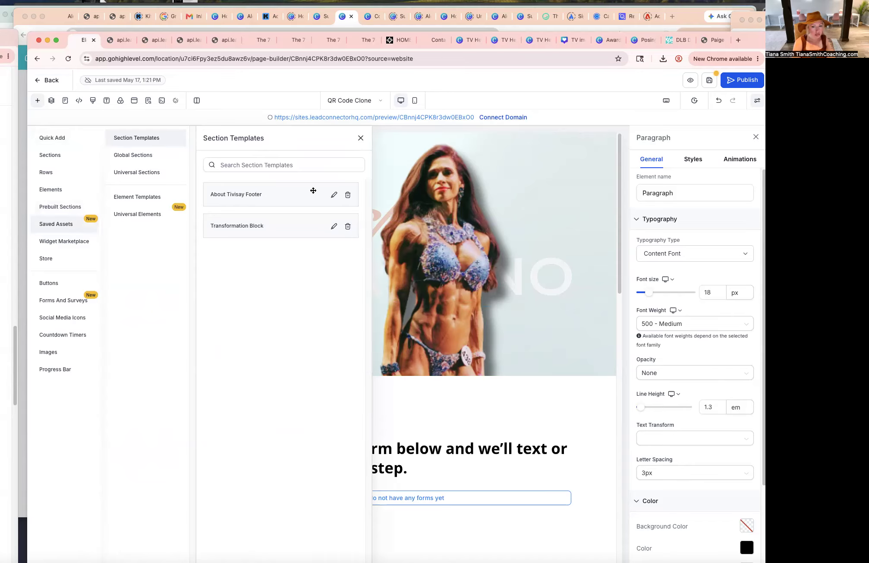
scroll(533, 347, down, 10)
drag(266, 195, 455, 285)
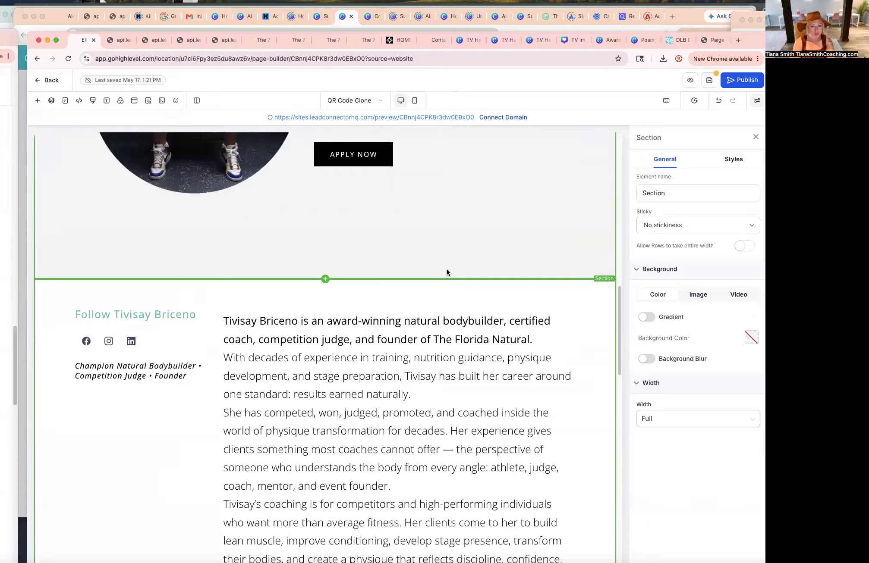
Scroll through the inserted About Tivisay section down to the footer to review it.
scroll(604, 413, down, 5)
scroll(599, 409, down, 1)
scroll(598, 410, up, 15)
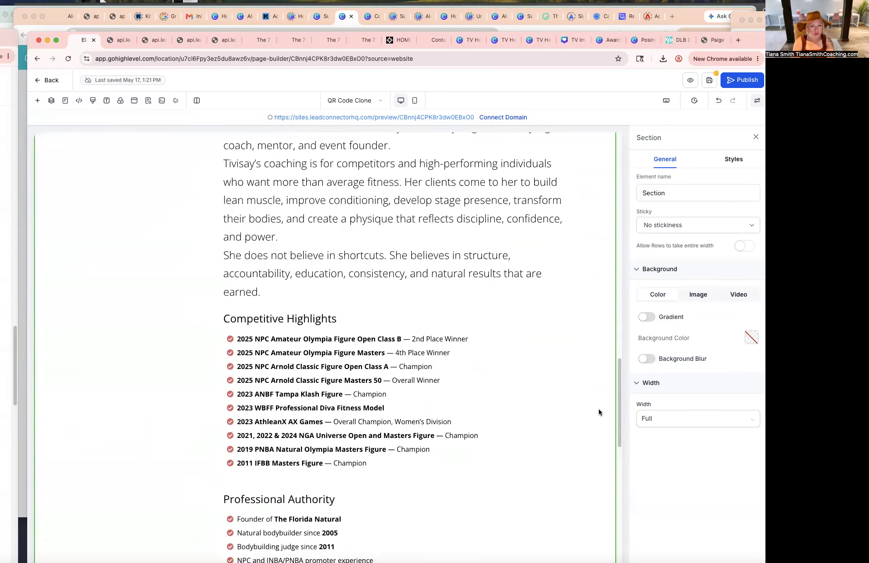
scroll(599, 409, down, 15)
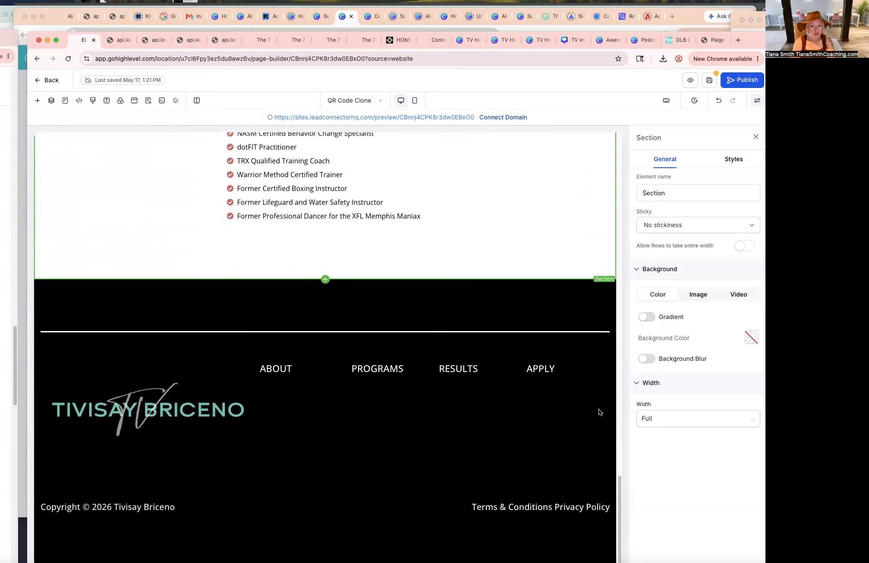
Recolor the START HERE label to the teal custom color #6dc6bb.
scroll(598, 411, up, 20)
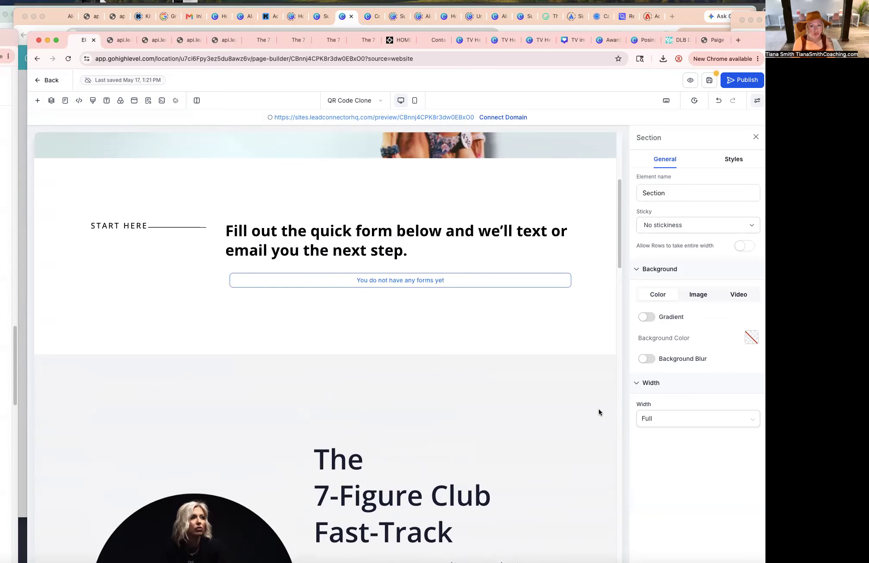
scroll(599, 412, up, 3)
scroll(598, 412, down, 10)
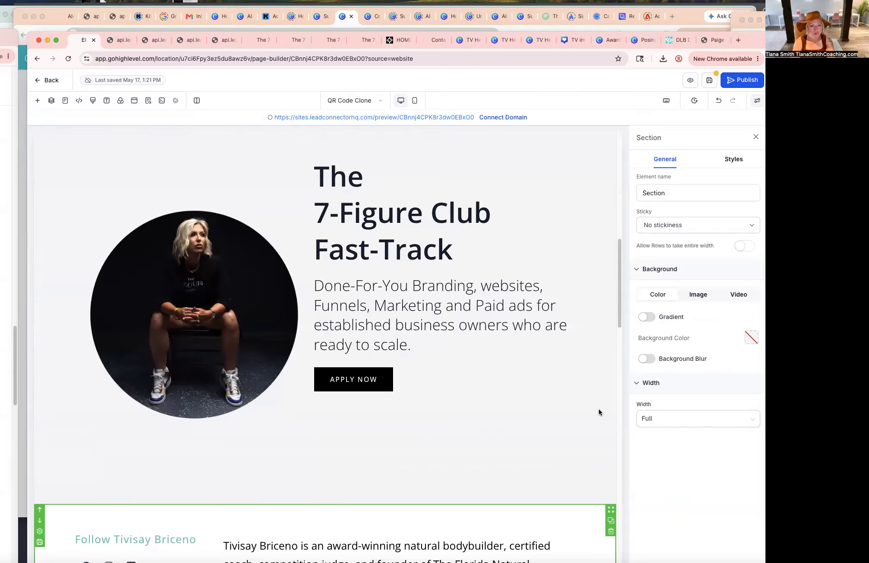
scroll(599, 409, up, 5)
click(611, 391)
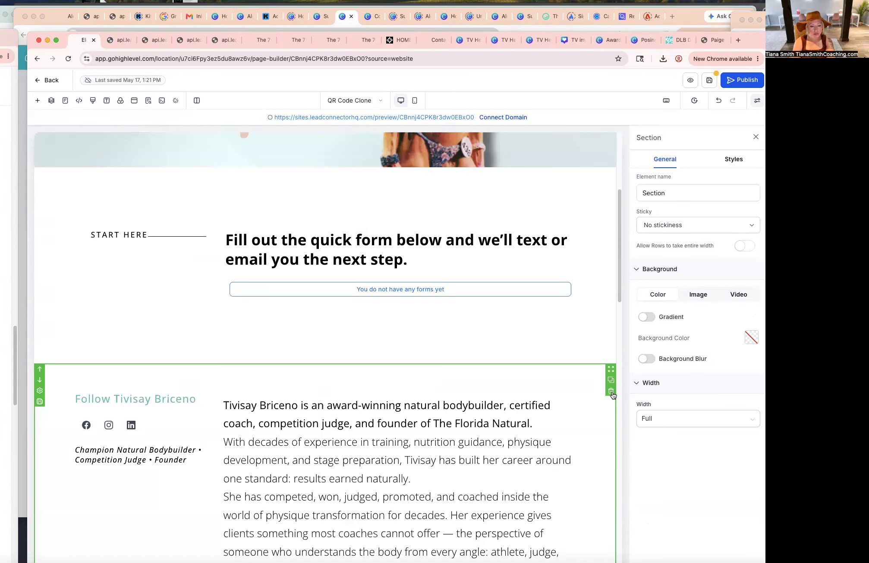
scroll(597, 409, down, 15)
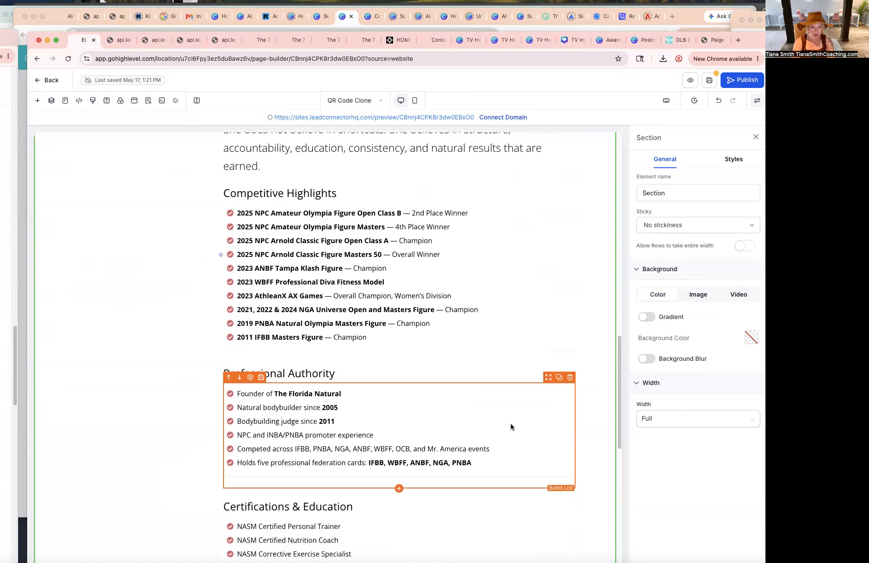
scroll(510, 425, up, 20)
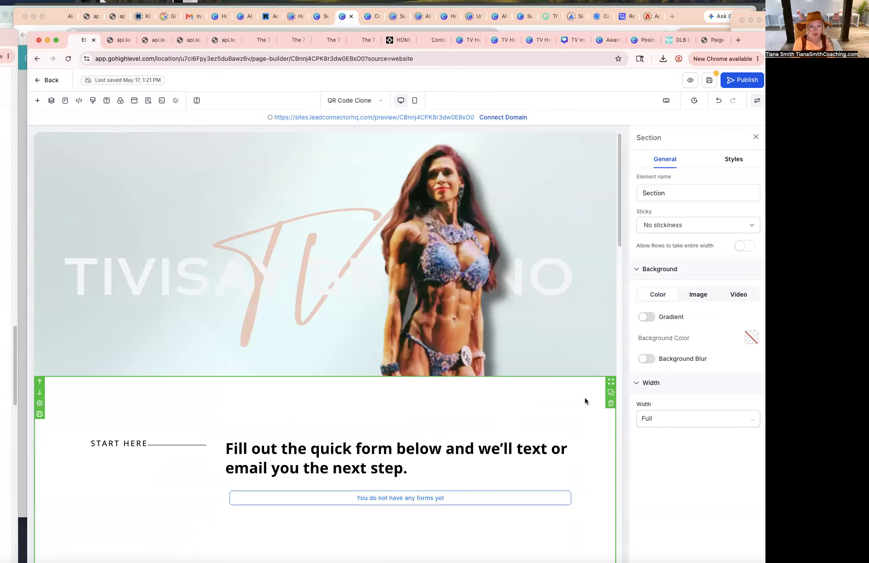
click(119, 444)
double_click(119, 444)
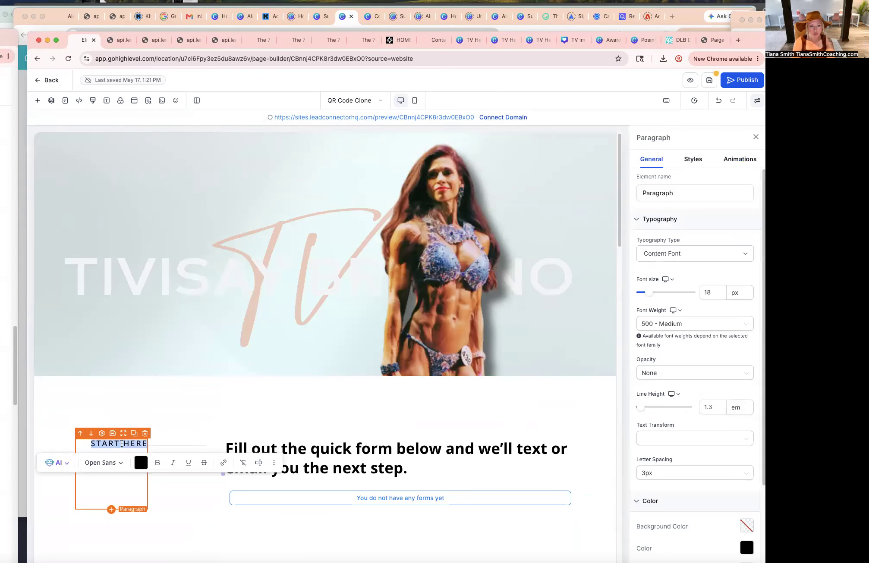
click(140, 464)
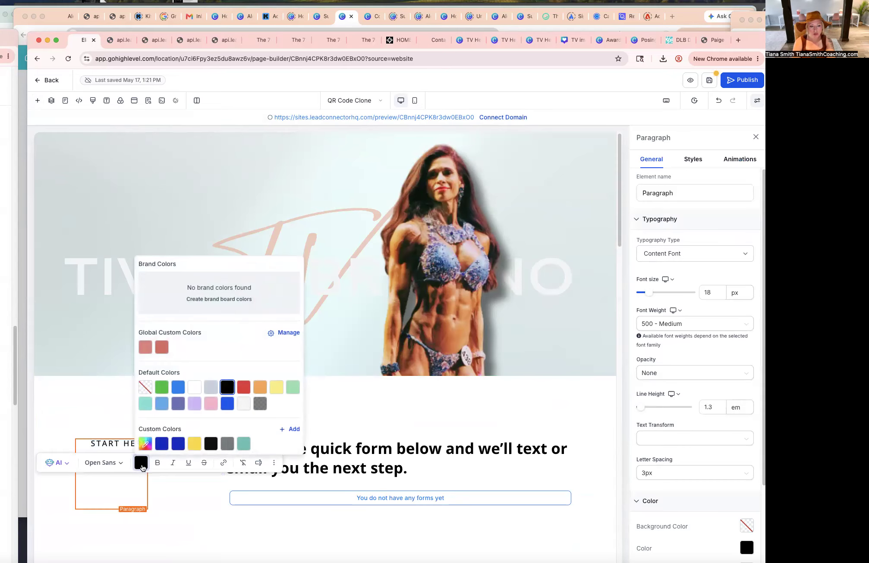
click(244, 444)
click(83, 421)
Set the divider line beside START HERE to the global custom color #e48885.
click(185, 445)
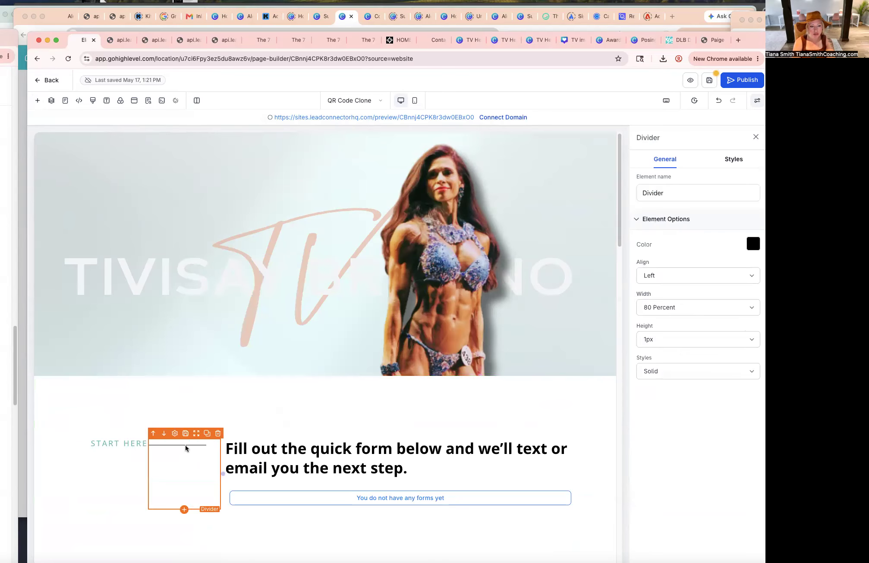
click(752, 244)
click(601, 343)
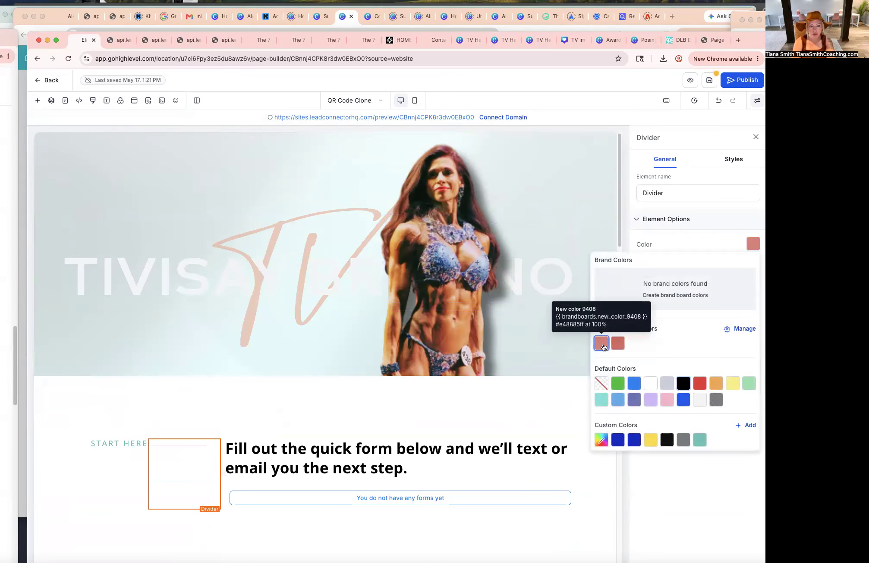
Recolor the form section's heading text to the teal custom color.
triple_click(356, 453)
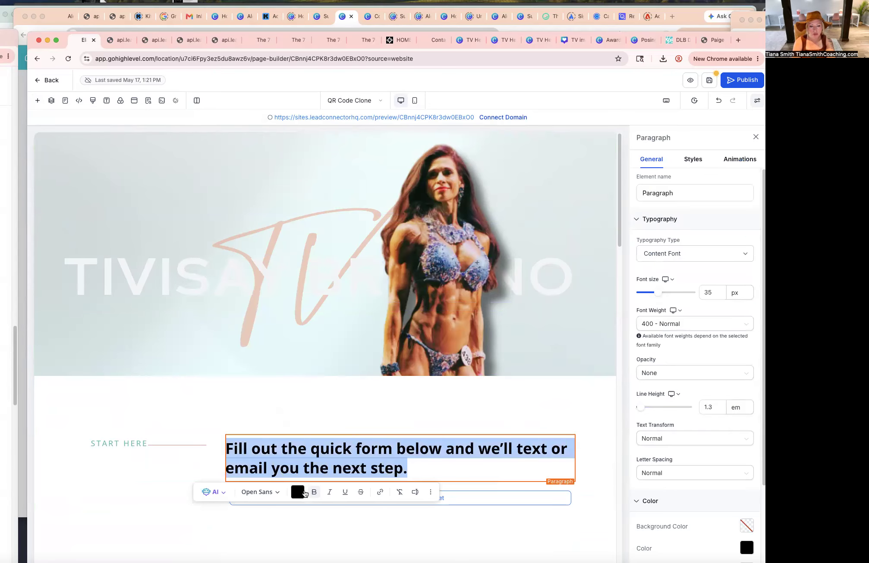
click(298, 492)
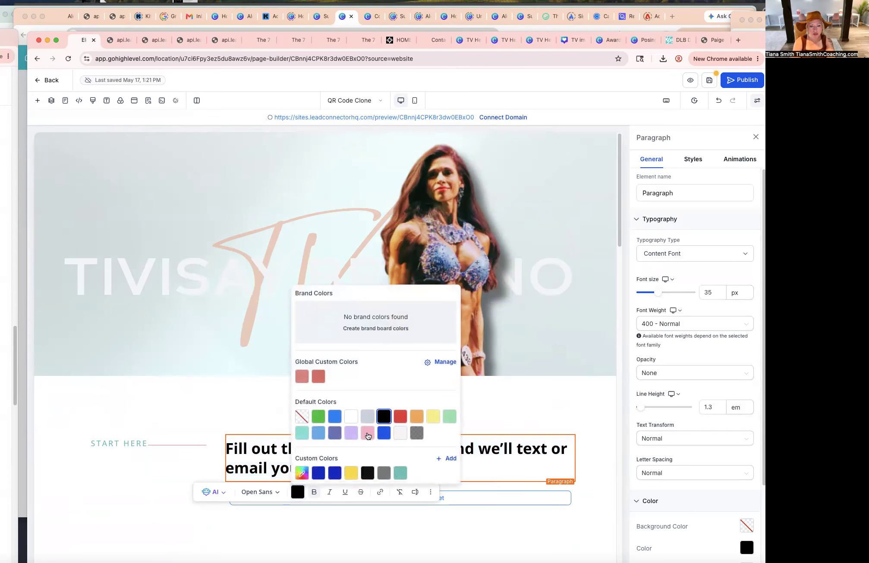
click(400, 473)
click(587, 424)
Connect the section's form element to the Application Form.
scroll(588, 424, down, 1)
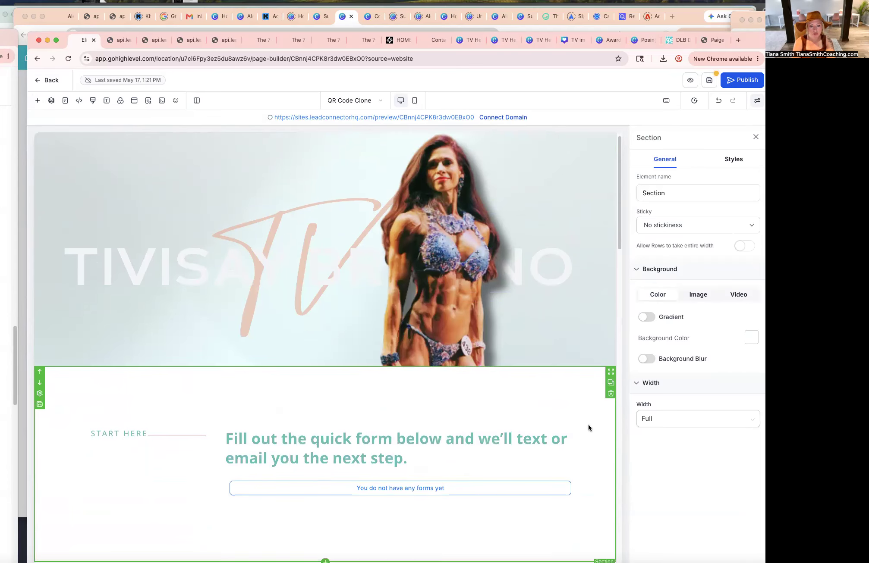
click(479, 471)
click(723, 252)
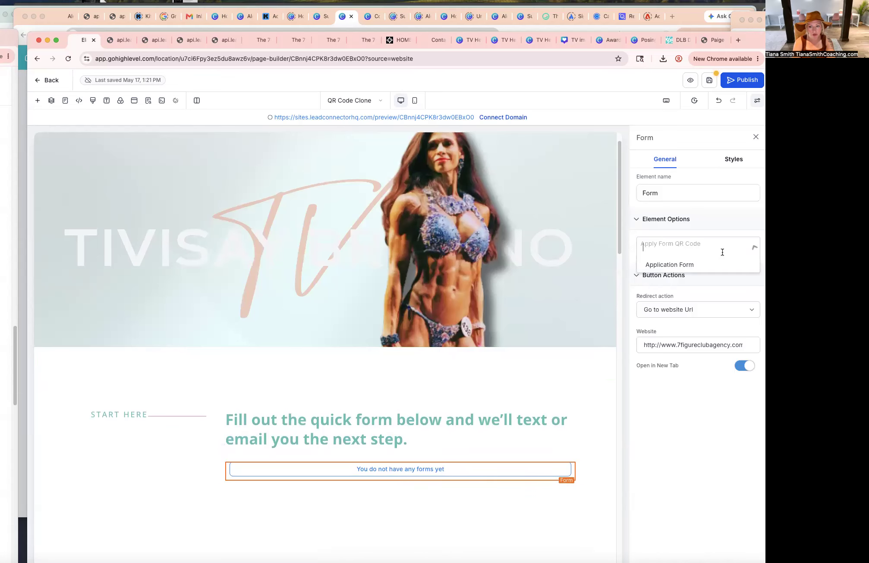
click(677, 264)
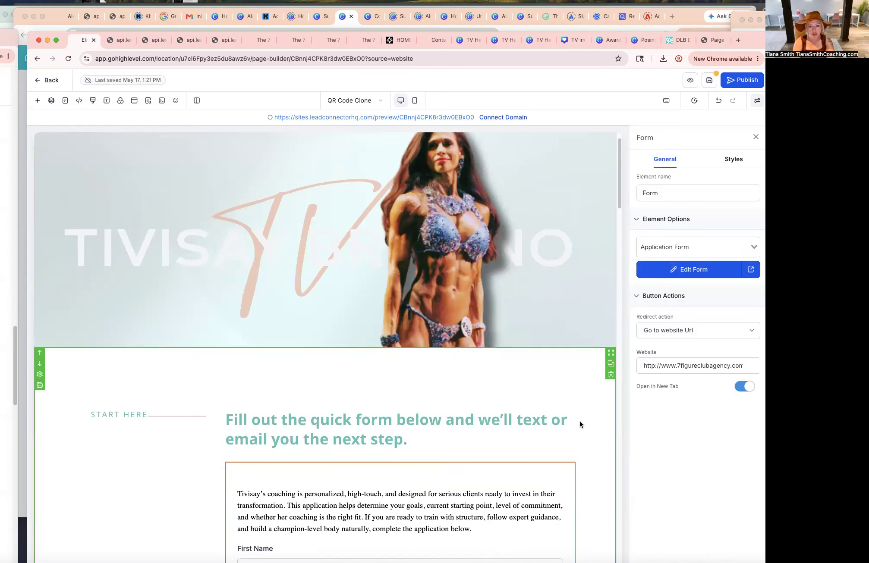
Scroll through the embedded Application Form to review it, then save the page.
scroll(580, 421, down, 6)
scroll(580, 423, down, 12)
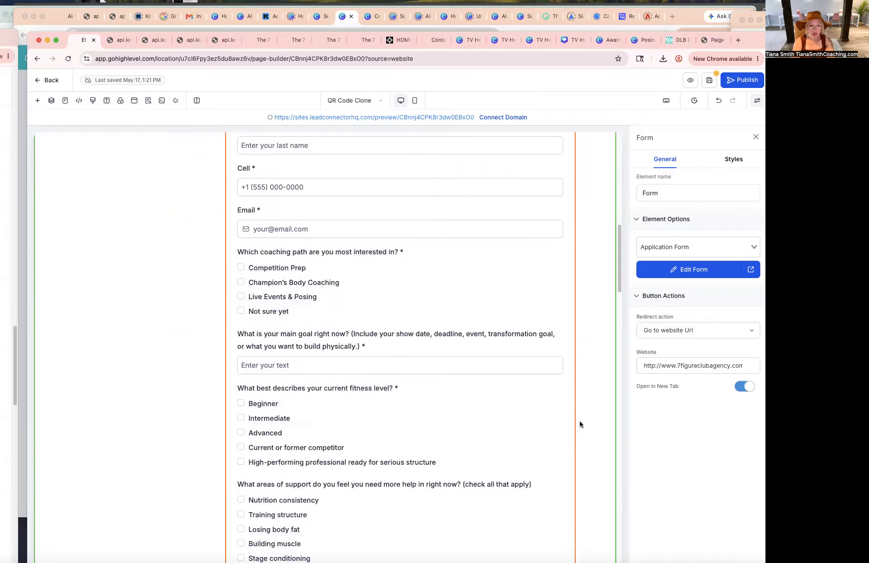
scroll(580, 421, down, 10)
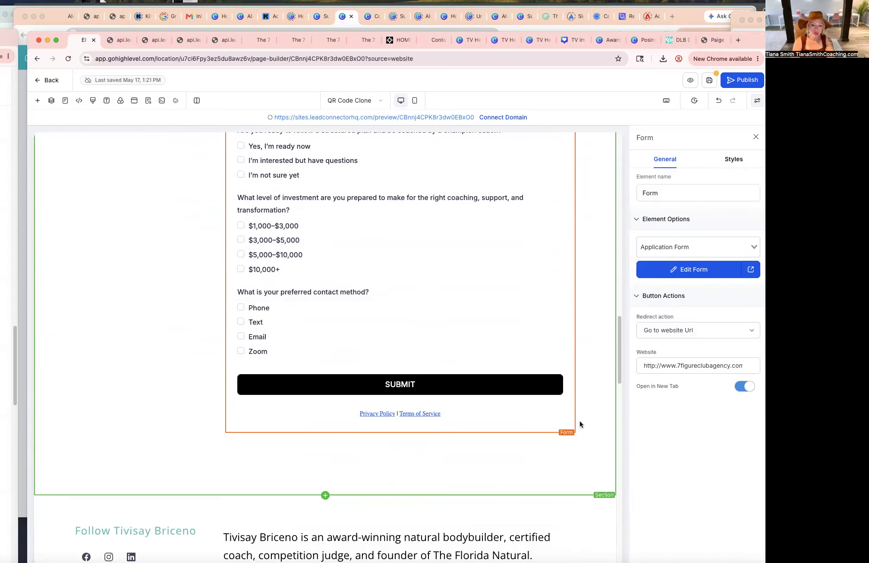
scroll(580, 421, down, 9)
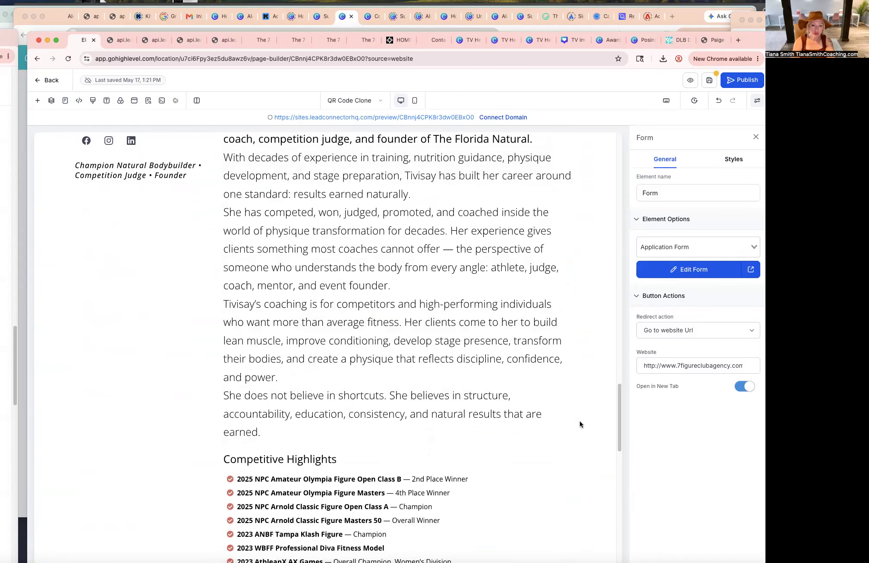
scroll(584, 464, up, 10)
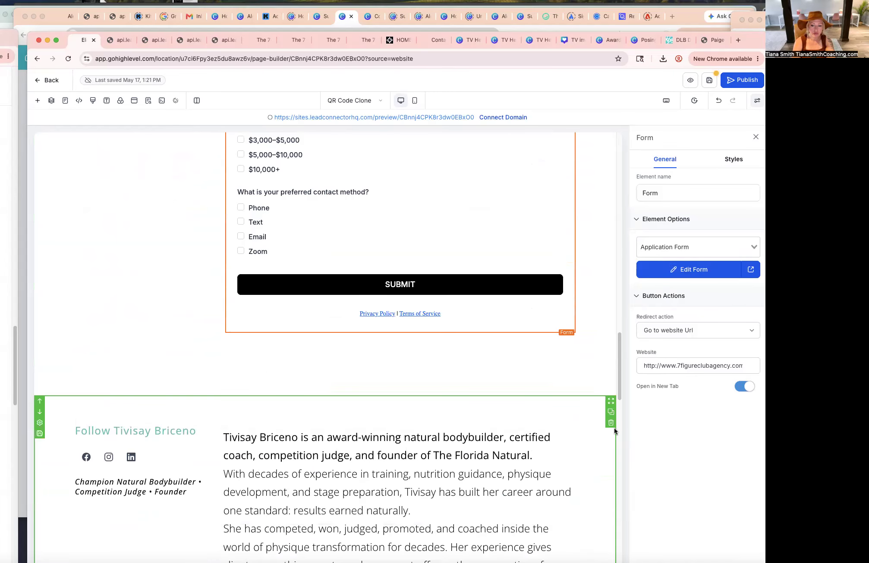
scroll(607, 462, up, 15)
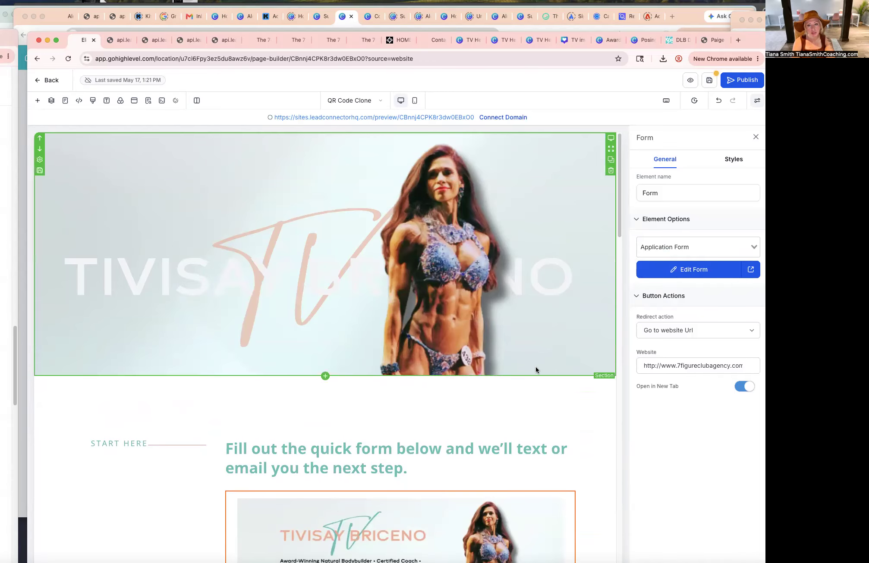
click(710, 81)
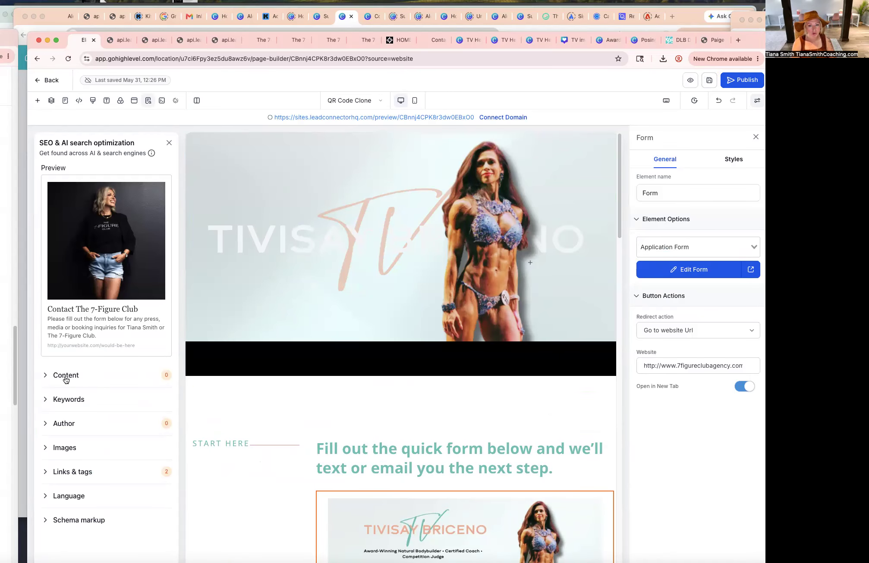
Set the hero section's background color to transparent.
click(436, 352)
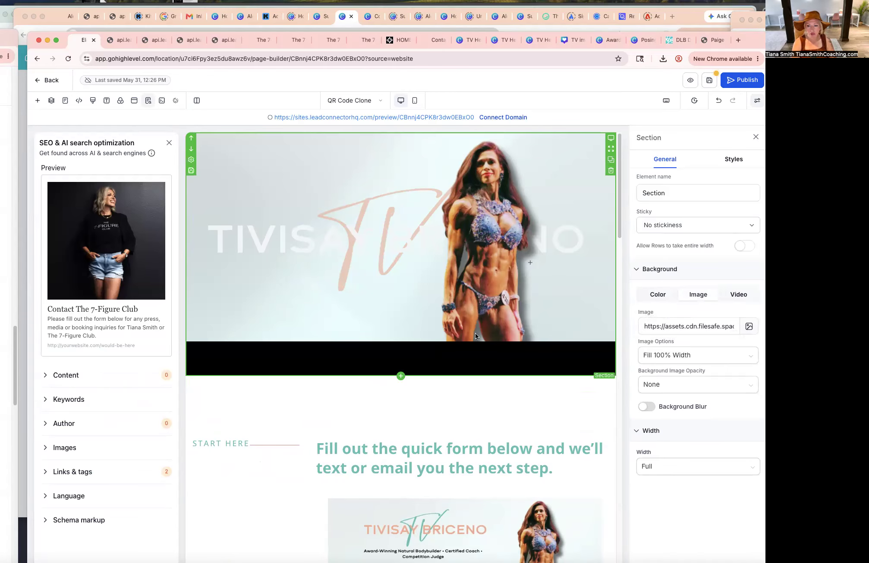
click(657, 295)
click(750, 337)
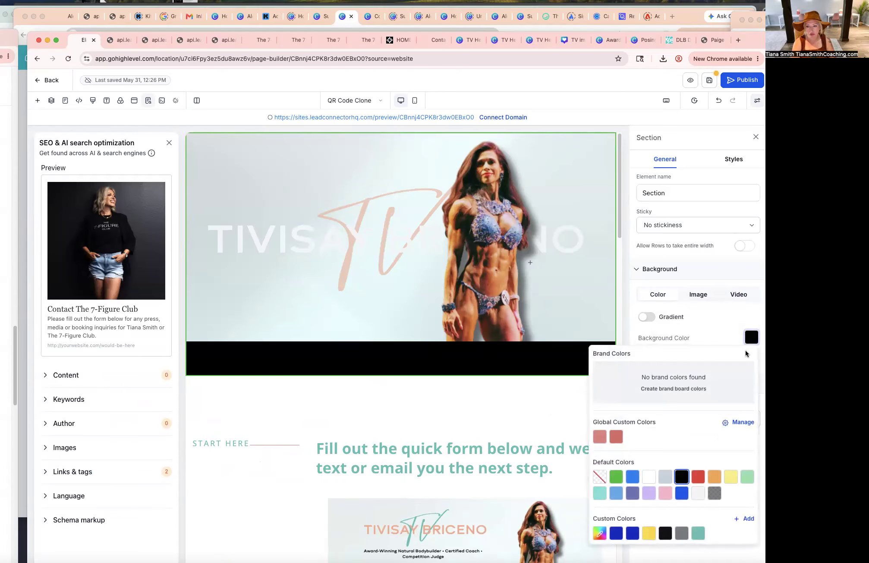
click(606, 485)
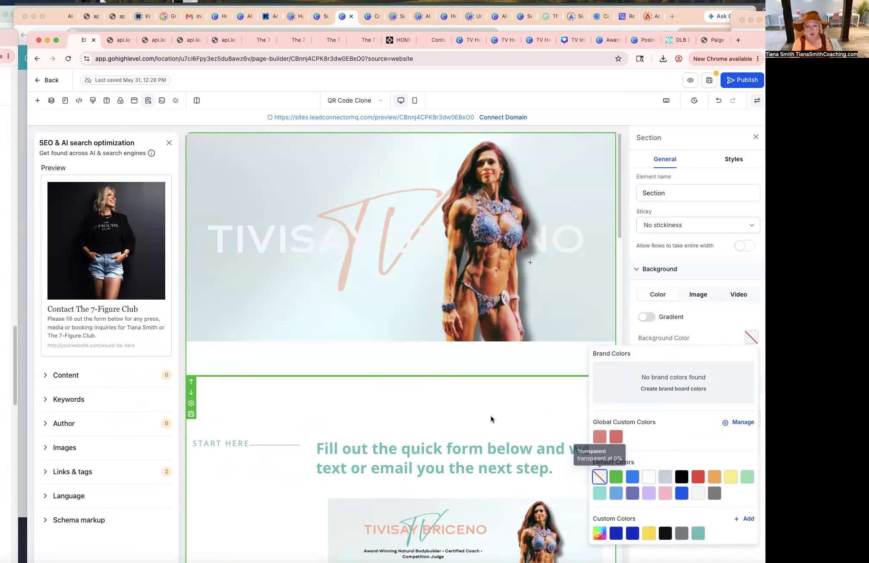
click(504, 292)
click(498, 334)
Set the hero section's background image option to Full Center.
click(698, 295)
click(681, 356)
click(675, 374)
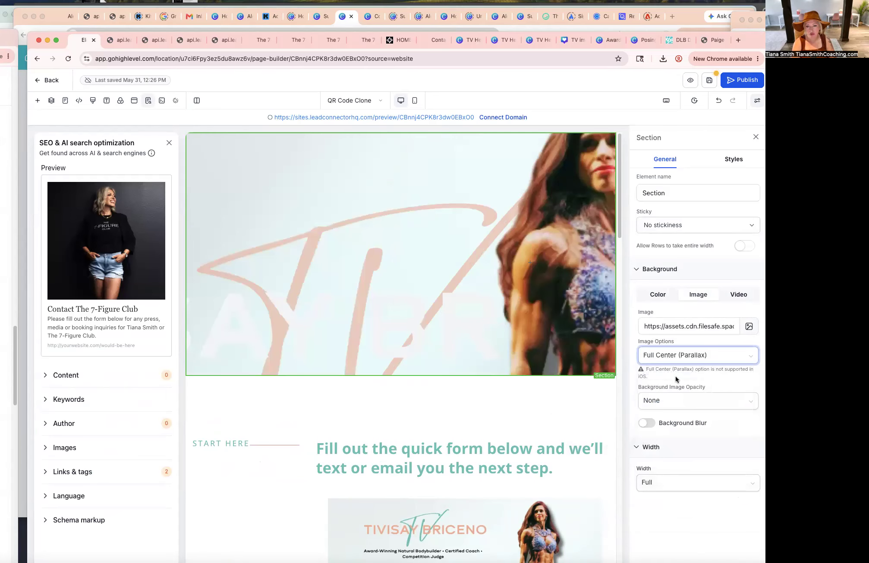
click(676, 354)
click(670, 388)
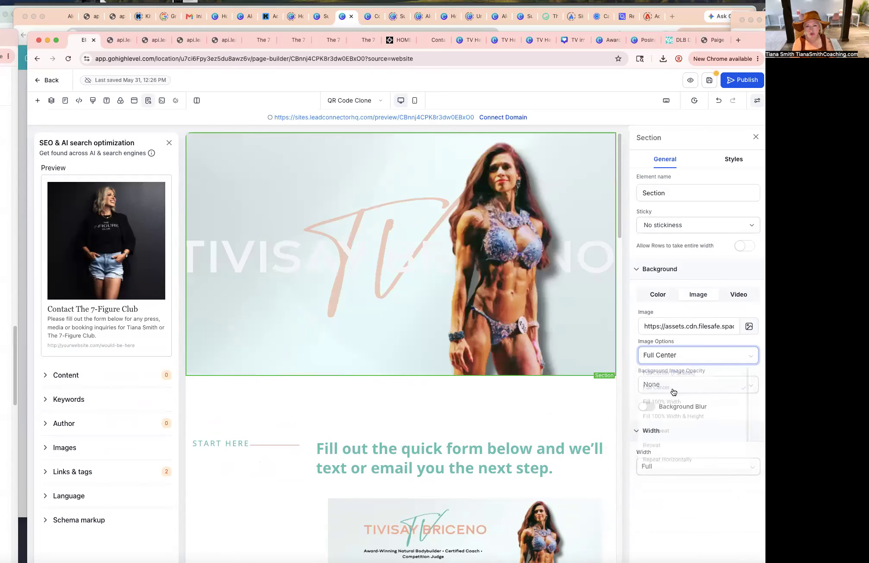
Set the hero section's top padding to 180 px.
click(168, 143)
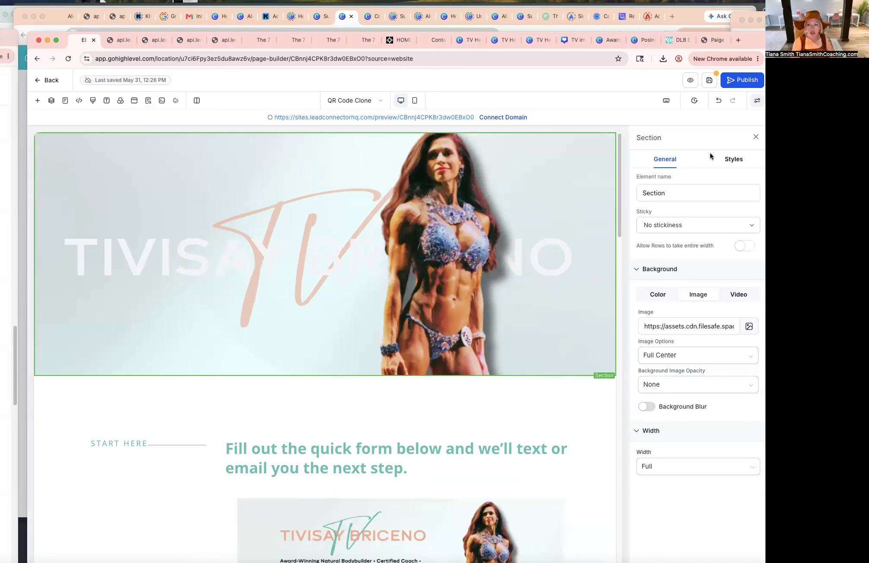
click(735, 162)
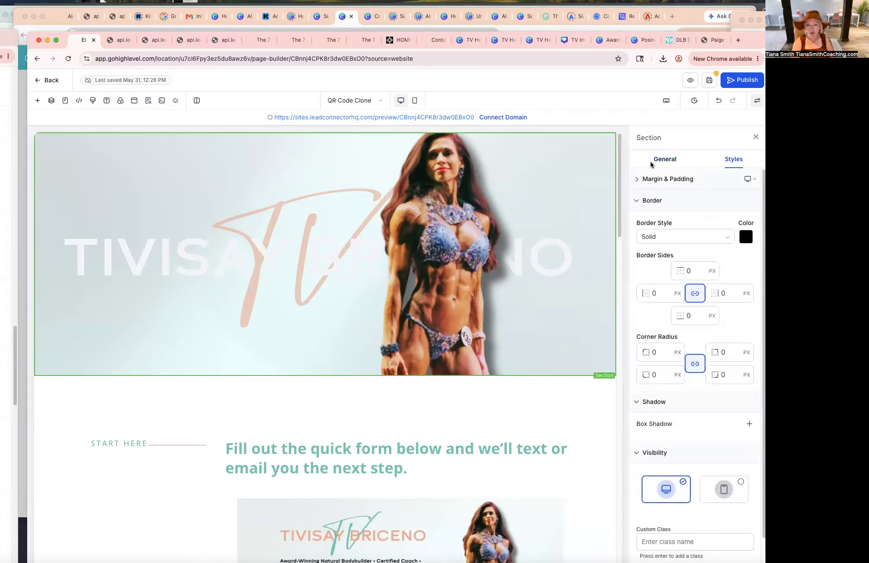
click(651, 160)
click(731, 160)
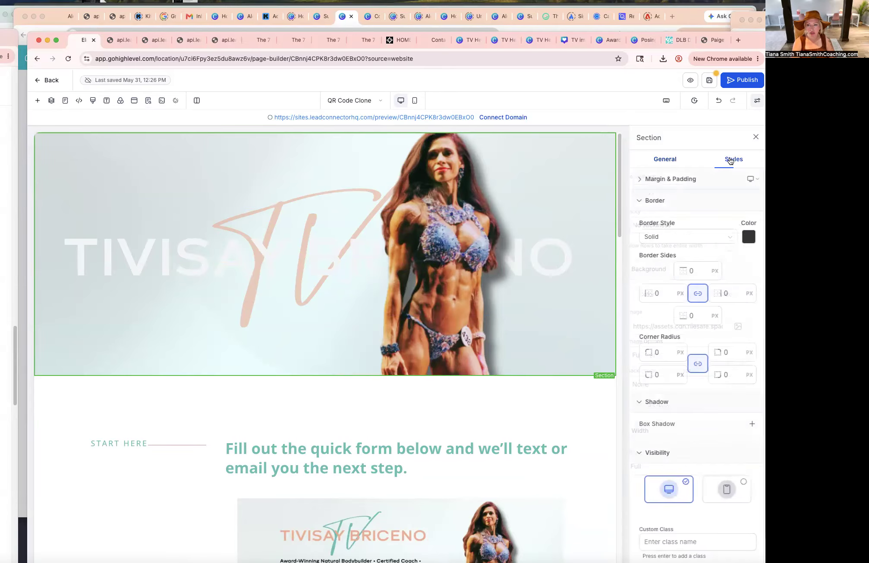
click(639, 179)
click(700, 207)
click(698, 205)
click(695, 218)
double_click(725, 237)
text(200)
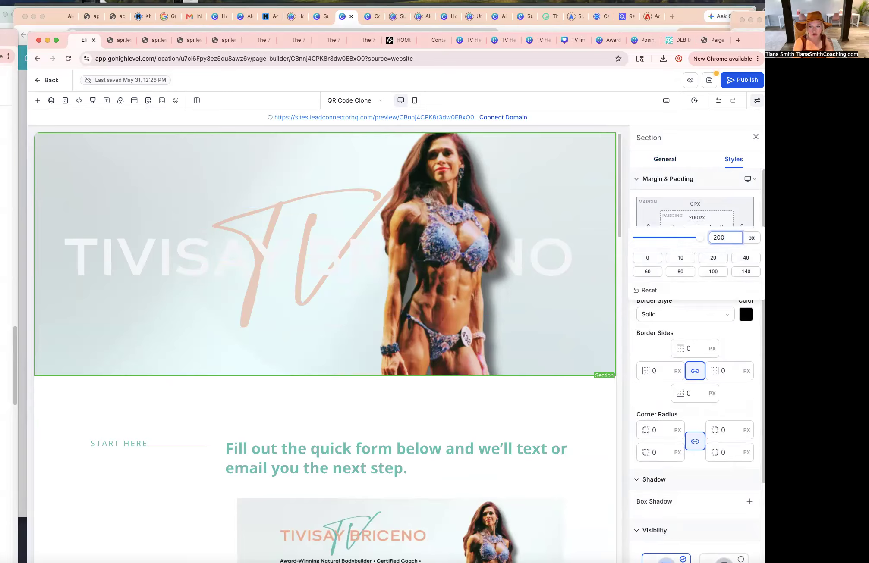
click(746, 272)
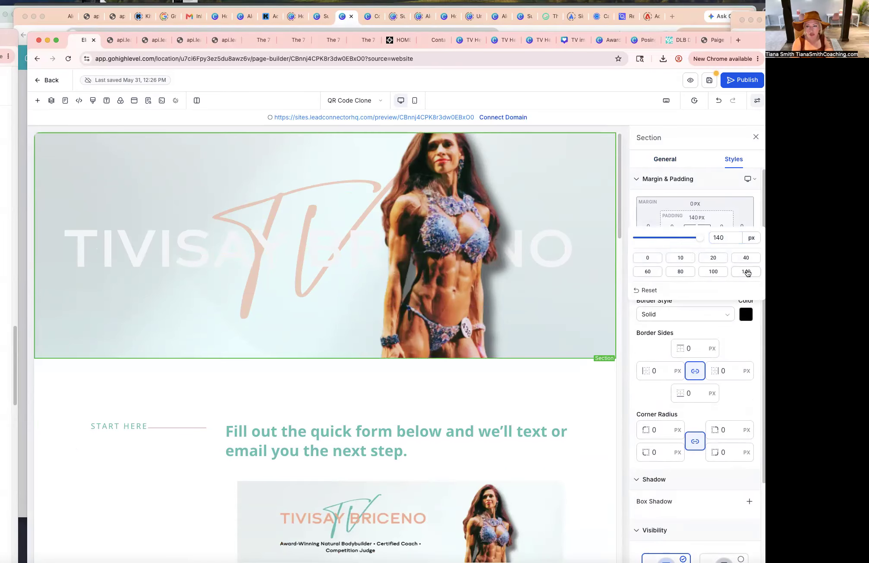
text(8)
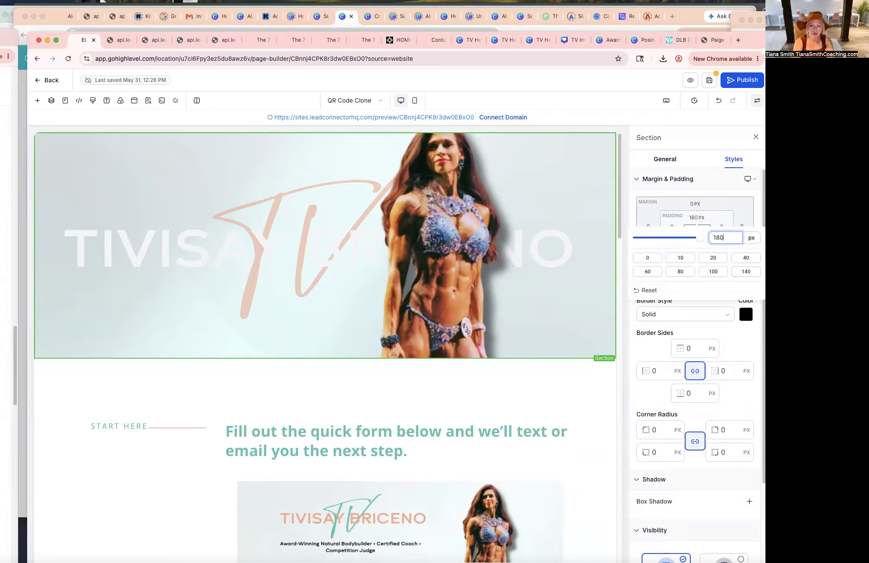
click(243, 341)
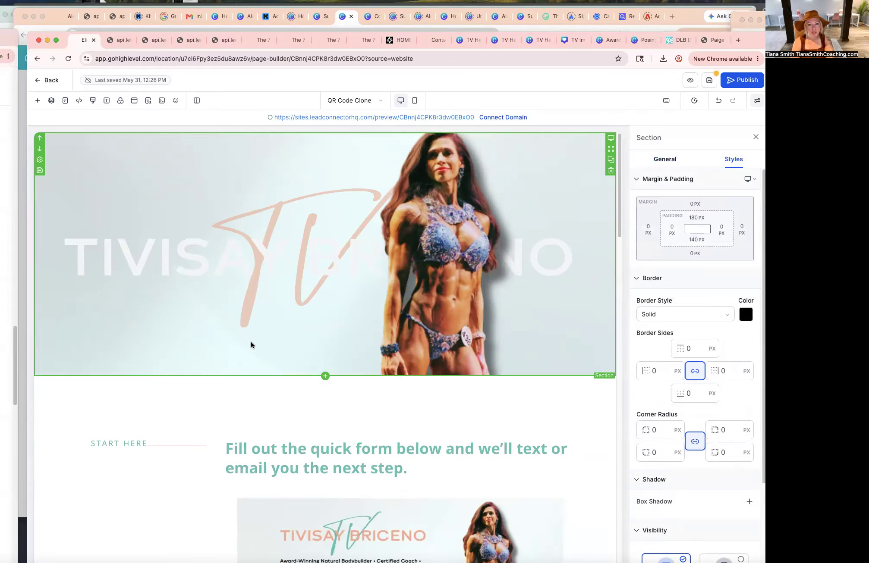
click(663, 160)
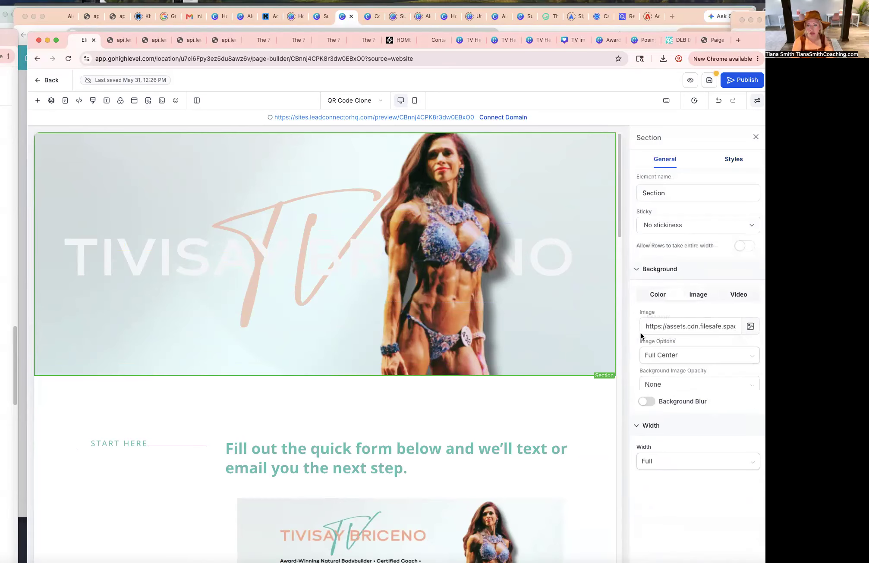
click(750, 328)
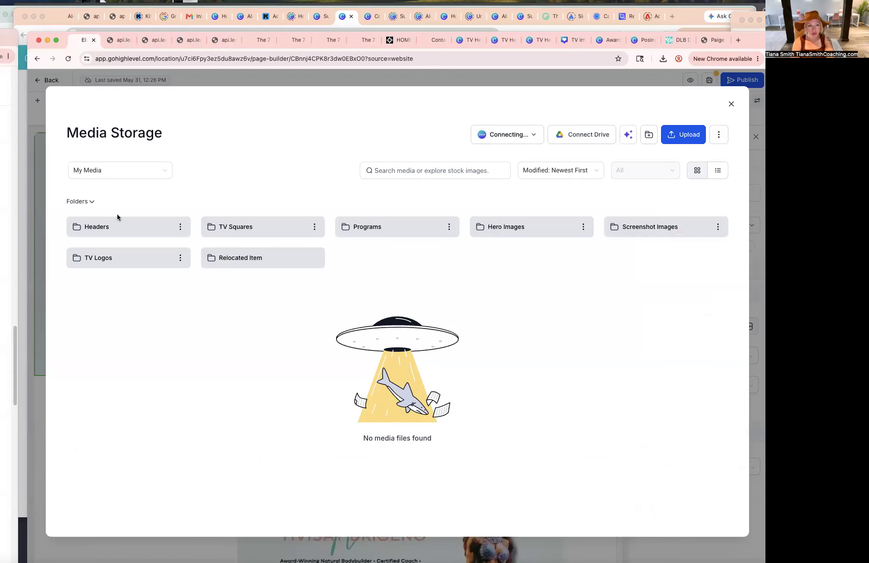
click(731, 104)
scroll(483, 378, down, 3)
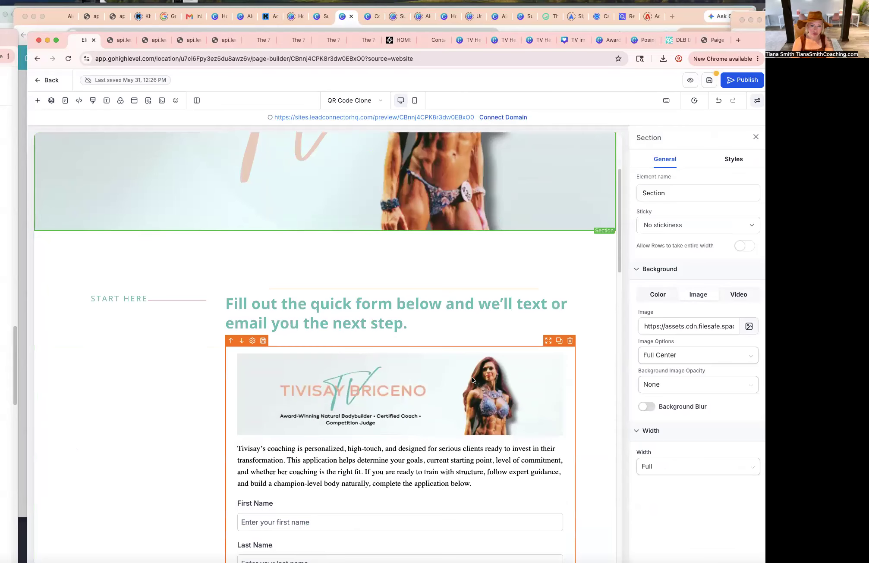
scroll(522, 391, down, 20)
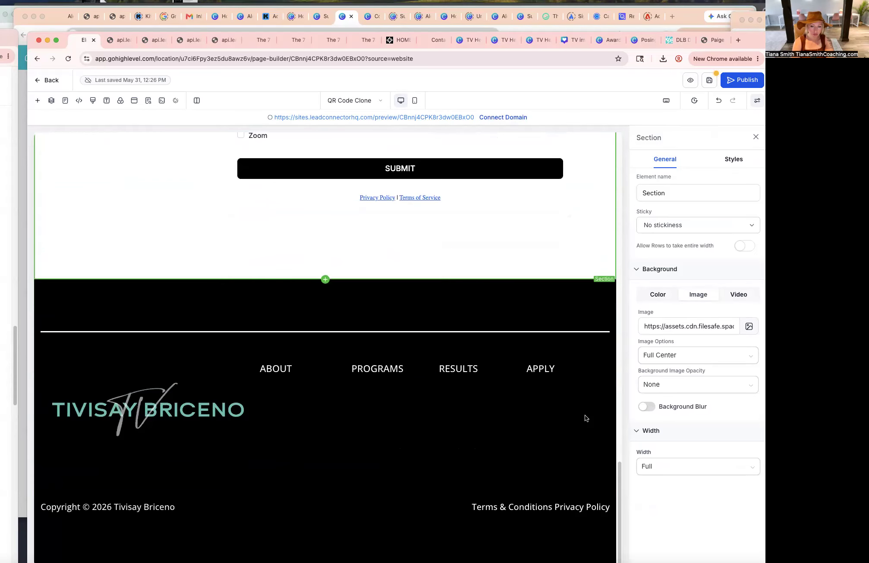
Save the page.
scroll(586, 419, up, 20)
click(709, 80)
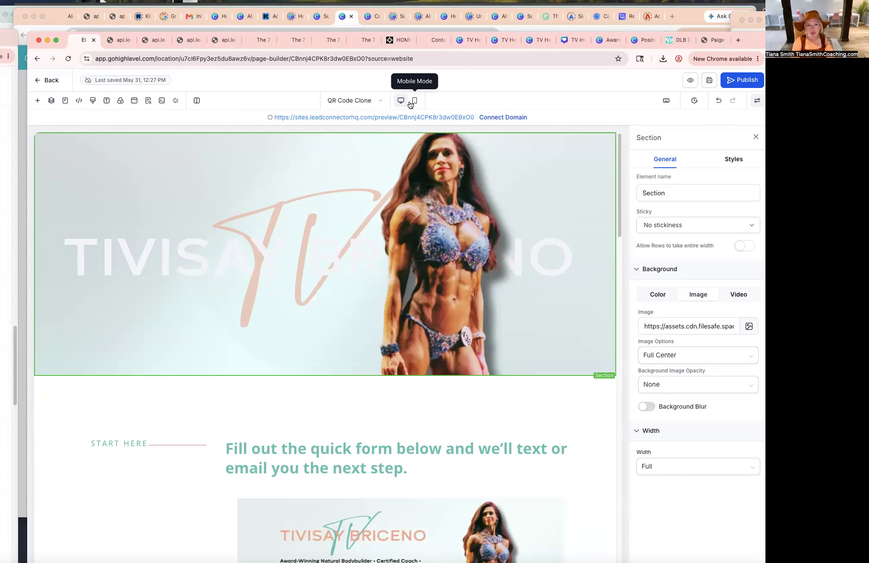
In mobile view, set the hero section's background image to 3.png from the TV Squares folder, displayed Full Center.
click(410, 103)
scroll(389, 250, down, 2)
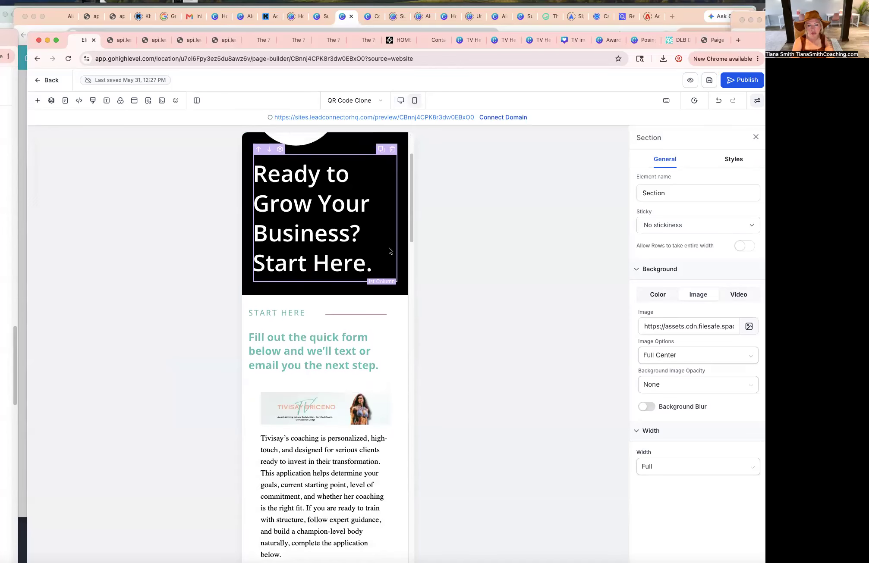
scroll(390, 250, up, 2)
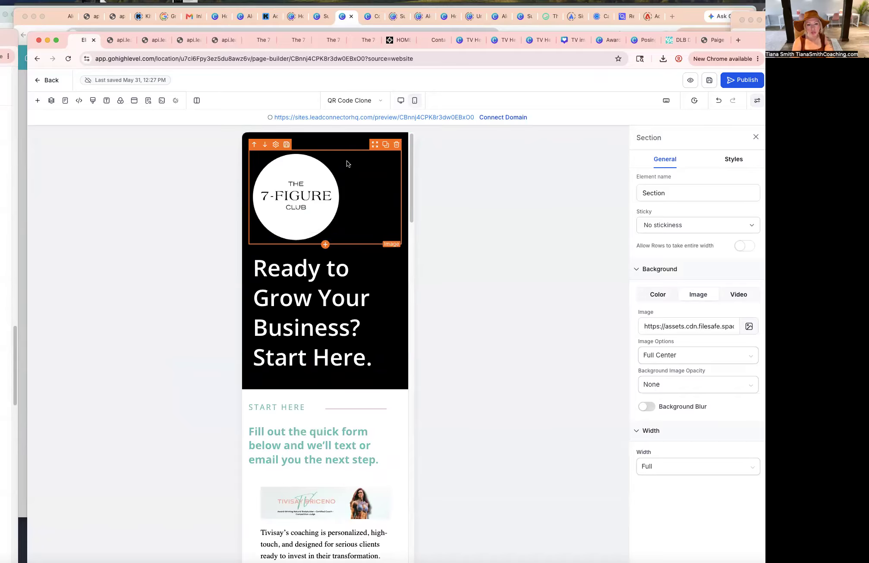
click(360, 142)
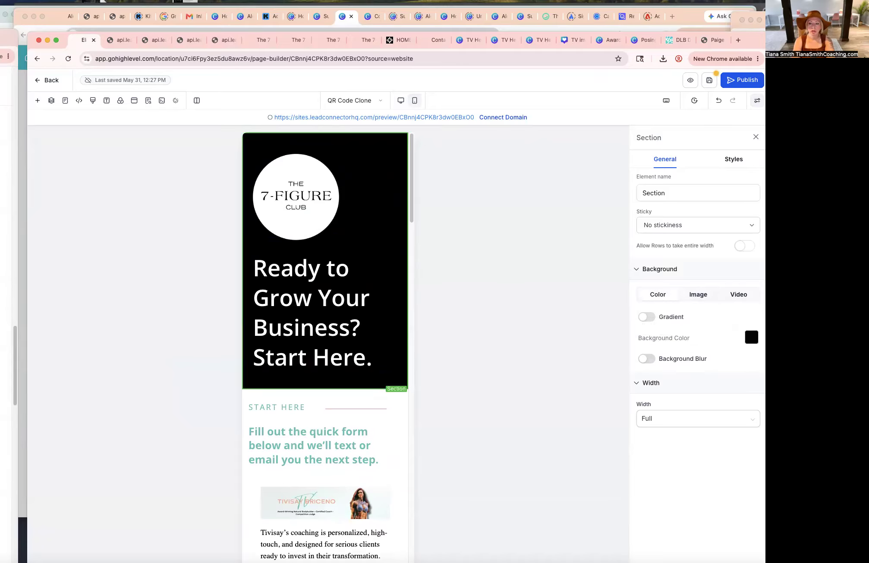
click(693, 294)
click(748, 326)
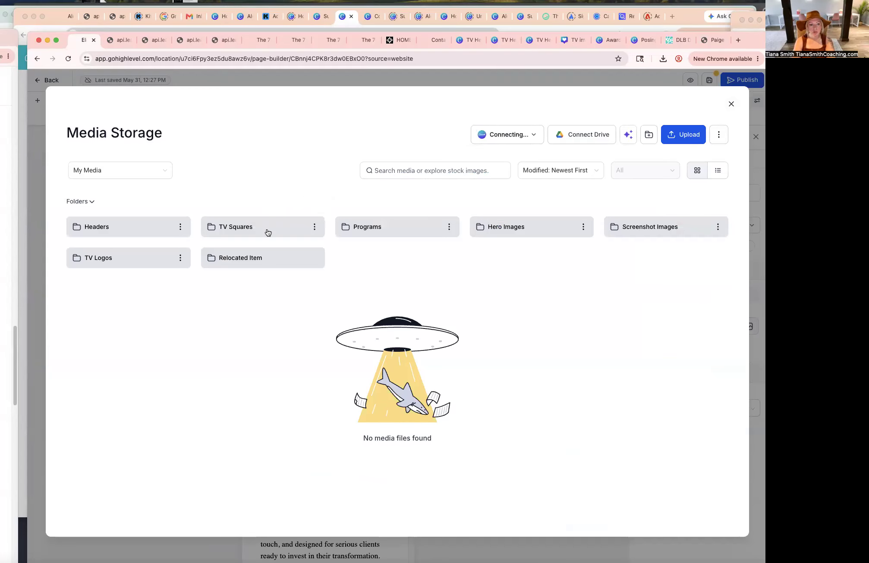
click(262, 235)
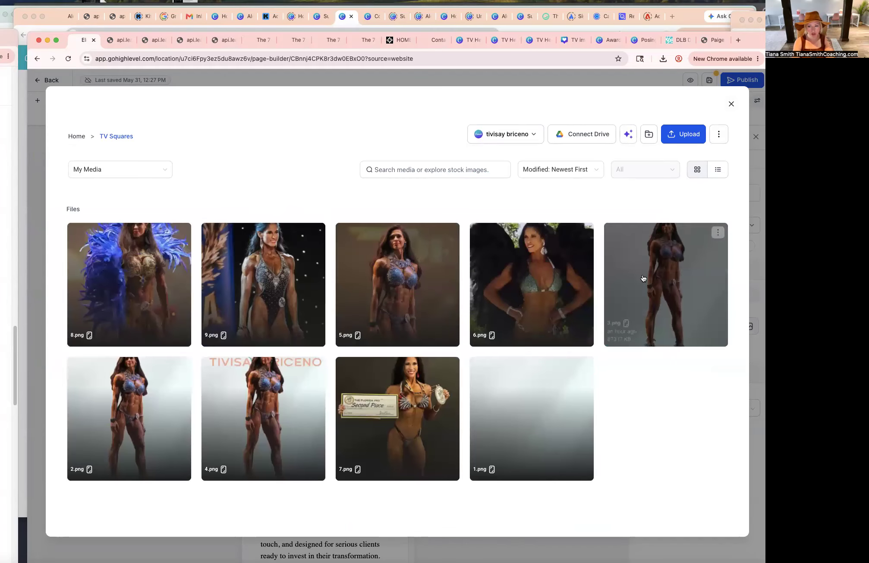
click(643, 278)
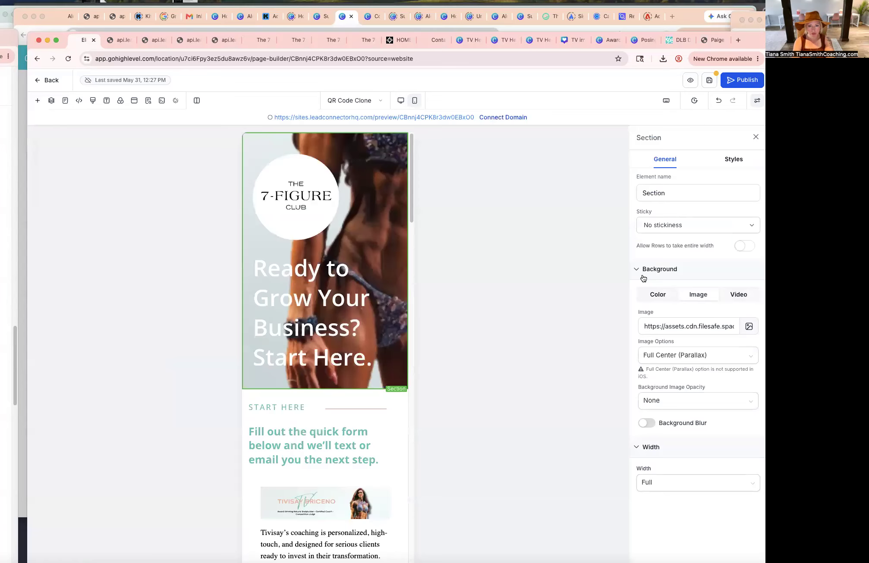
click(692, 361)
click(673, 391)
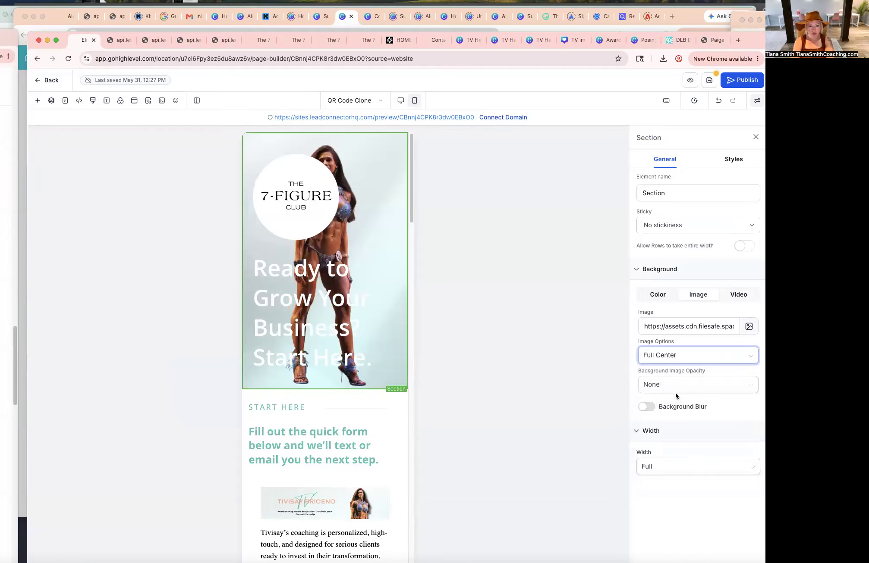
Clear the mobile hero's headline text and delete the 7-Figure Club logo image.
triple_click(368, 302)
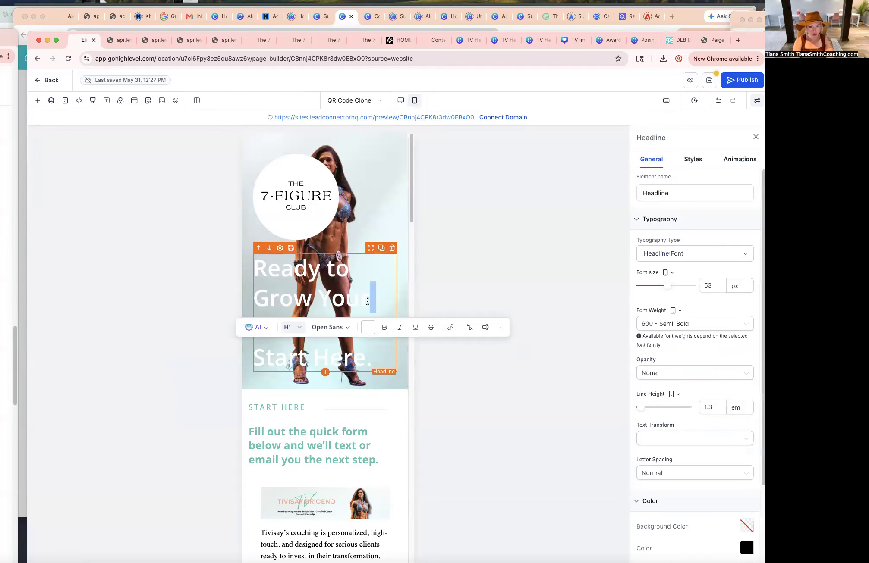
key(BackSpace)
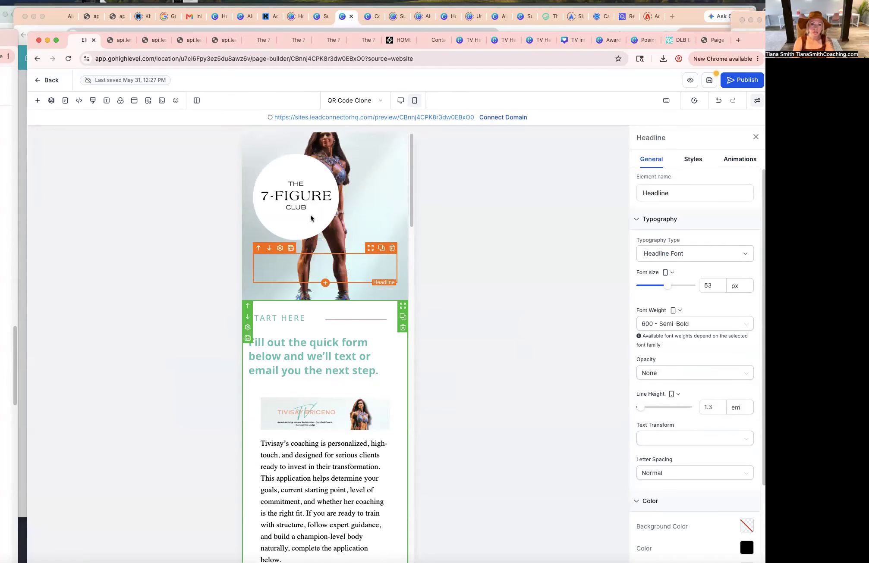
click(326, 196)
click(396, 145)
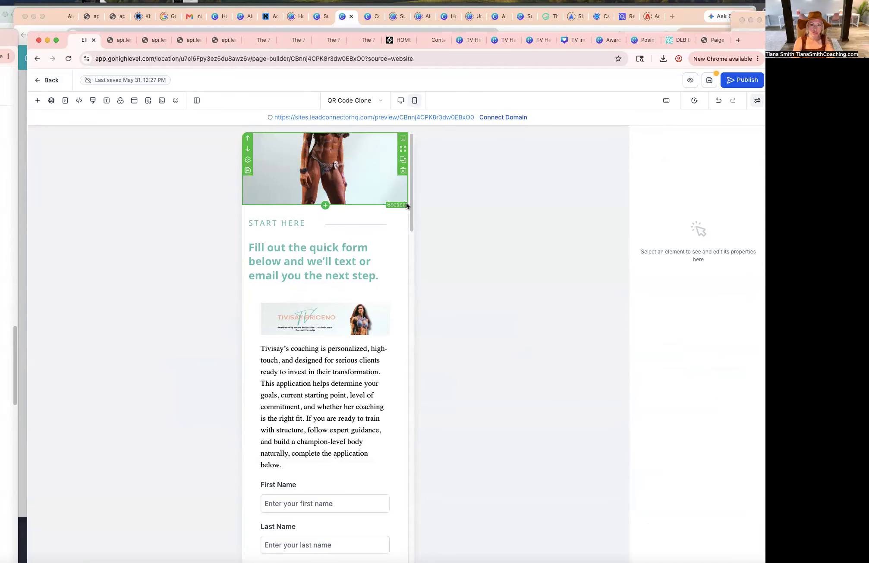
Set the mobile hero section's padding to 100 px at the bottom and 250 px at the top.
click(406, 198)
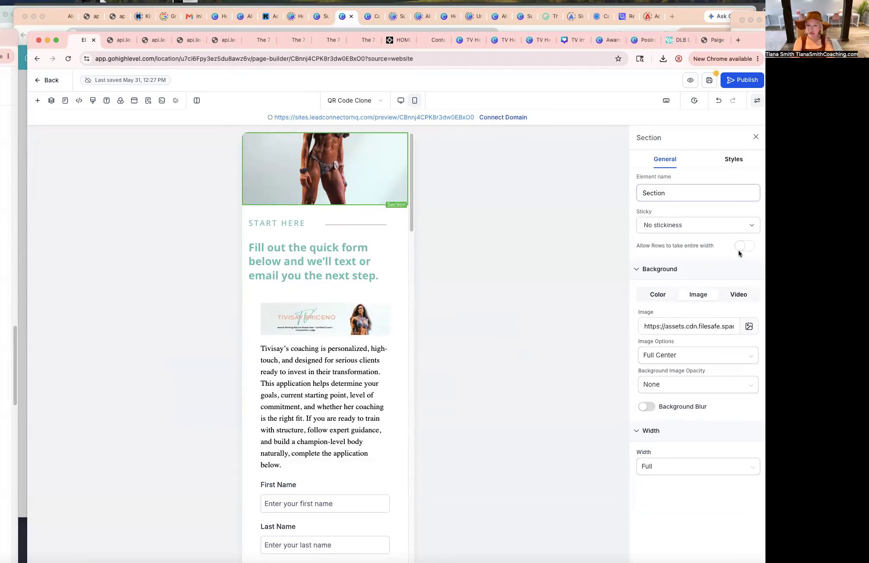
click(737, 161)
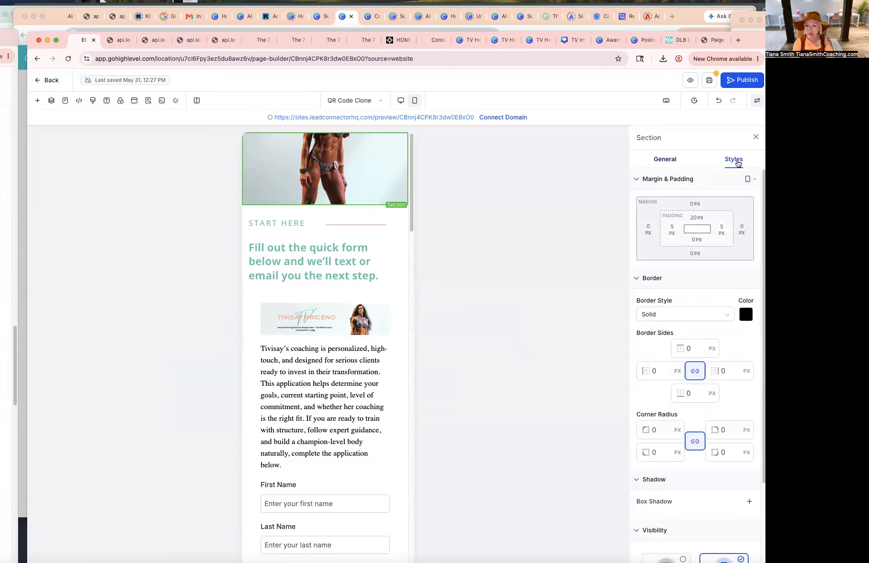
click(699, 241)
click(712, 294)
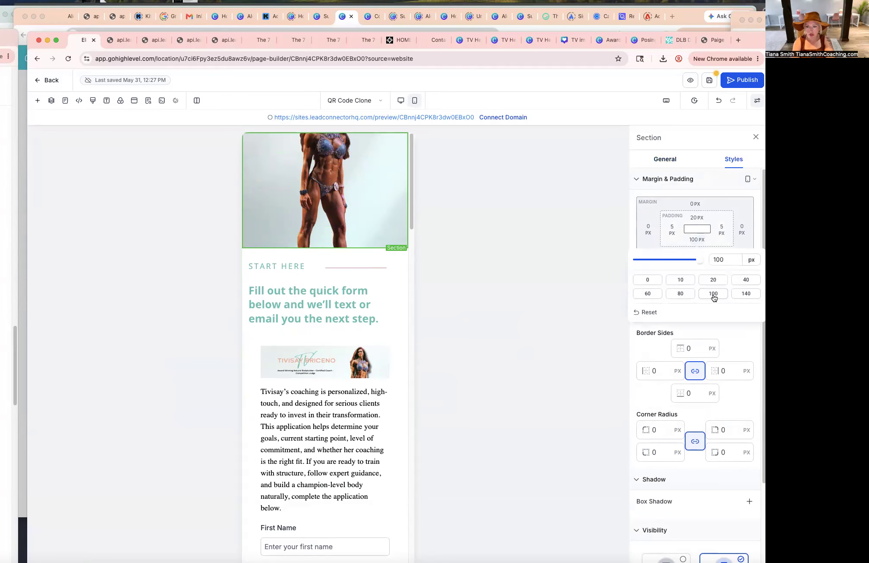
click(697, 218)
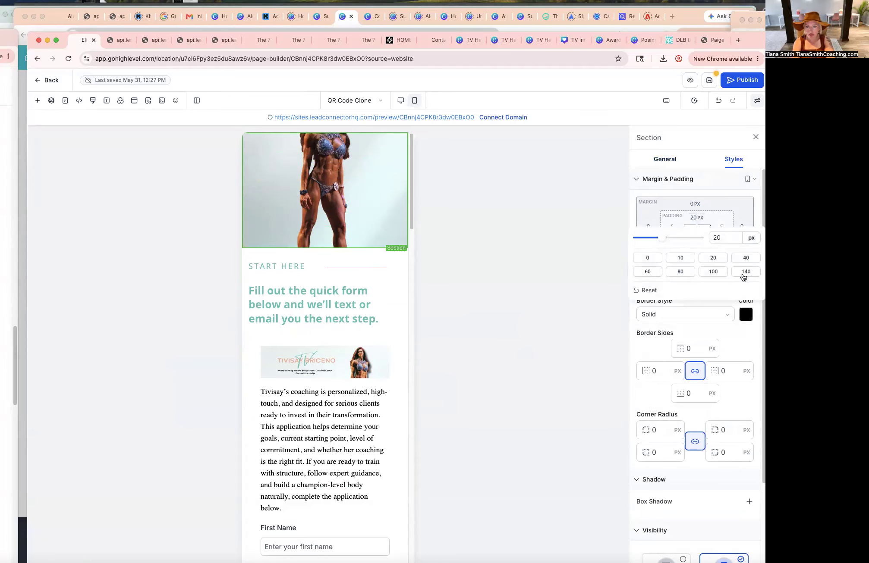
click(743, 273)
double_click(725, 237)
text(200)
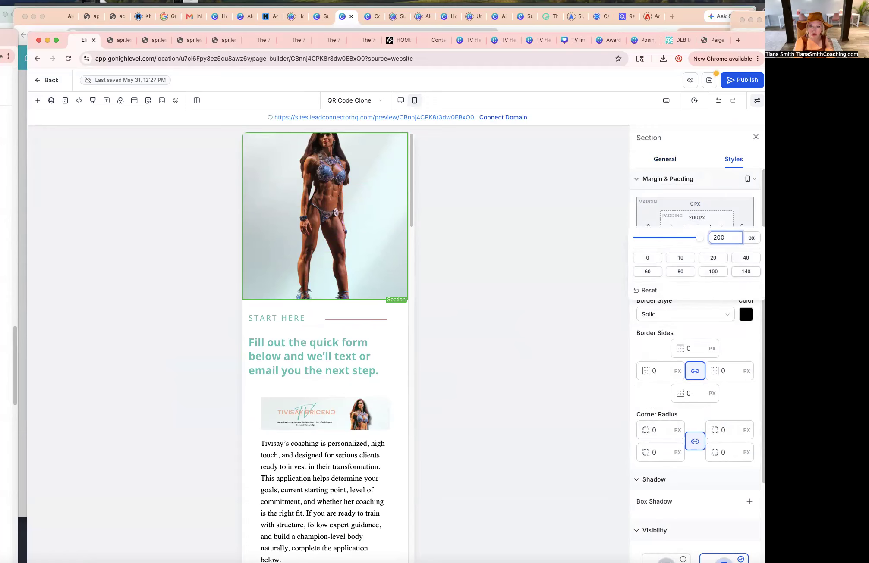
key(BackSpace)
key(BackSpace)
text(50)
click(386, 269)
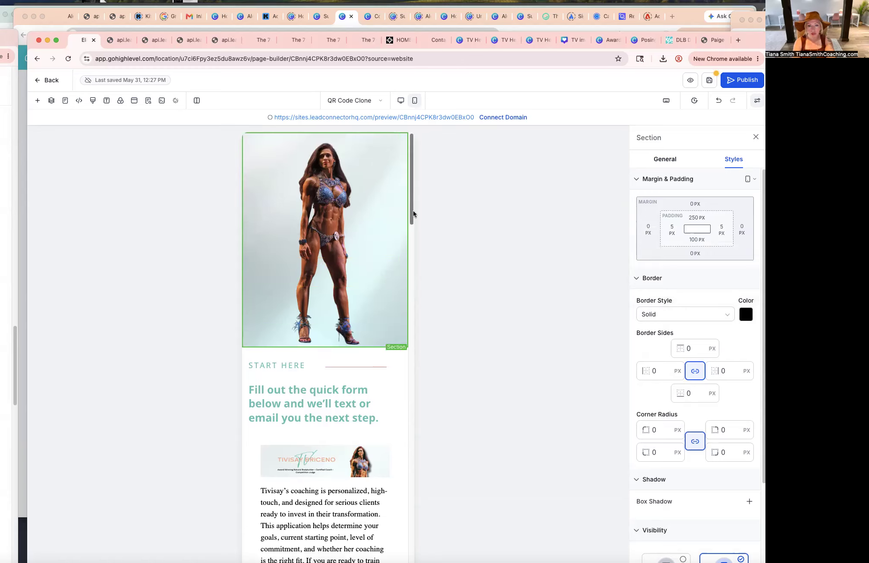
Change the text colour of the "Fill out the quick form" paragraph and the START HERE label to black.
scroll(404, 316, down, 8)
scroll(405, 316, up, 8)
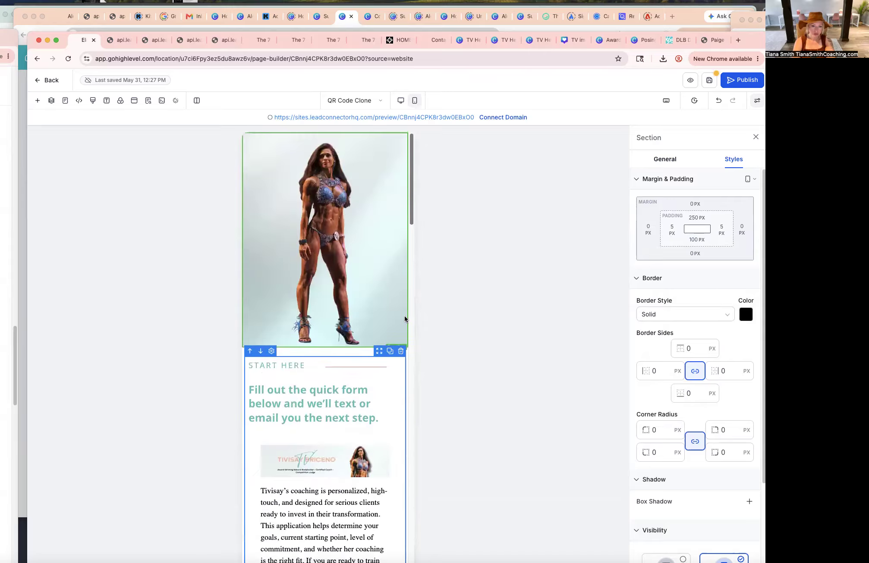
triple_click(354, 405)
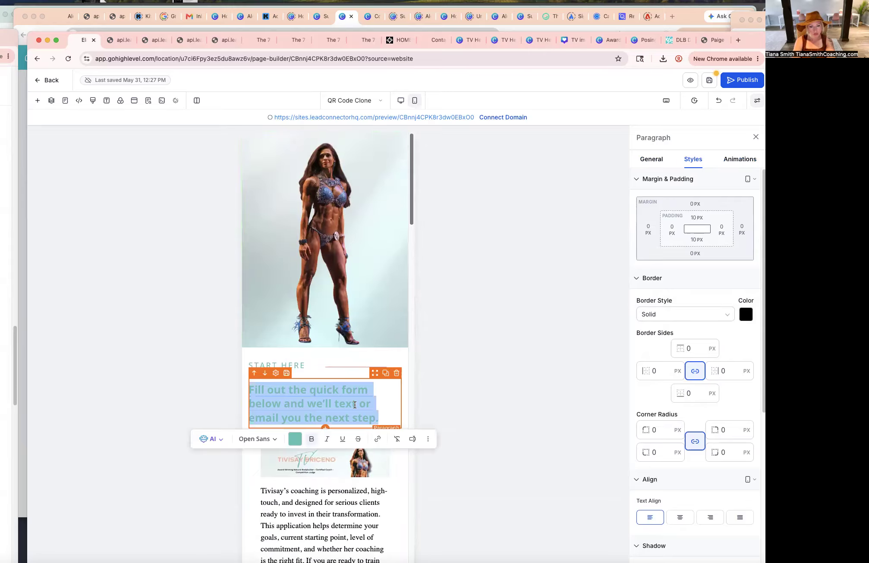
click(295, 440)
click(381, 363)
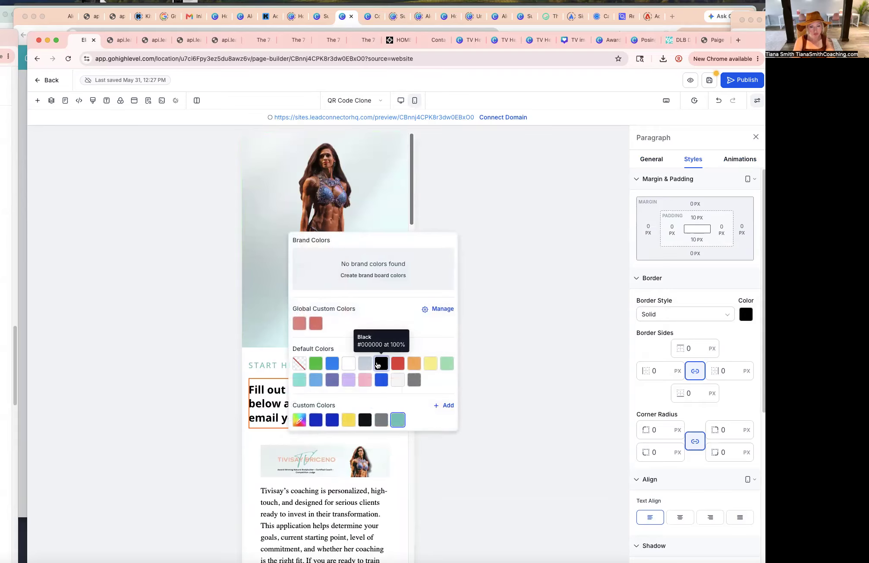
triple_click(272, 366)
click(259, 386)
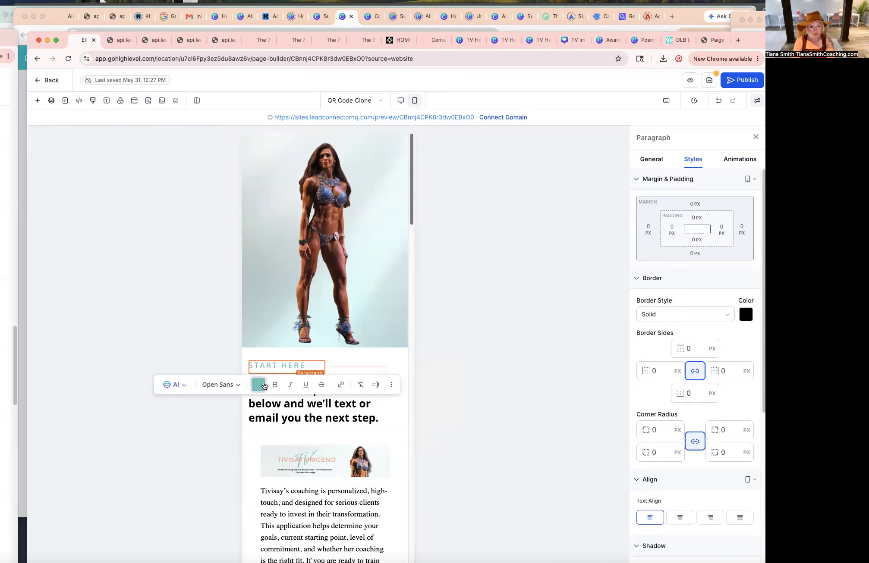
click(345, 310)
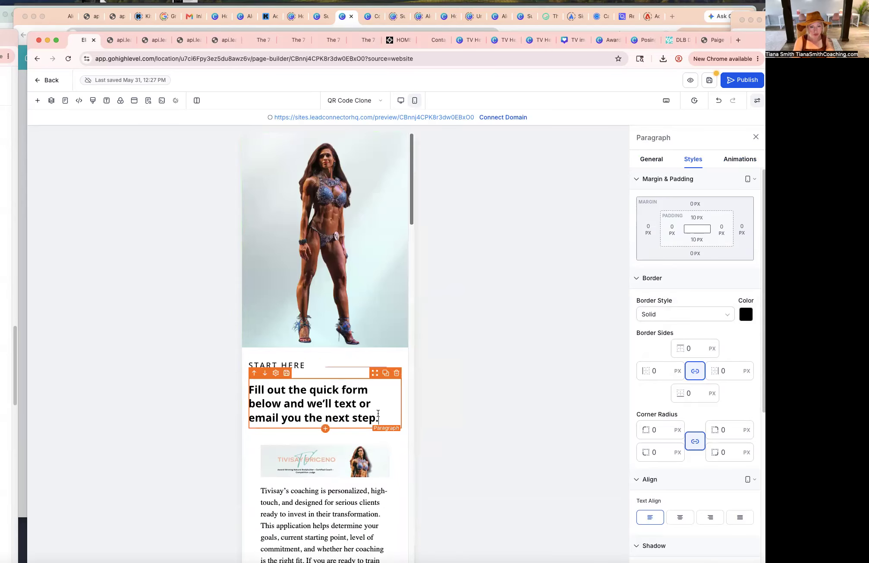
click(398, 311)
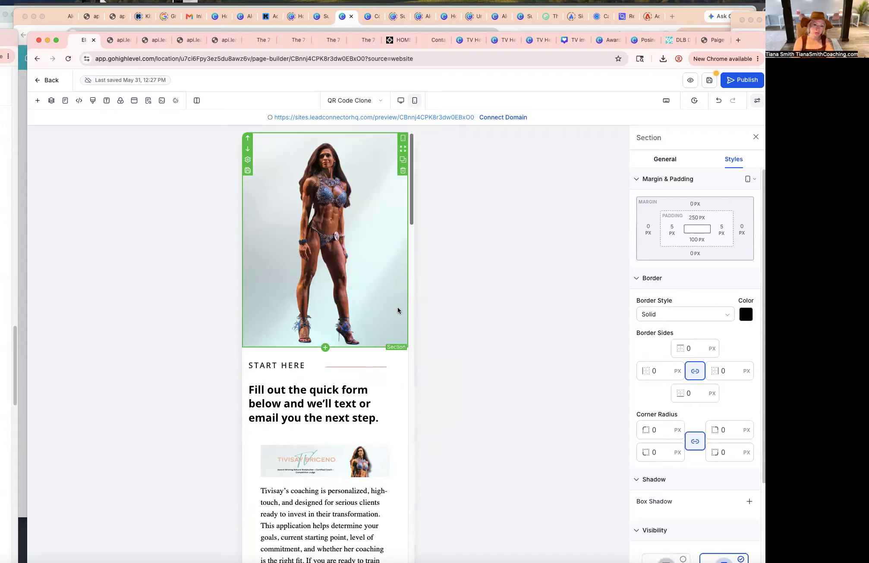
click(653, 159)
click(744, 325)
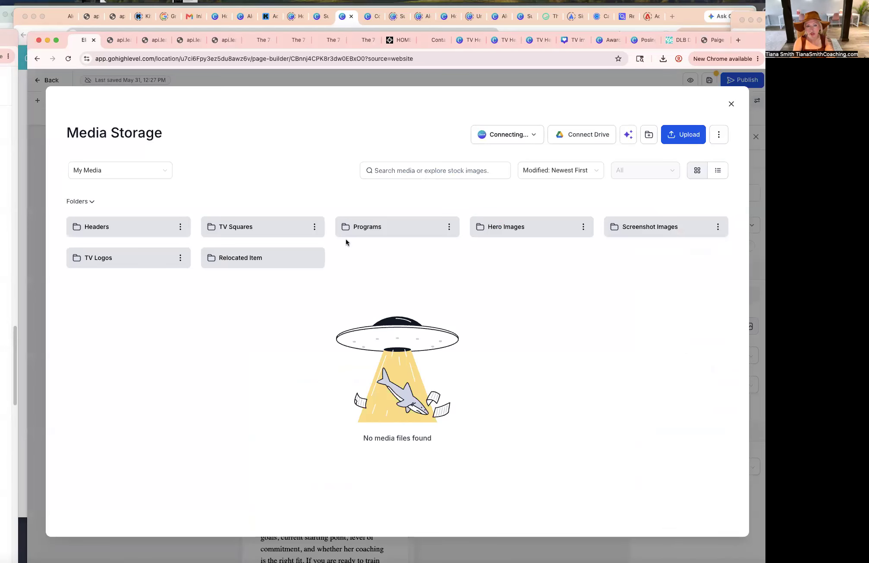
click(732, 105)
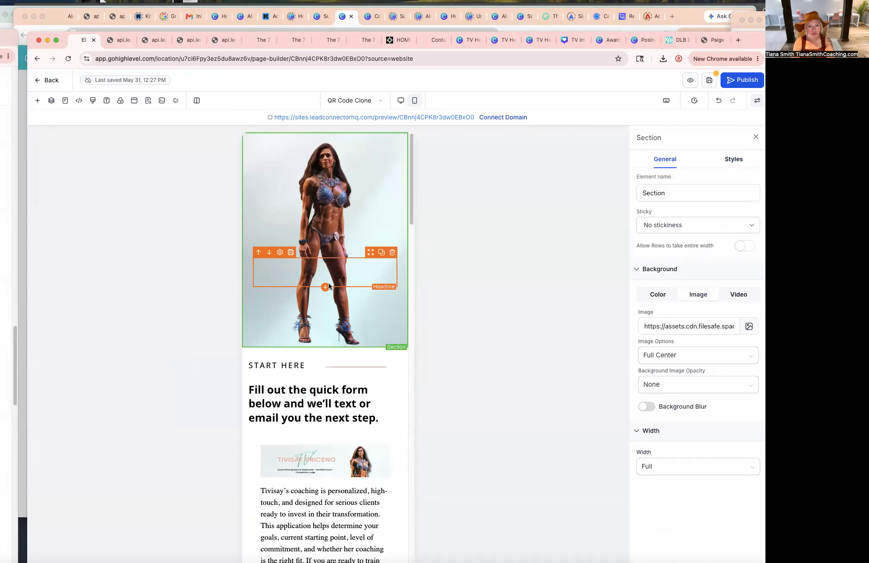
click(325, 283)
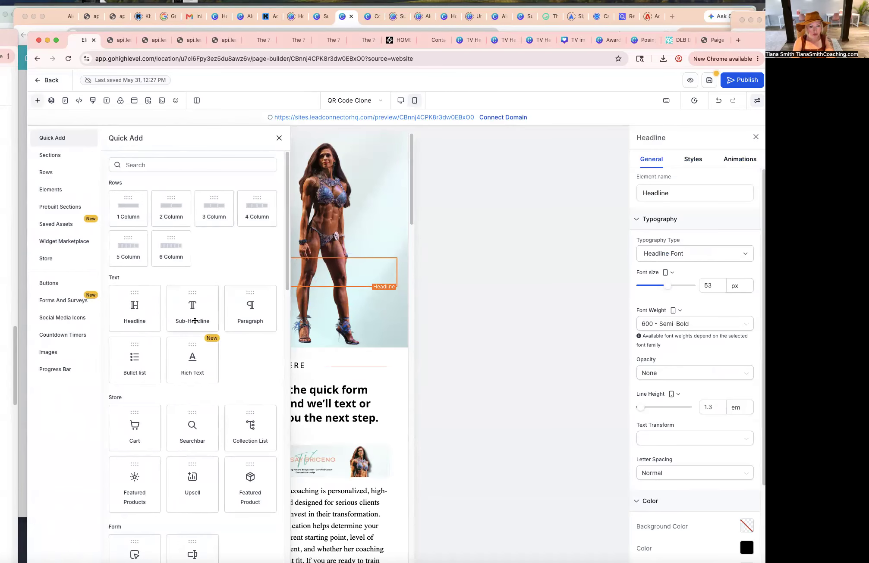
scroll(195, 321, down, 5)
scroll(241, 420, down, 5)
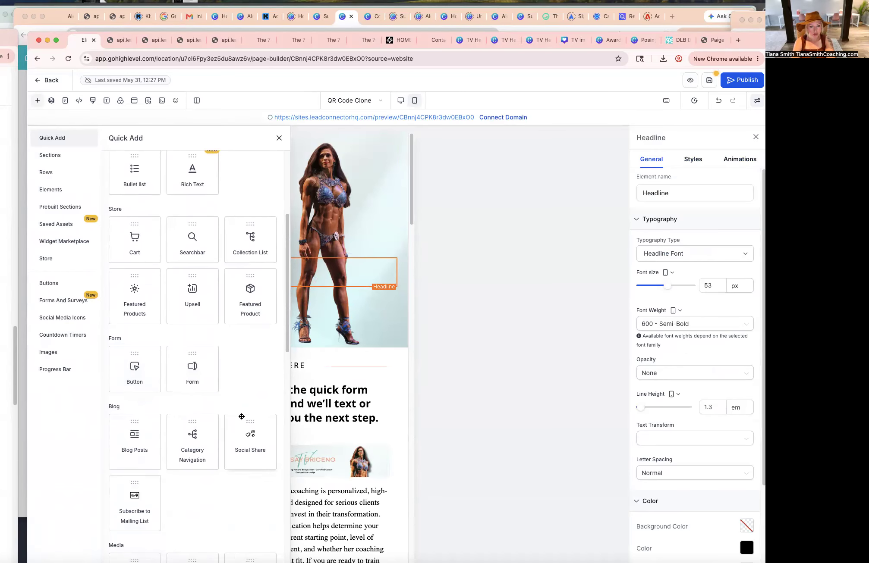
drag(241, 417, 314, 238)
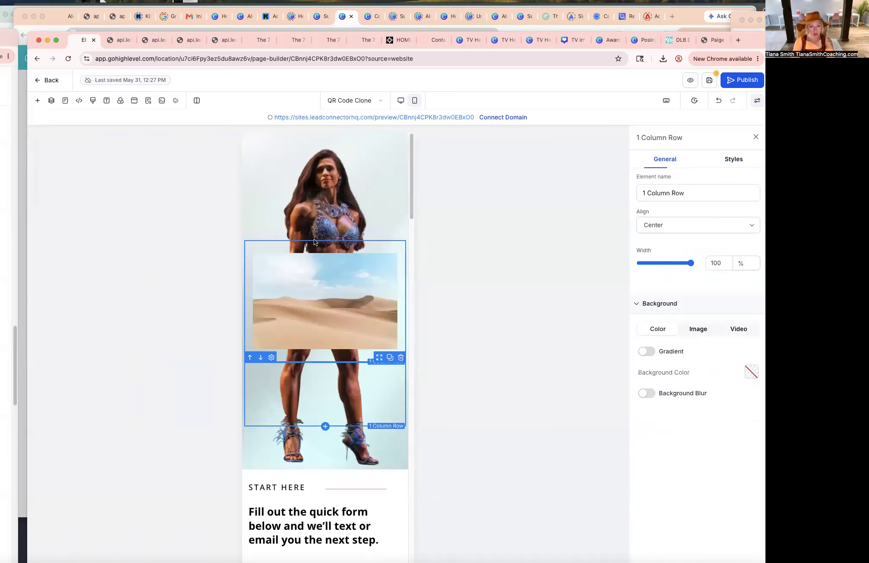
click(345, 295)
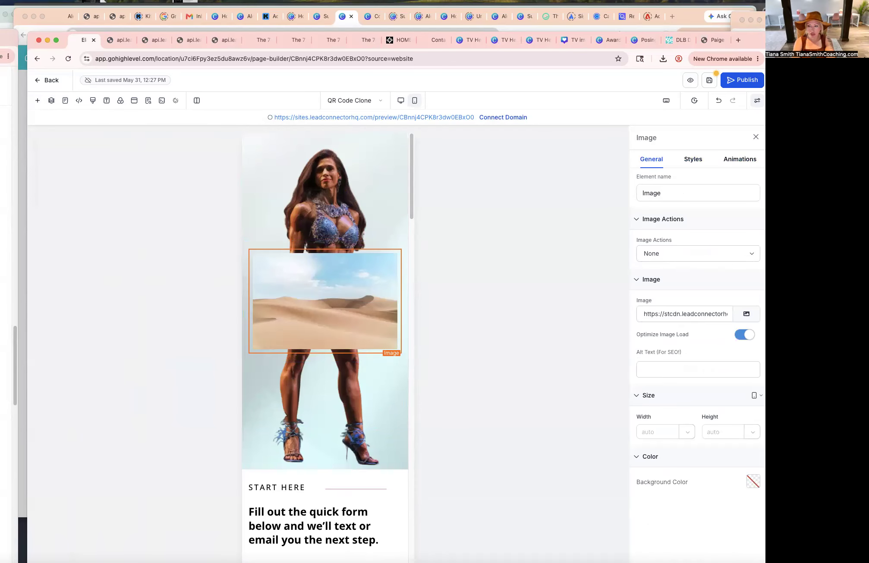
click(746, 313)
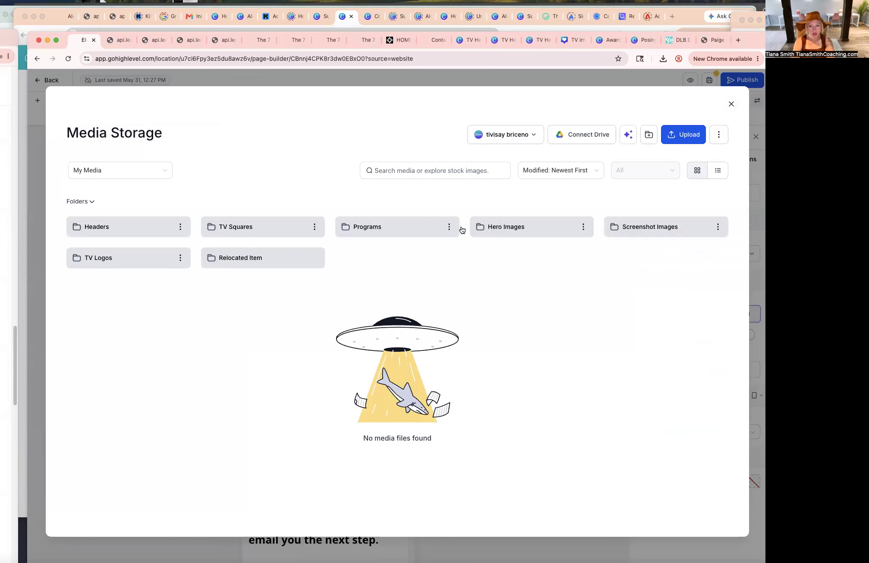
click(119, 268)
double_click(380, 421)
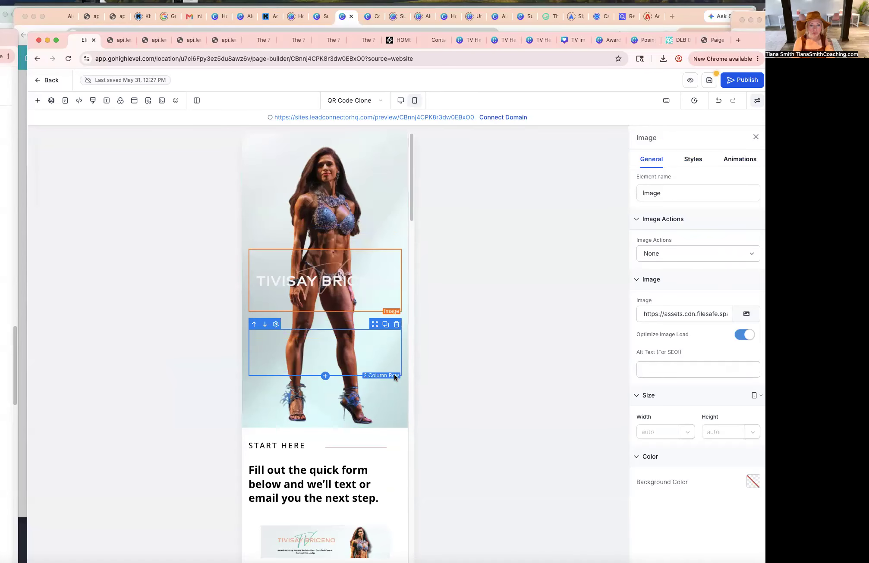
click(389, 421)
scroll(391, 418, down, 11)
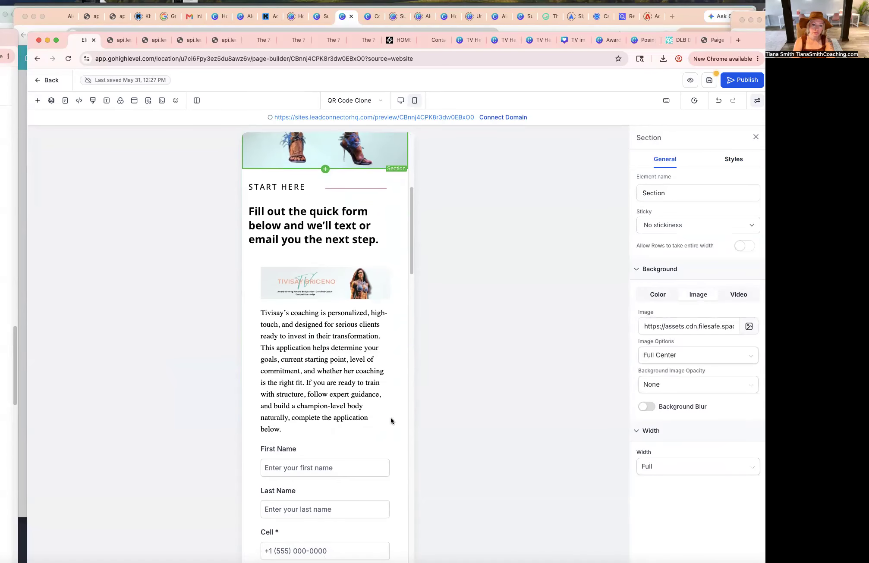
scroll(390, 418, up, 11)
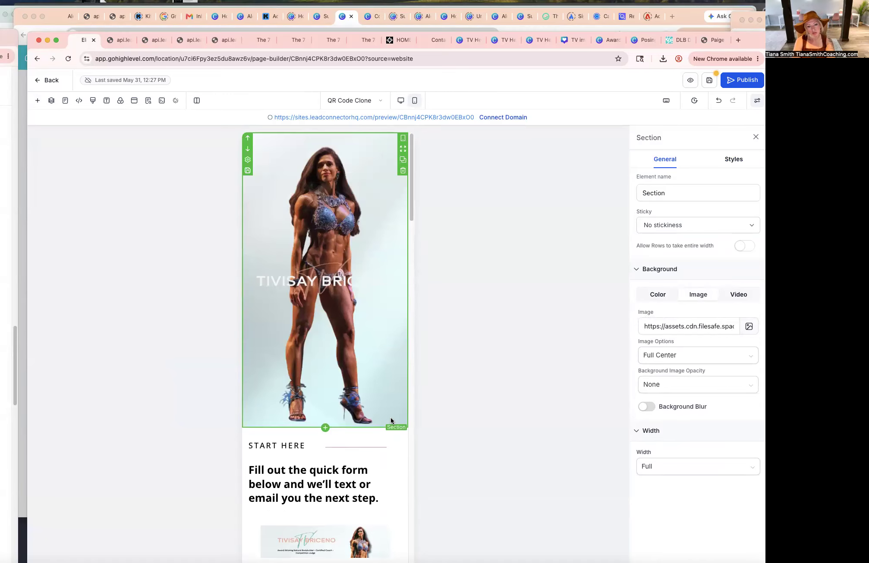
scroll(390, 418, down, 1)
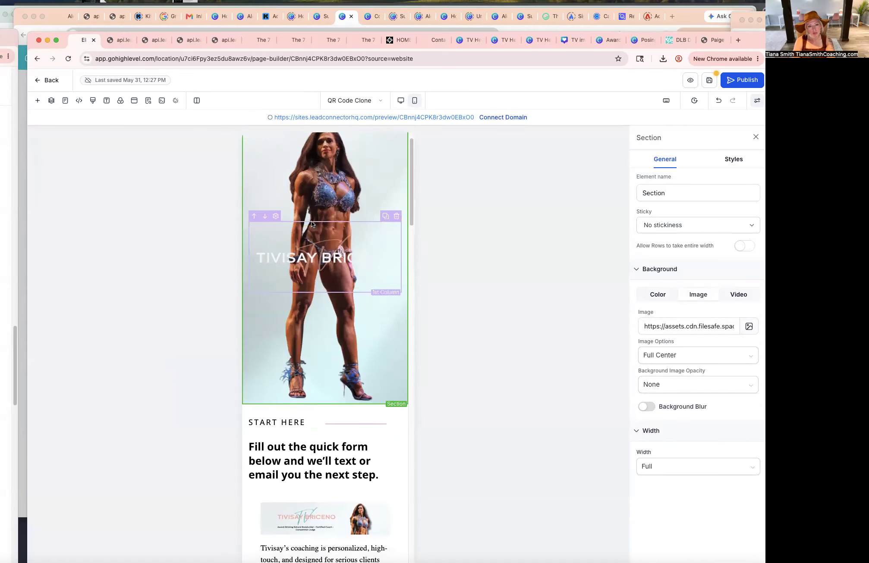
click(322, 239)
scroll(322, 239, up, 1)
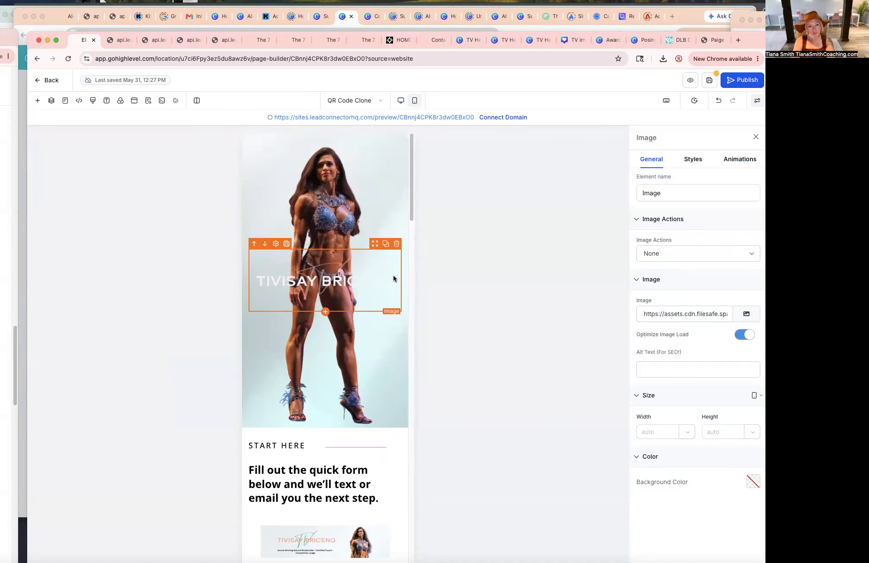
Switch the page builder to desktop mode and open the style settings of the hero section.
scroll(376, 414, down, 20)
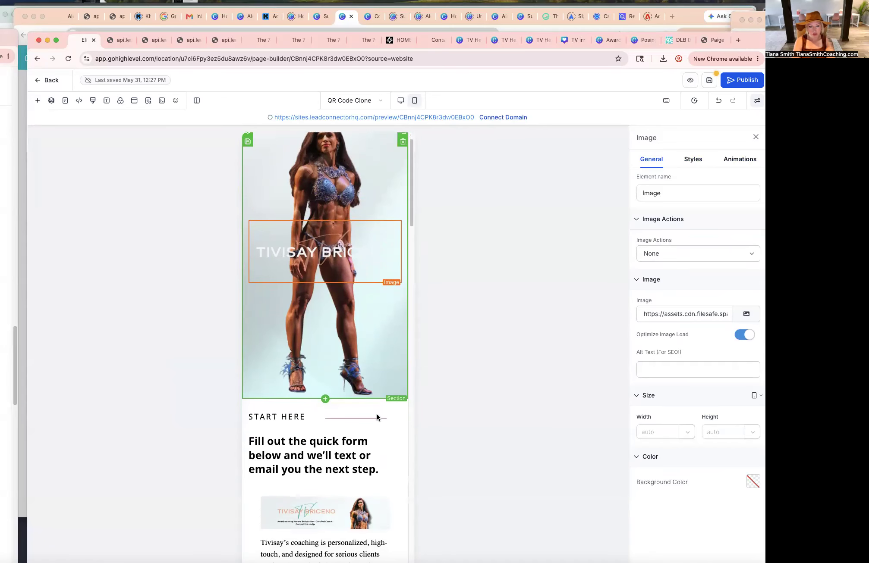
scroll(378, 416, down, 15)
scroll(378, 416, up, 20)
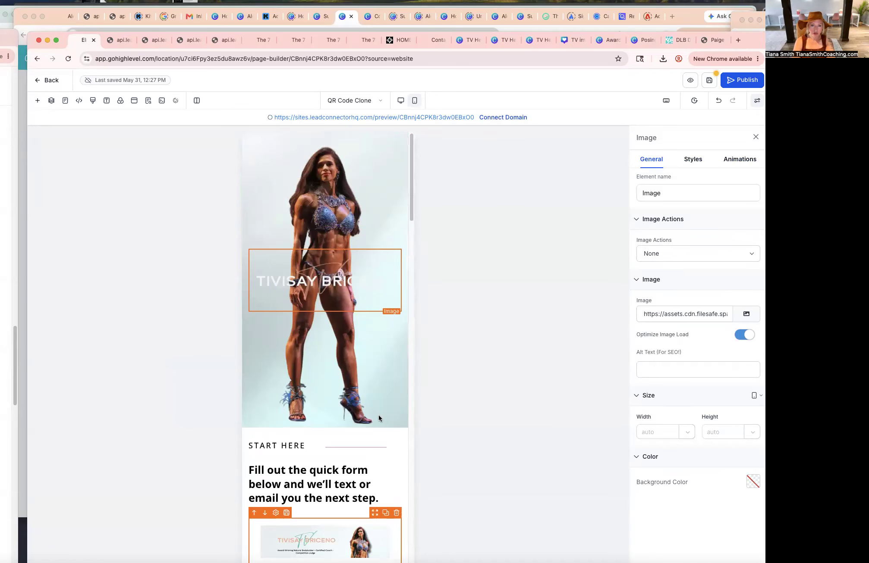
click(401, 101)
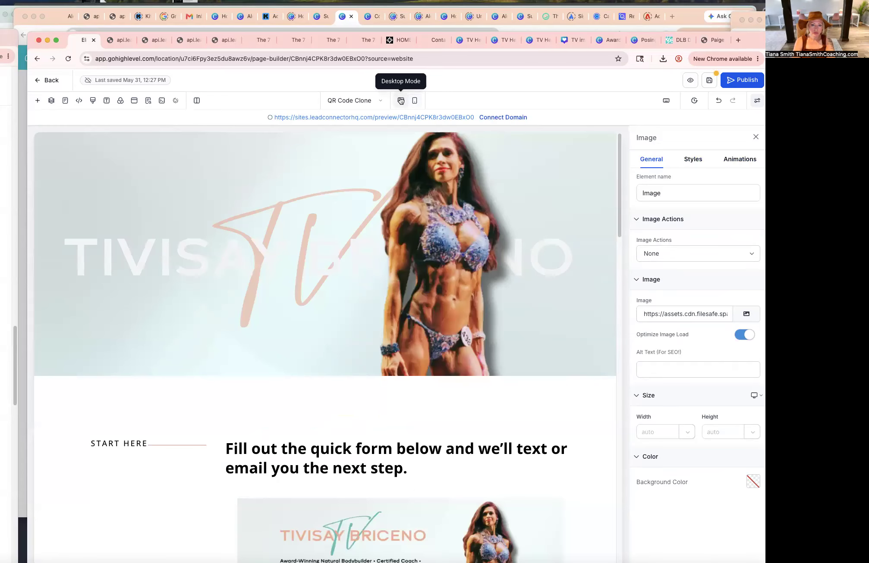
click(340, 144)
click(734, 159)
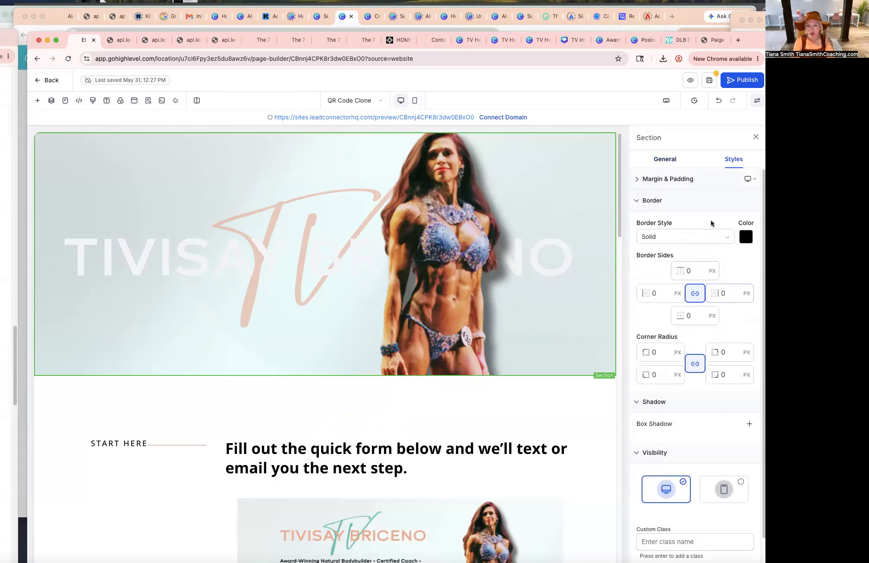
click(640, 180)
click(700, 204)
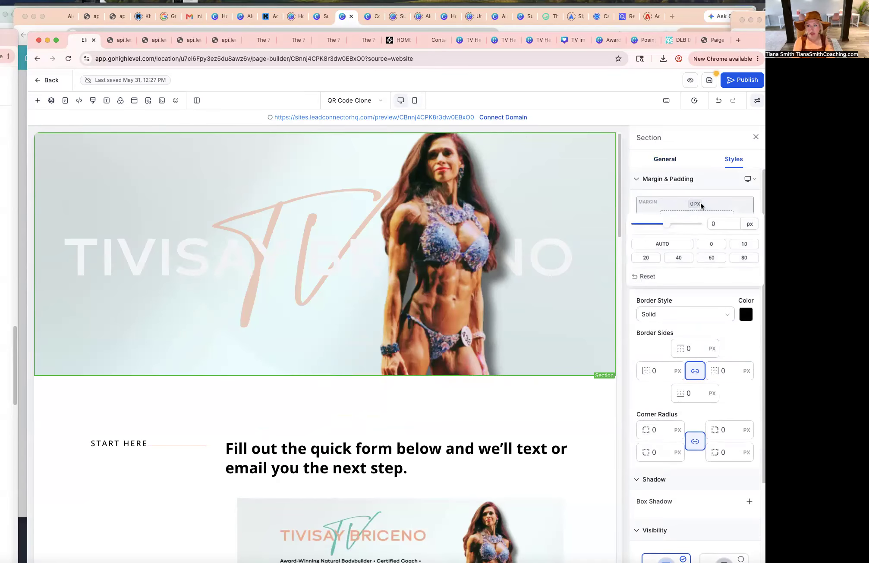
click(678, 258)
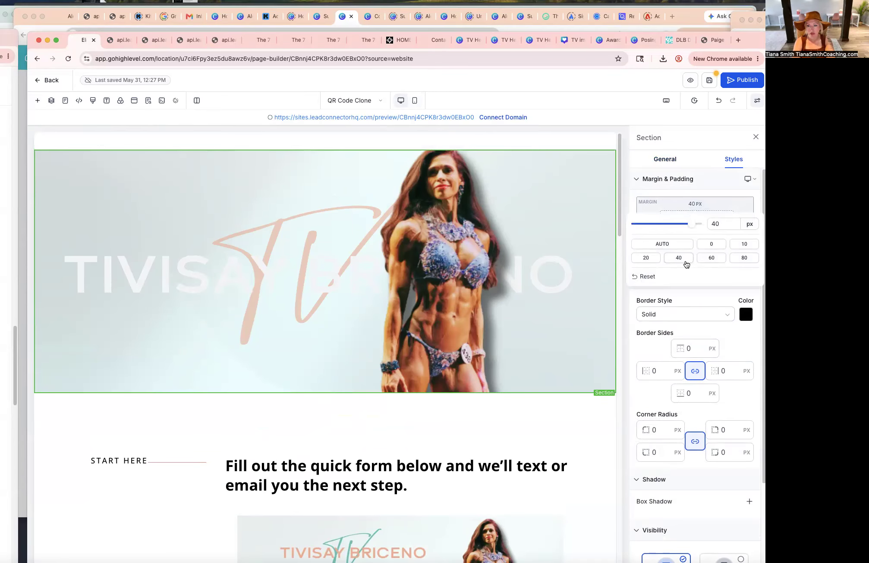
click(711, 244)
click(704, 180)
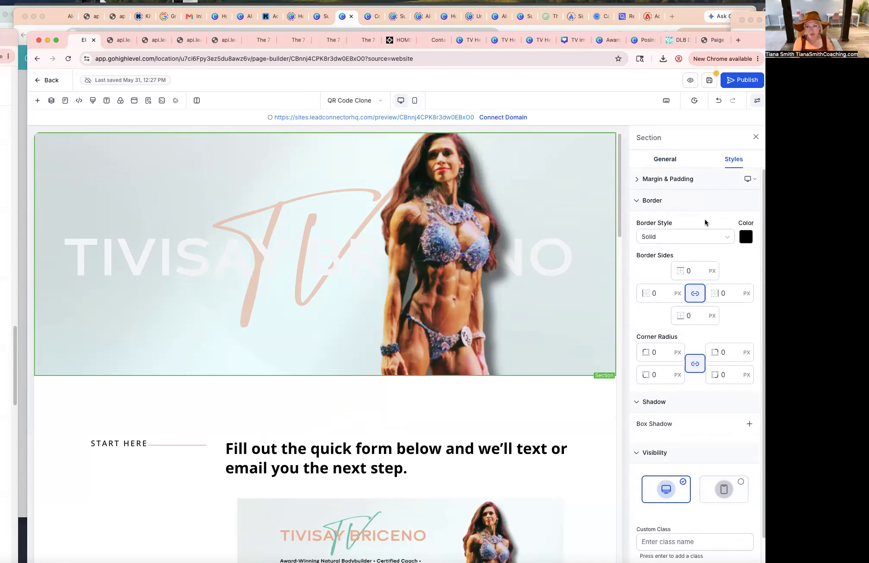
Set the desktop hero section's top padding to 240 px.
click(637, 180)
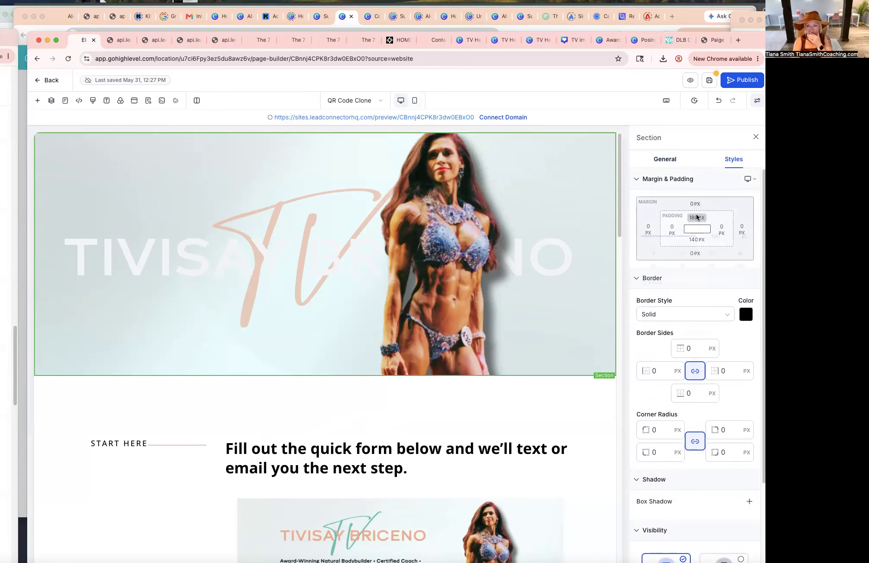
click(695, 218)
double_click(719, 238)
text(240)
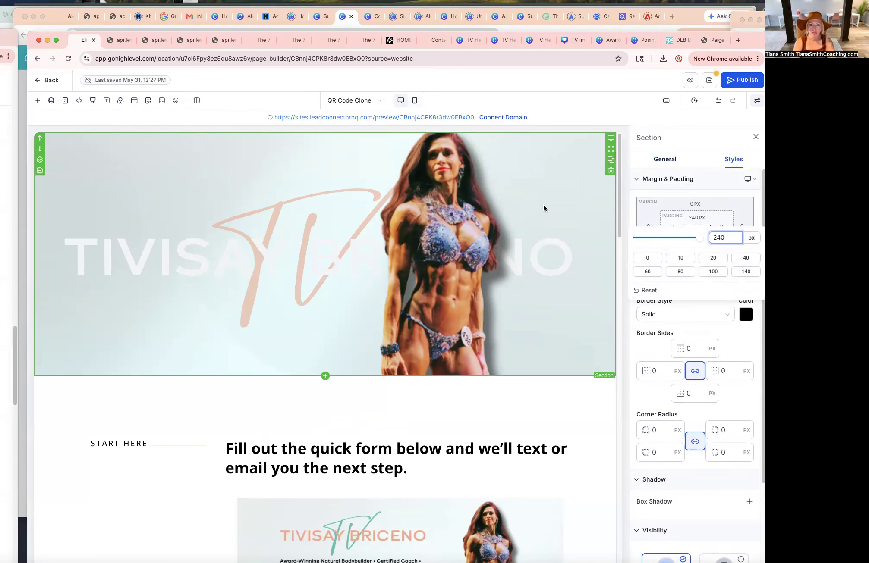
click(565, 156)
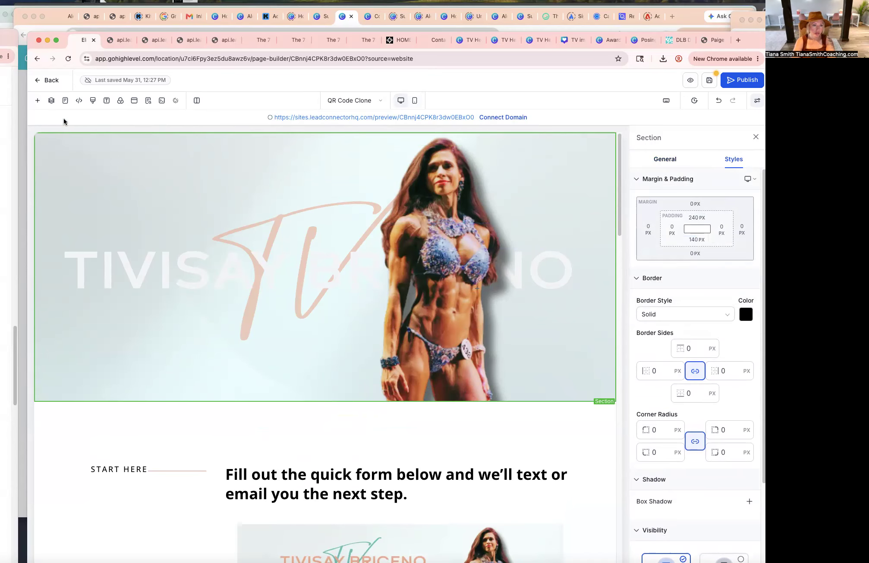
Save the page.
scroll(315, 316, down, 5)
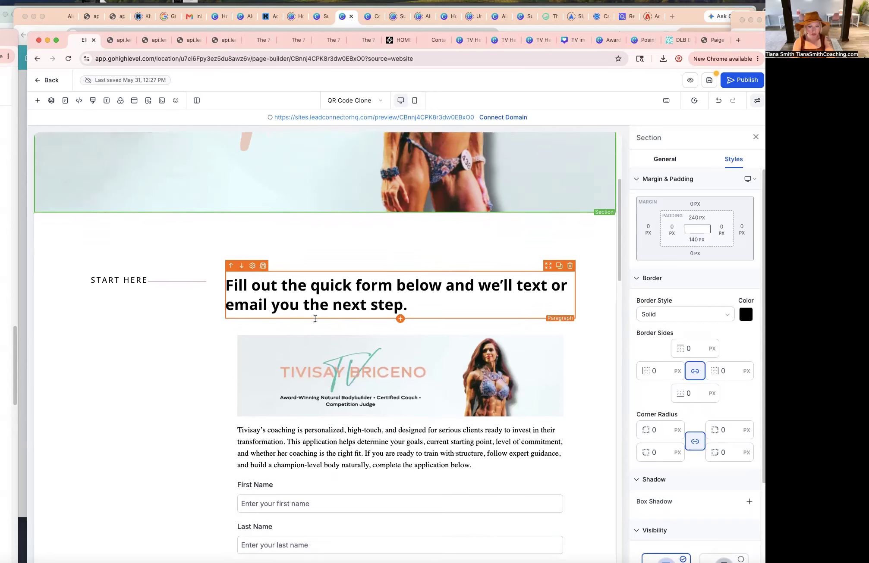
scroll(314, 318, down, 20)
scroll(314, 321, up, 20)
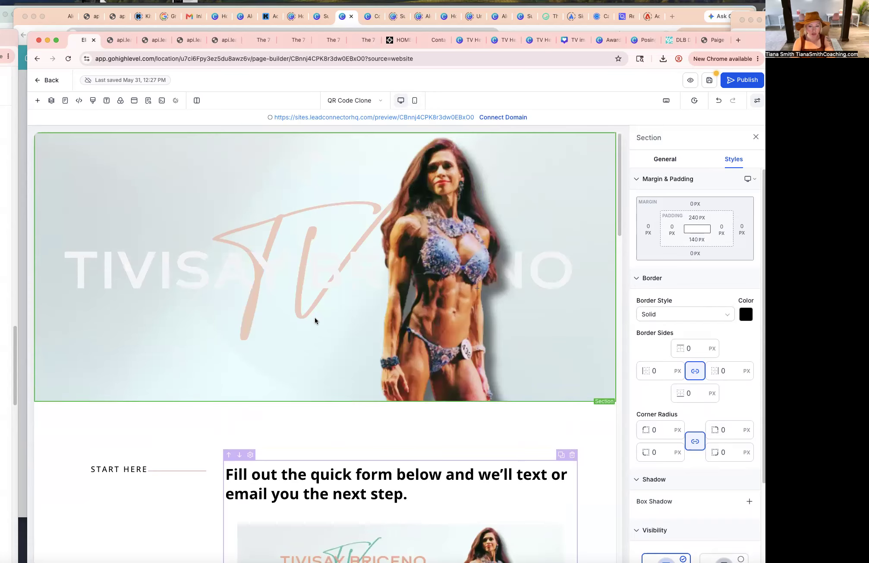
click(38, 102)
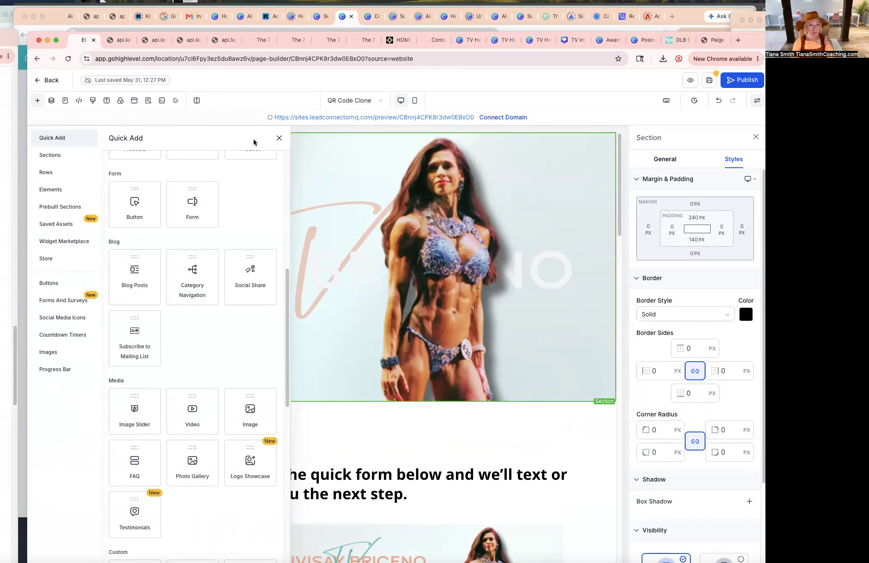
click(279, 139)
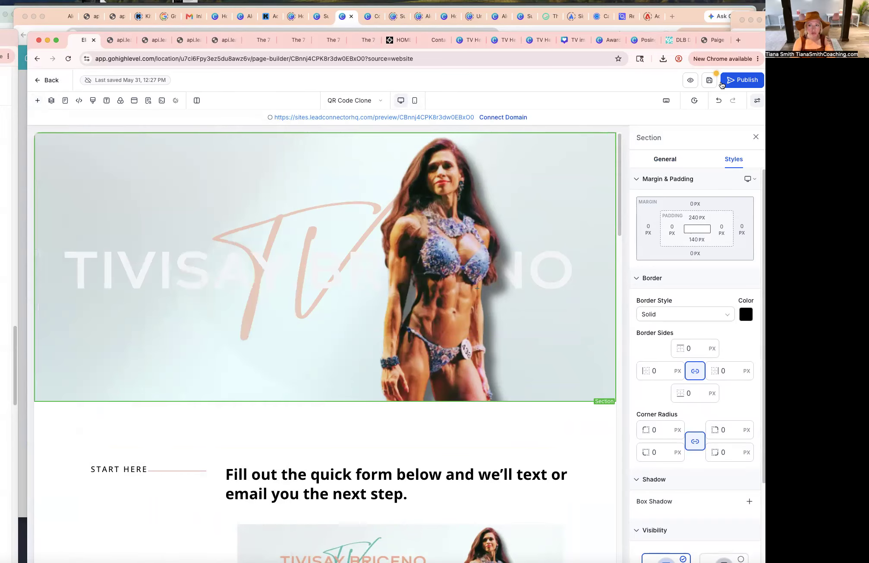
click(704, 82)
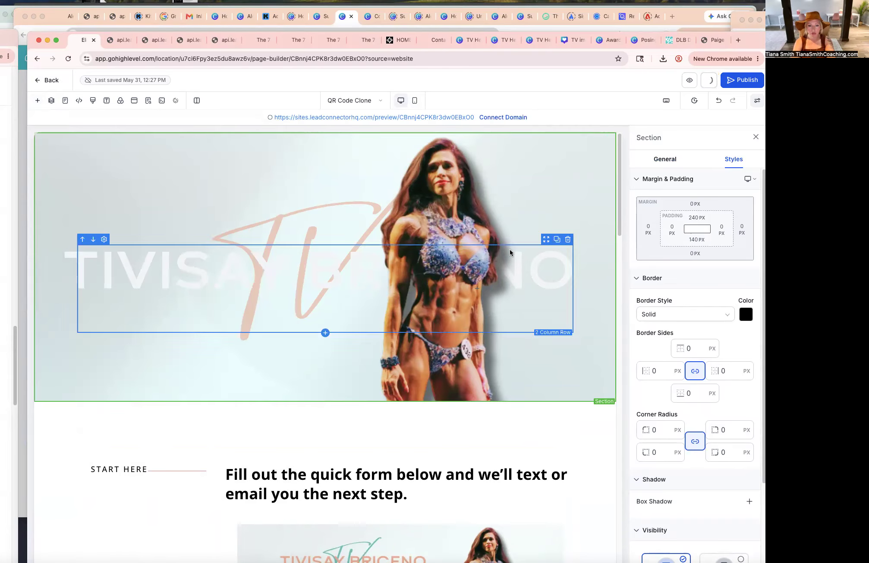
scroll(598, 258, down, 20)
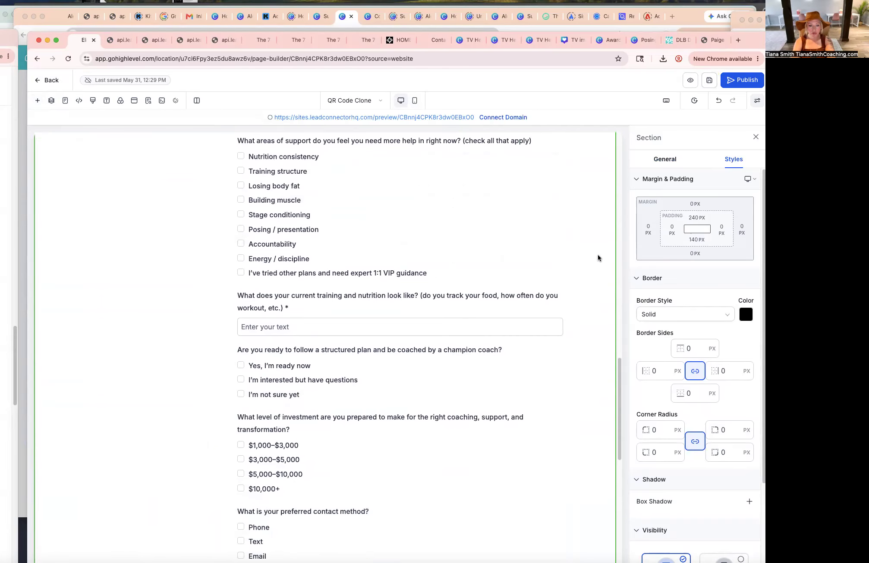
scroll(598, 257, up, 15)
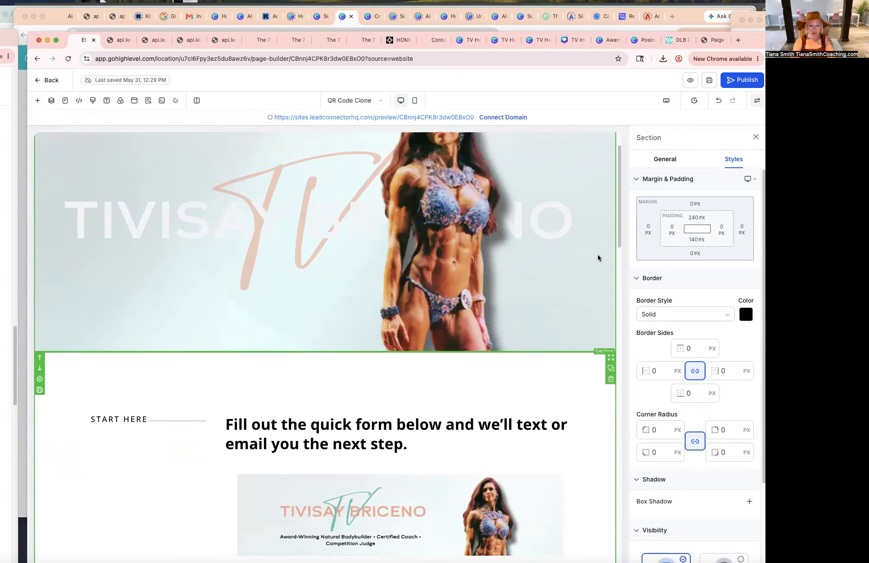
scroll(598, 254, down, 4)
scroll(604, 243, up, 7)
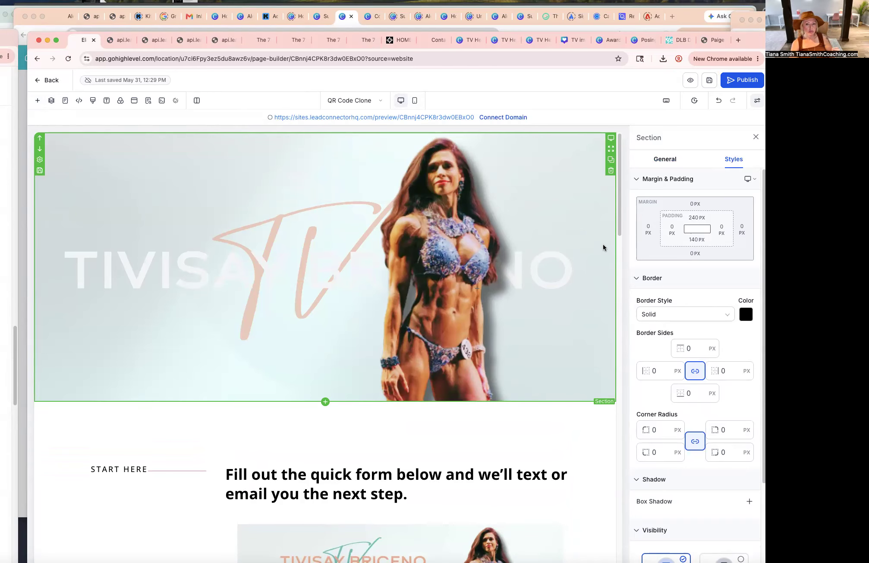
click(704, 80)
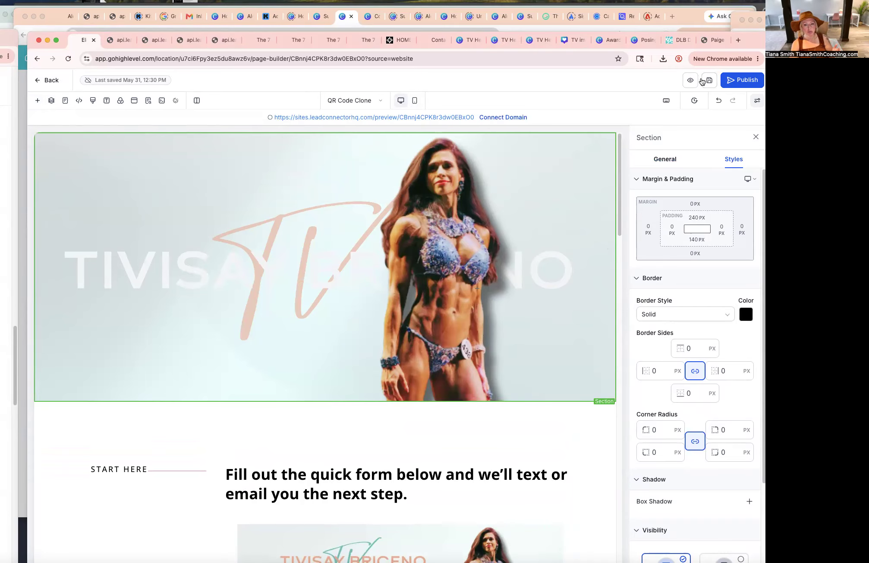
Preview the page in a new tab and resize the browser window to check the desktop hero.
click(689, 81)
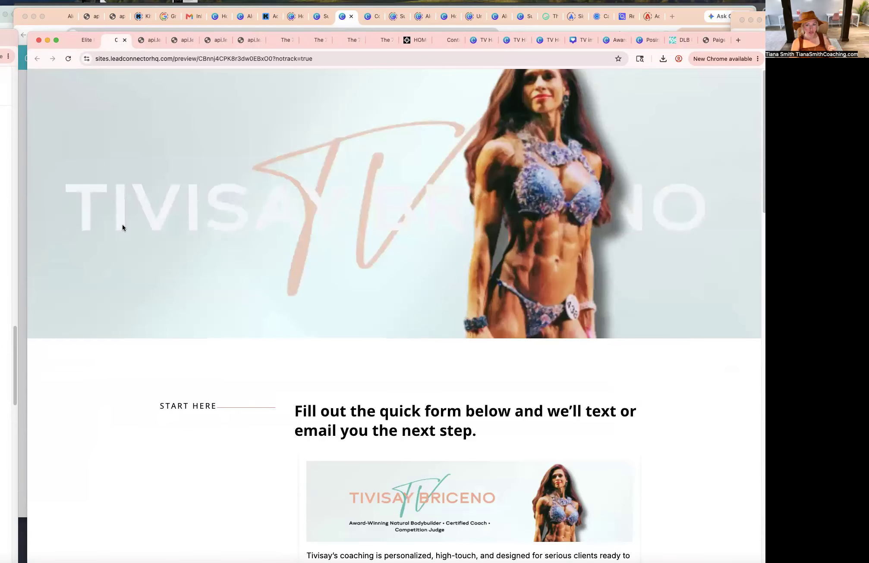
drag(762, 362, 619, 375)
scroll(543, 391, down, 15)
scroll(543, 391, up, 10)
scroll(599, 384, up, 8)
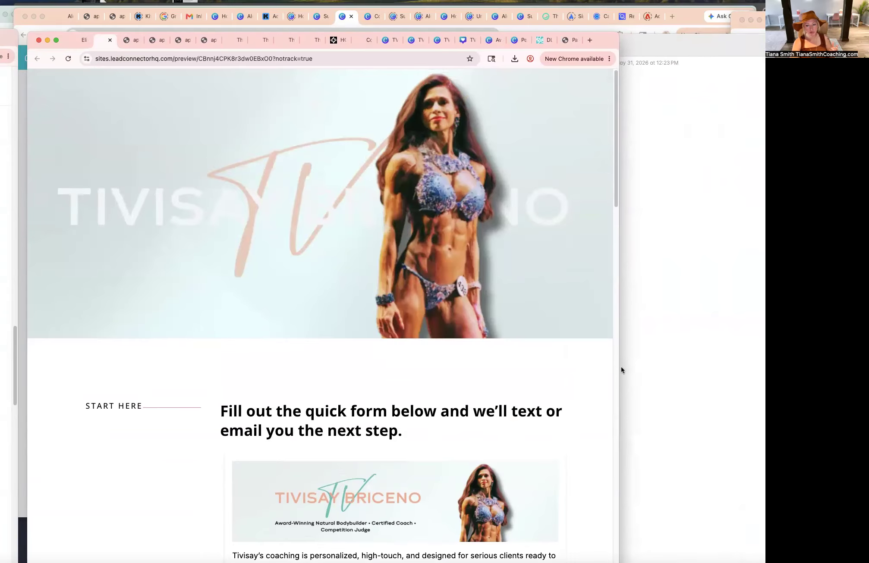
drag(619, 370, 690, 380)
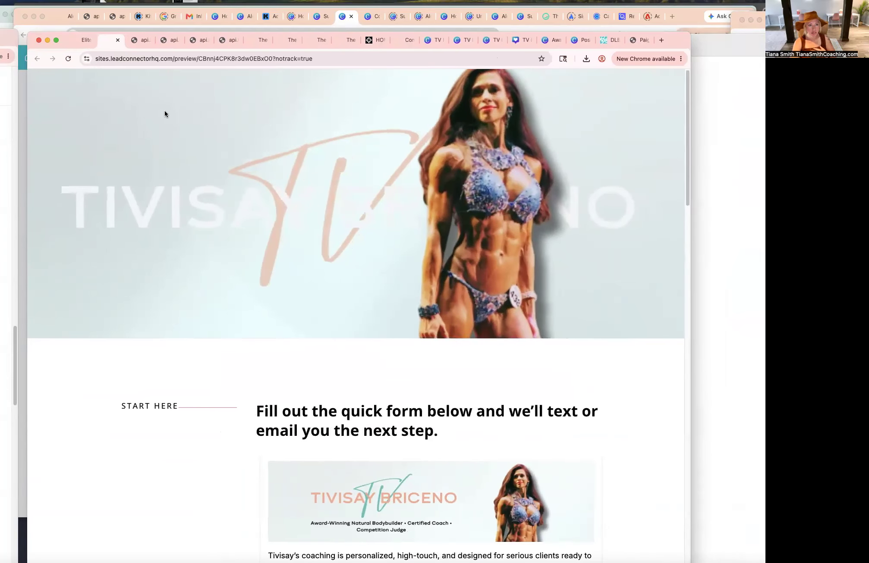
click(81, 40)
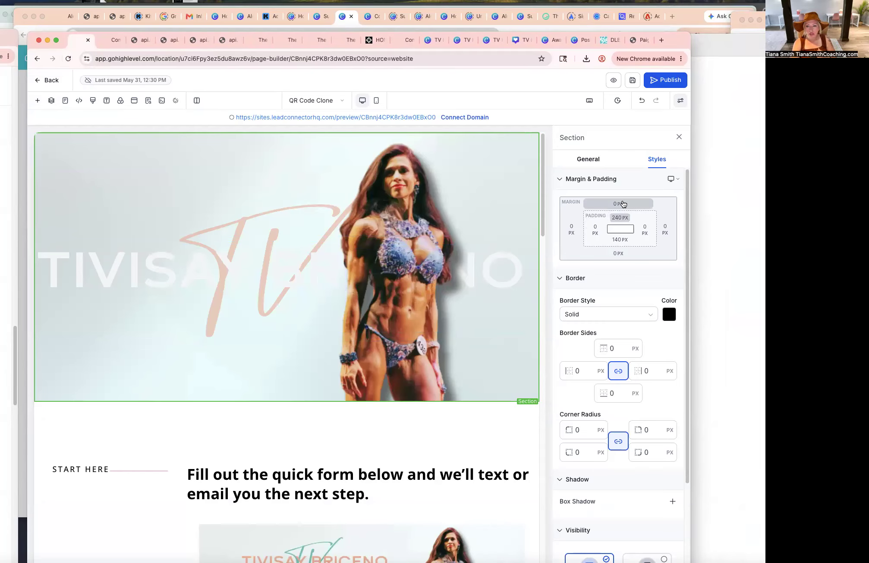
Set the desktop hero section's top padding to 280 px.
click(620, 219)
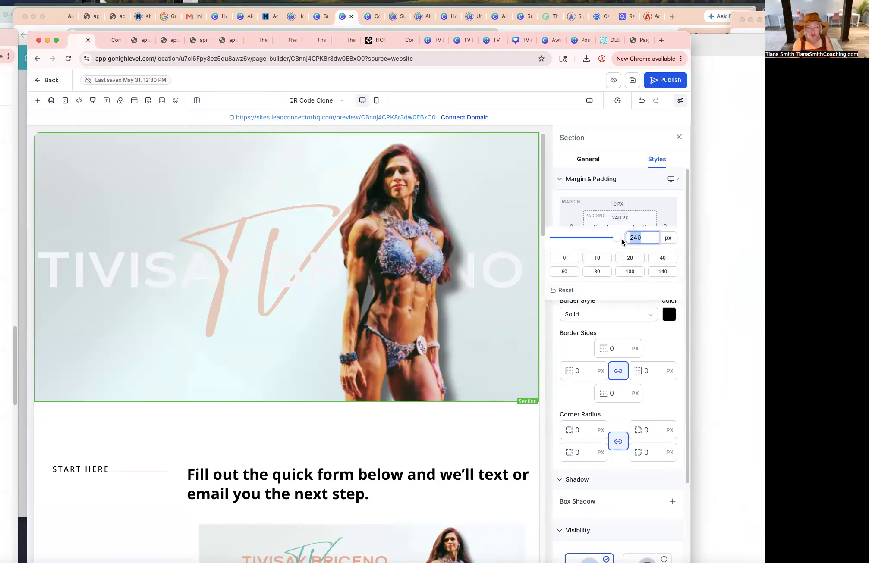
text(280)
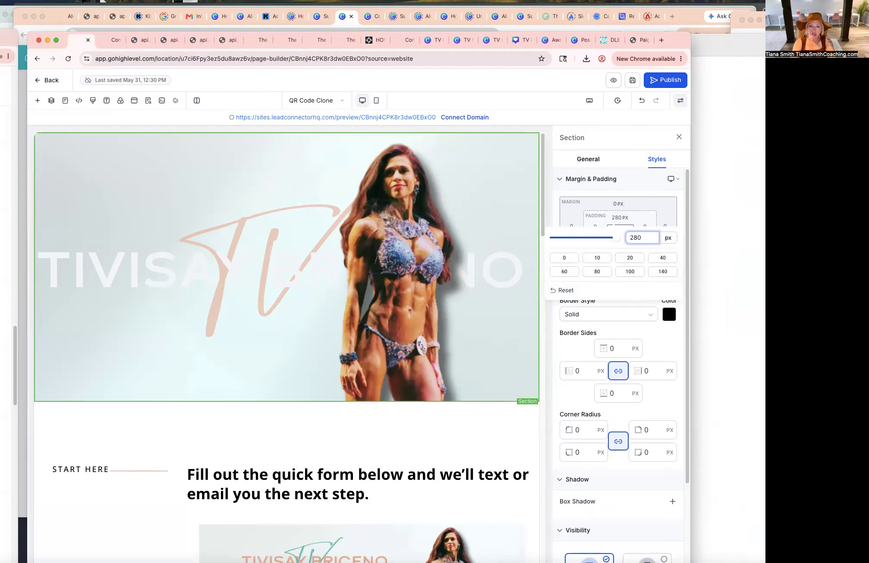
click(523, 197)
Set the hero section's background image option to Fill 100% Width and save the page.
click(588, 159)
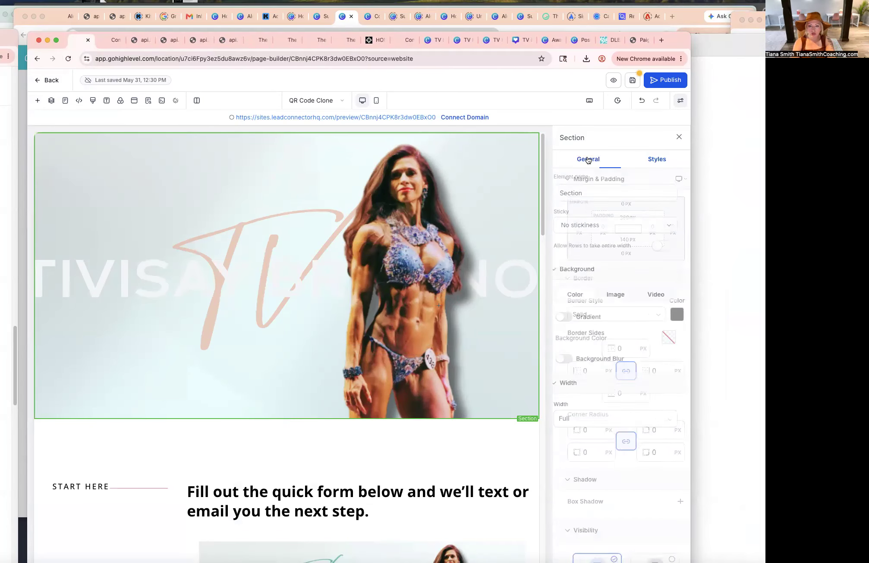
click(601, 355)
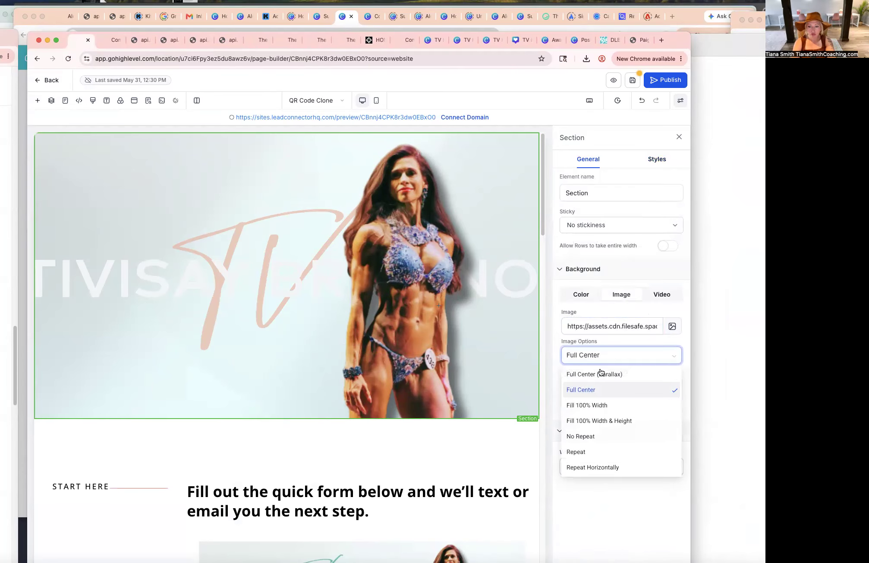
click(600, 406)
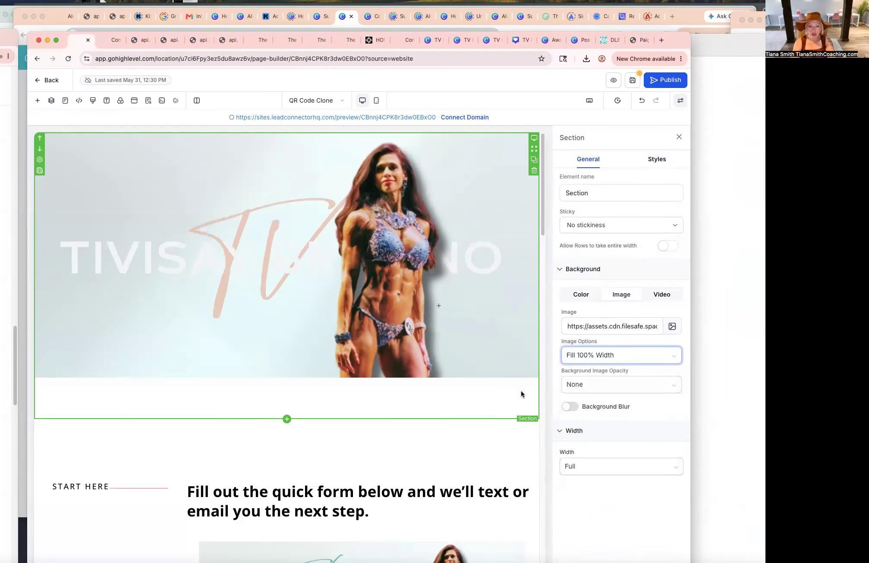
click(631, 80)
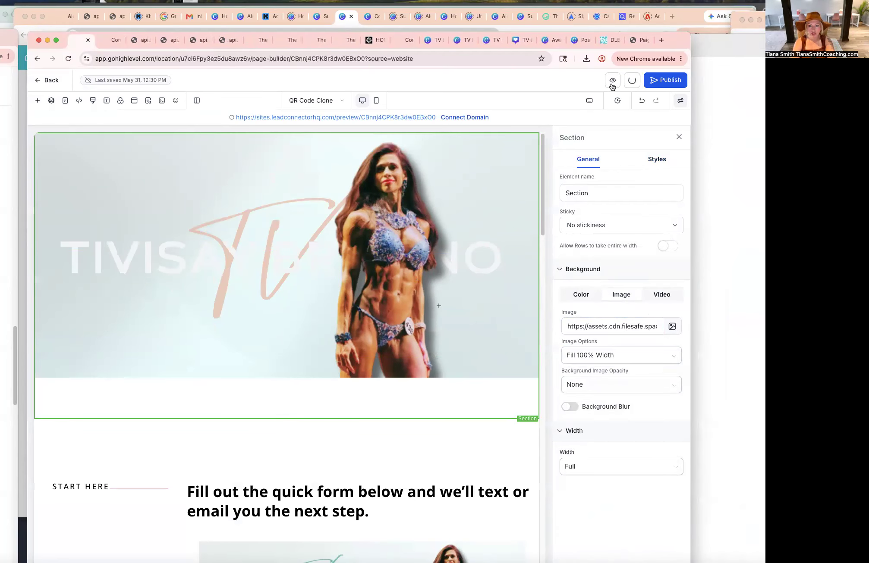
Preview the updated desktop hero in a new tab and resize the window.
click(613, 80)
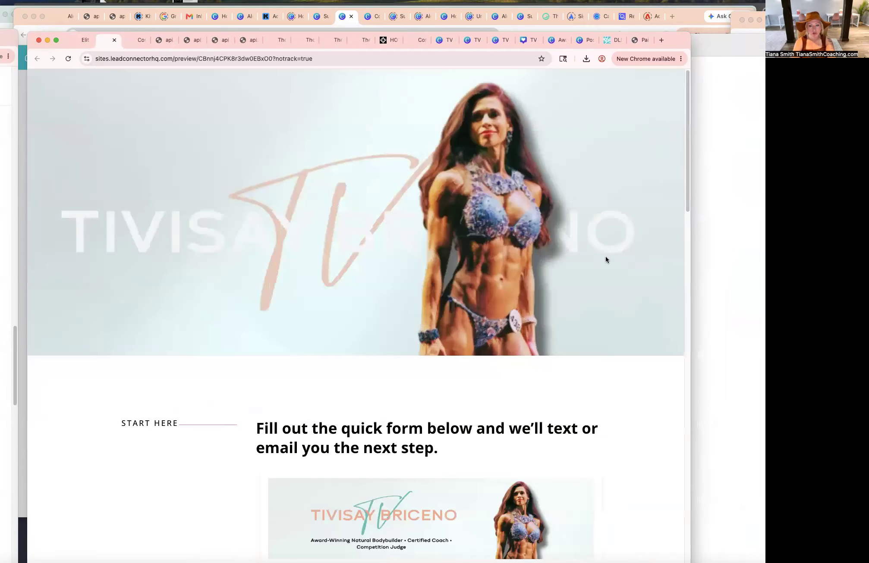
drag(688, 301, 715, 281)
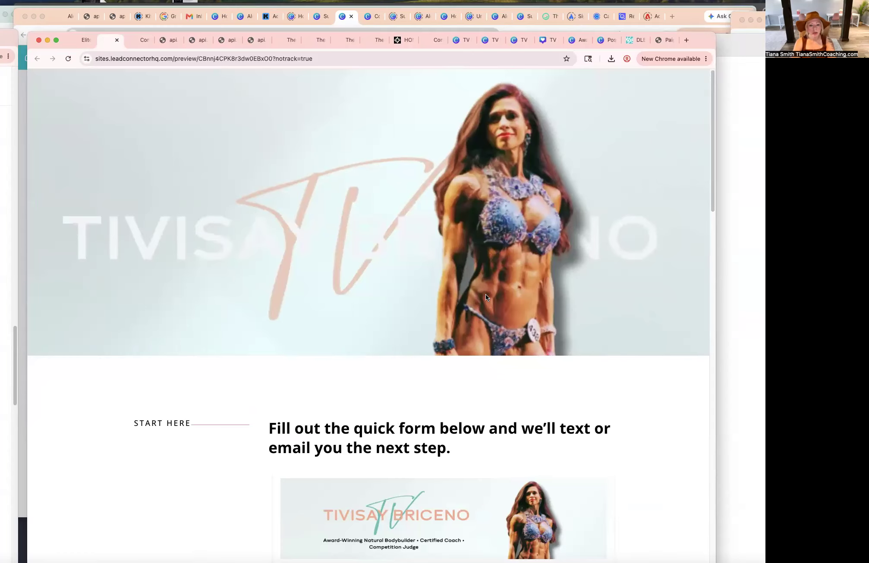
click(78, 40)
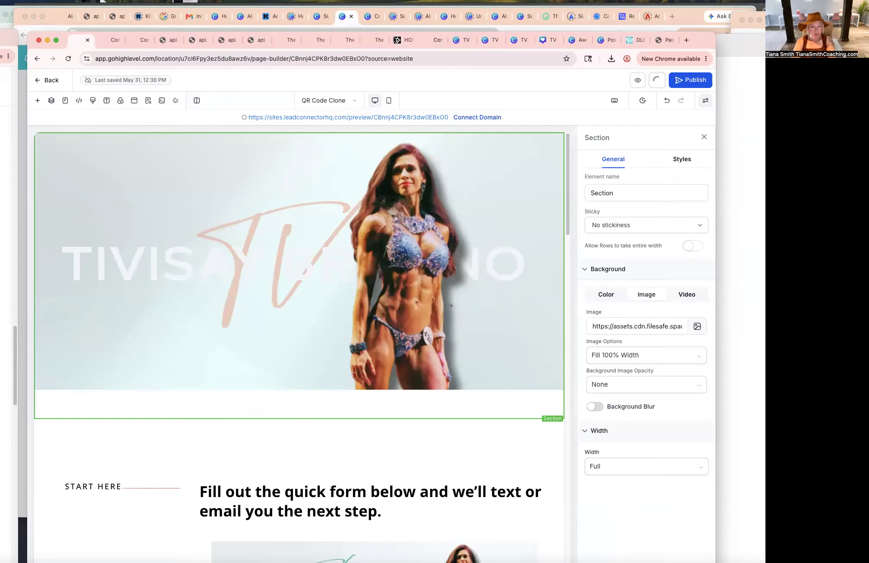
click(148, 101)
click(53, 375)
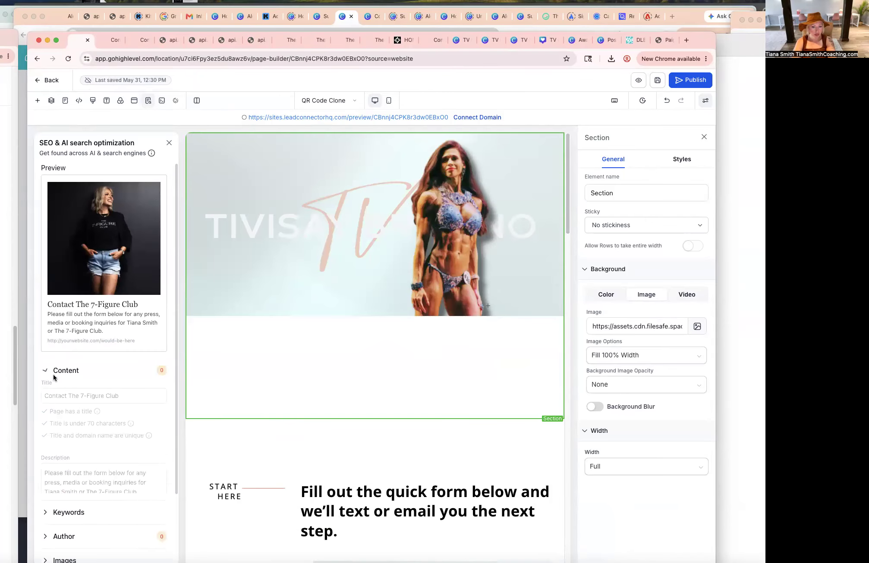
click(93, 395)
triple_click(93, 395)
text(Ap)
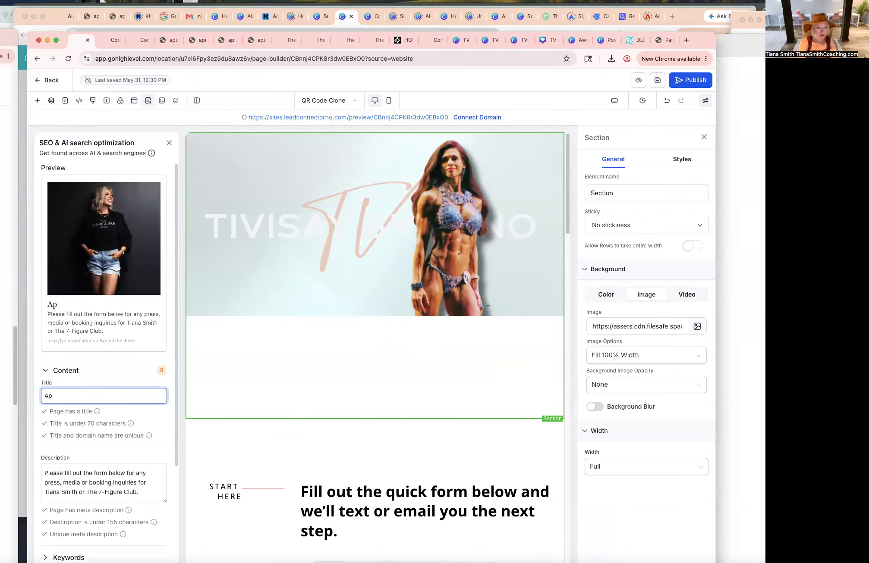
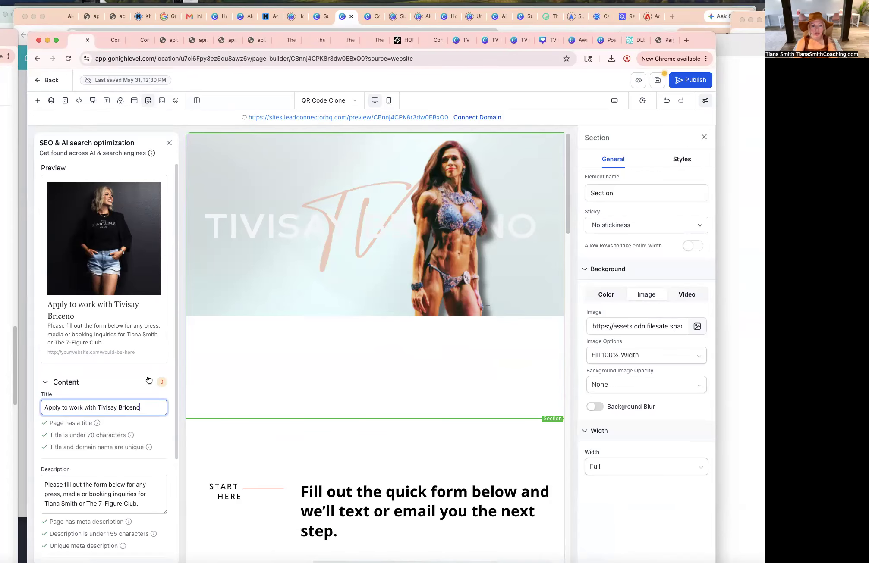
scroll(149, 380, down, 1)
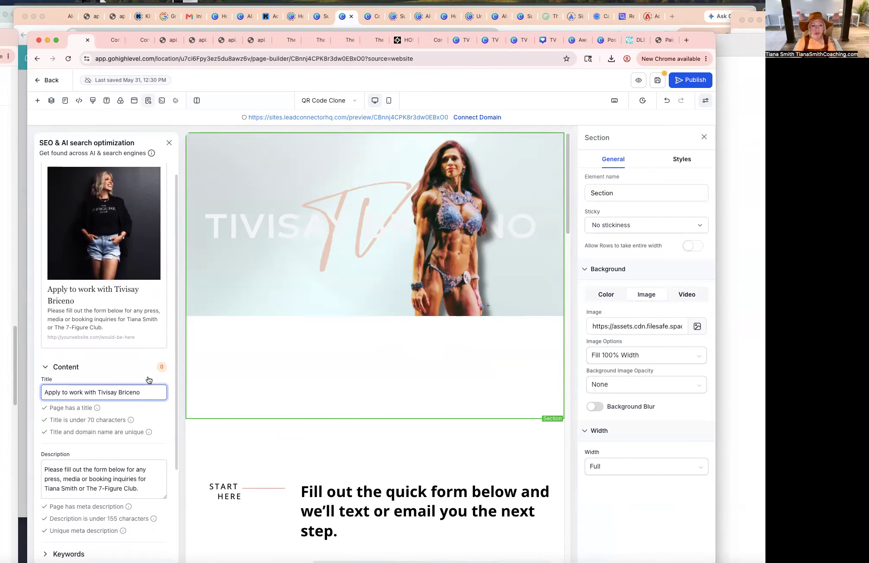
click(739, 70)
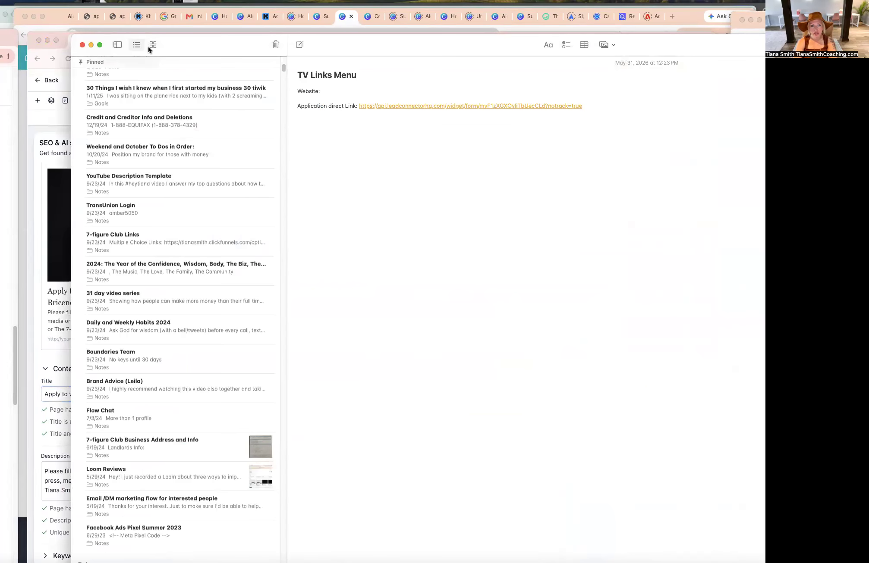
click(91, 44)
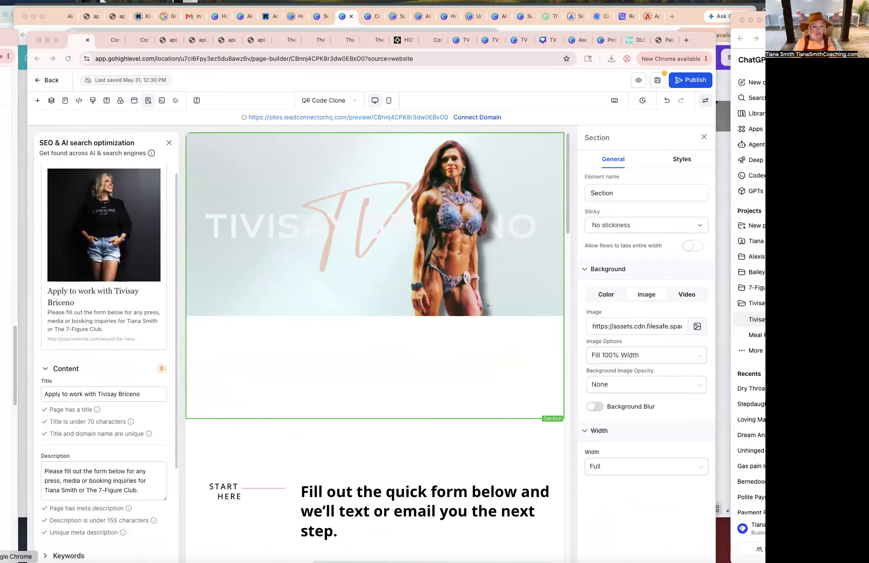
Bring the ChatGPT window forward and capture a screenshot of the page's SEO settings panel.
right_click(16, 562)
click(21, 406)
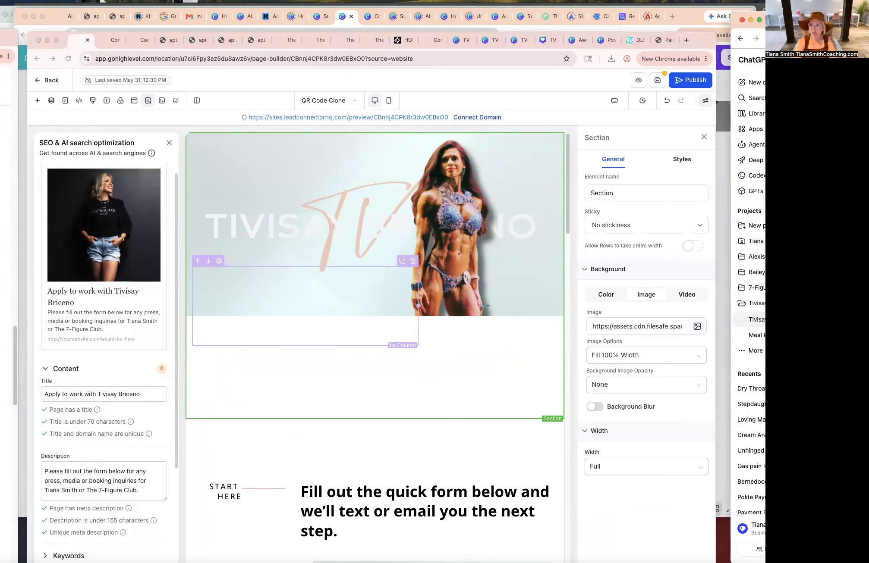
drag(746, 81, 726, 7)
key(super+shift+4)
drag(28, 110, 187, 559)
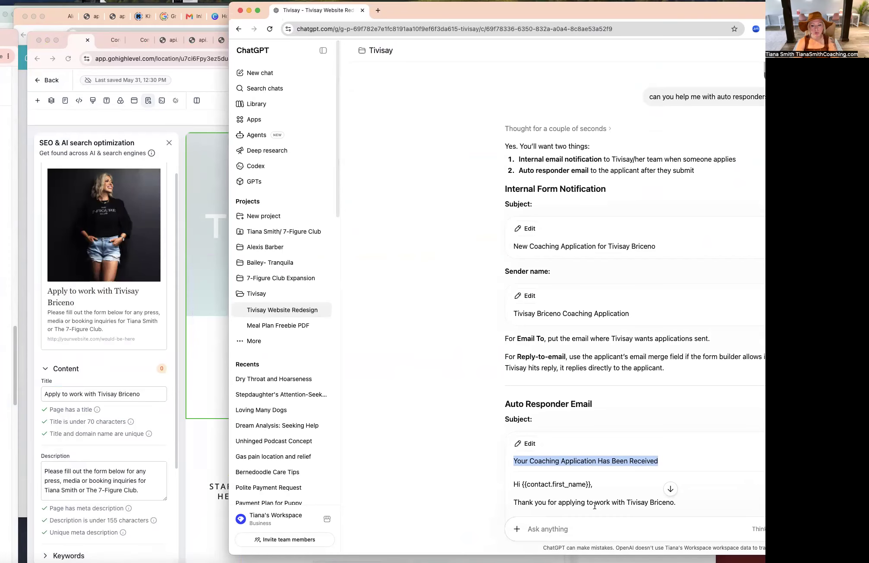
Attach the SEO settings screenshot from the Desktop to a new ChatGPT message and begin typing a request.
click(518, 530)
click(547, 429)
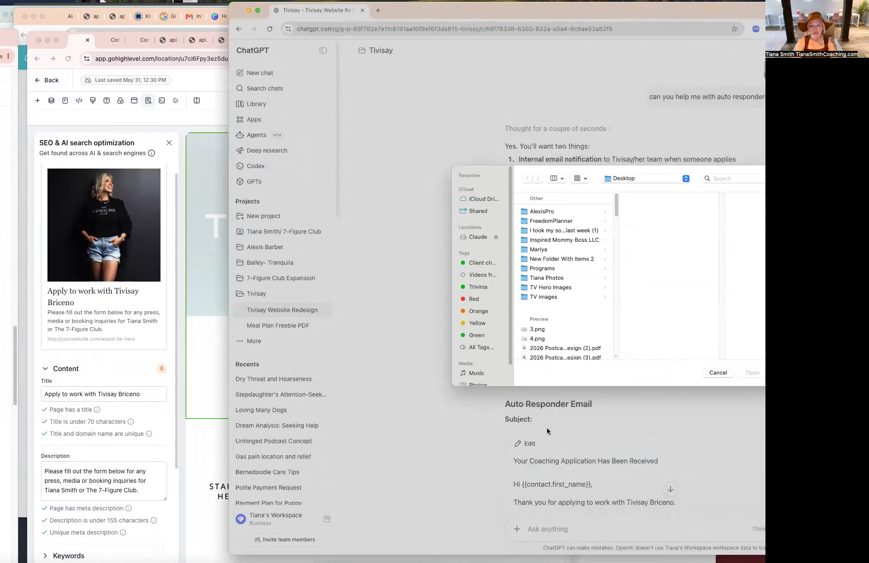
scroll(557, 283, down, 5)
click(578, 334)
click(572, 343)
click(570, 356)
click(752, 375)
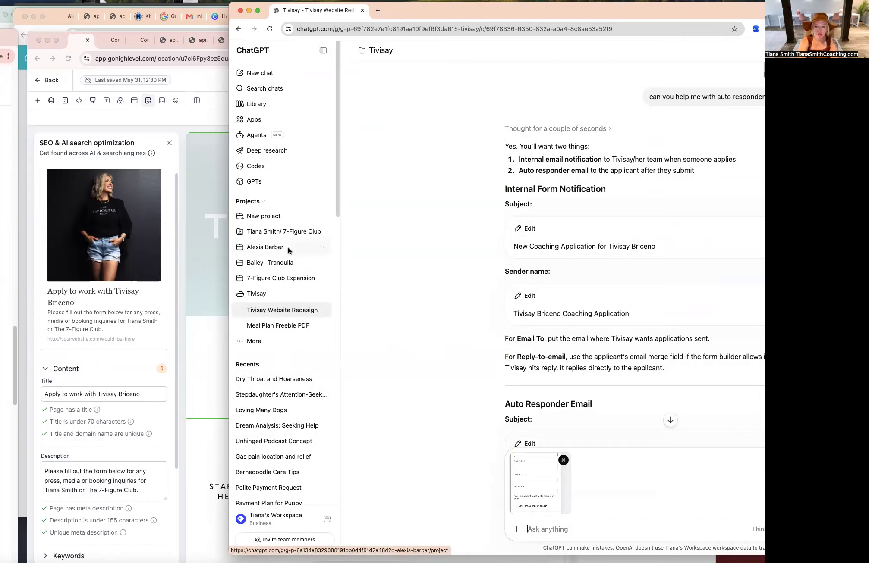
text(ple)
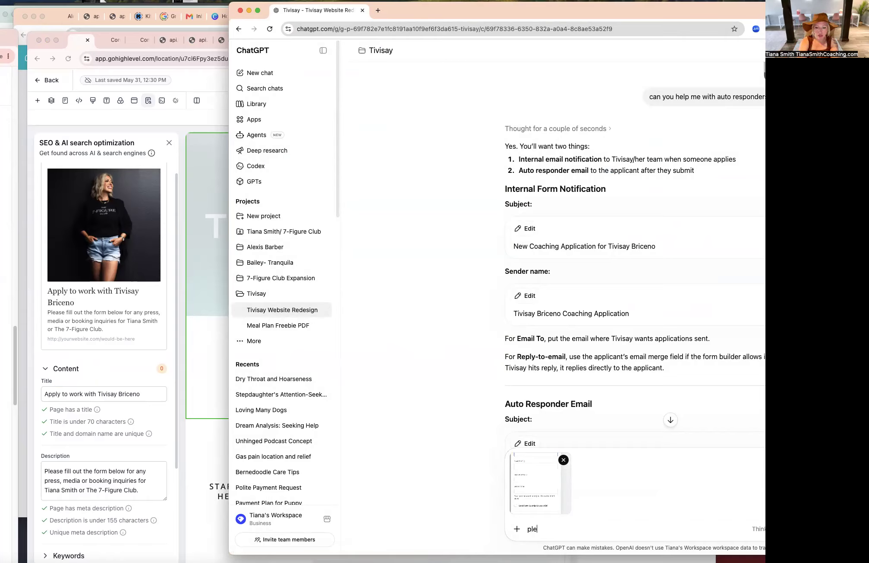
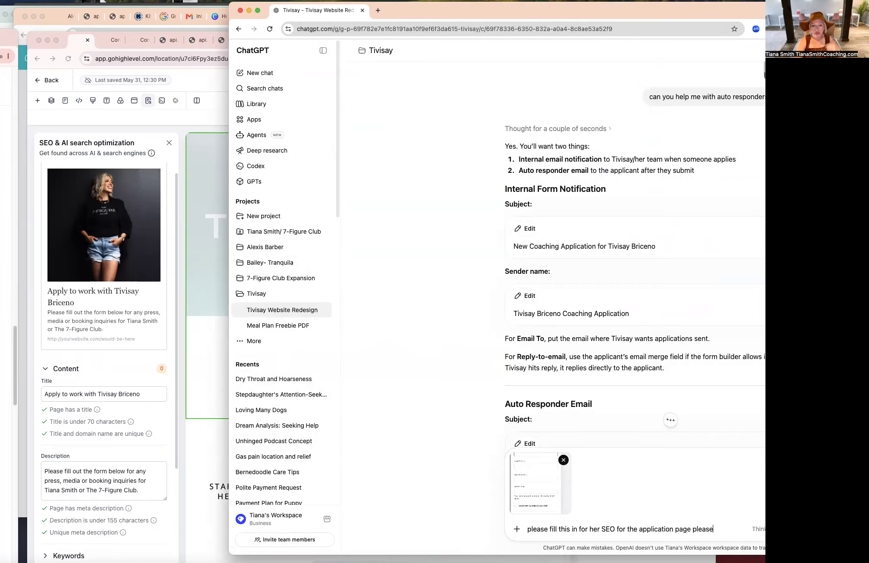
Send the SEO fill-in request message to ChatGPT.
key(Return)
Set the page's SEO image to 4.png from the TV Squares media folder.
click(181, 179)
scroll(99, 431, down, 2)
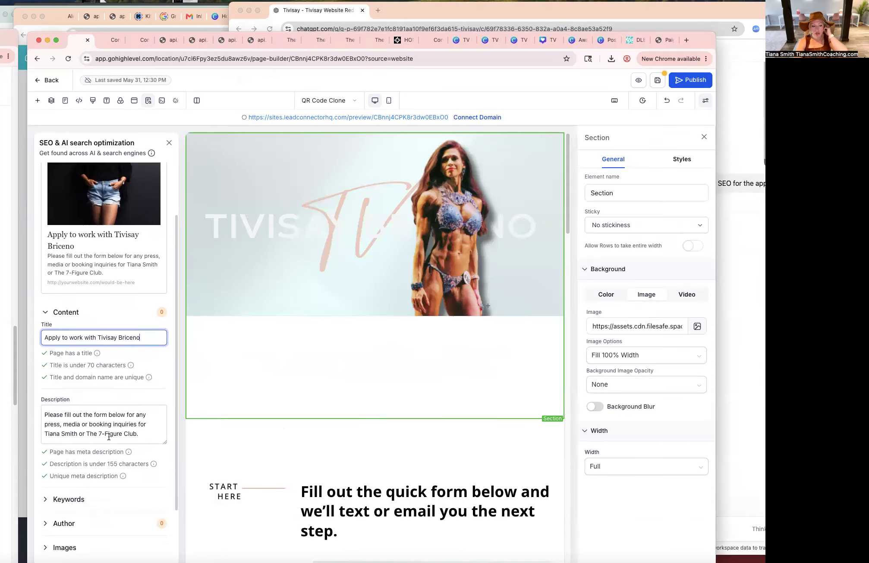
scroll(68, 505, down, 2)
click(63, 520)
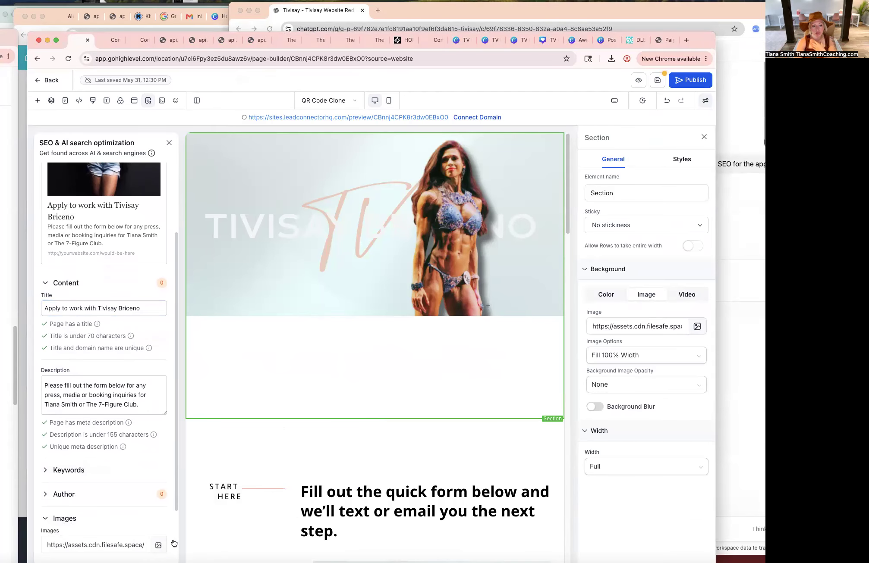
click(158, 545)
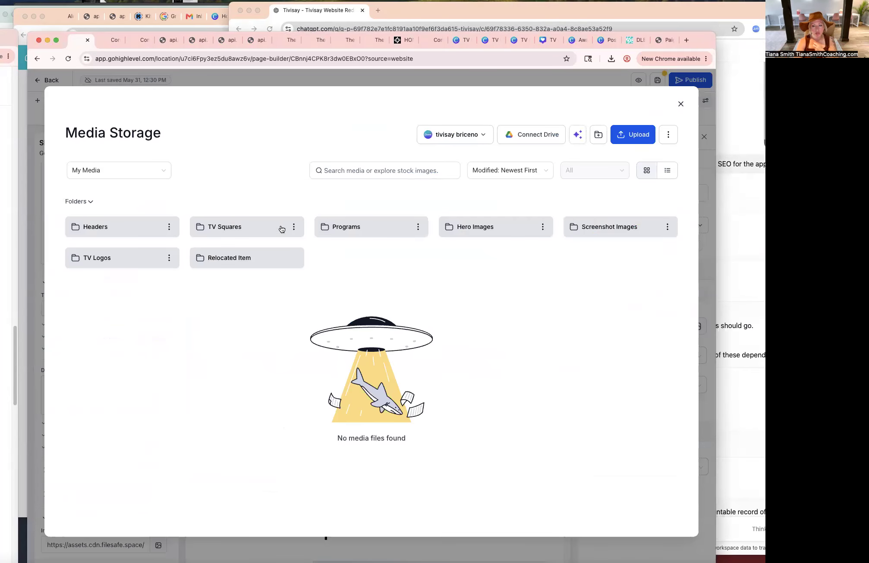
click(260, 230)
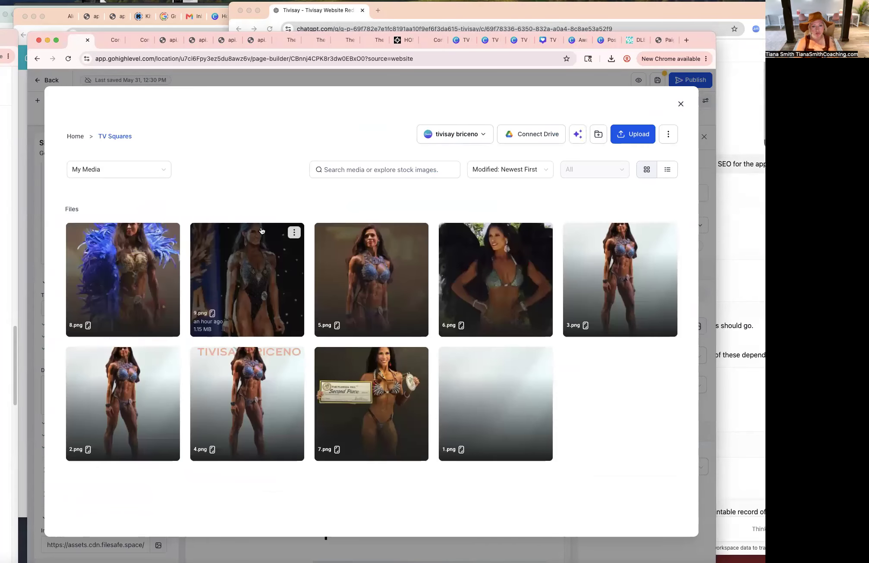
click(286, 406)
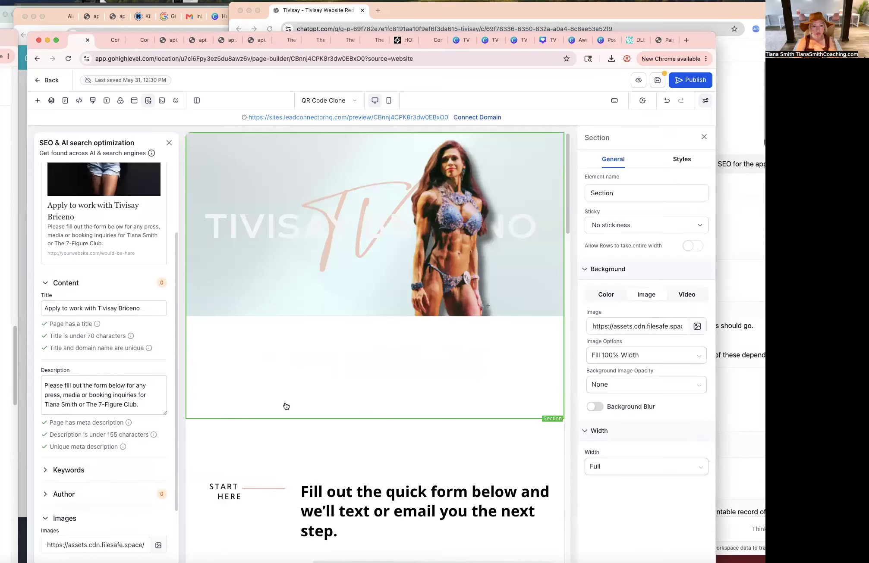
scroll(147, 391, down, 5)
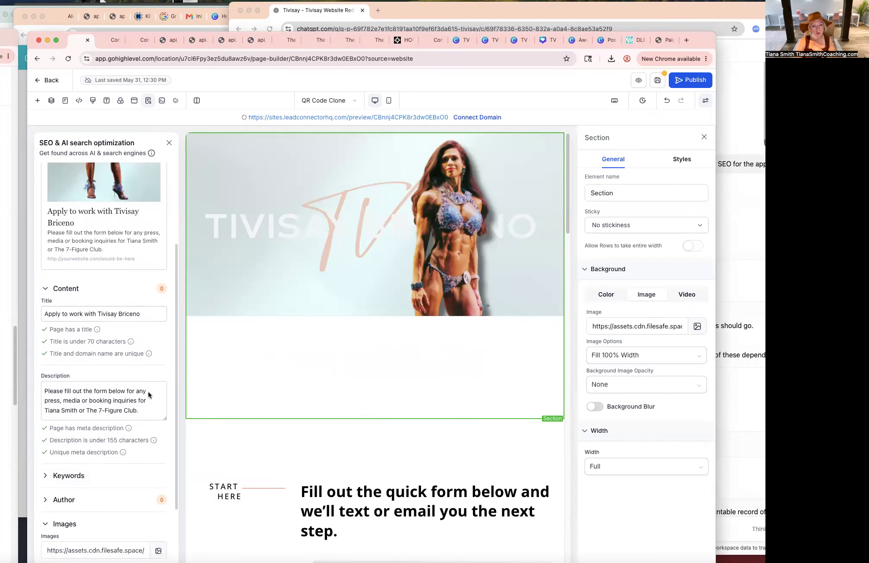
click(739, 376)
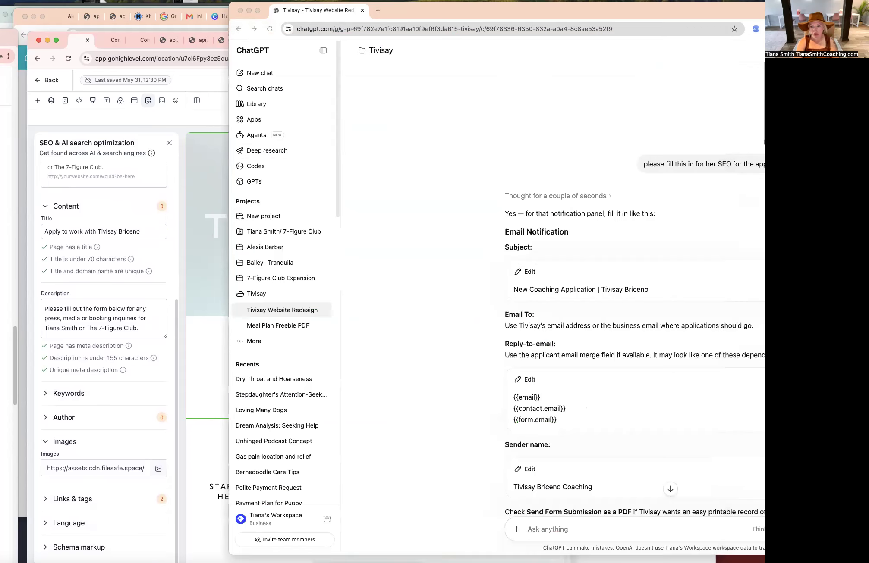
triple_click(642, 286)
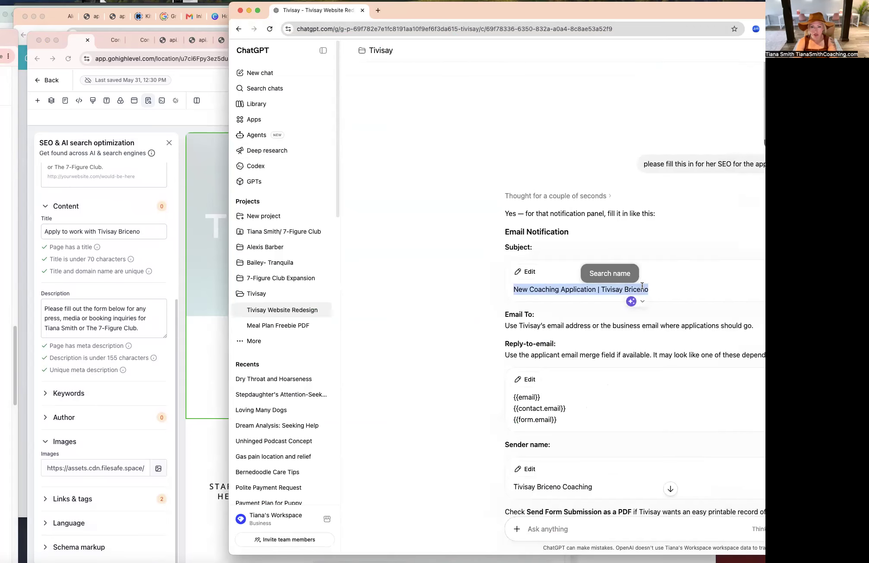
scroll(669, 408, down, 10)
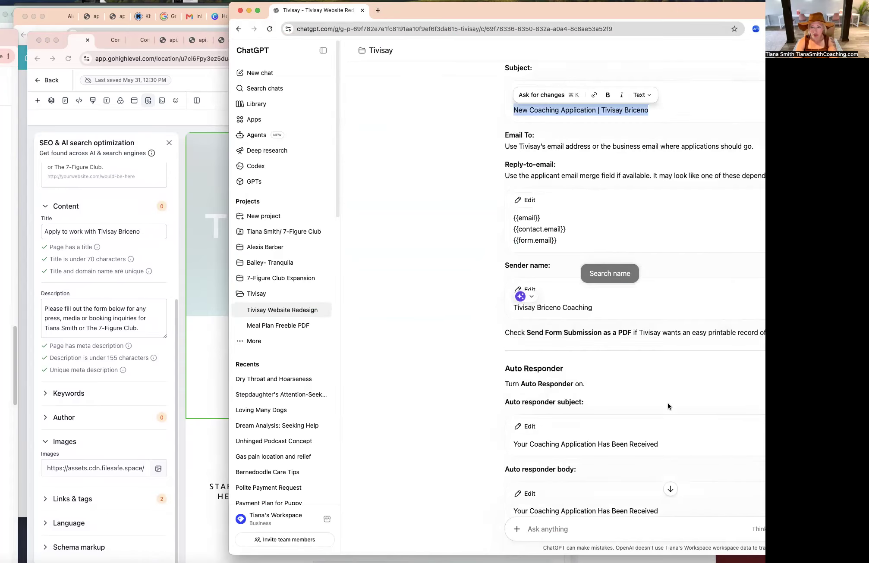
drag(697, 8, 527, 12)
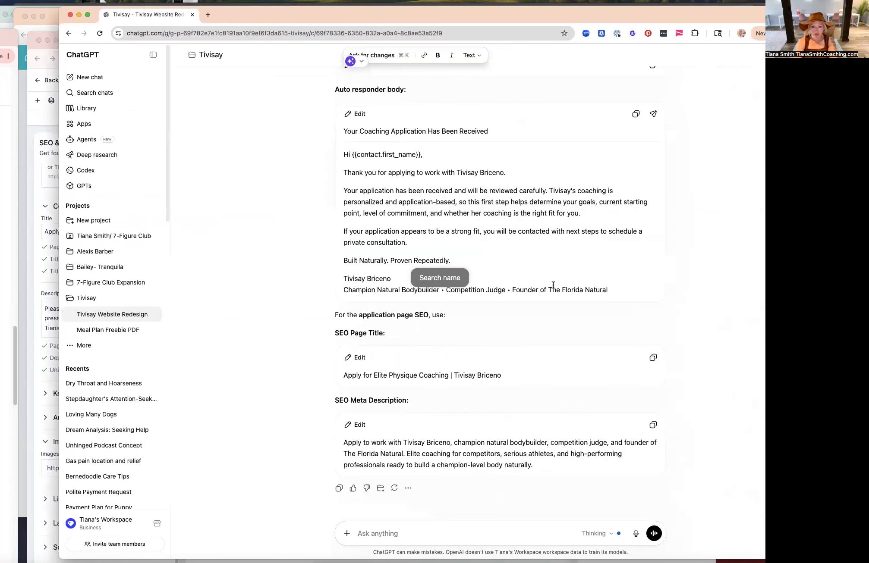
triple_click(504, 373)
key(super+c)
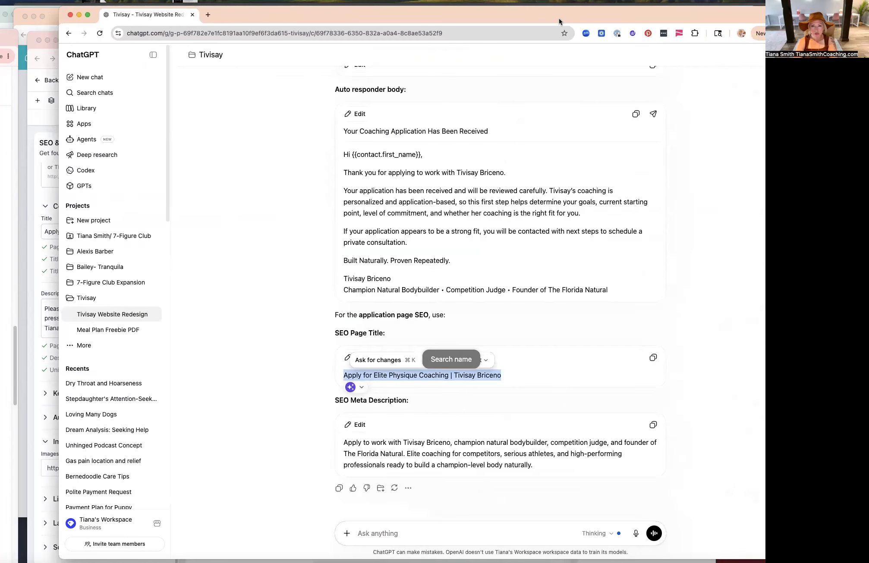
drag(559, 18, 708, 17)
triple_click(114, 237)
key(super+v)
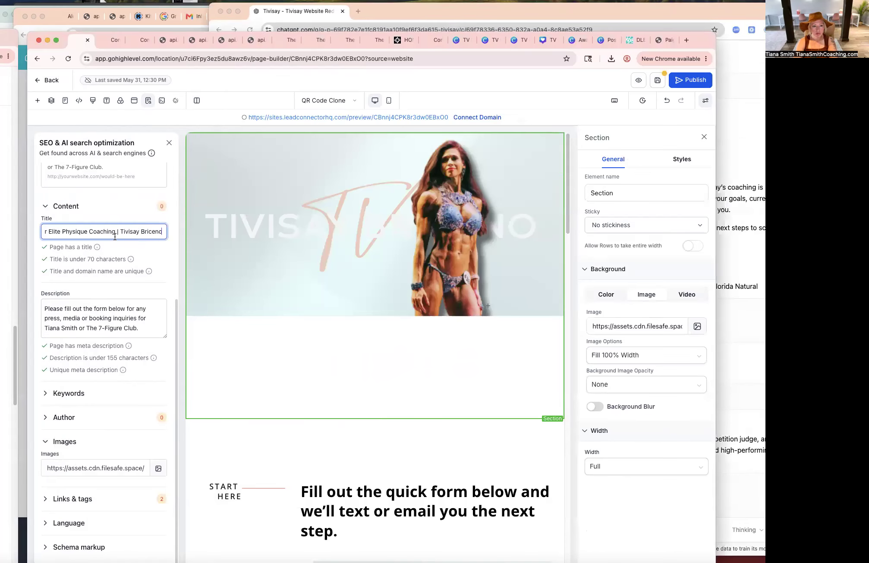
click(734, 421)
triple_click(625, 440)
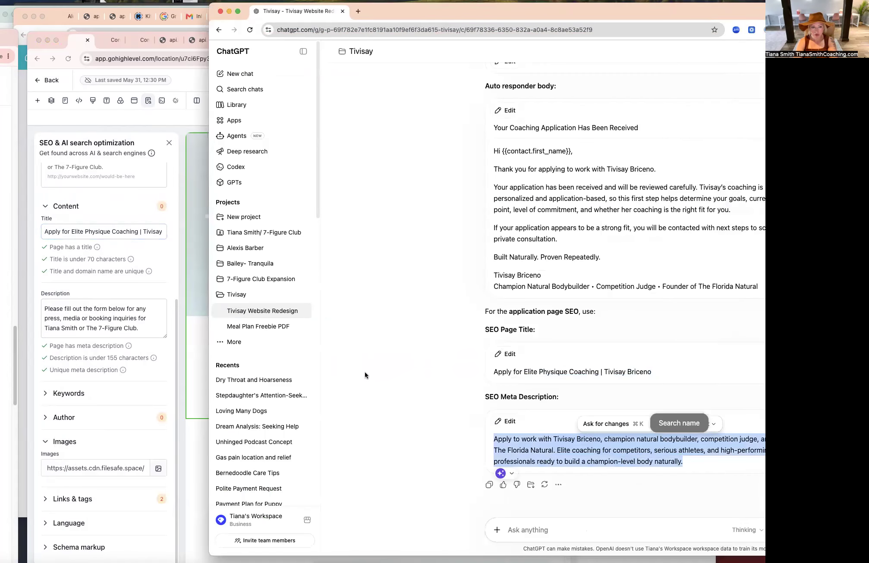
click(95, 316)
triple_click(94, 317)
key(super+v)
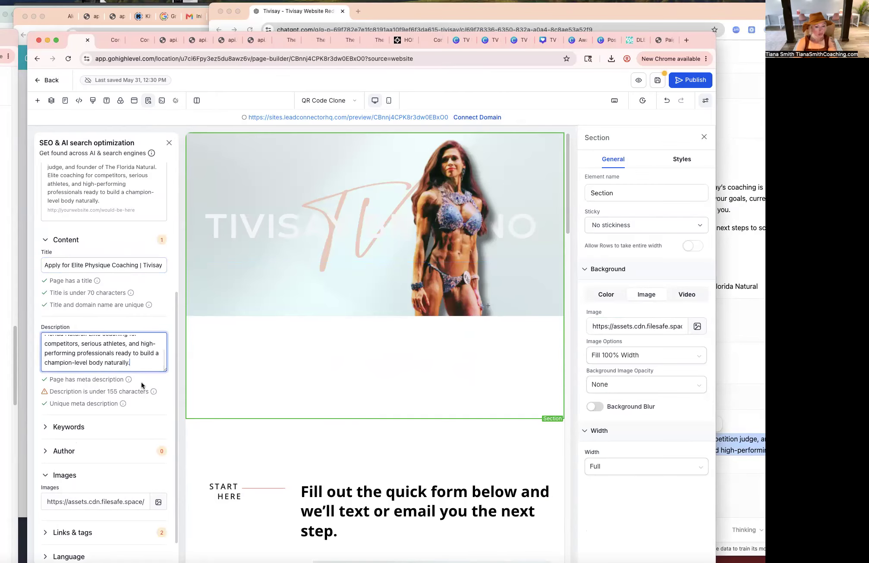
Expand the Keywords section and ask ChatGPT for "keywords comma separated please".
scroll(141, 382, down, 1)
click(68, 396)
click(735, 414)
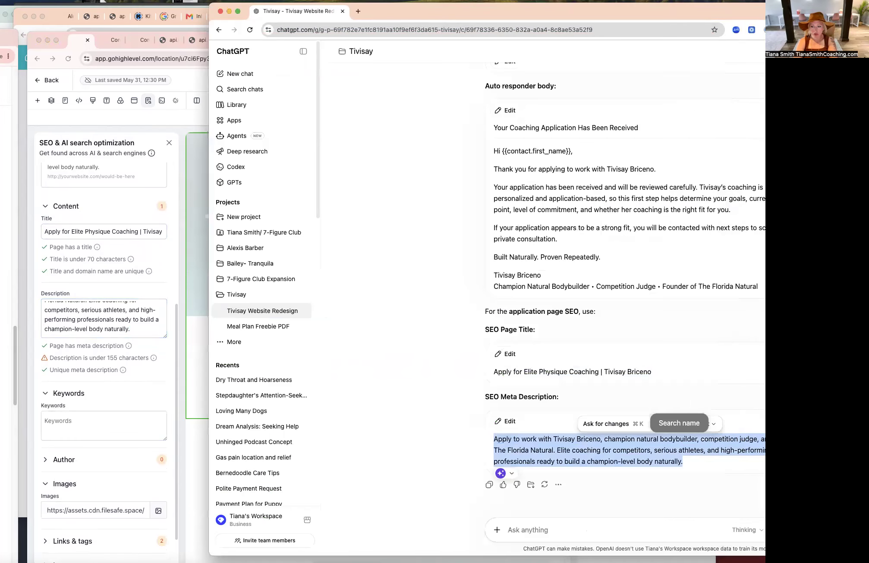
click(585, 528)
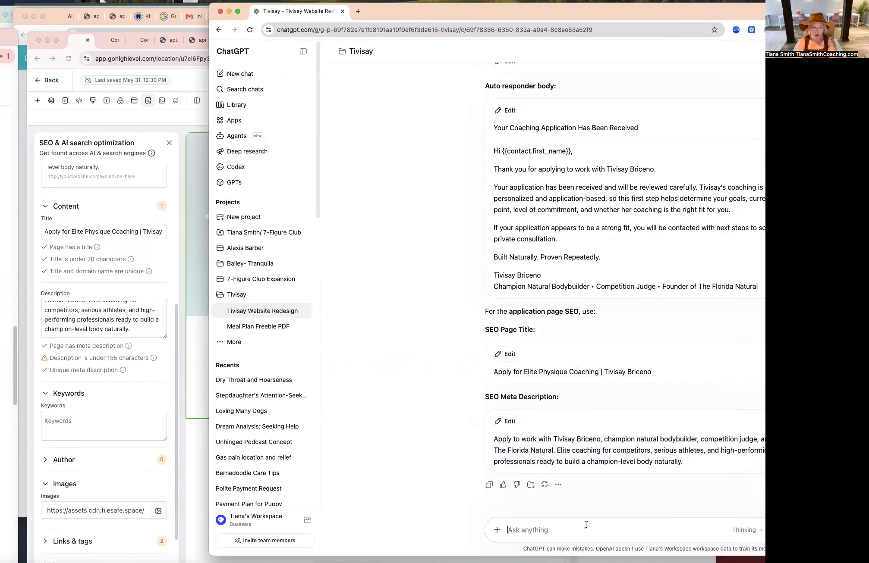
text(ky)
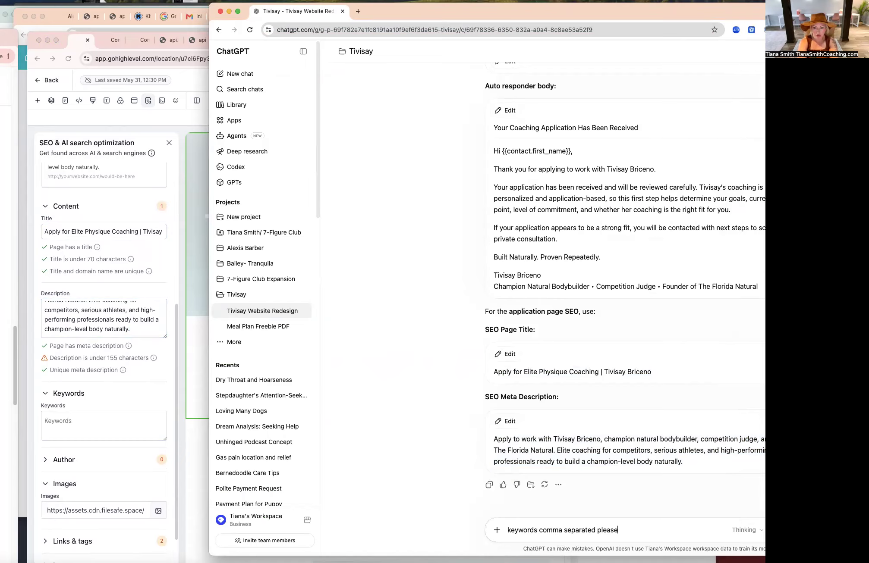
key(Return)
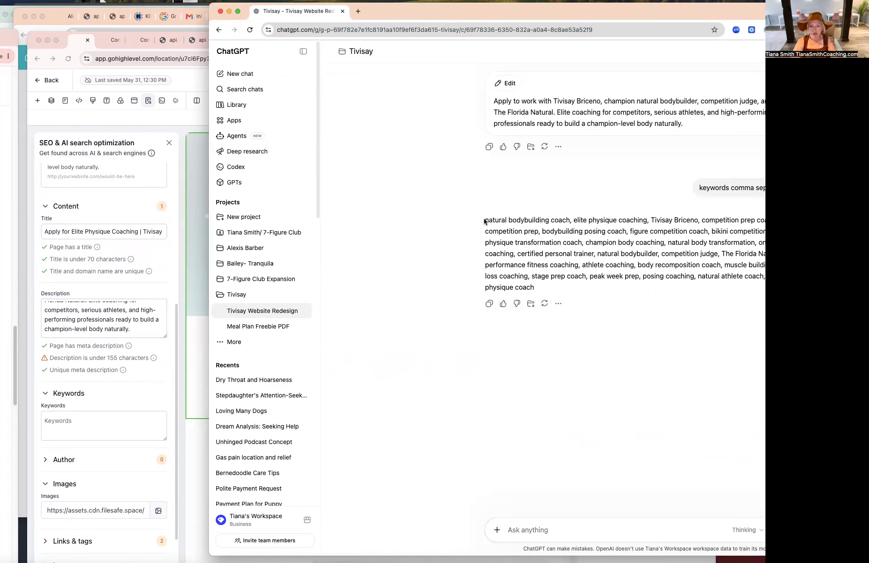
Copy ChatGPT's comma-separated keyword list and paste it into the SEO Keywords field.
drag(535, 288, 549, 212)
key(super+c)
click(99, 429)
key(super+v)
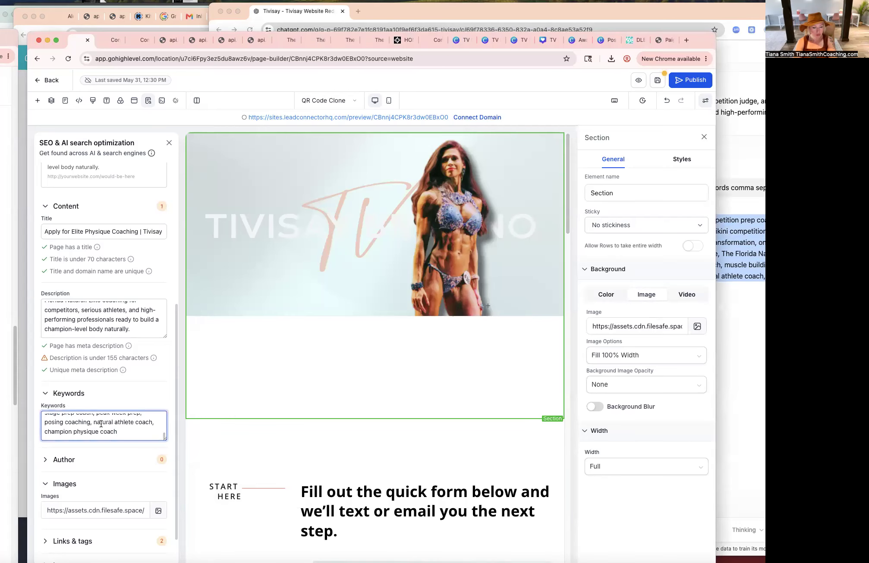
Save the page and open its preview to scroll through the application form.
scroll(120, 490, up, 5)
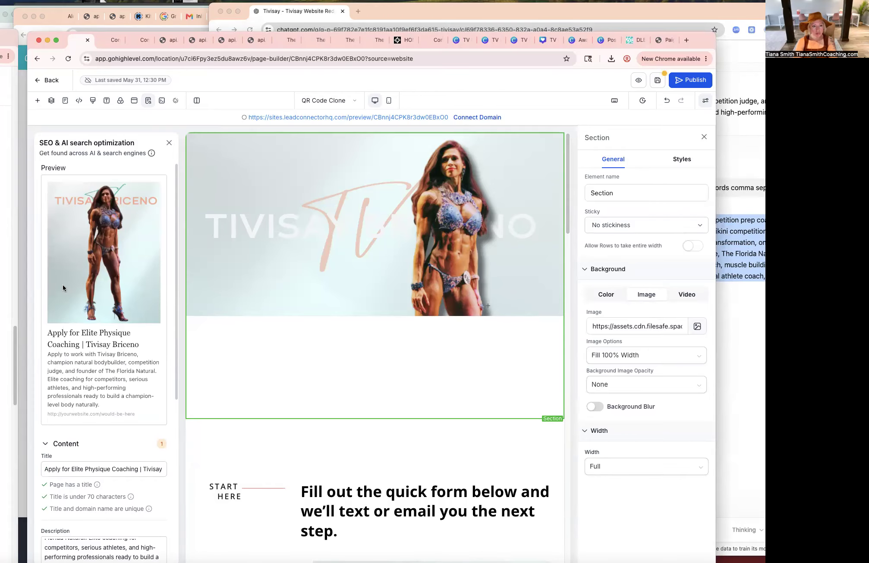
click(657, 81)
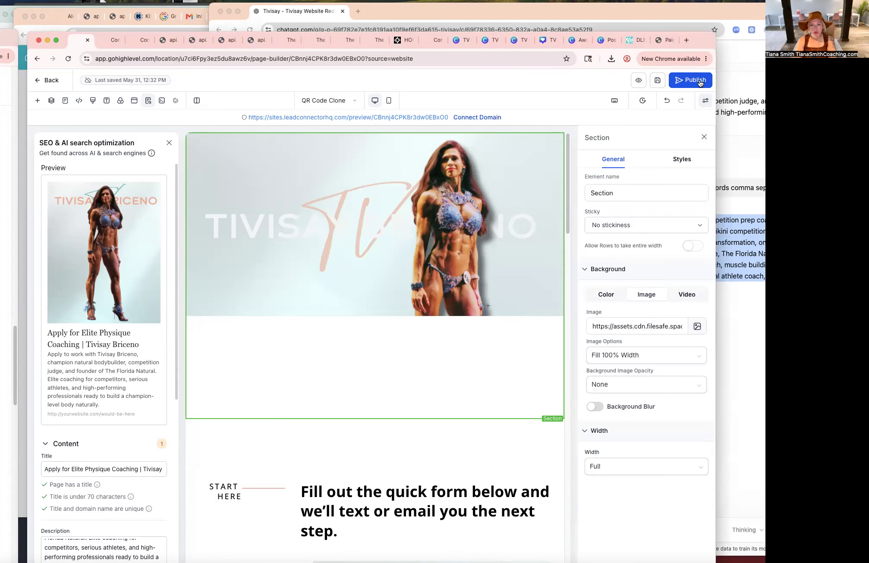
click(634, 81)
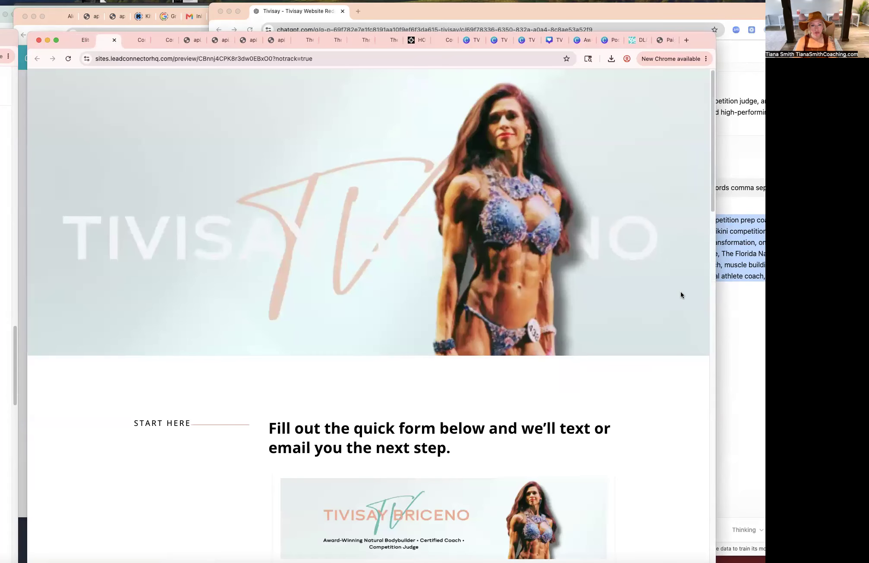
scroll(680, 292, down, 2)
scroll(680, 297, down, 20)
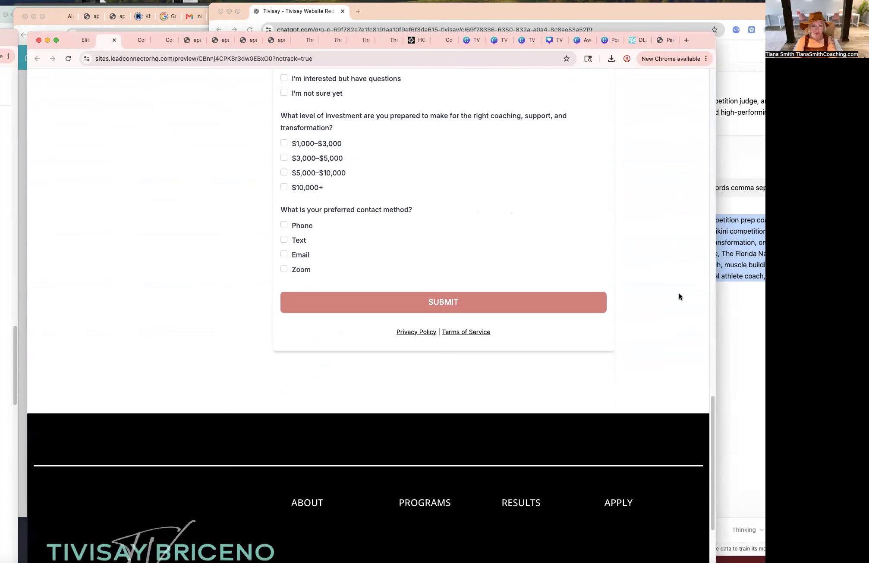
scroll(679, 304, up, 20)
scroll(664, 332, down, 12)
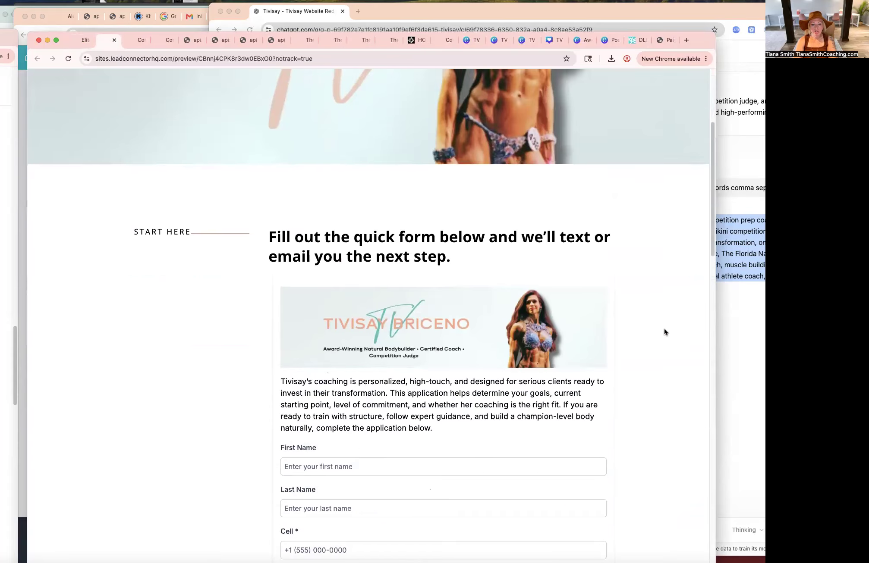
scroll(664, 332, down, 1)
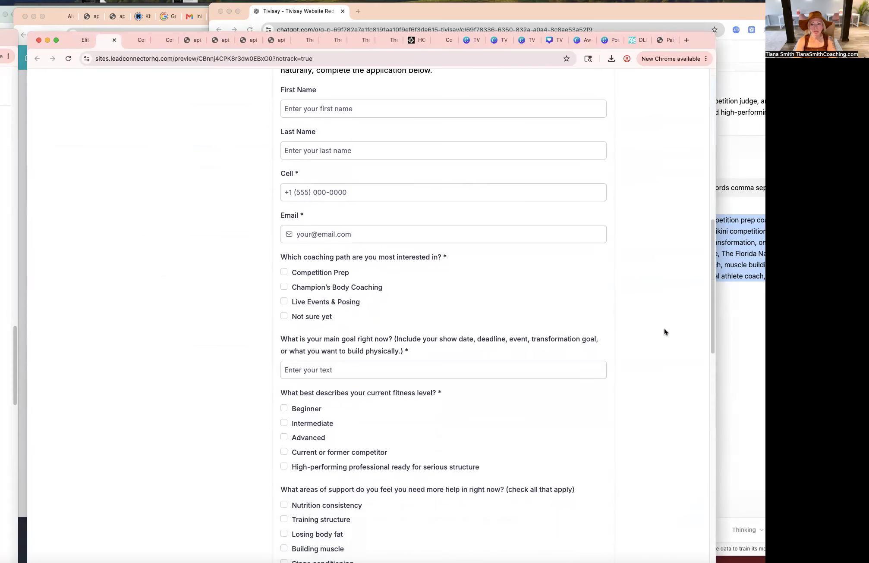
Bring forward the old Elite Training questionnaire page and scroll through its questions for comparison.
drag(0, 43, 624, 25)
scroll(459, 196, down, 6)
scroll(453, 215, down, 3)
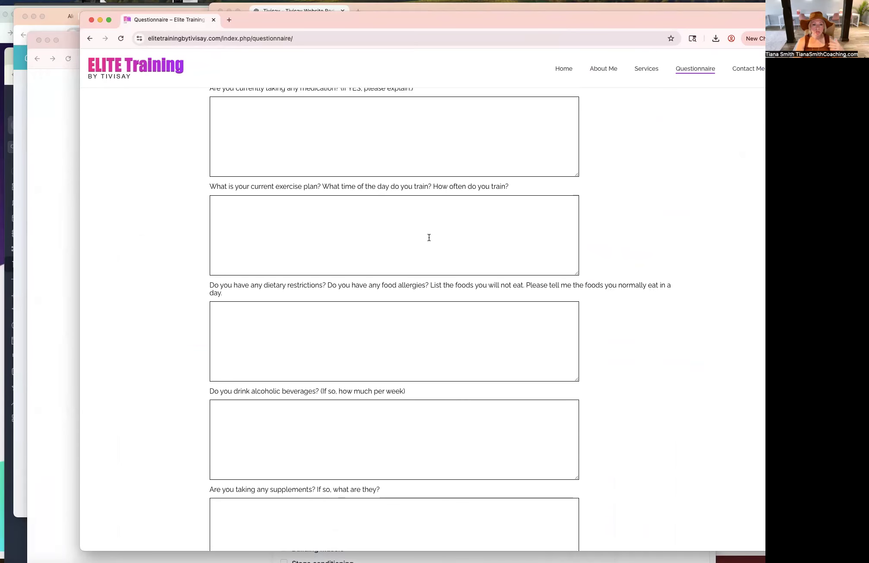
scroll(429, 237, down, 5)
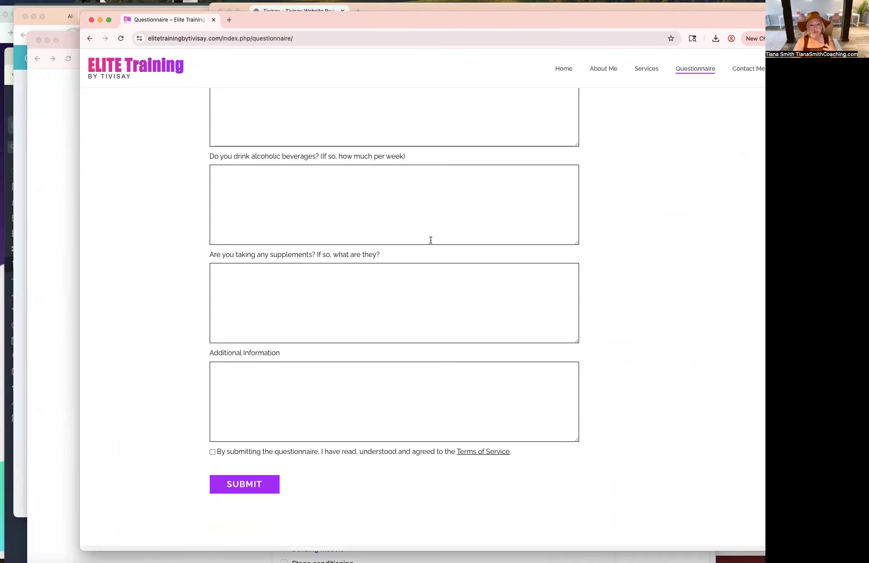
scroll(430, 240, up, 10)
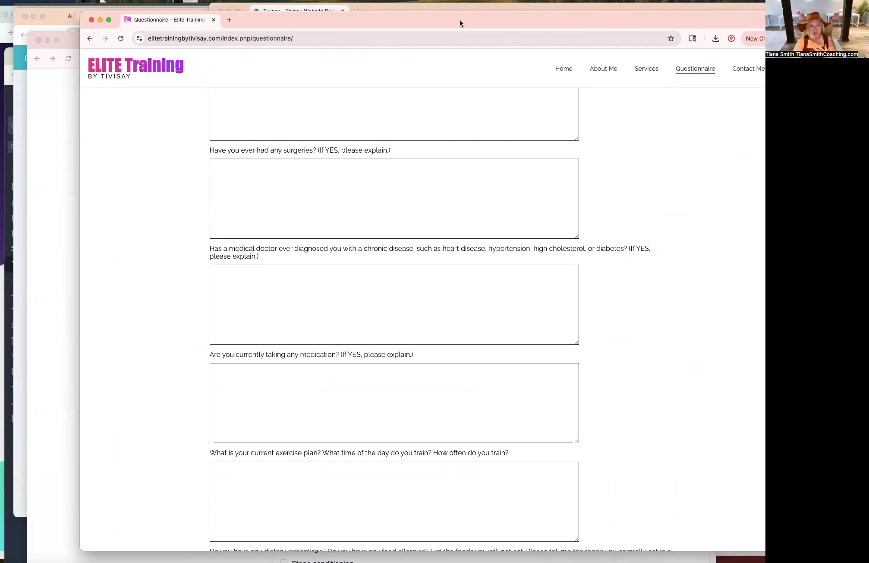
drag(462, 23, 0, 52)
Scroll through the preview form and test the required main goal question by leaving it empty.
scroll(457, 272, up, 8)
scroll(456, 272, down, 5)
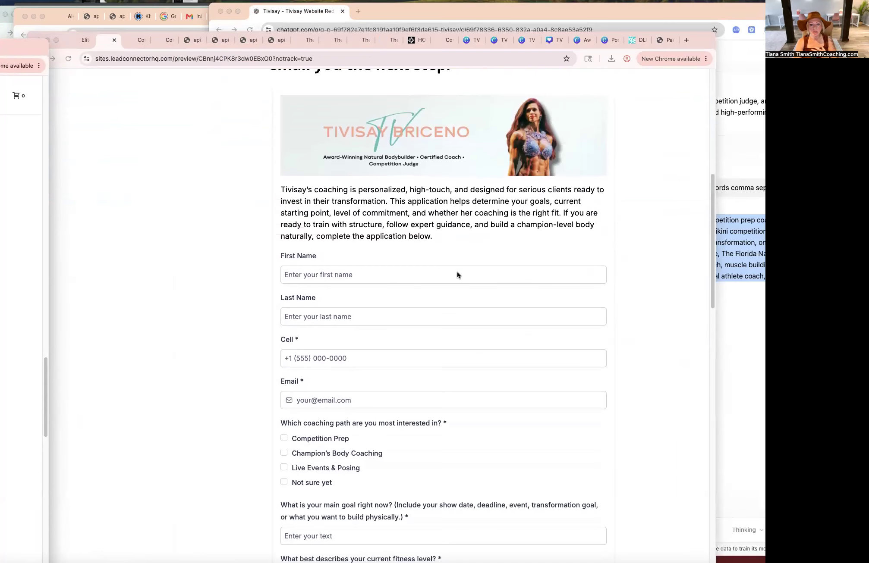
scroll(363, 270, down, 4)
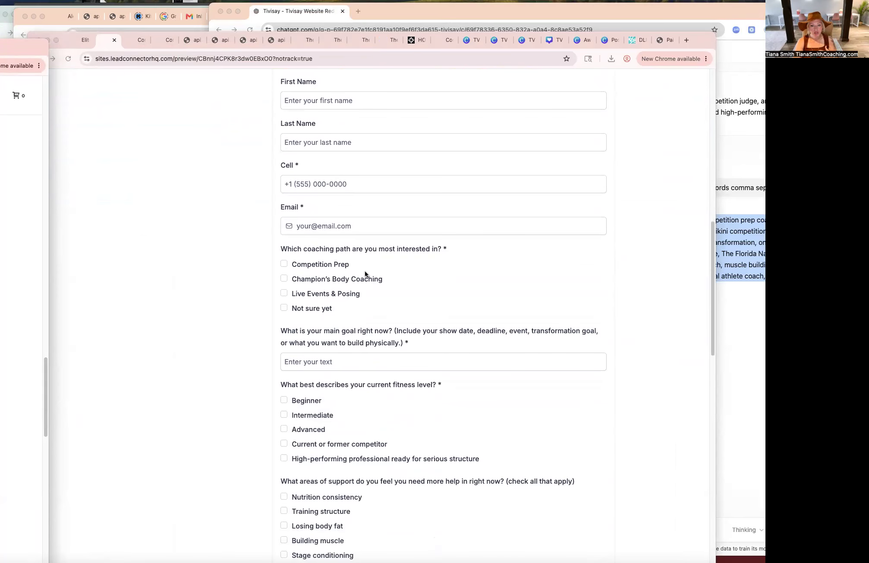
click(360, 262)
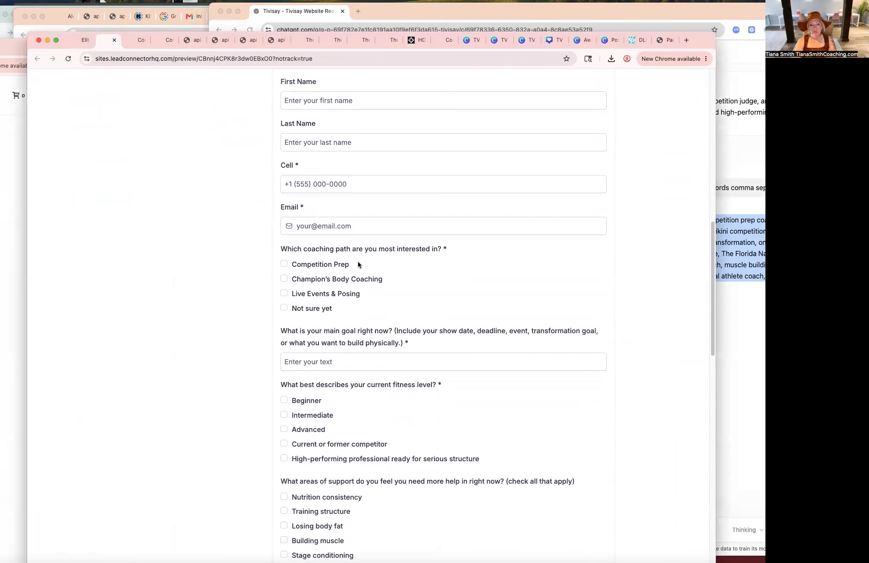
scroll(371, 289, down, 1)
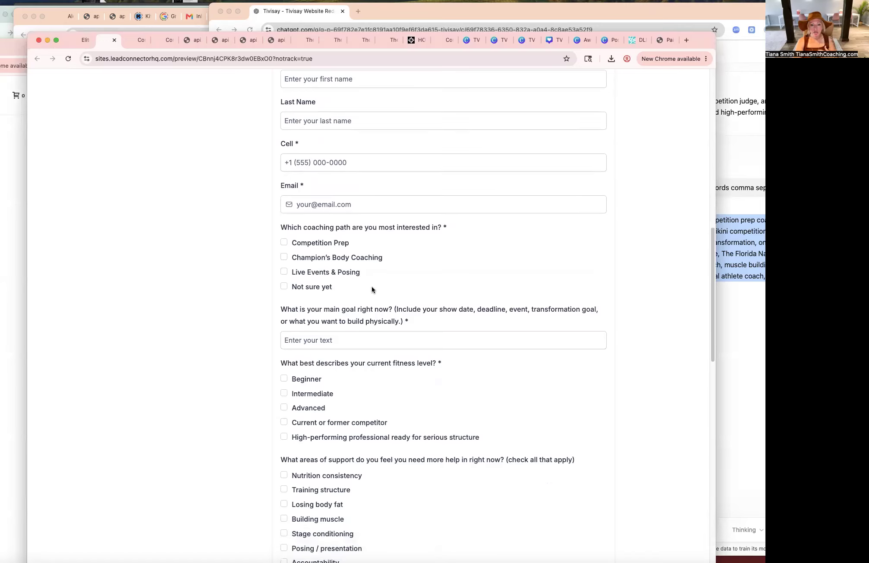
click(421, 327)
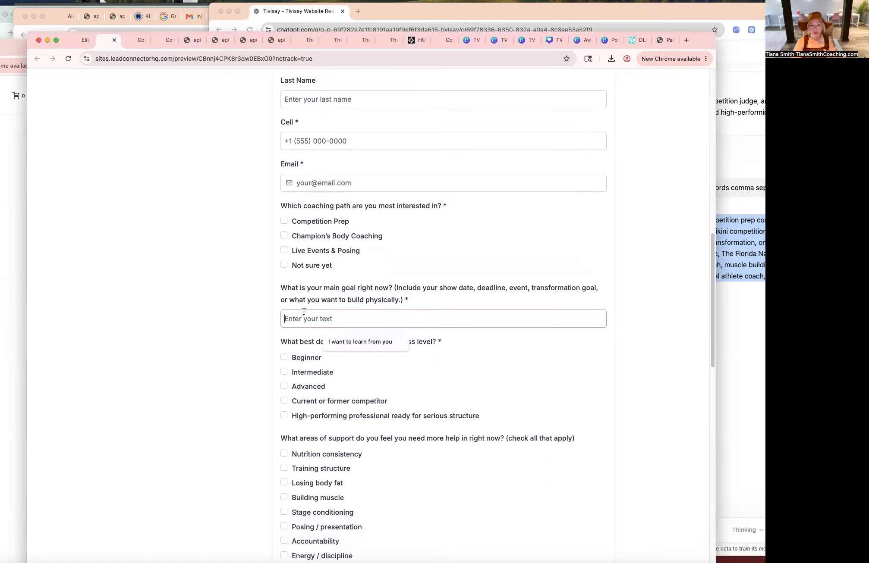
click(475, 303)
scroll(475, 303, down, 2)
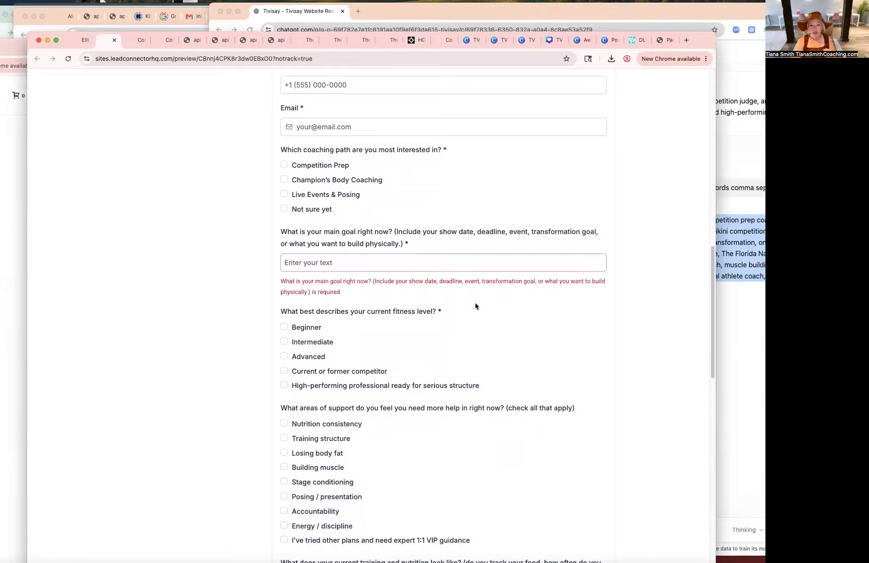
scroll(475, 303, down, 3)
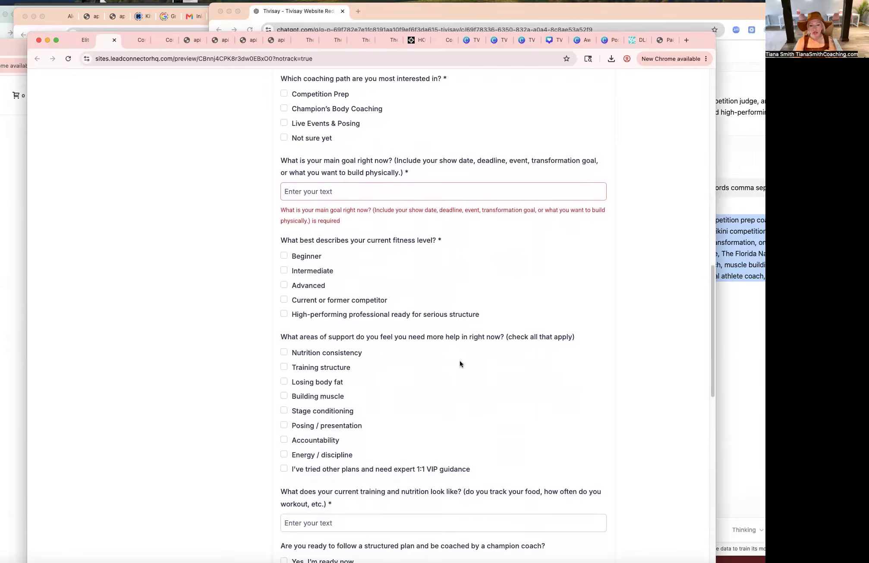
Scroll through the rest of the previewed application form down to the Submit button and back up to the hero.
scroll(410, 368, down, 10)
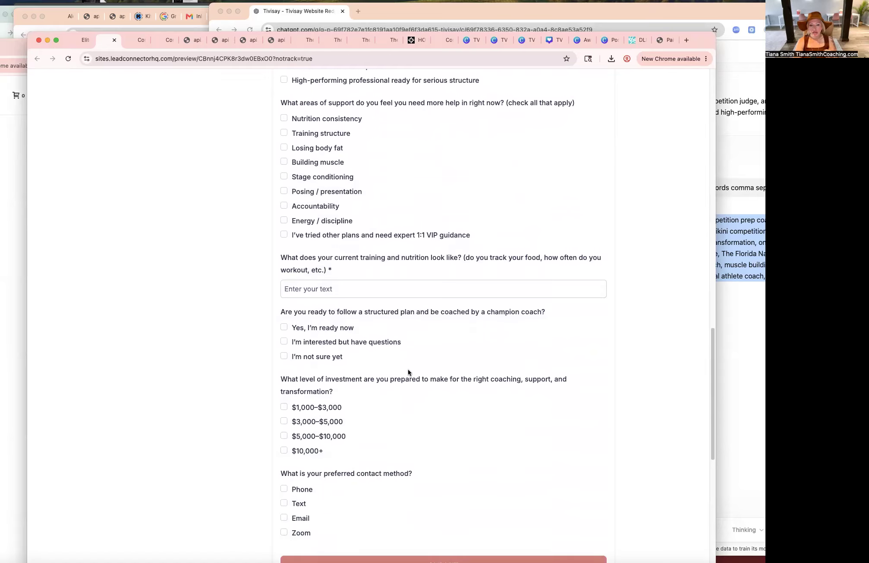
scroll(469, 454, down, 1)
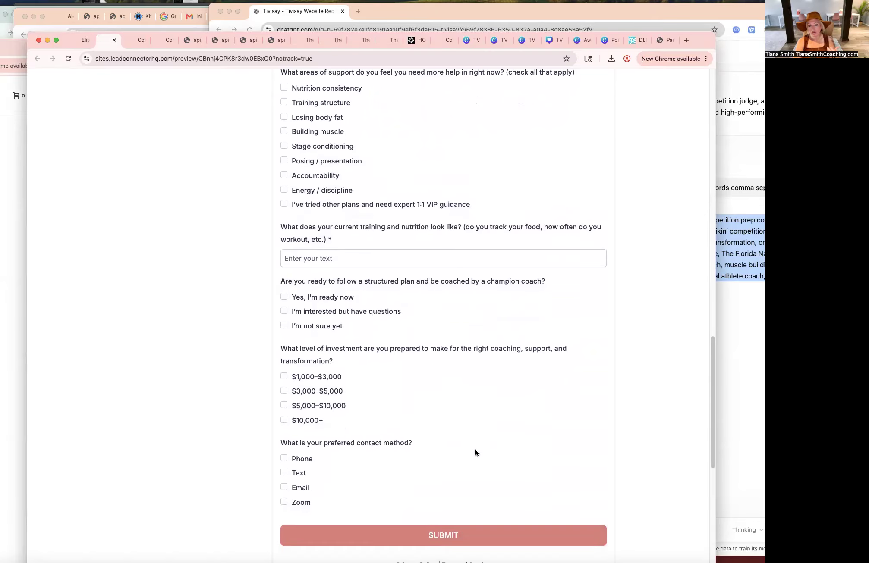
scroll(475, 449, down, 7)
scroll(503, 458, down, 5)
scroll(502, 458, up, 20)
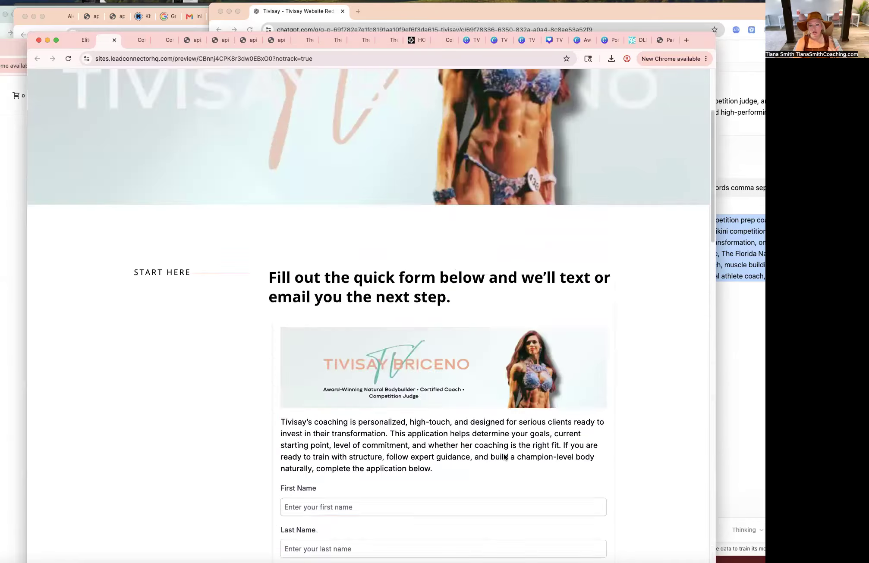
scroll(563, 431, down, 18)
scroll(565, 435, up, 3)
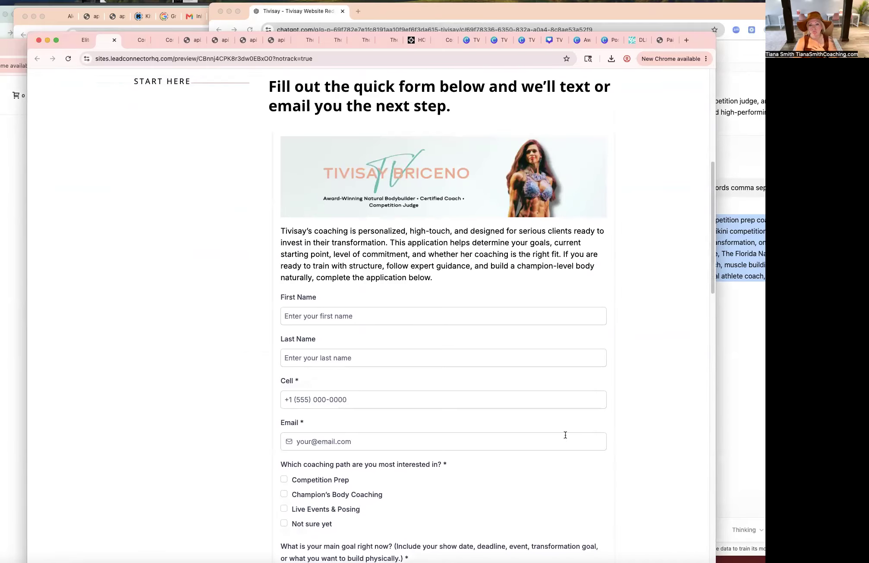
scroll(566, 435, up, 15)
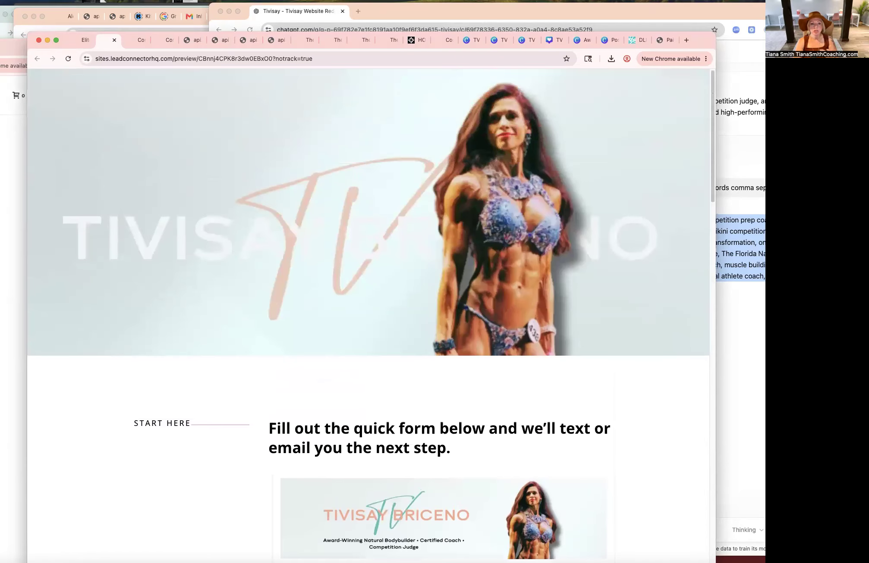
Return to the QR Code Clone page builder, close the SEO panel and save the page.
click(95, 40)
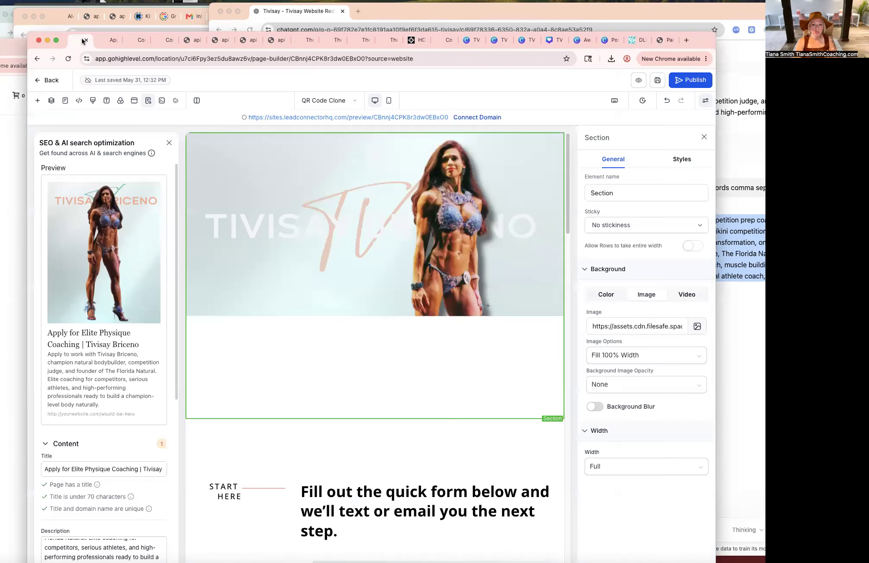
click(168, 144)
click(655, 86)
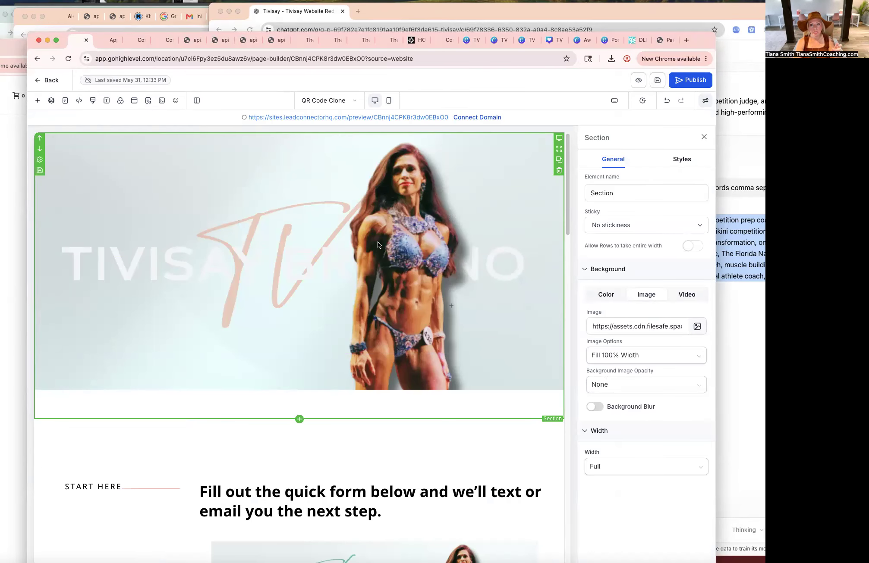
Open the website's main page in the builder and save its menu header section as a section template.
click(51, 80)
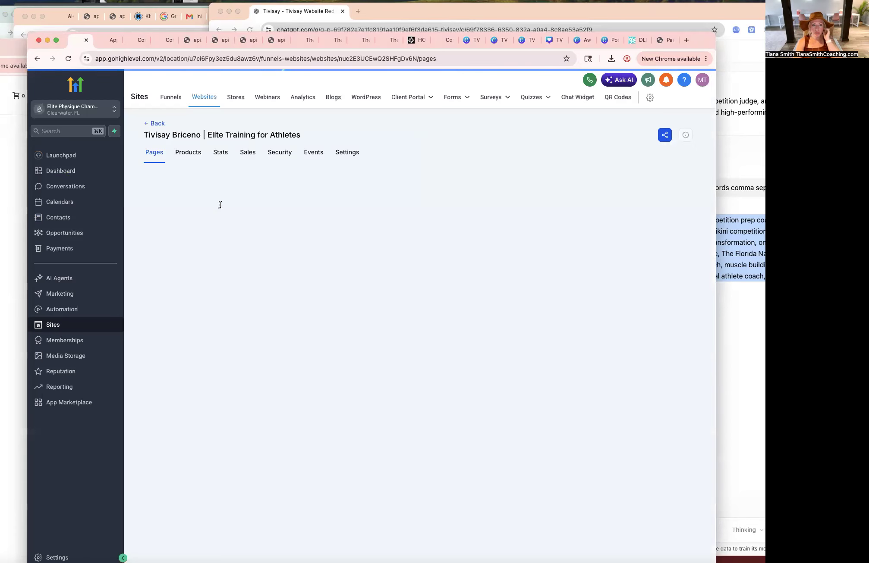
click(163, 298)
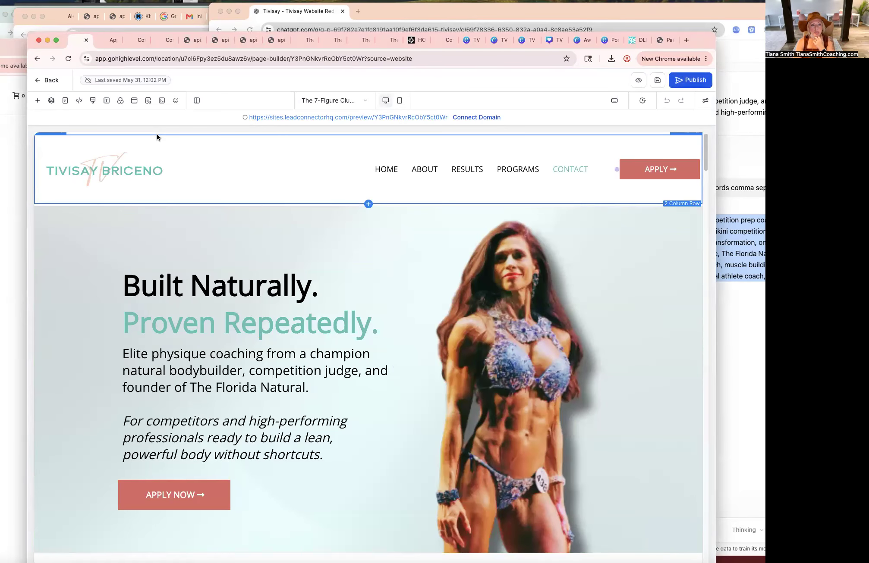
click(157, 136)
mouse_move(38, 135)
click(39, 170)
click(236, 244)
text(Header M)
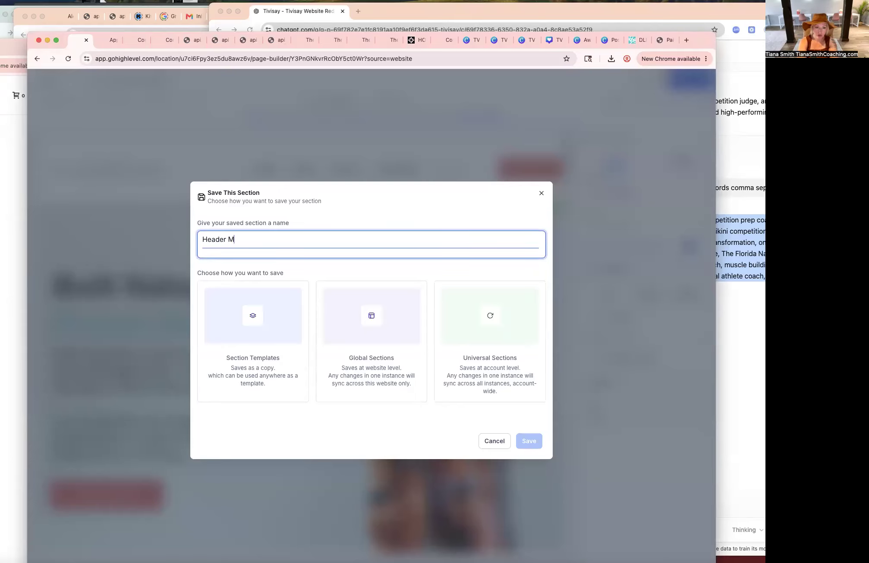
click(285, 335)
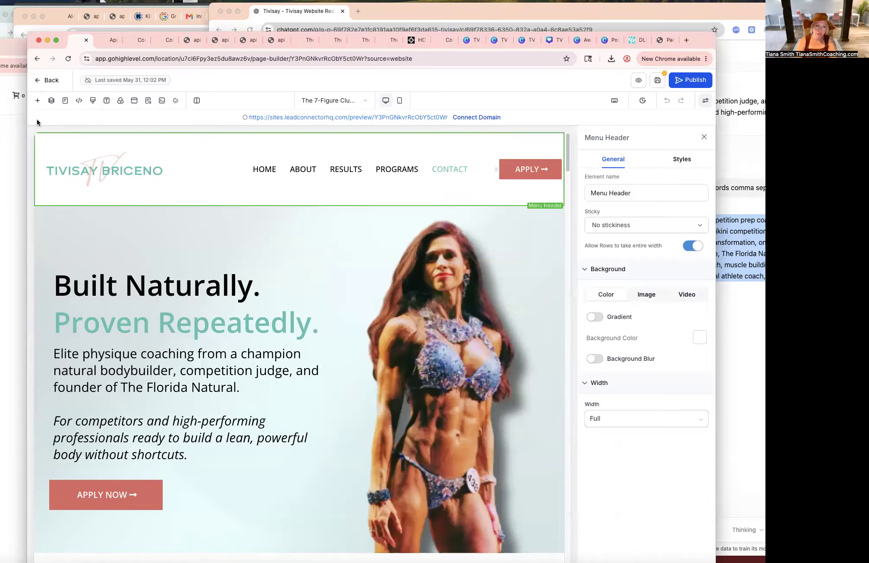
Save the menu header again as a Global Section named TV Final Header and save the page.
mouse_move(37, 139)
click(40, 172)
click(240, 249)
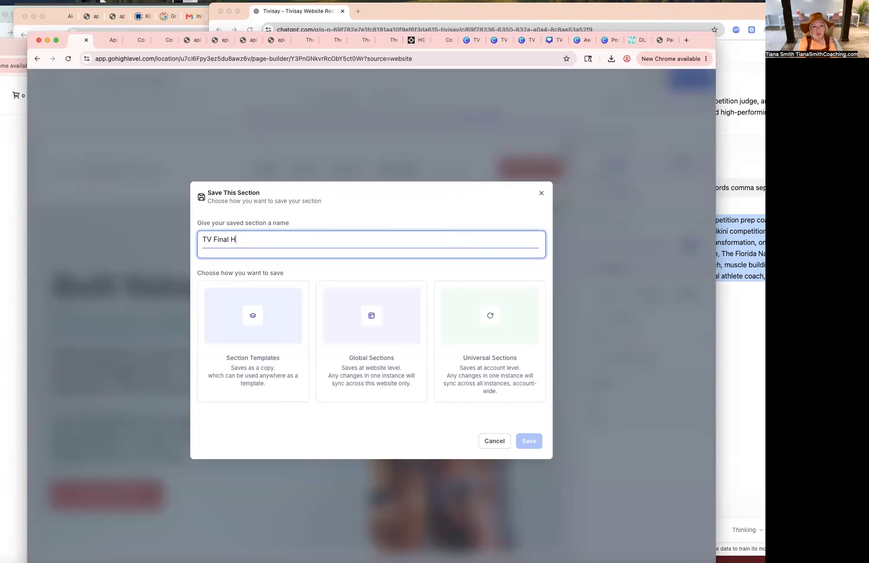
click(374, 335)
click(529, 440)
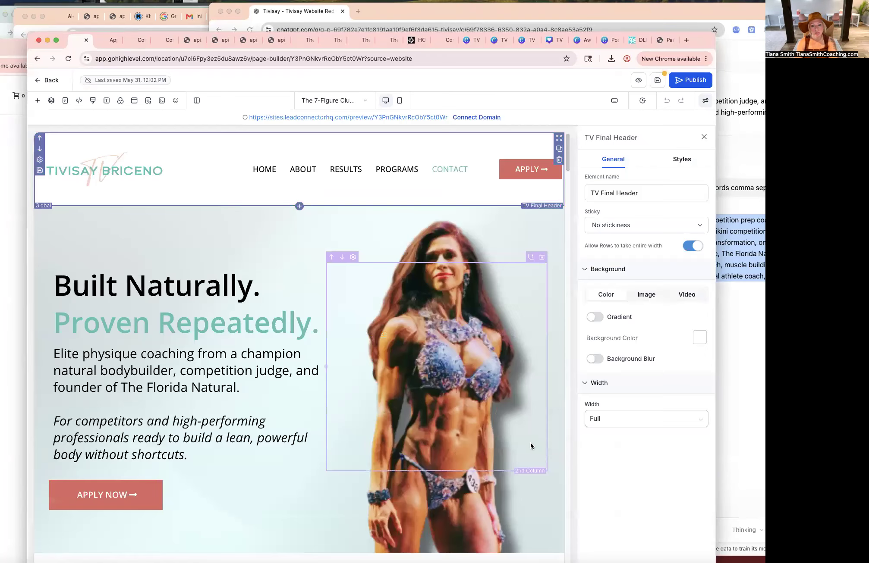
click(656, 81)
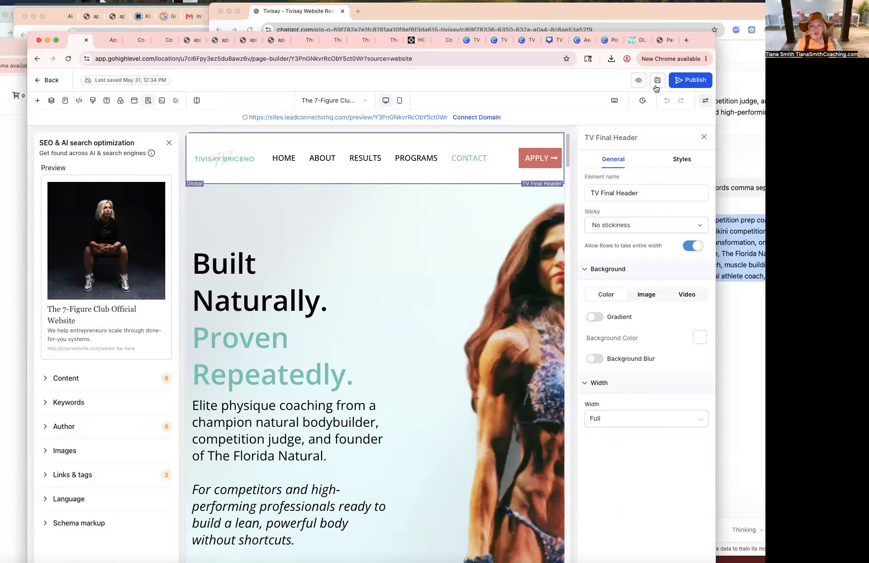
click(62, 380)
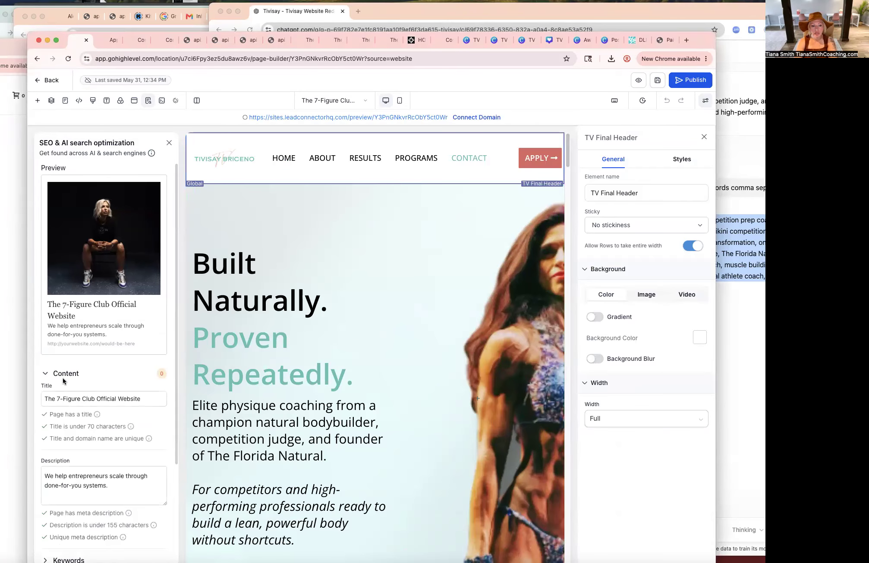
triple_click(86, 400)
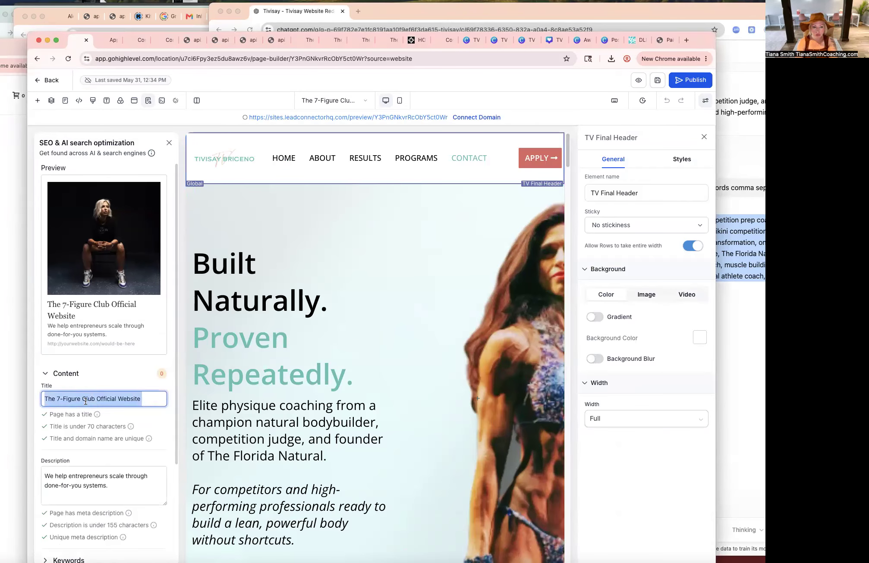
text(TV)
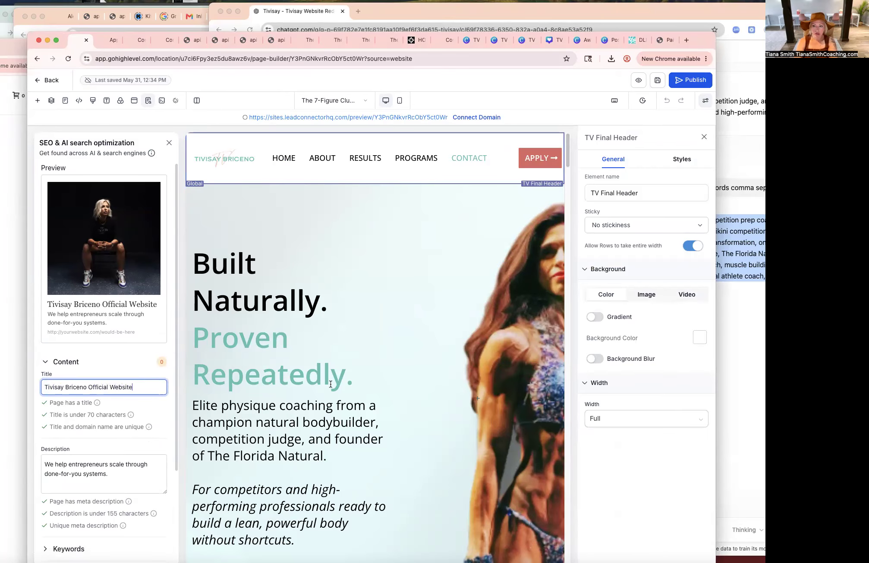
Copy ChatGPT's SEO meta description and paste it into the page's SEO Description field.
click(745, 230)
scroll(745, 230, up, 3)
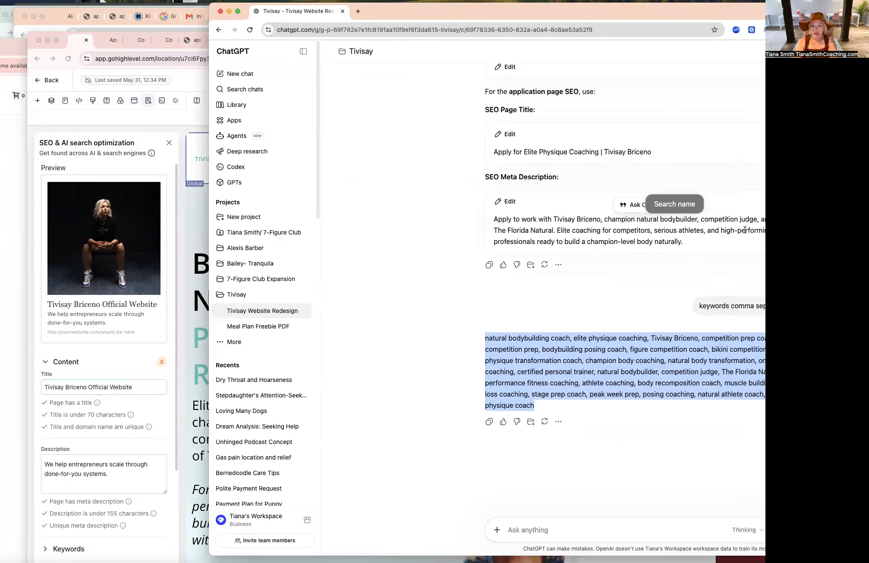
double_click(595, 233)
click(553, 238)
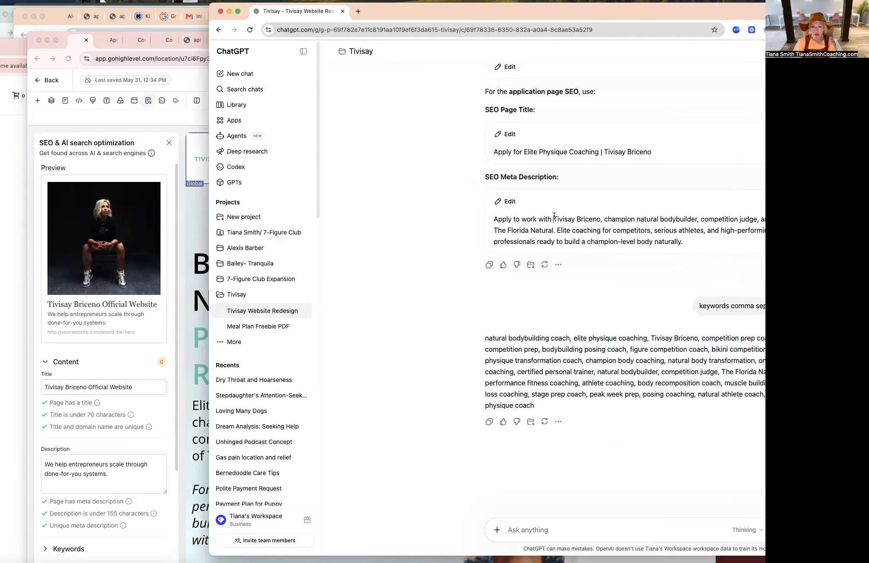
triple_click(553, 218)
click(88, 473)
double_click(87, 468)
key(super+a)
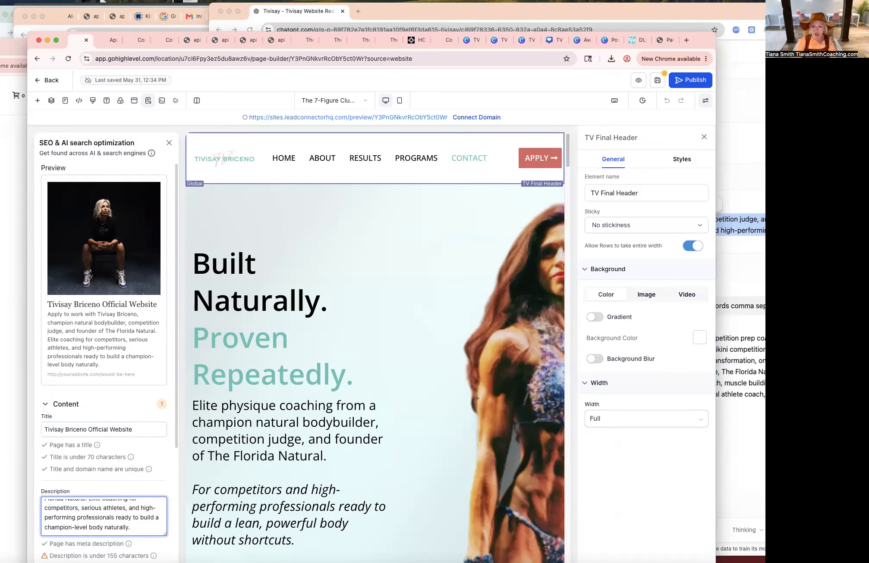
Copy ChatGPT's comma-separated keyword list into the page's SEO Keywords field and open the Author section.
key(super+Tab)
click(485, 338)
drag(539, 407, 469, 342)
scroll(99, 476, down, 4)
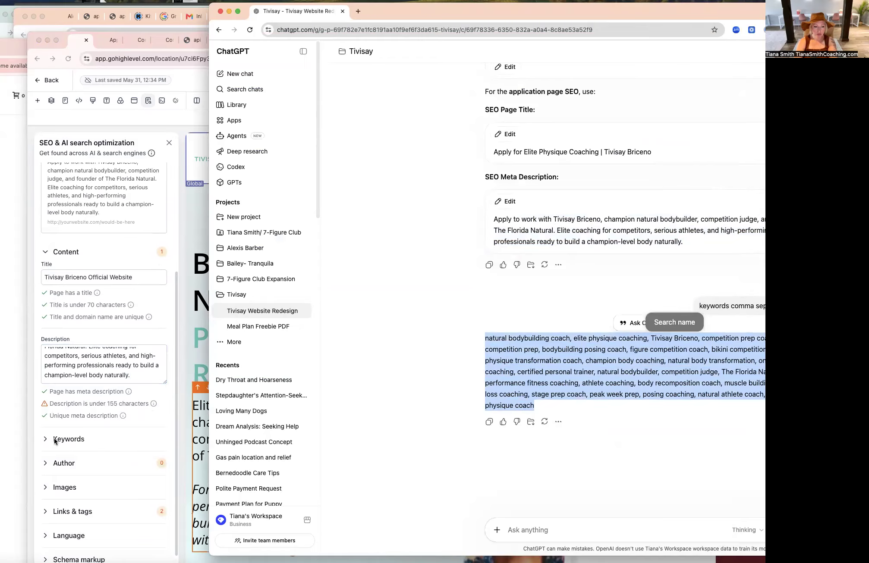
key(super+Tab)
click(72, 439)
click(80, 477)
key(super+a)
key(super+v)
click(63, 508)
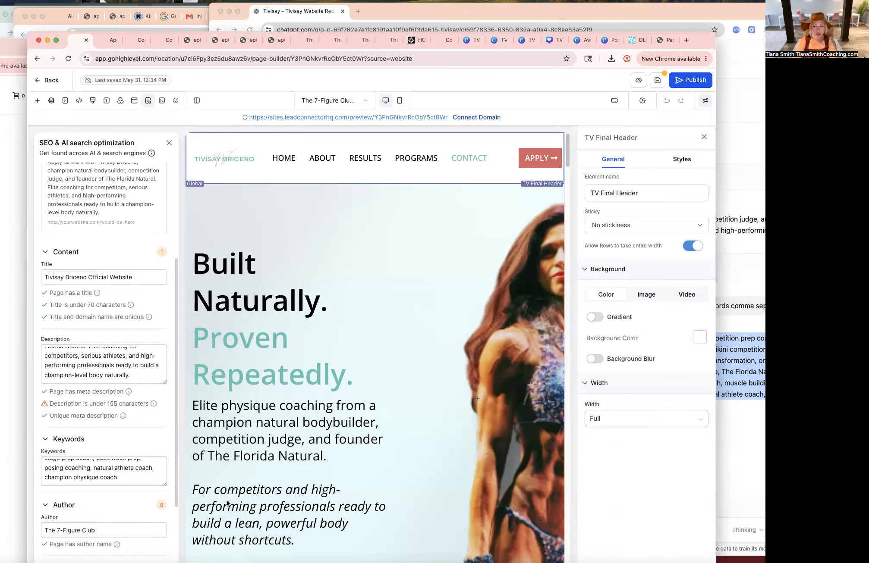
key(super+Tab)
scroll(623, 177, up, 1)
click(623, 177)
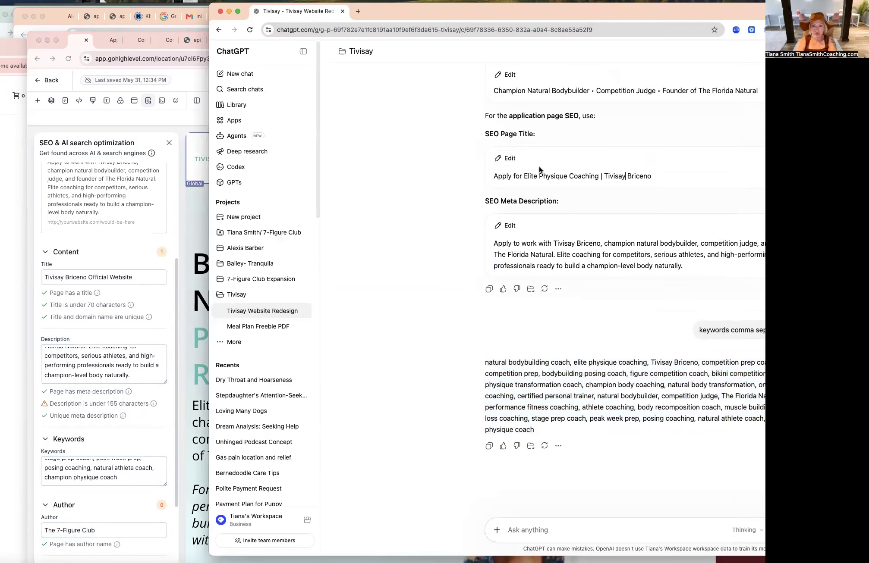
drag(669, 175, 524, 176)
key(super+c)
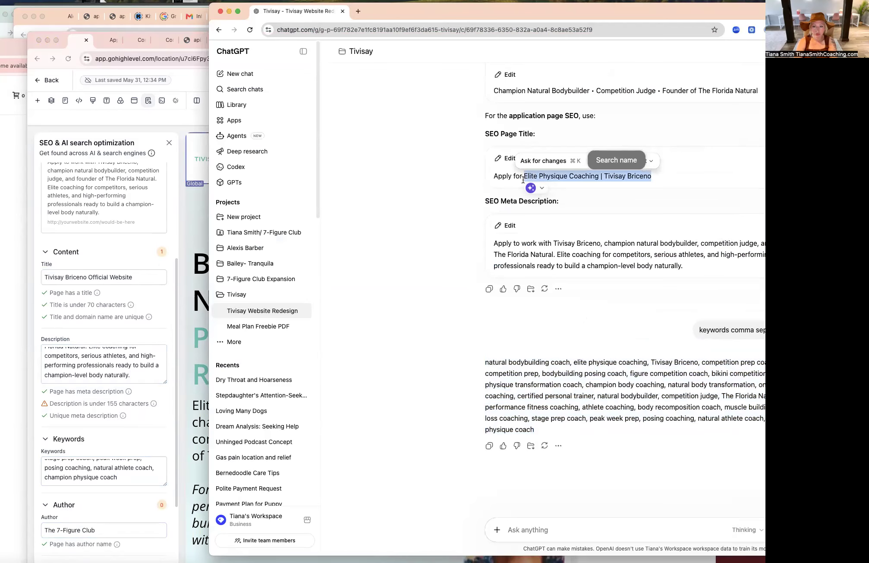
click(92, 531)
key(super+a)
key(super+v)
scroll(87, 496, down, 3)
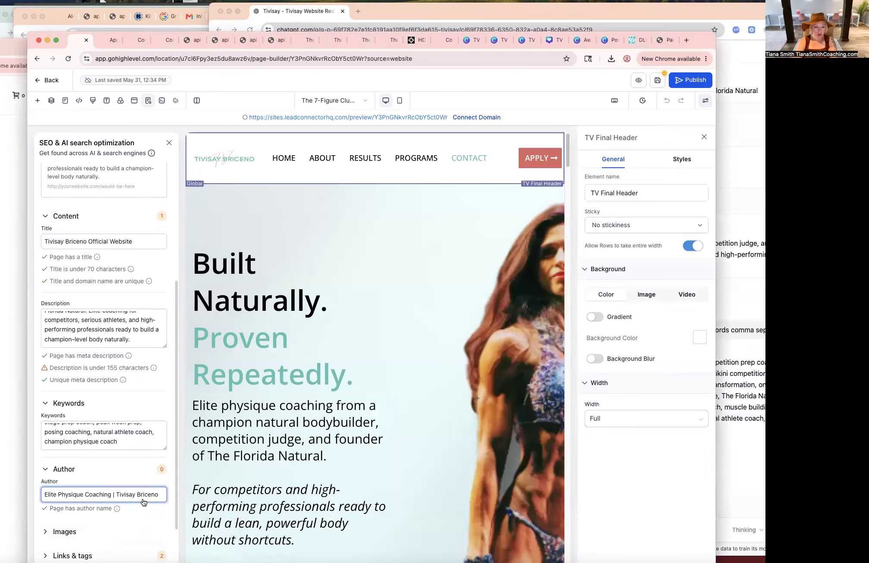
Set the SEO preview image to 5.png from the TV Squares media folder.
click(60, 476)
click(161, 507)
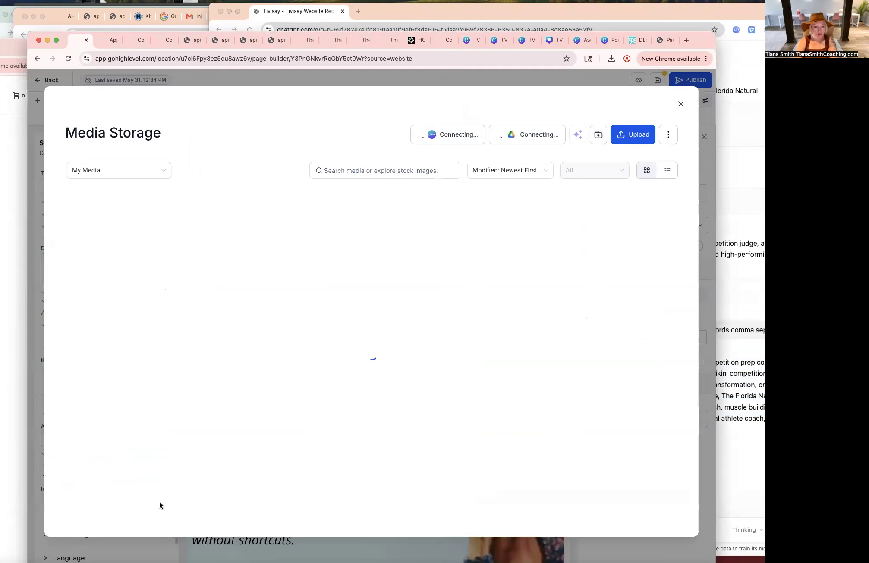
click(258, 233)
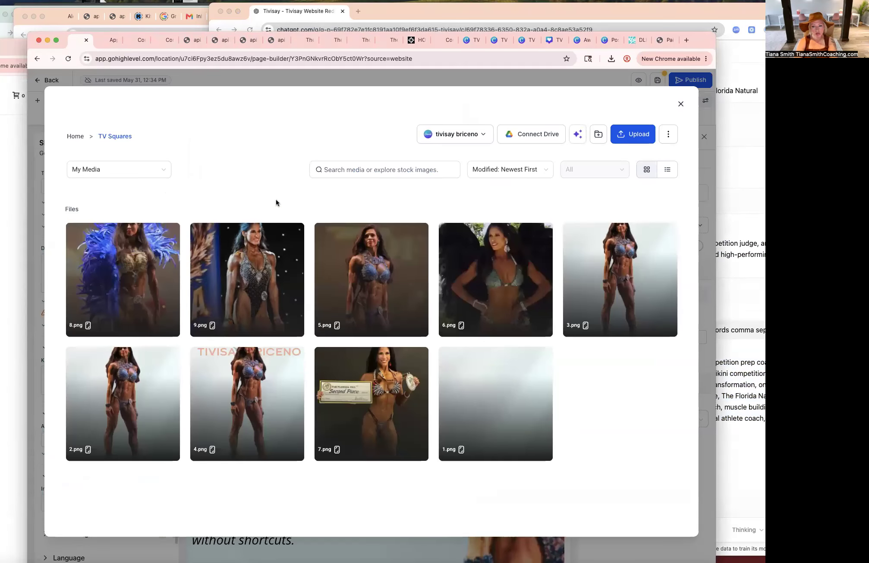
click(364, 269)
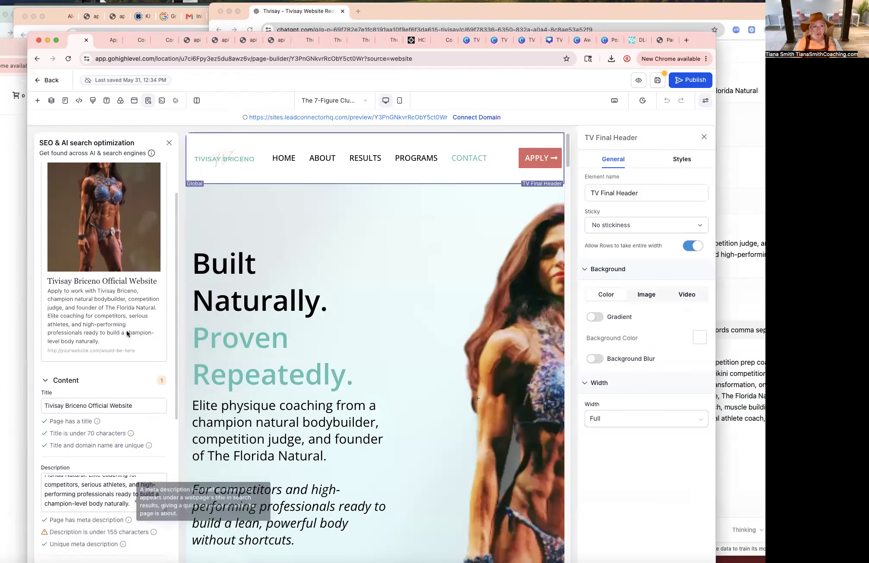
Preview the main page and test where the header's Apply button leads.
scroll(126, 331, down, 2)
scroll(126, 332, down, 5)
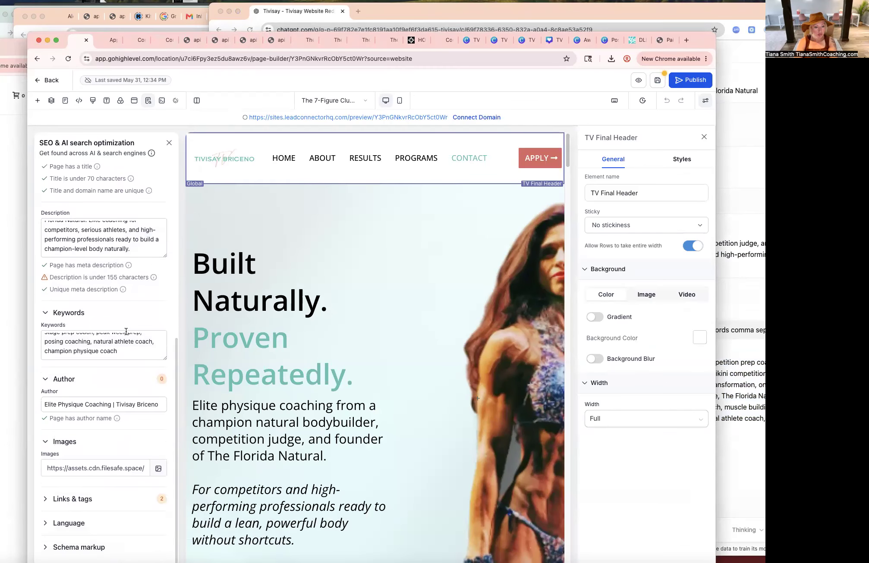
scroll(126, 331, up, 7)
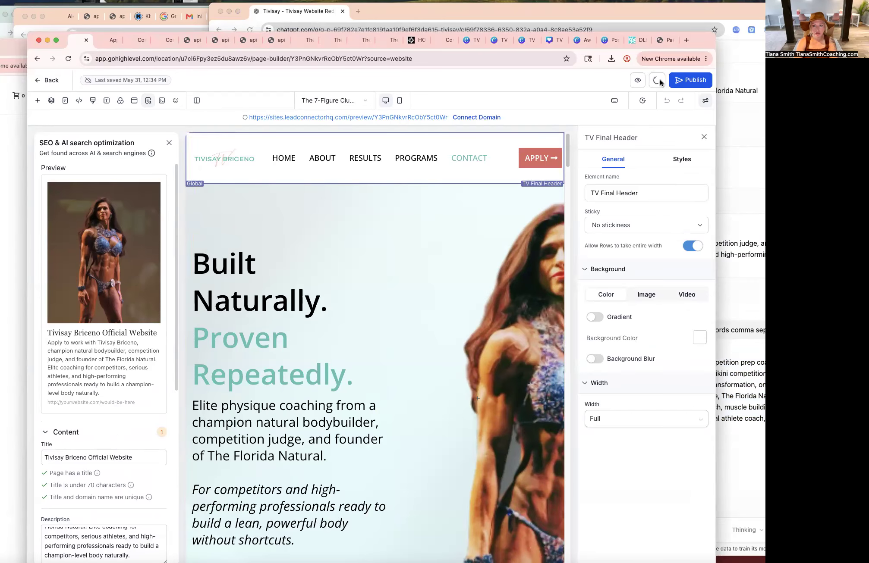
click(633, 81)
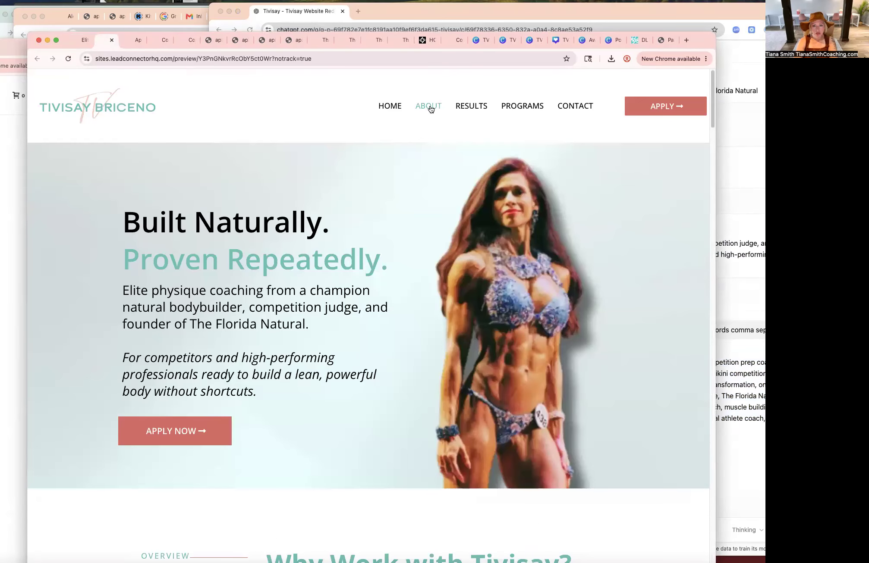
click(656, 108)
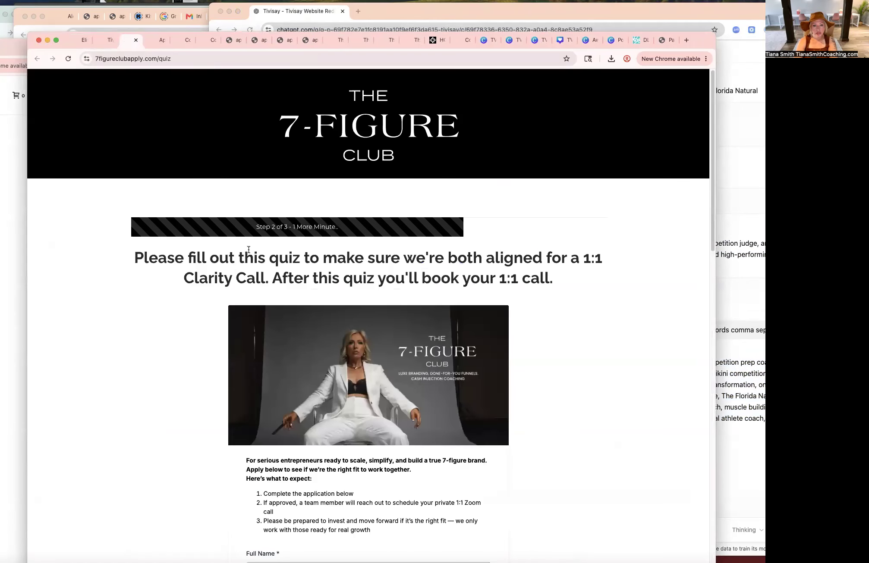
click(98, 41)
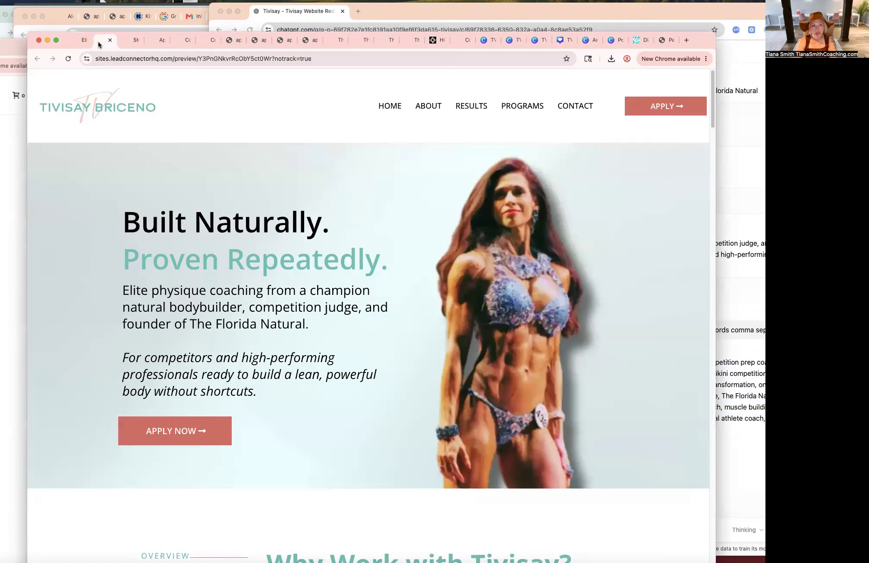
Return to the builder and switch the header's Apply button action from Website URL to Go to Page.
click(94, 41)
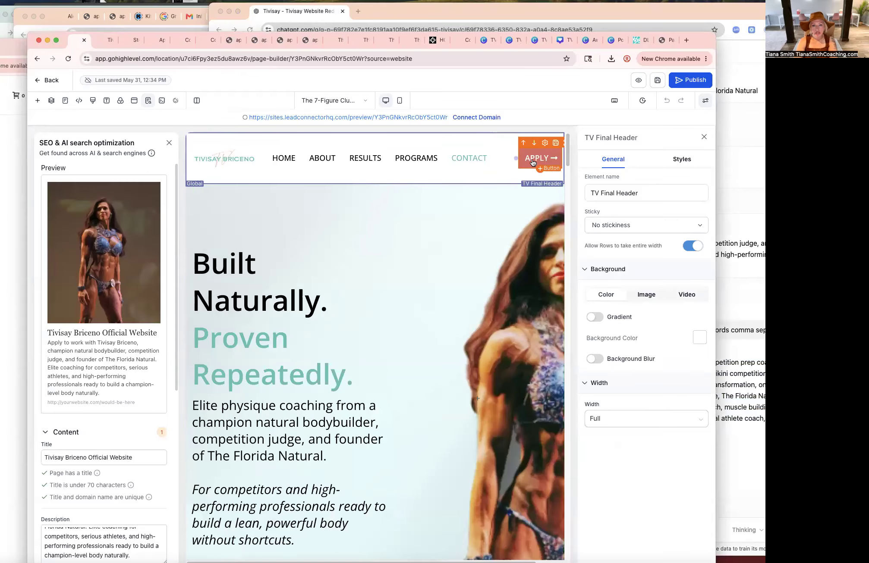
click(556, 172)
scroll(667, 326, down, 6)
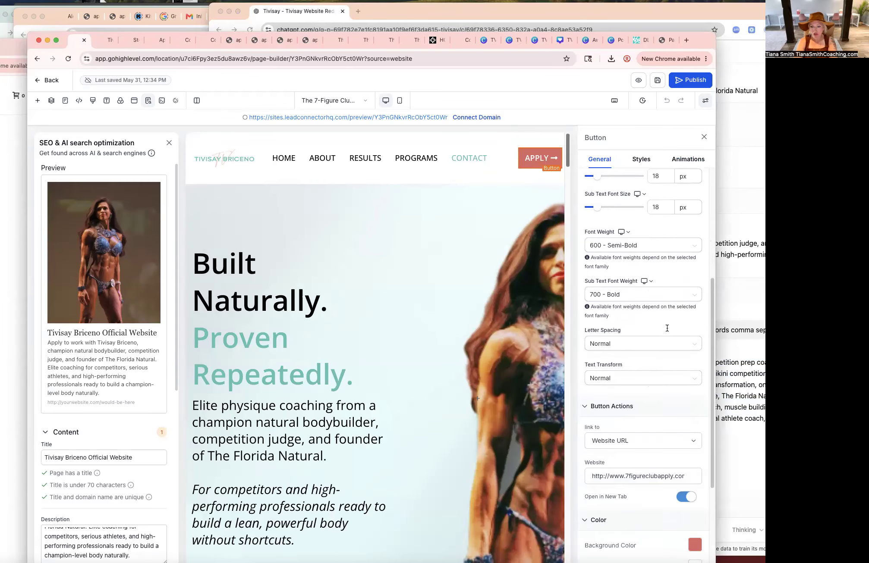
click(672, 415)
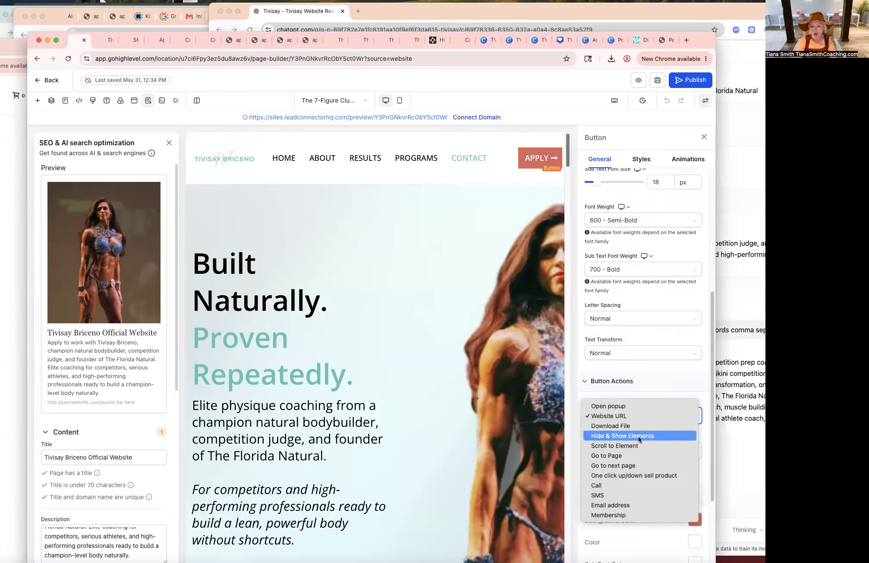
click(625, 451)
click(631, 451)
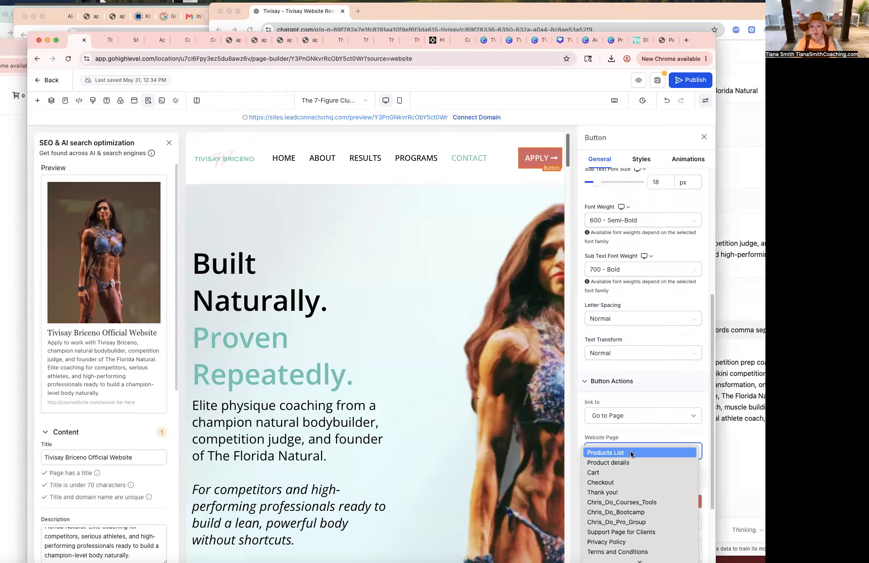
click(625, 549)
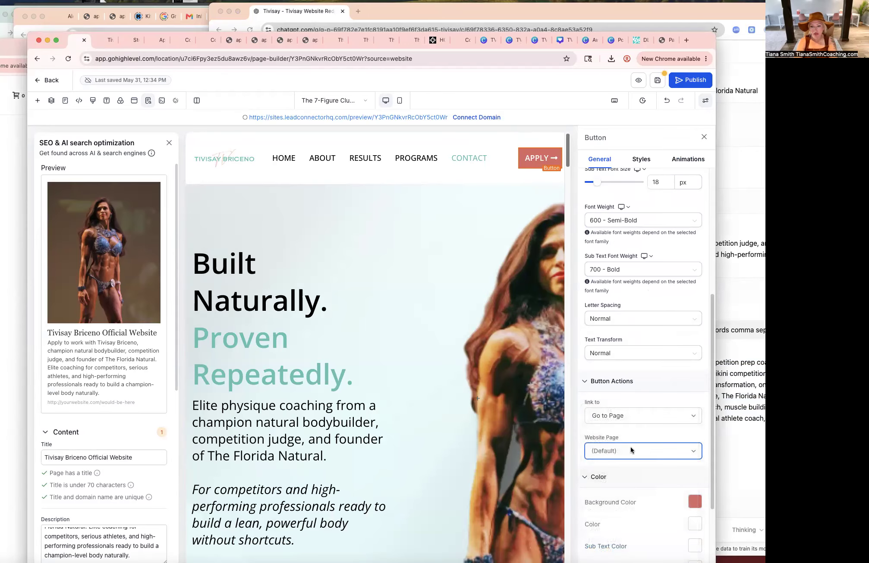
Close the SEO panel and link the hero's Apply Now button to the QR Code page.
click(423, 445)
scroll(423, 446, down, 3)
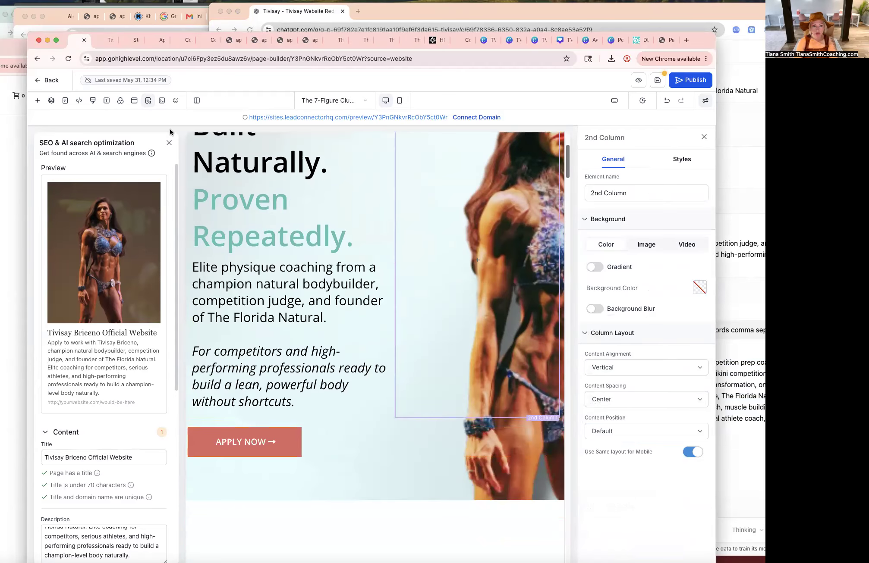
click(169, 142)
click(106, 334)
scroll(617, 401, down, 5)
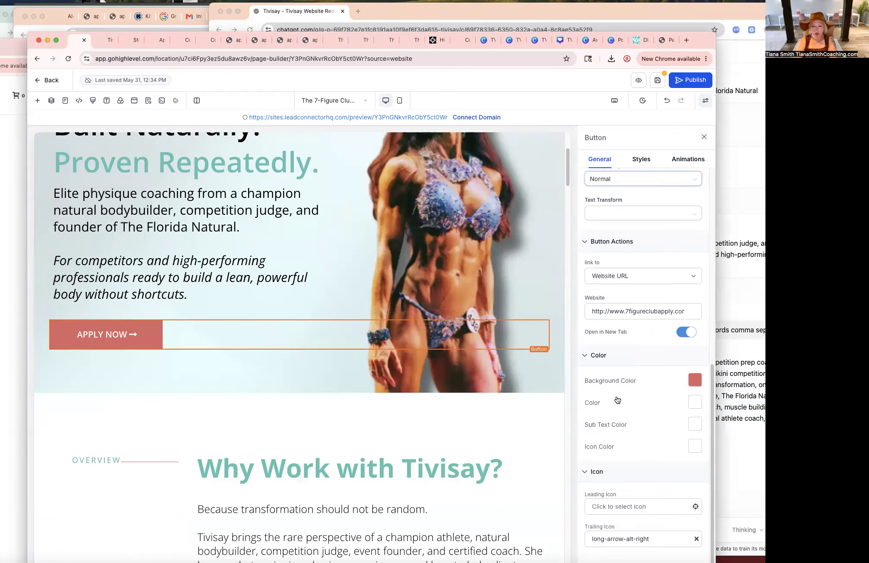
click(664, 280)
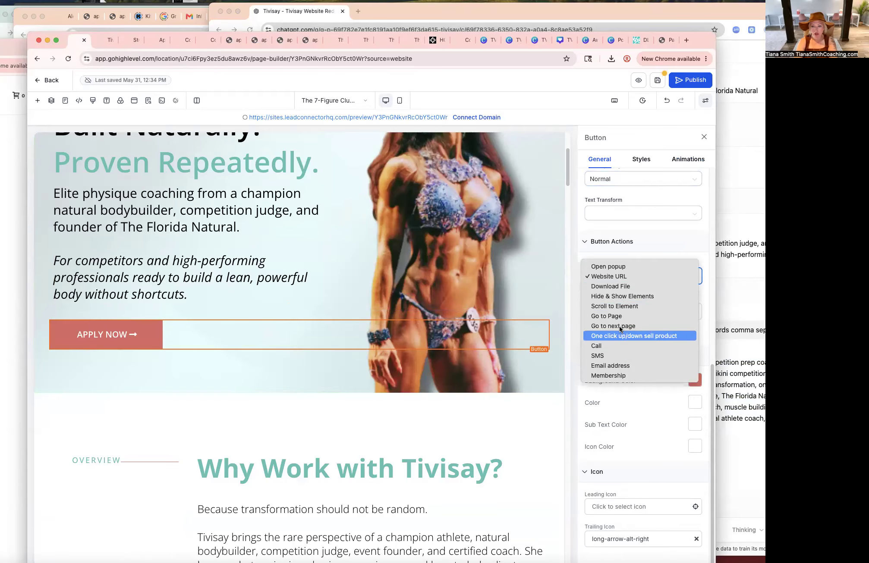
click(619, 316)
click(622, 328)
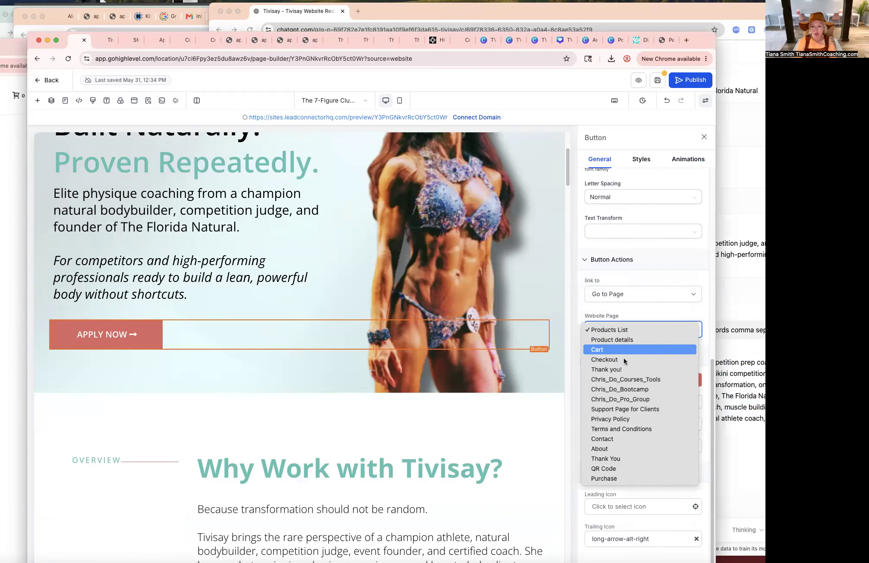
click(615, 464)
Link the Apply Now button in the 'Why Work with Tivisay?' section to the QR Code page.
scroll(464, 405, down, 8)
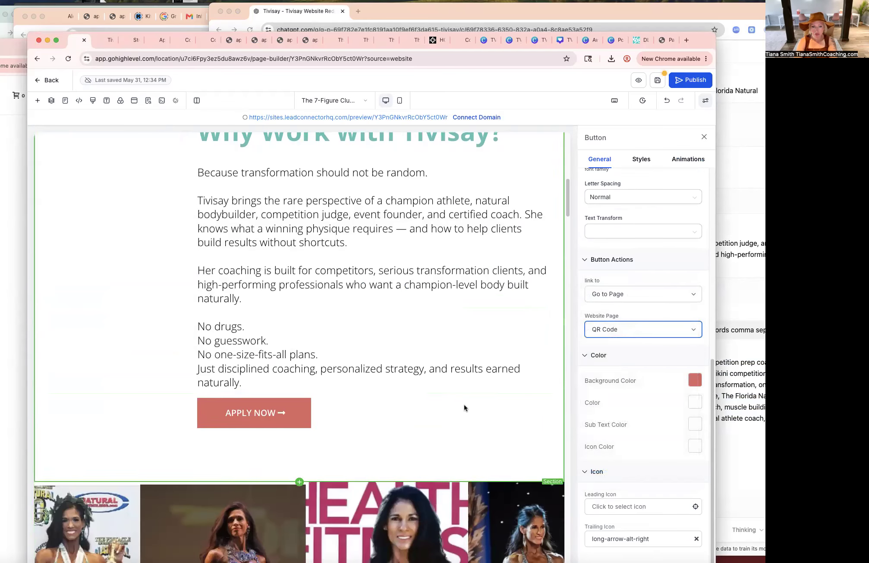
click(464, 405)
click(675, 293)
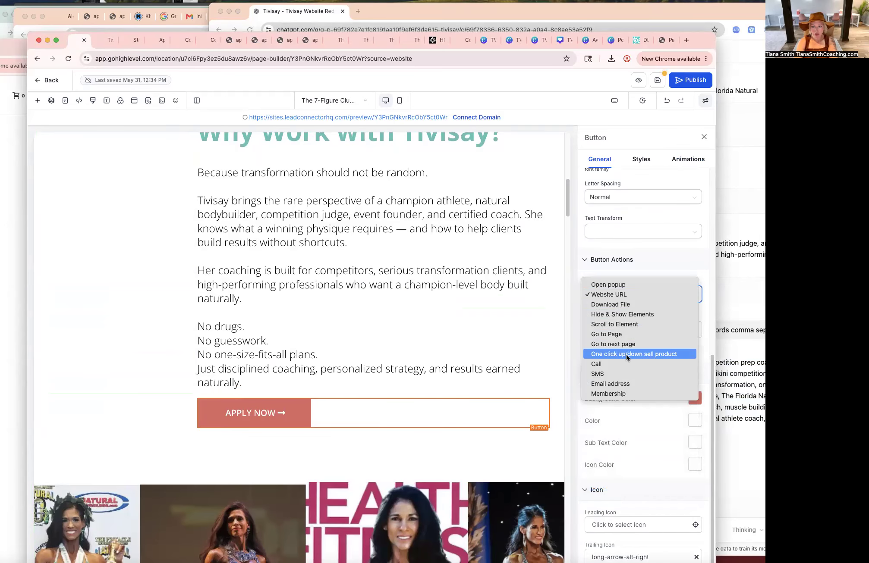
click(618, 332)
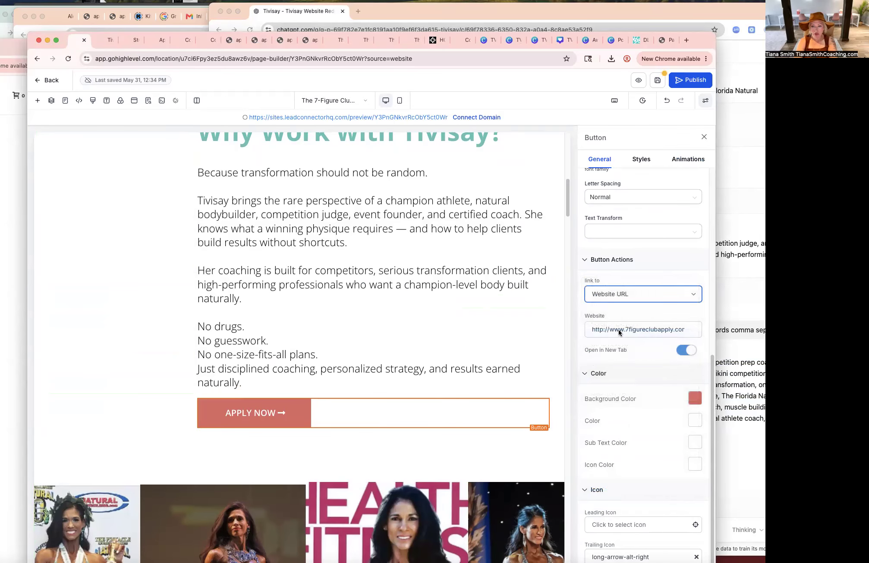
click(625, 329)
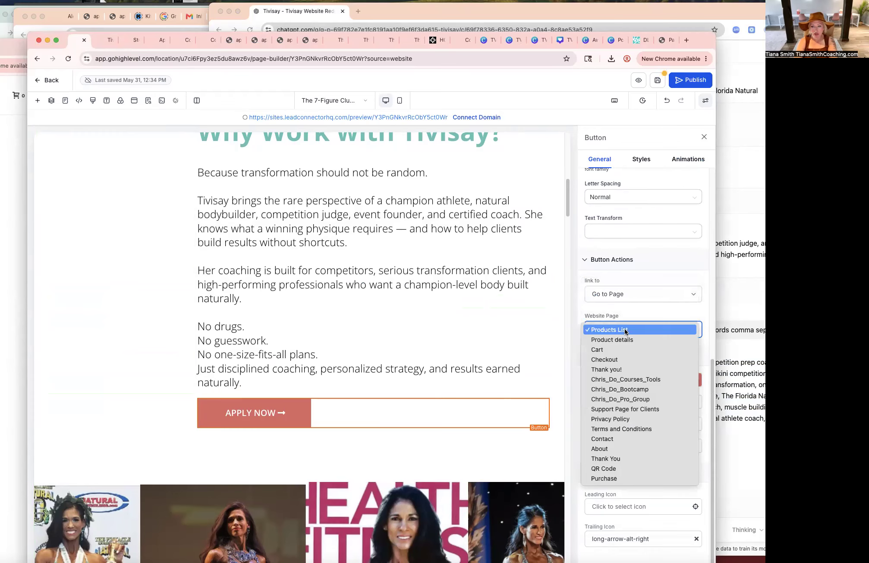
click(623, 468)
Duplicate that Apply Now button and move the copy below the 'A Letter From Tivisay' signature.
scroll(467, 376, down, 15)
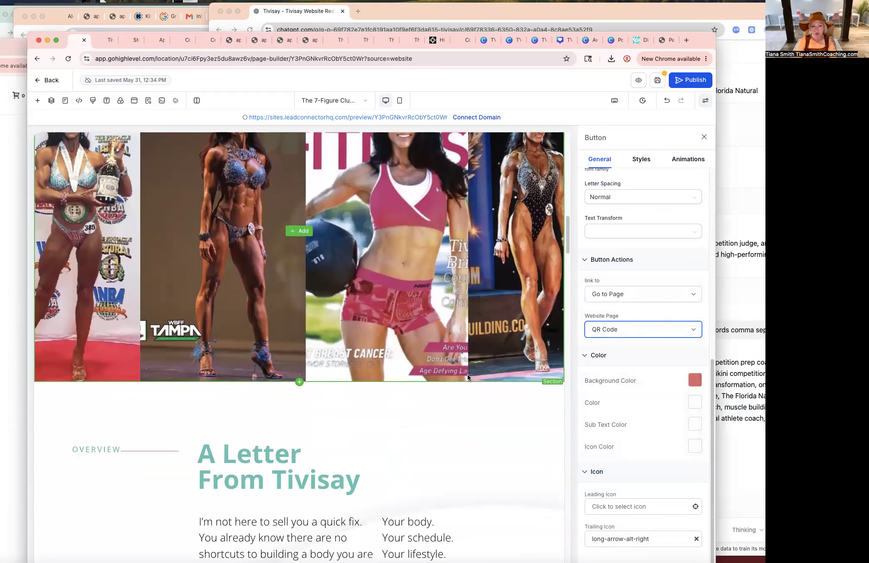
scroll(468, 375, down, 5)
scroll(468, 375, up, 15)
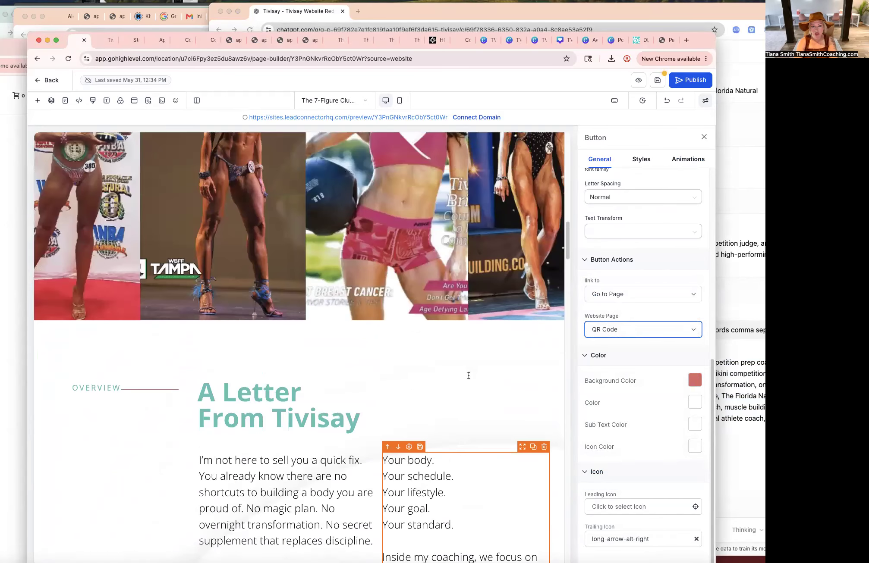
click(533, 321)
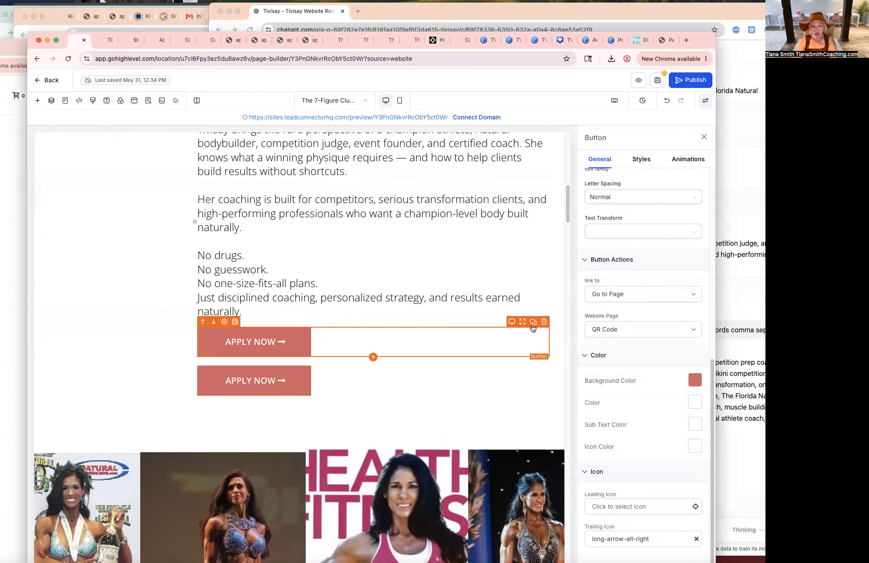
drag(520, 383, 515, 454)
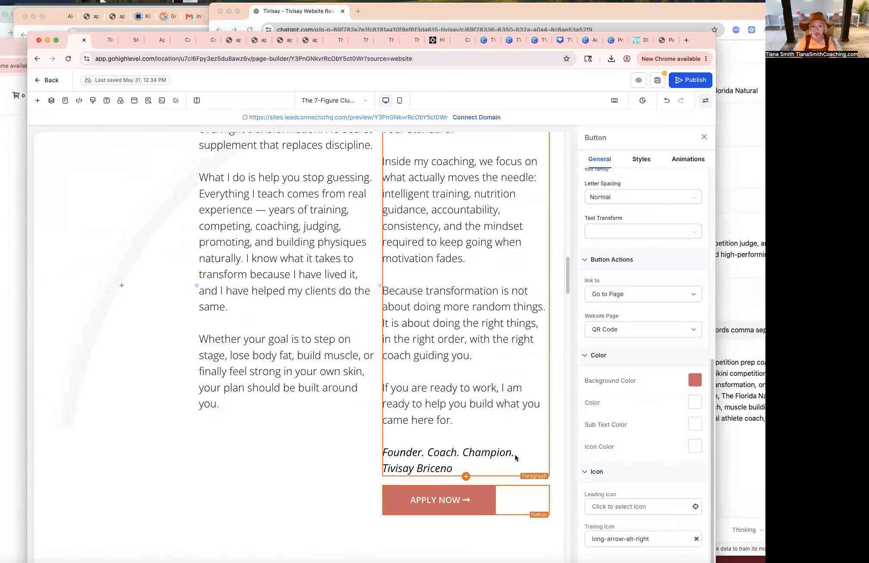
Link the Apply Now button under the 'Choose Your Transformation Path' section to the QR Code page.
scroll(470, 459, down, 2)
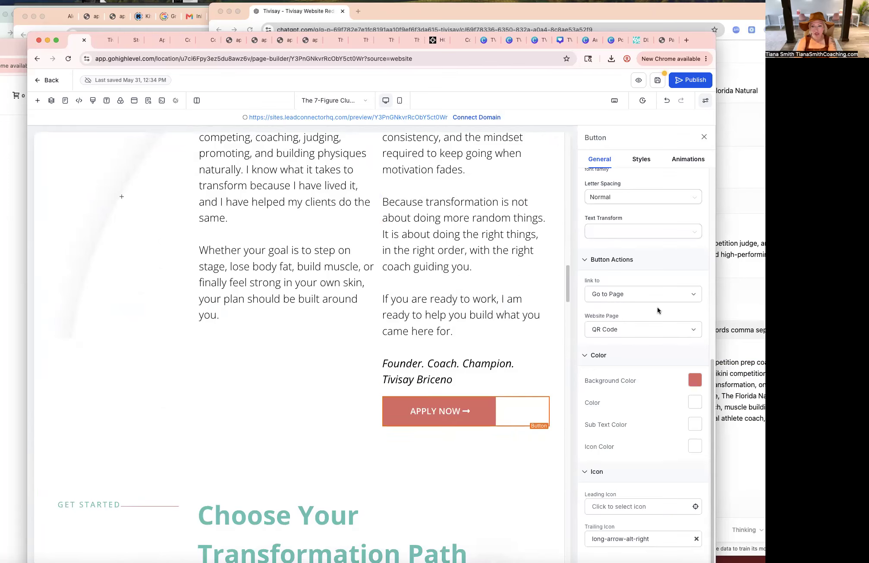
scroll(453, 436, down, 10)
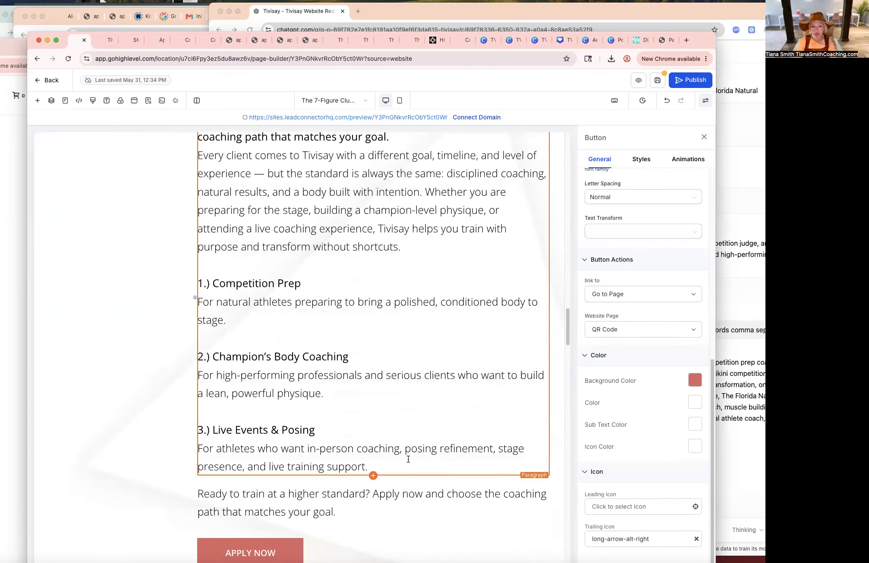
scroll(408, 459, down, 1)
click(277, 539)
click(666, 293)
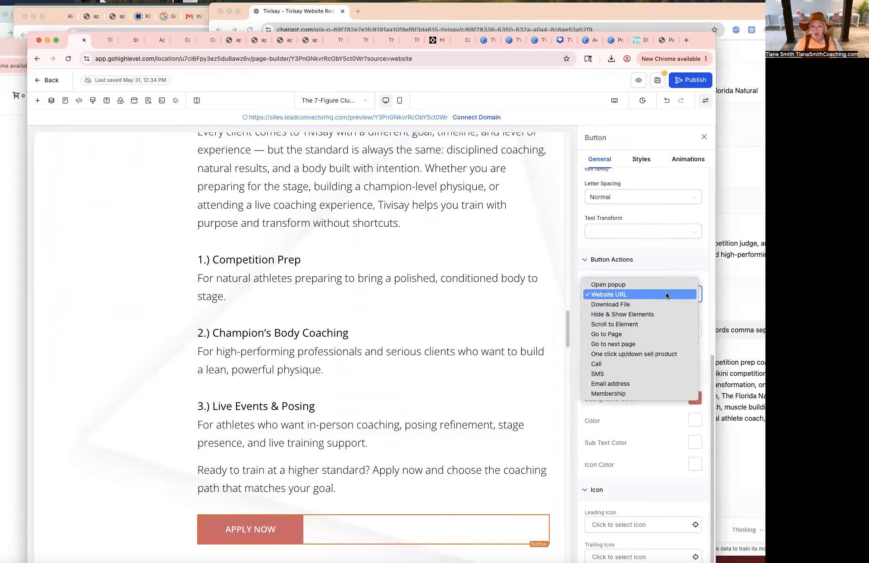
click(638, 335)
click(640, 331)
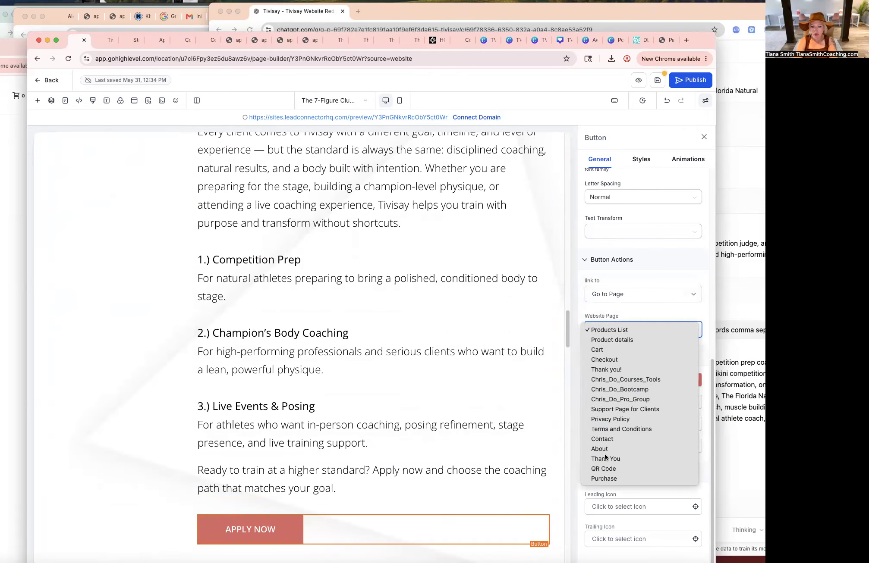
click(604, 468)
Link the Apply Now button in the application section to the QR Code page.
scroll(399, 385, down, 10)
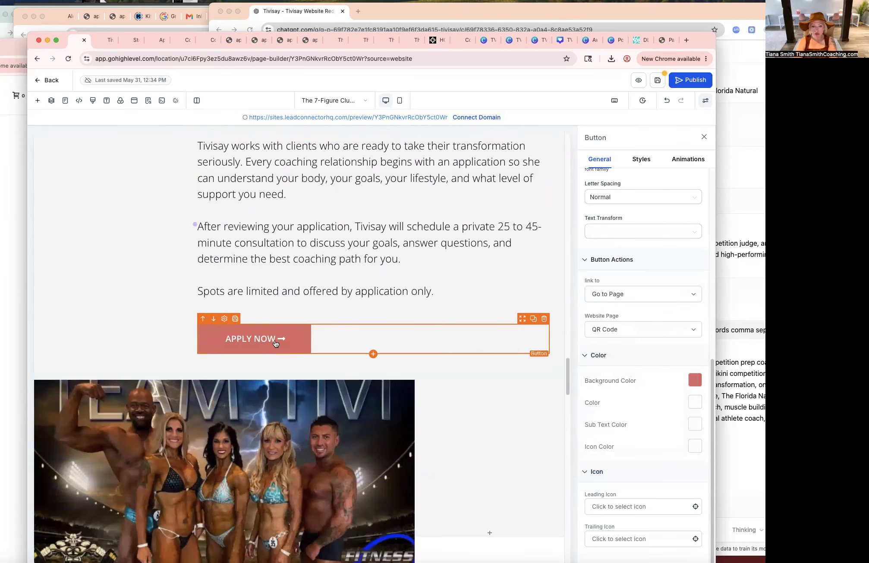
click(275, 343)
click(652, 291)
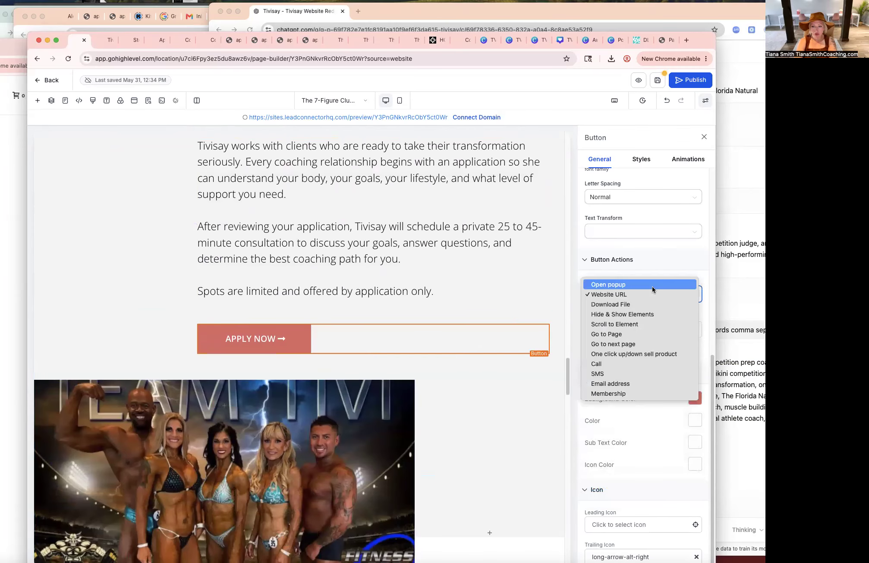
click(617, 334)
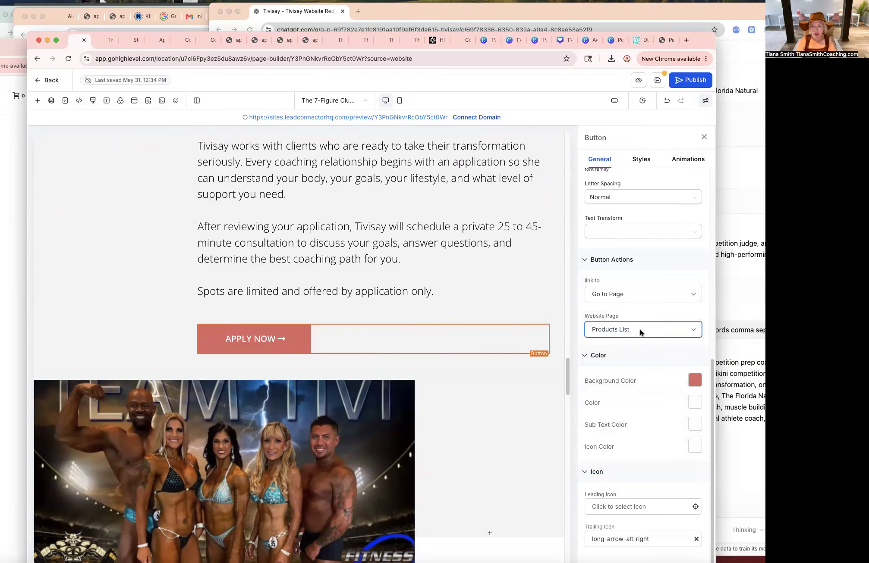
click(643, 329)
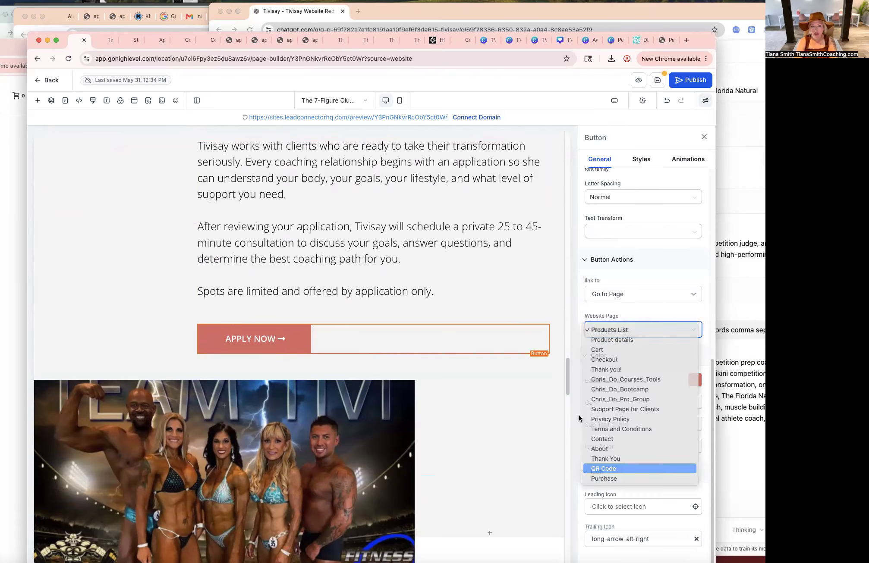
click(612, 465)
Duplicate the application section's Apply Now button and move the copy below the Certifications & Education list.
scroll(493, 372, down, 9)
scroll(498, 369, down, 10)
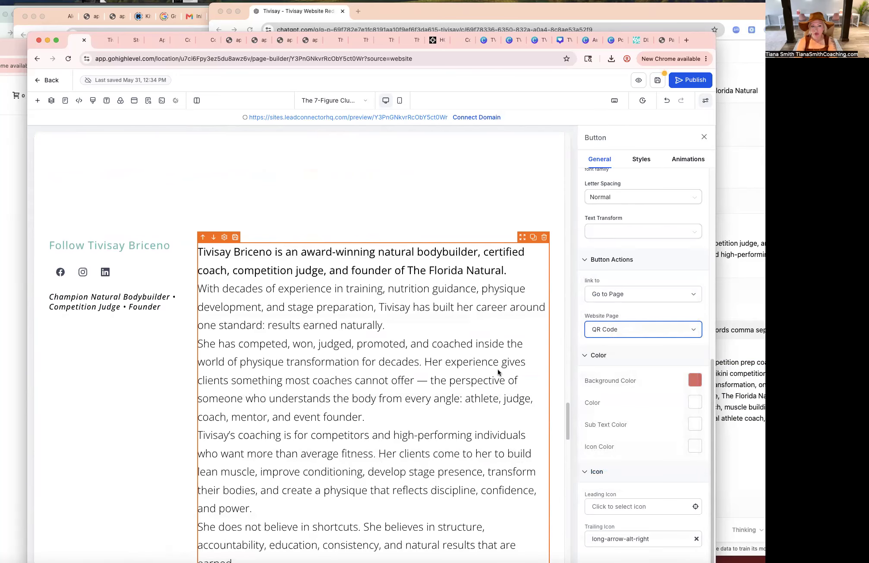
scroll(497, 369, down, 4)
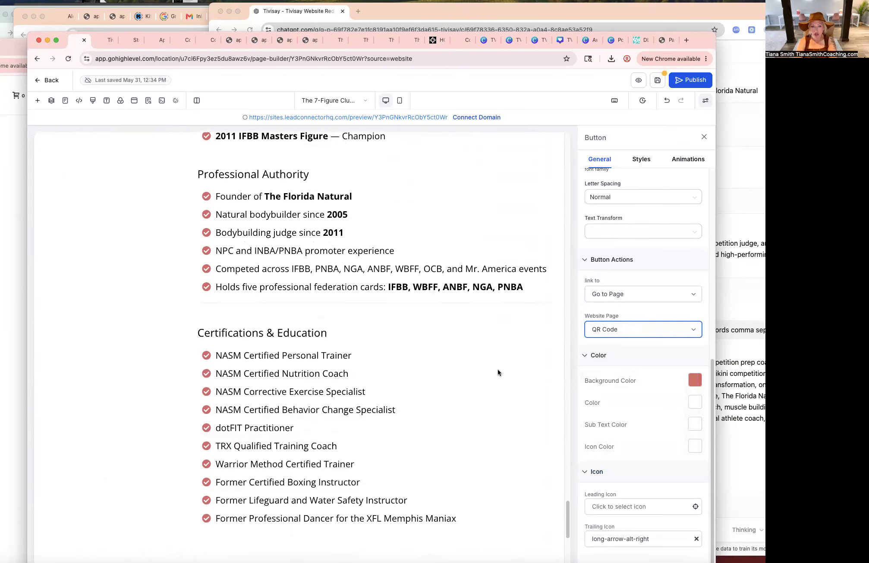
scroll(498, 369, up, 10)
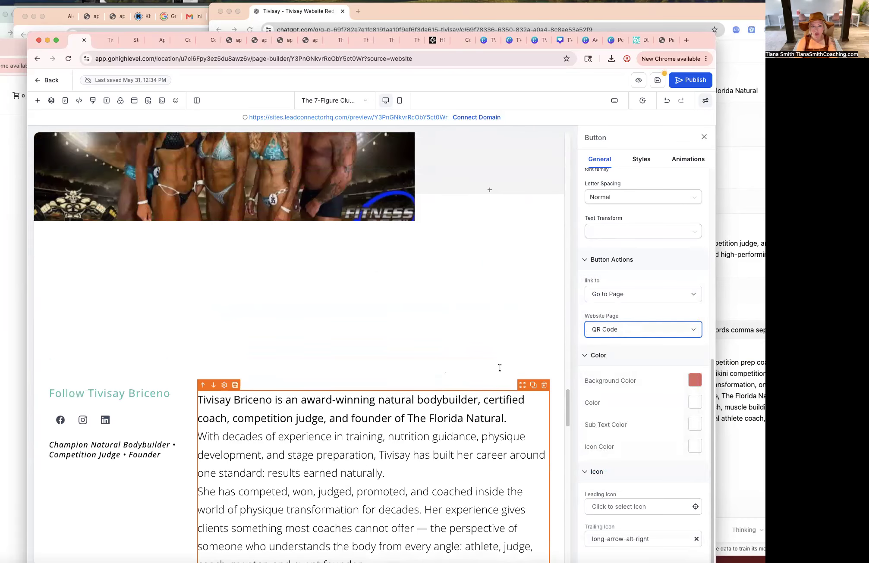
scroll(475, 367, down, 15)
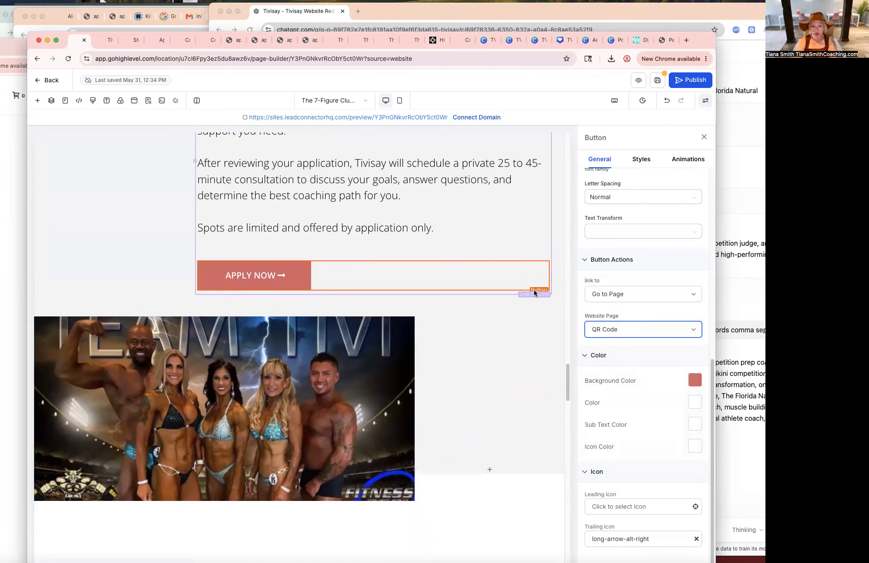
click(532, 254)
mouse_move(520, 306)
mouse_down()
mouse_move(518, 337)
mouse_move(519, 323)
mouse_up()
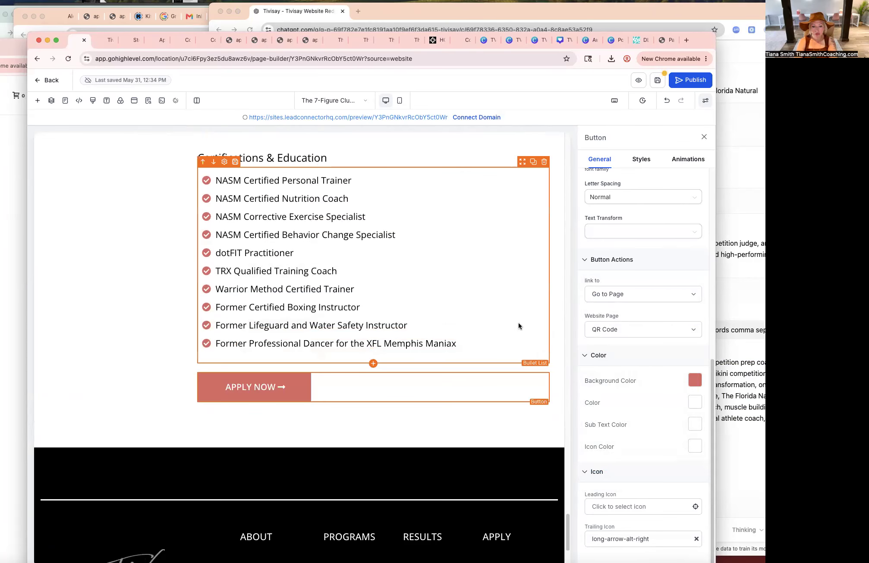
Examine the footer's About and Apply menu texts.
scroll(518, 322, down, 4)
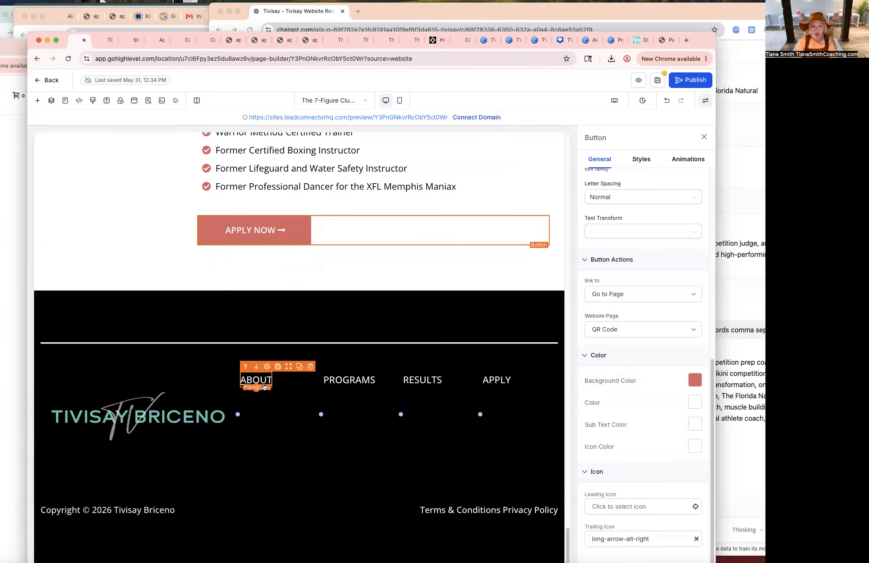
double_click(263, 382)
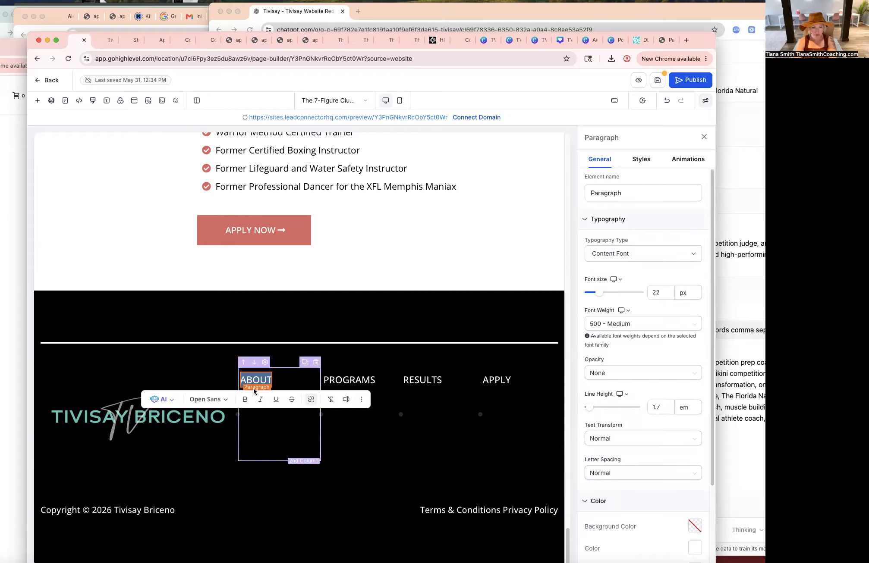
click(500, 381)
double_click(501, 381)
Save the page, confirming that the section changes sync to the global sections.
scroll(481, 395, up, 15)
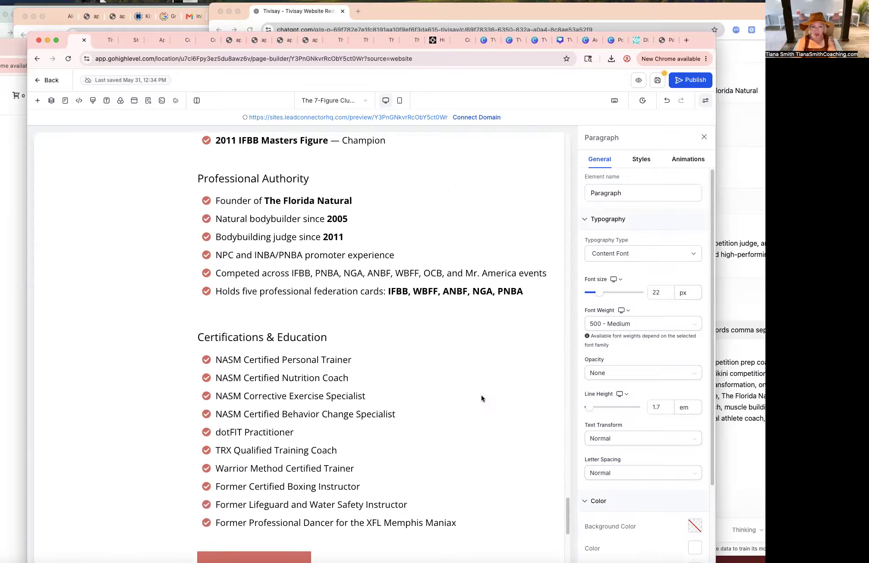
scroll(481, 395, up, 10)
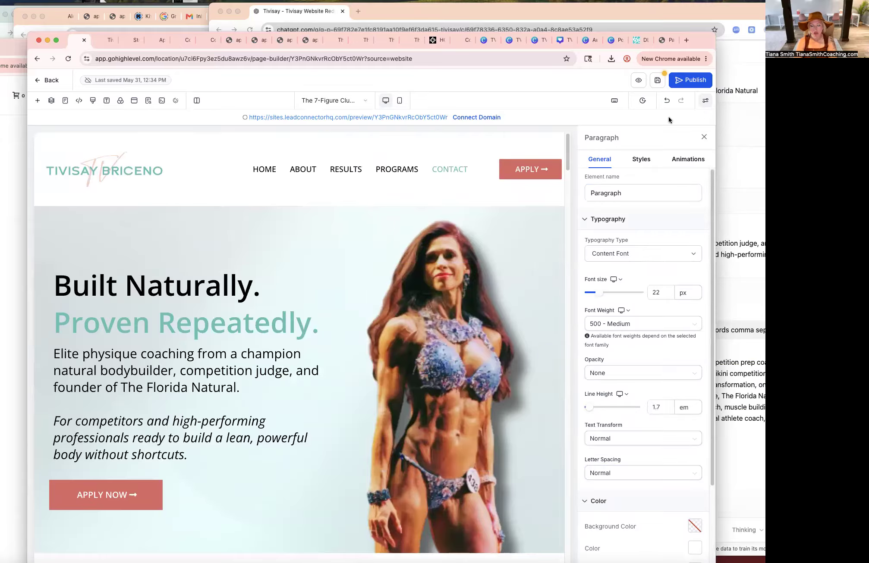
click(663, 82)
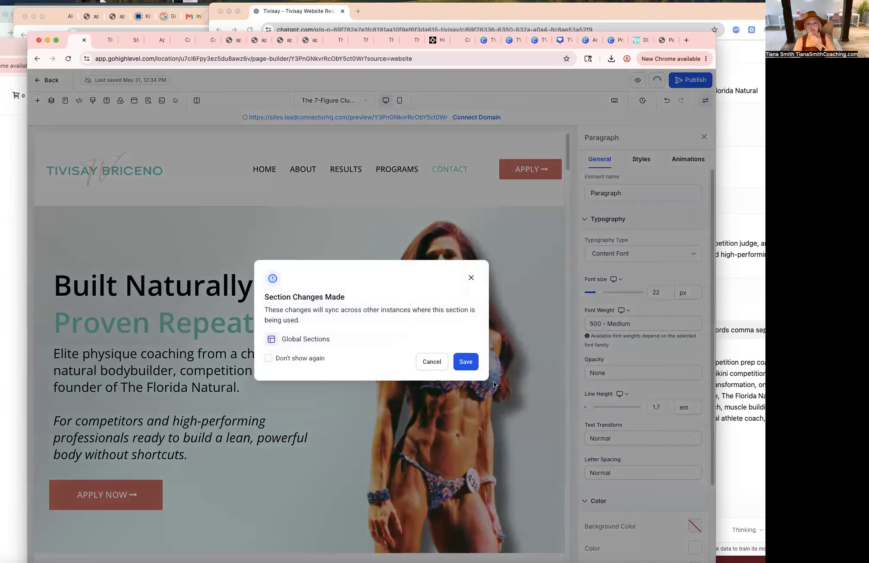
click(474, 369)
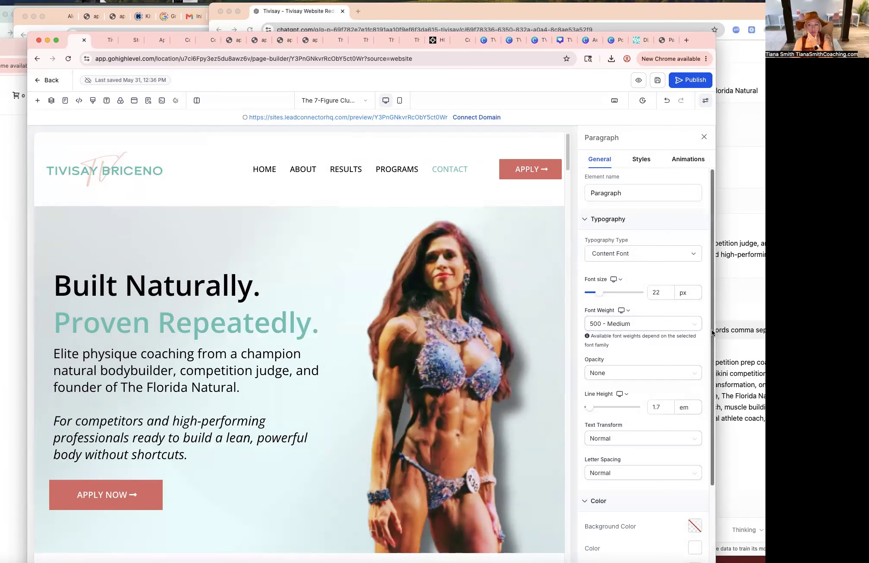
Open a preview of the home page and test that the hero Apply Now button leads to the application page.
drag(716, 332, 776, 332)
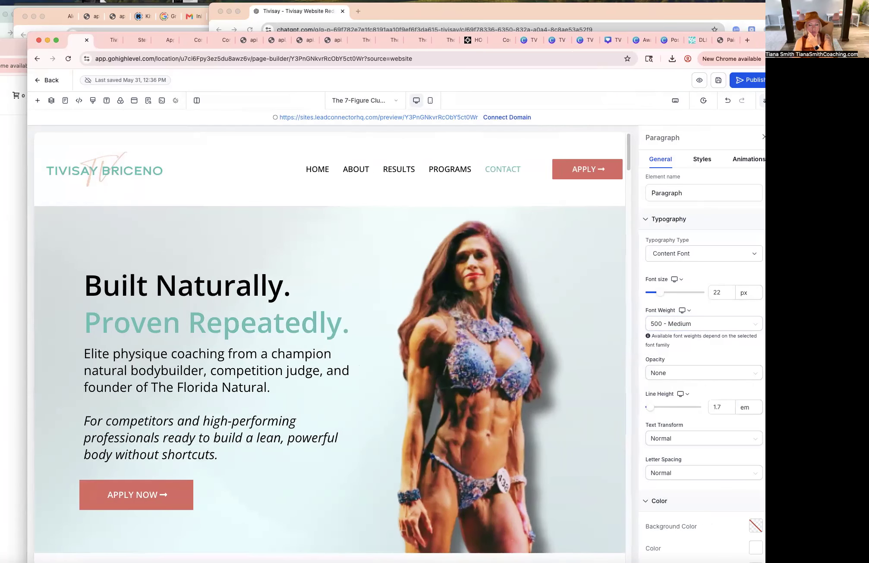
click(699, 81)
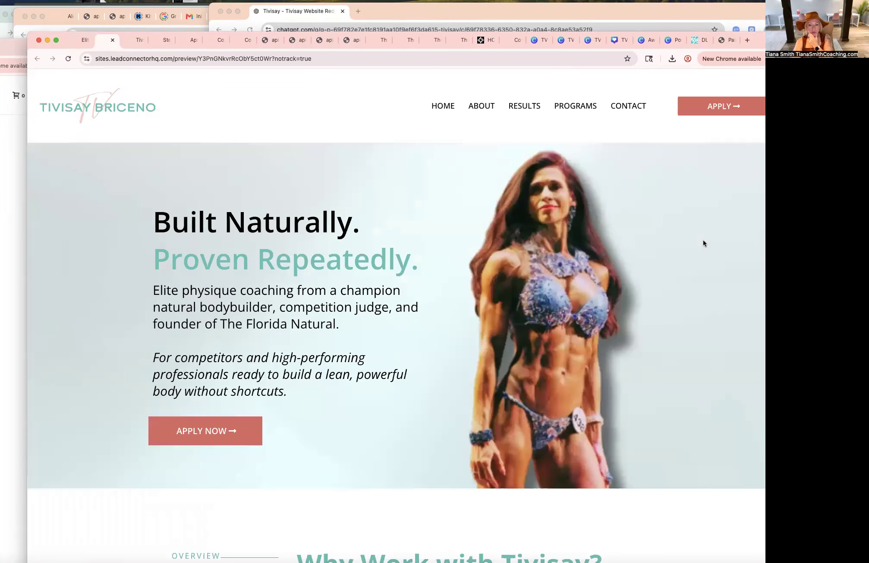
drag(755, 37, 737, 35)
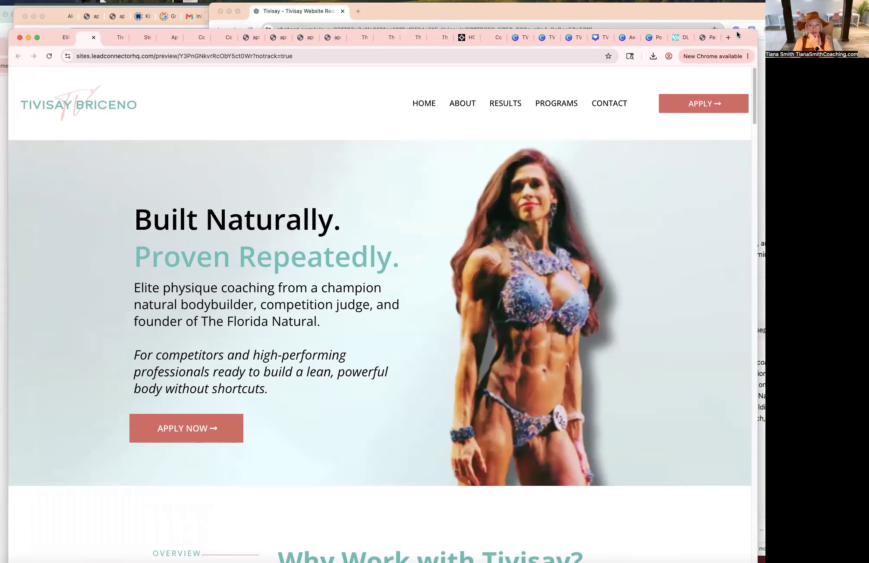
drag(758, 259, 767, 259)
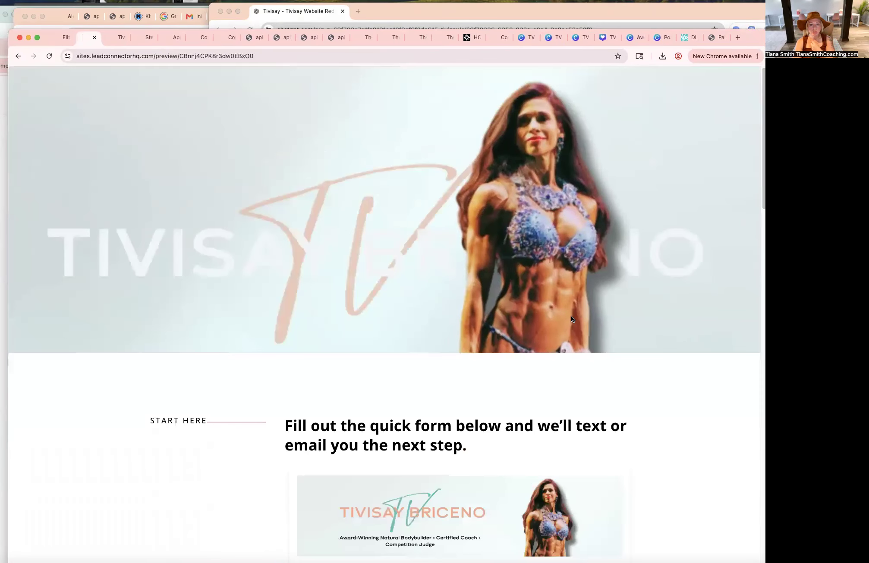
scroll(572, 315, down, 3)
scroll(572, 315, down, 15)
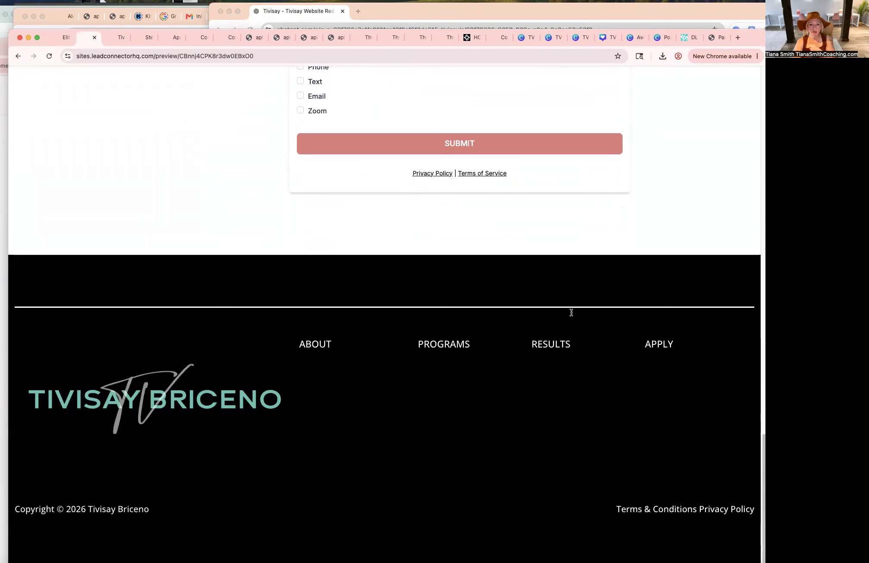
scroll(571, 312, up, 20)
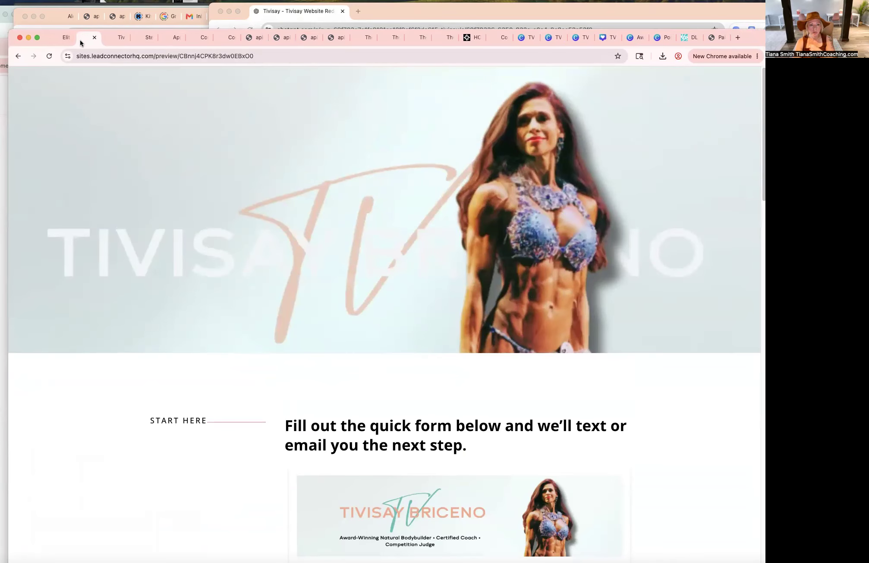
click(17, 57)
click(217, 425)
click(18, 57)
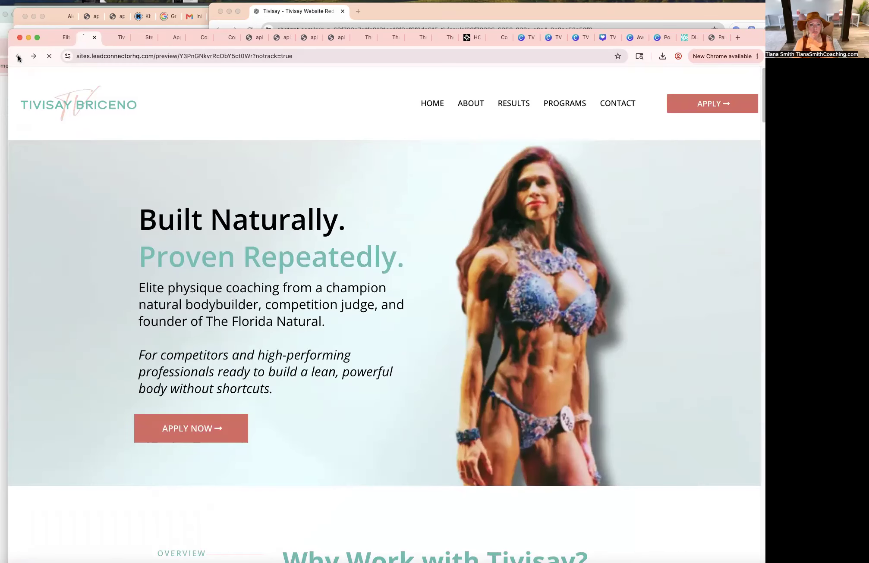
Test the Apply Now buttons in the overview, founder story and coaching path sections of the preview.
scroll(265, 351, down, 5)
scroll(265, 351, down, 10)
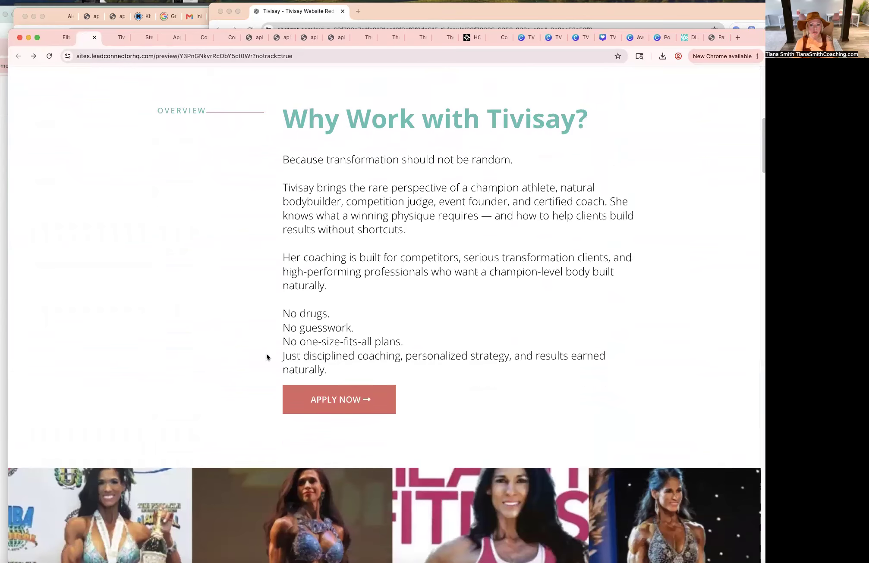
click(326, 375)
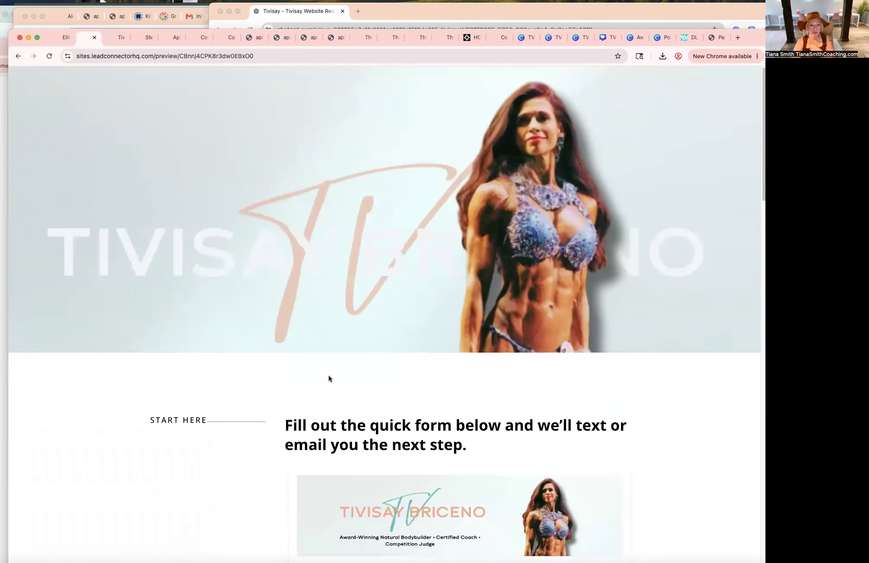
click(17, 62)
scroll(307, 388, down, 15)
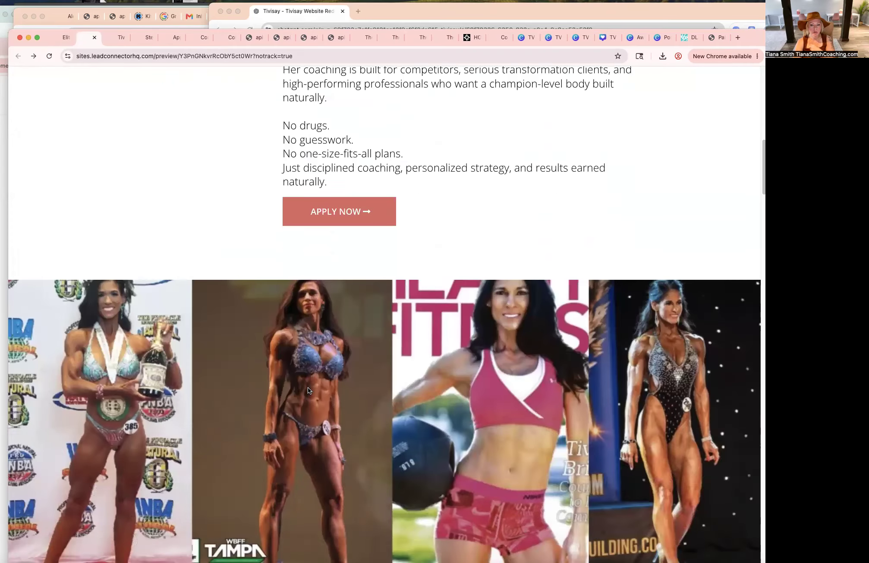
scroll(308, 388, down, 3)
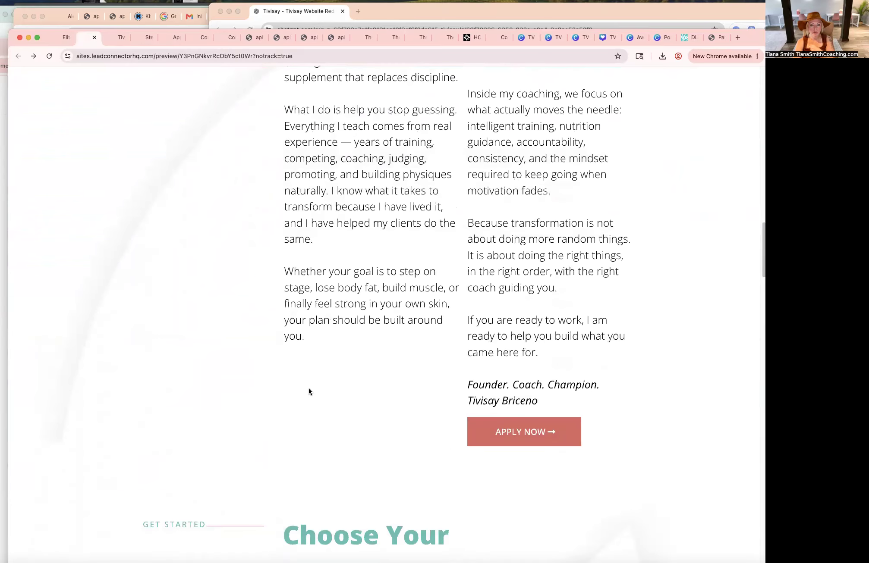
click(498, 436)
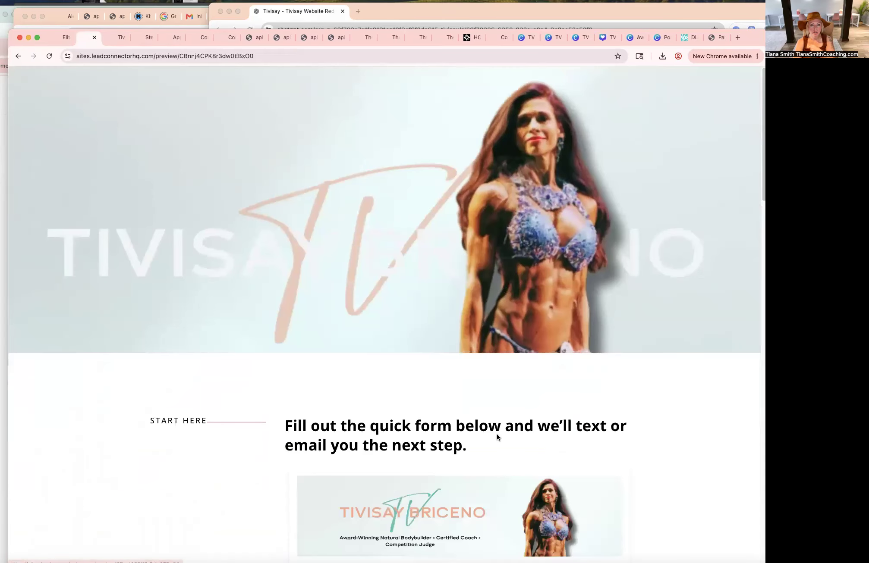
click(19, 56)
scroll(239, 363, down, 12)
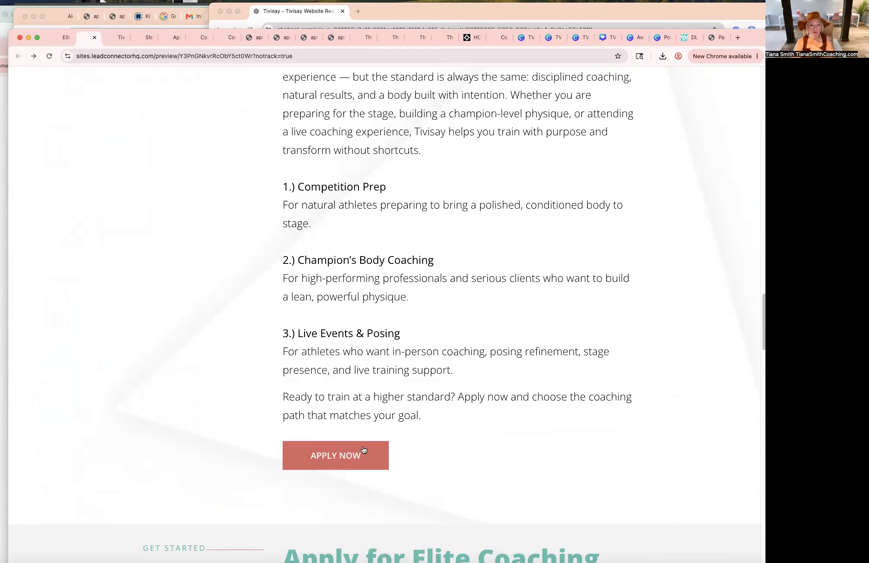
click(355, 459)
Review the application form page and retest the remaining Apply Now buttons in the preview.
scroll(353, 459, down, 10)
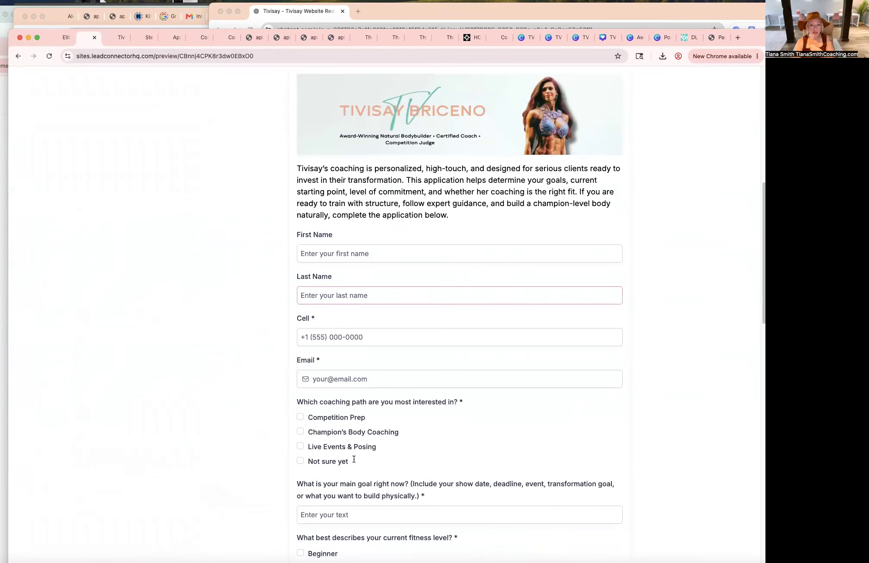
scroll(354, 460, down, 10)
click(18, 56)
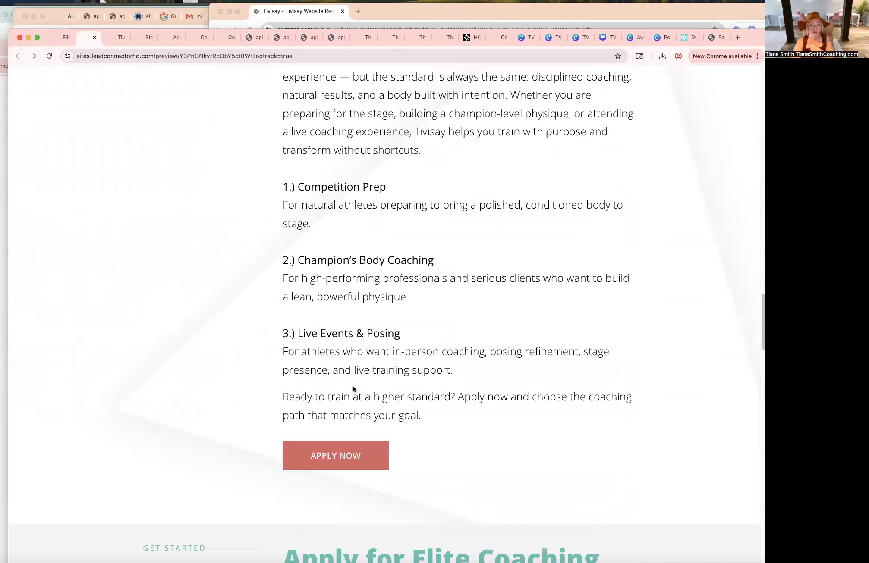
scroll(353, 385, down, 8)
click(349, 418)
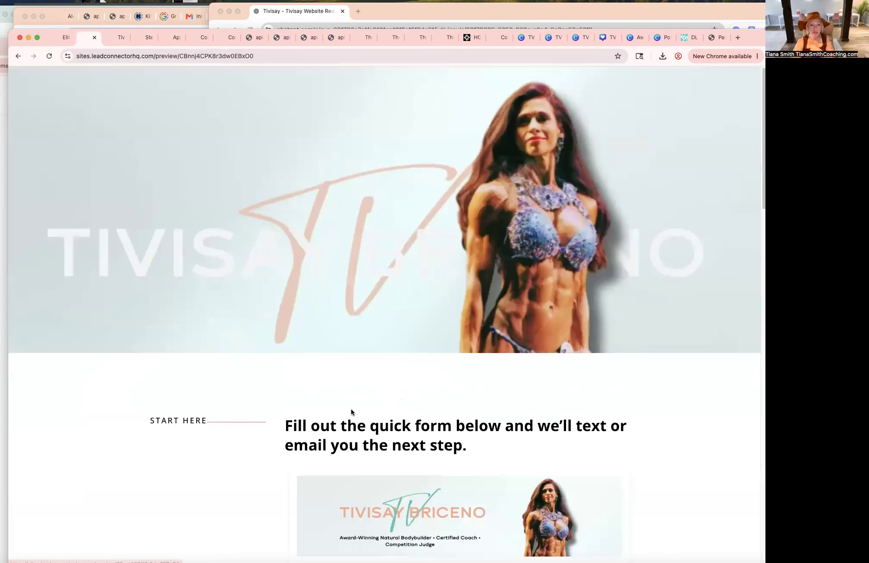
scroll(350, 409, down, 20)
scroll(351, 410, down, 8)
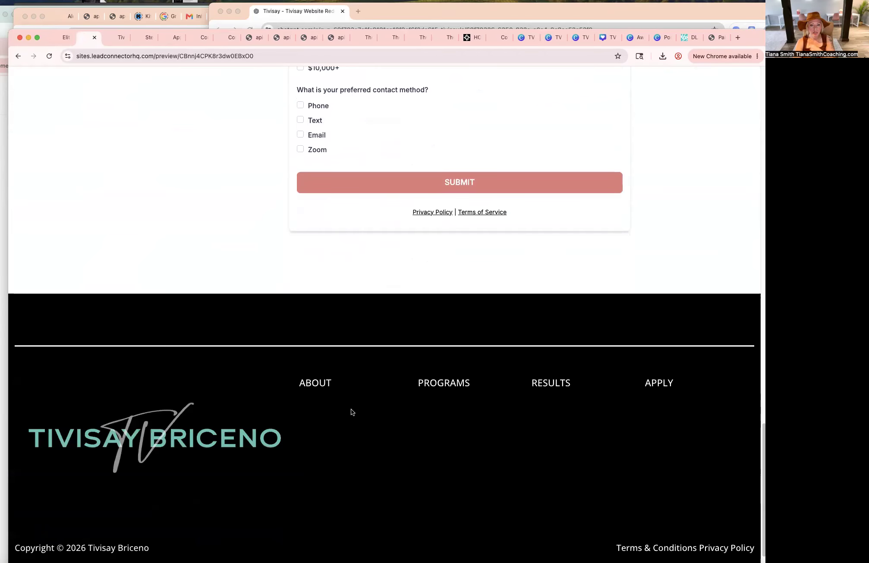
click(16, 58)
scroll(290, 316, down, 20)
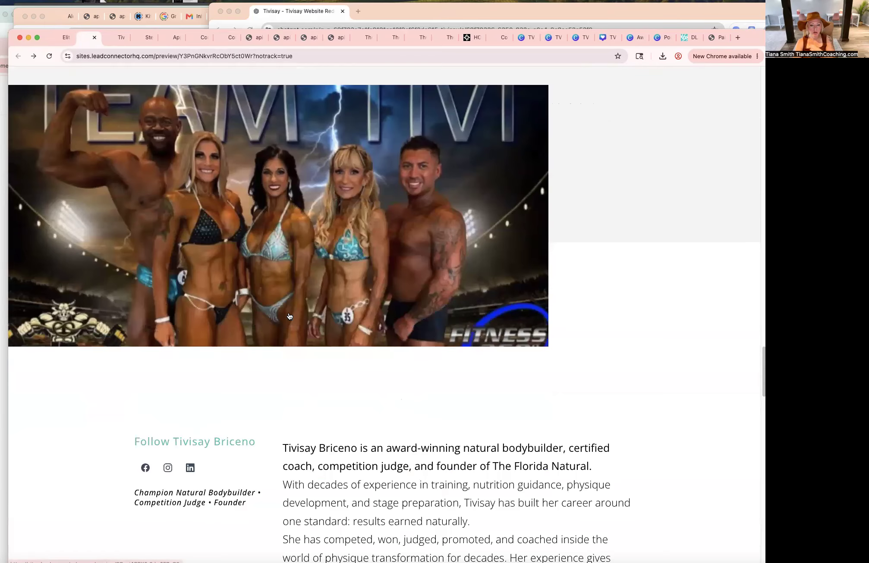
scroll(290, 317, down, 7)
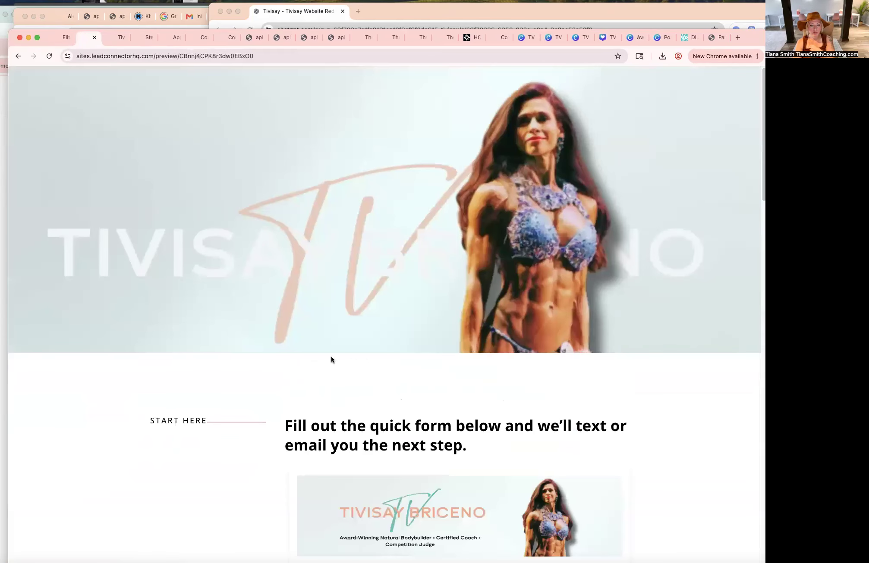
scroll(331, 357, down, 9)
scroll(331, 358, up, 9)
Return to the page builder and save the page again.
click(65, 38)
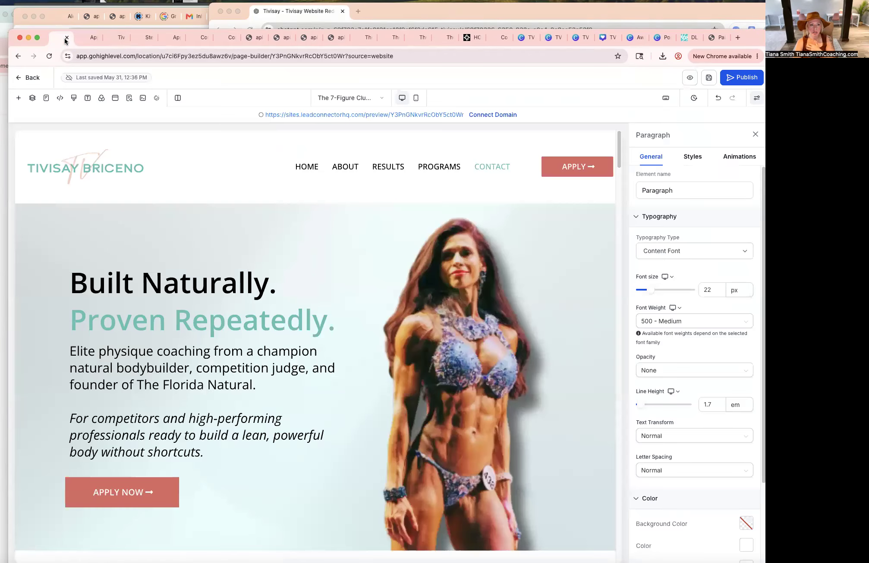
click(712, 79)
Leave the builder and open the test contact's record in Contacts to check the form submission.
click(31, 77)
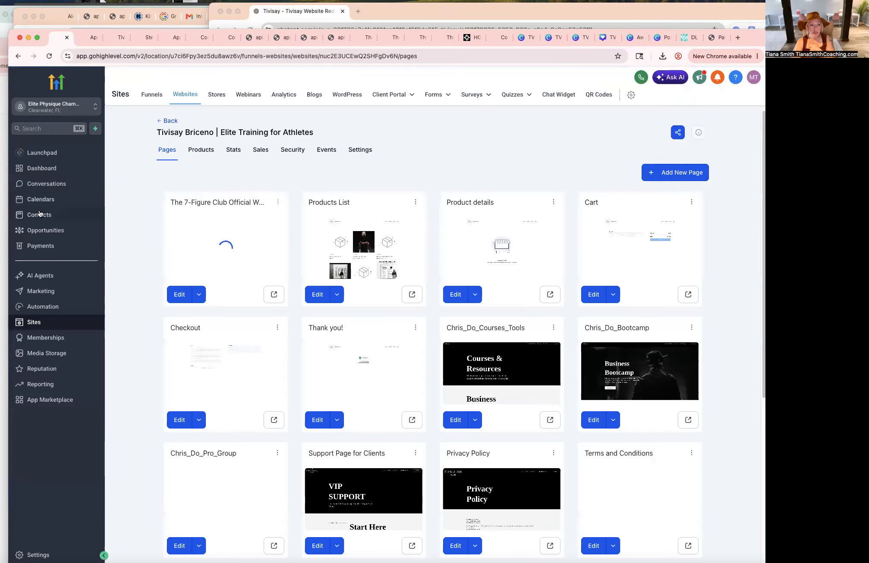
click(40, 215)
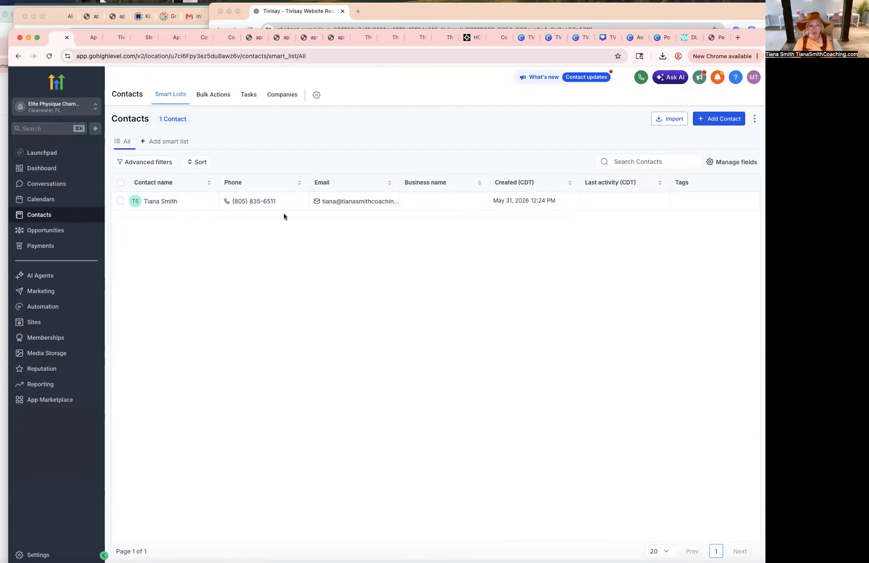
click(169, 201)
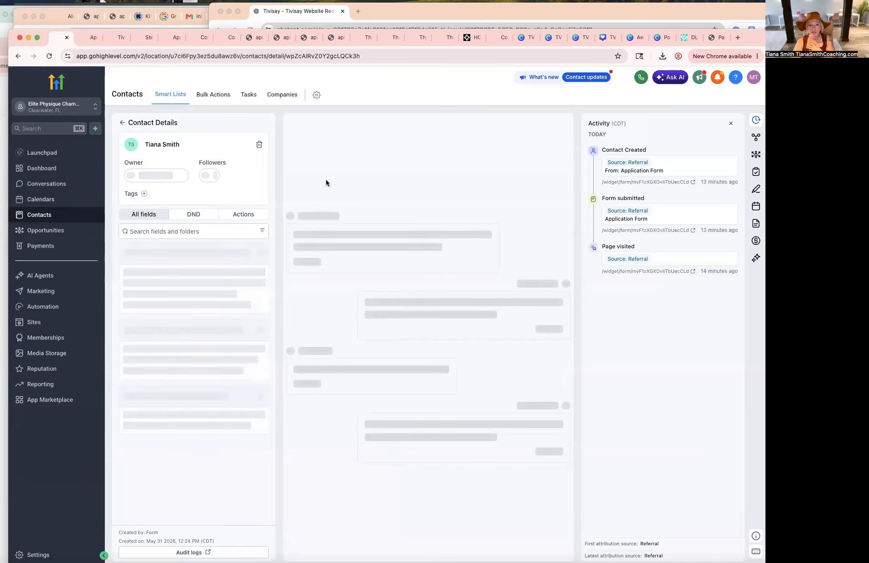